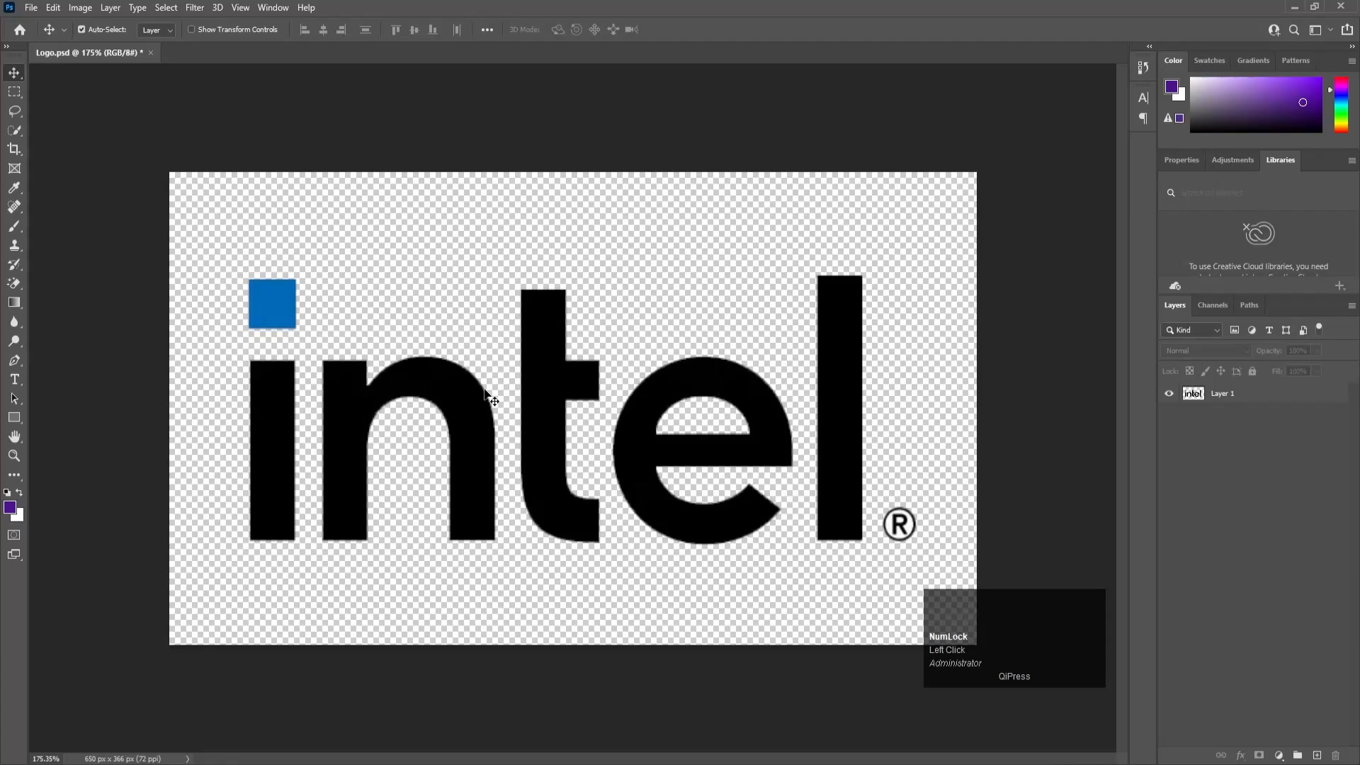
Step: Cut the blue square above the "i" from Layer 1 and paste it in place on a new layer
{"action": "scroll", "coordinate": [484, 389], "scroll_direction": "down", "scroll_amount": 6, "text": "alt"}
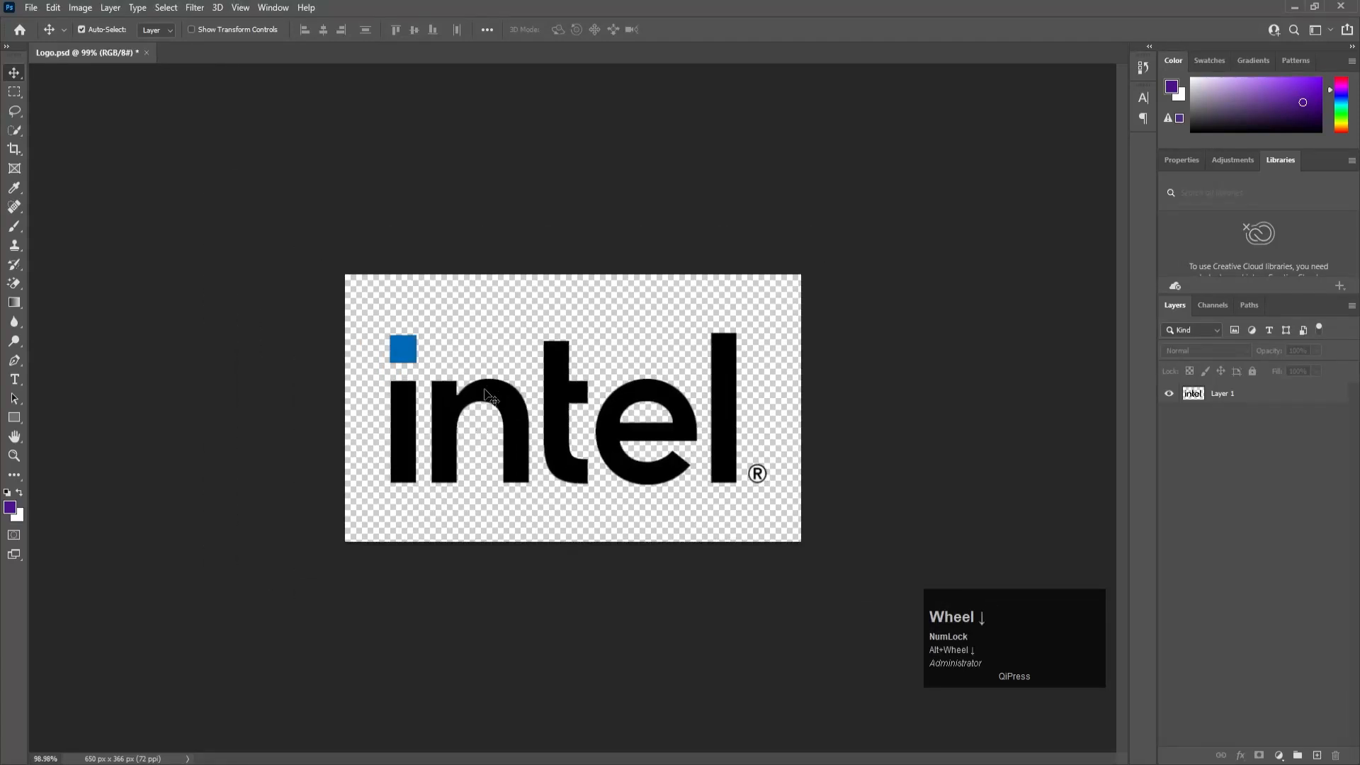
{"action": "scroll", "coordinate": [485, 389], "scroll_direction": "up", "scroll_amount": 1}
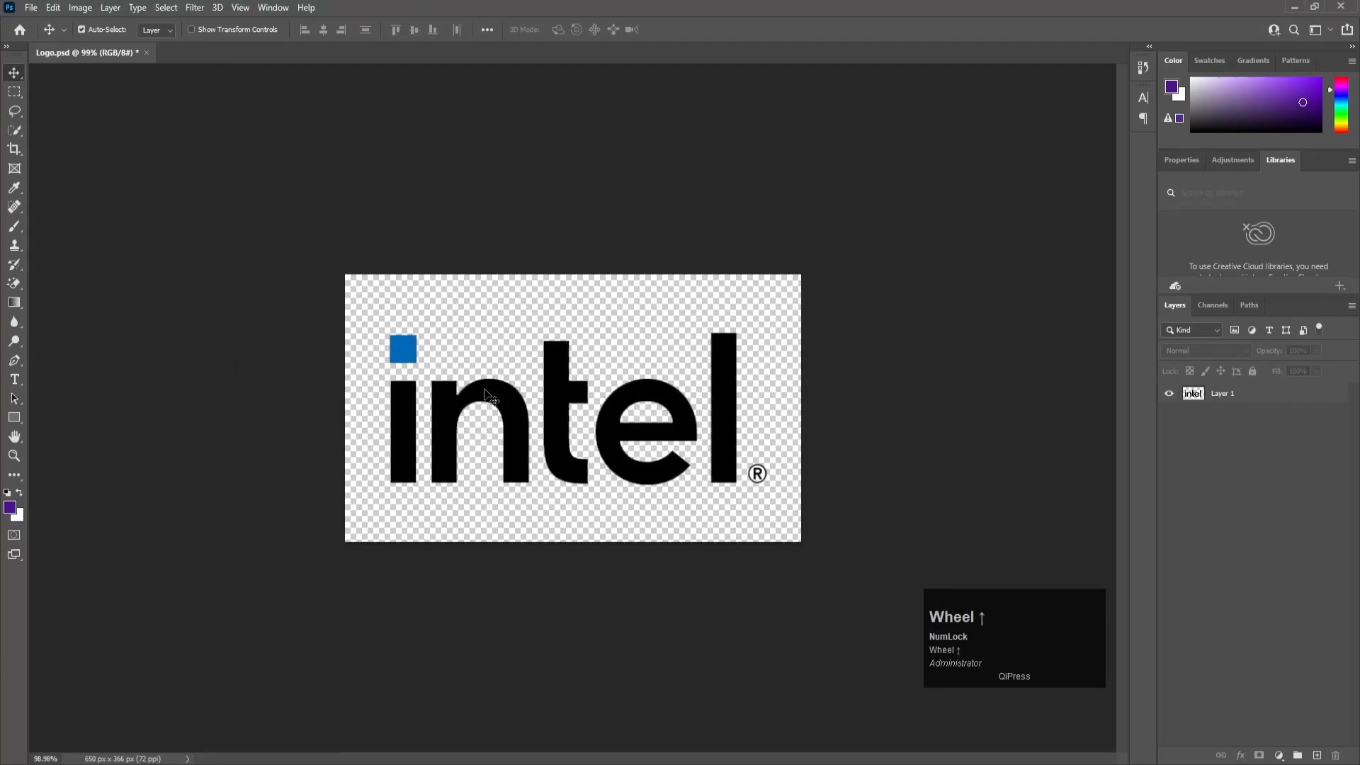
{"action": "left_click", "coordinate": [650, 407]}
{"action": "scroll", "coordinate": [712, 498], "scroll_direction": "up", "scroll_amount": 1}
{"action": "left_click", "coordinate": [1277, 432]}
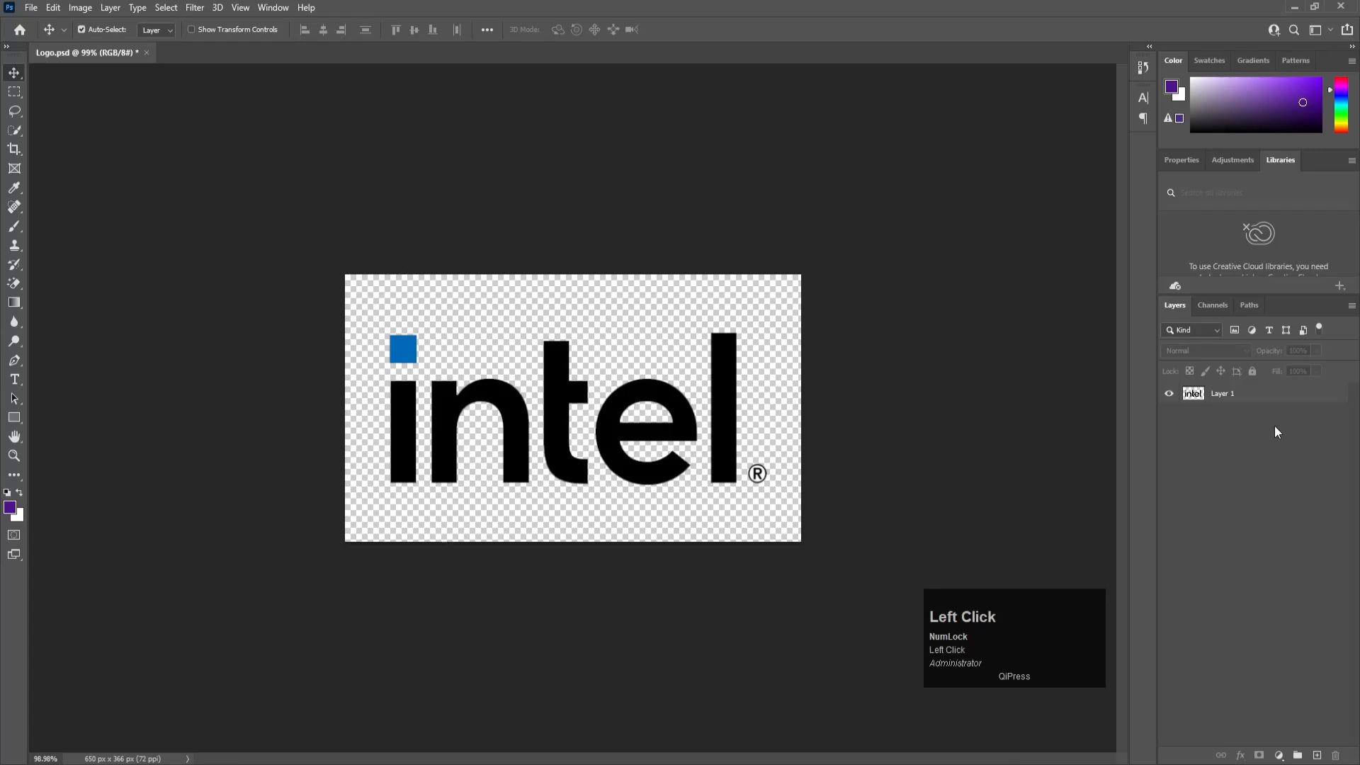
{"action": "left_click", "coordinate": [1248, 397]}
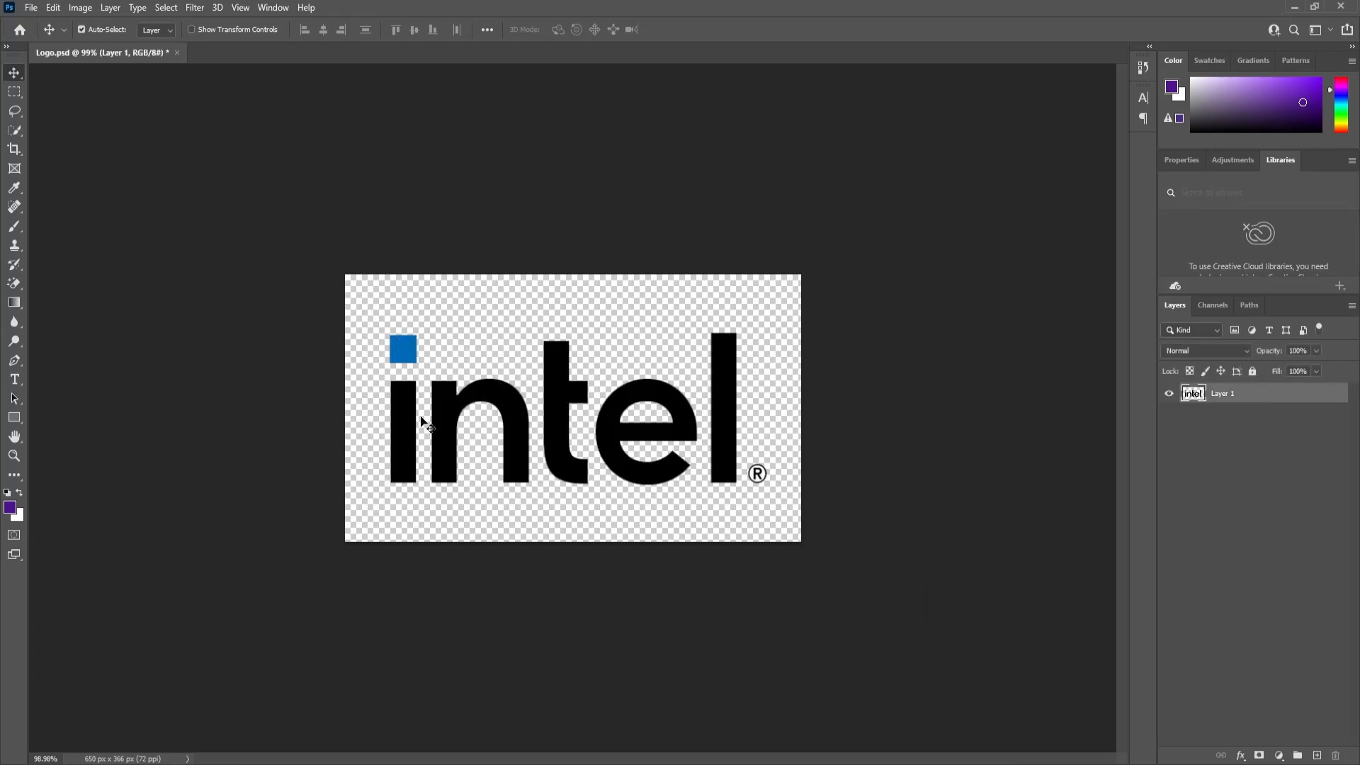
{"action": "left_click", "coordinate": [17, 95]}
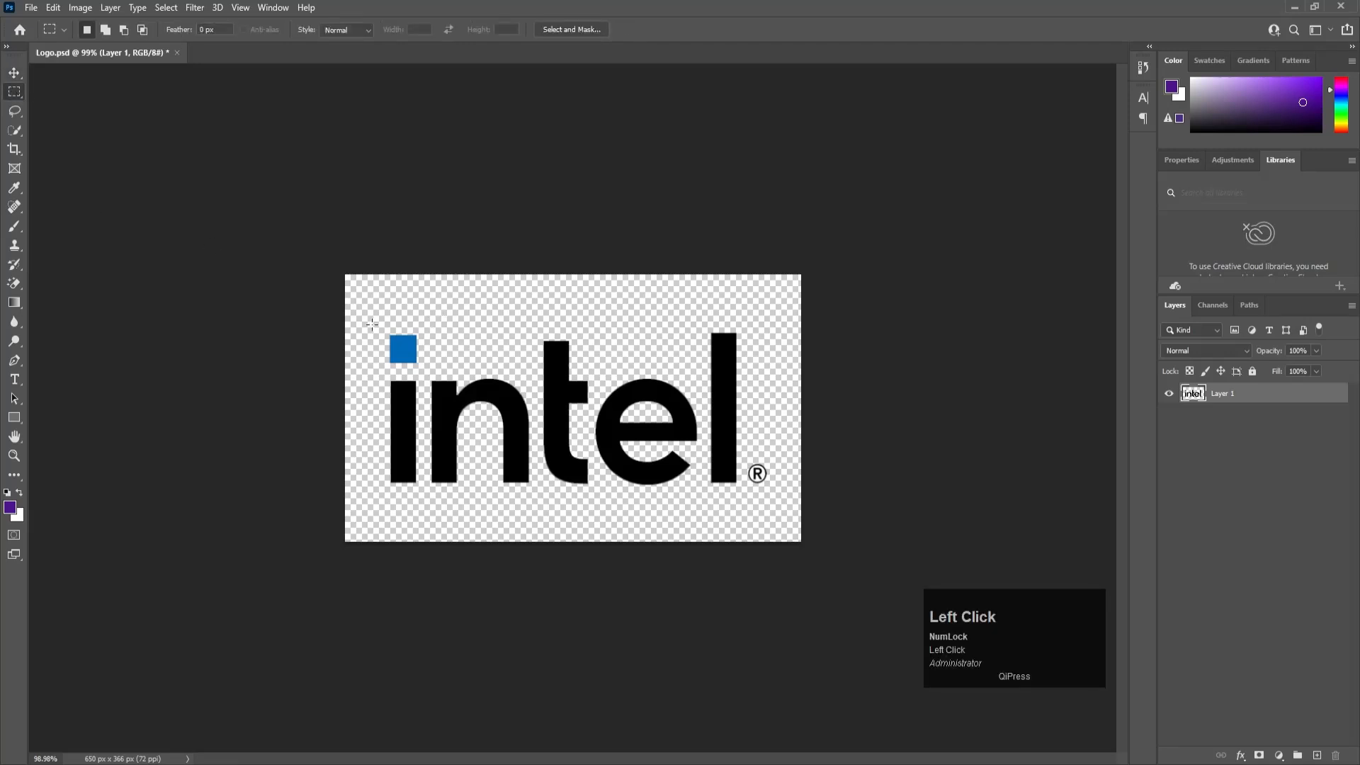
{"action": "left_click_drag", "start_coordinate": [370, 319], "coordinate": [425, 370]}
{"action": "key", "text": "ctrl+x"}
{"action": "left_click", "coordinate": [1317, 755]}
{"action": "key", "text": "ctrl+shift+v"}
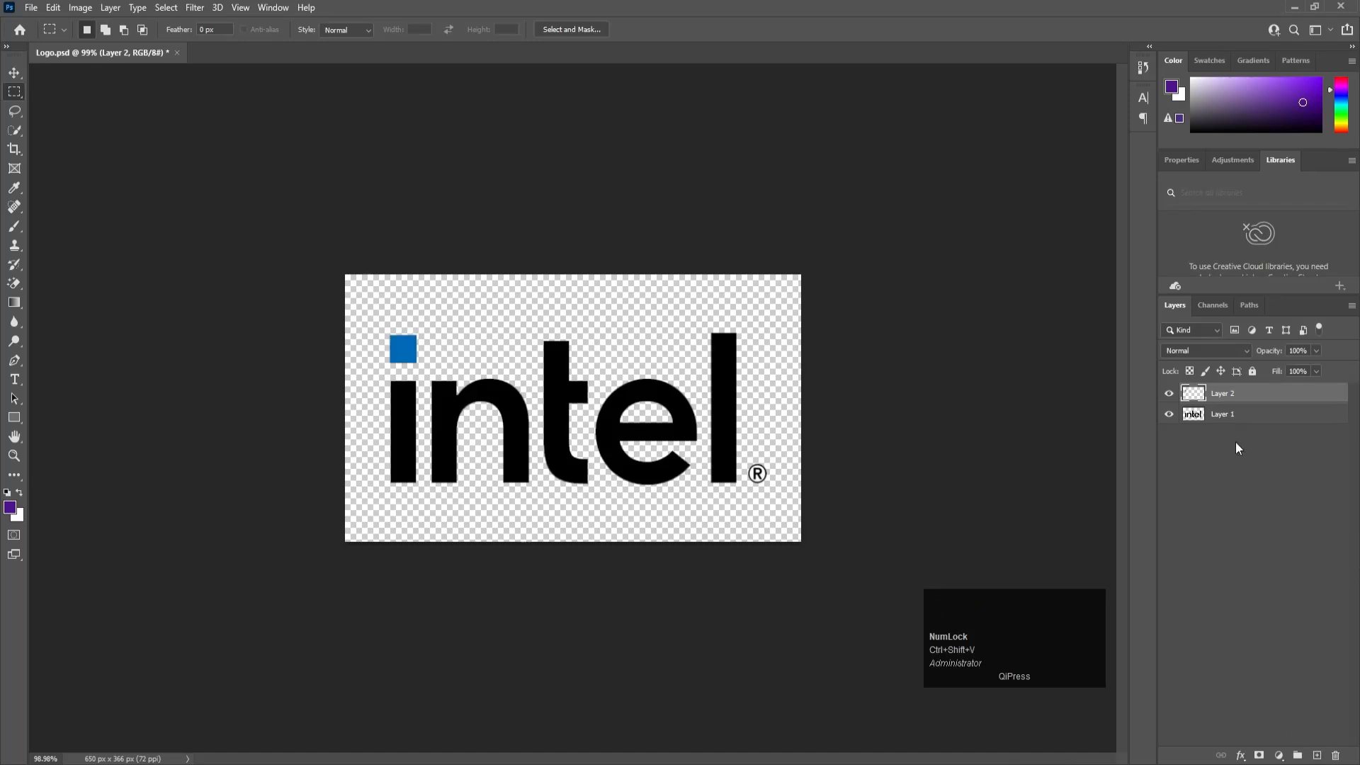
Step: Hide the blue square's layer, then cut the "i" stem from Layer 1 and paste it in place on a new layer
{"action": "left_click", "coordinate": [1168, 396]}
{"action": "left_click", "coordinate": [1215, 419]}
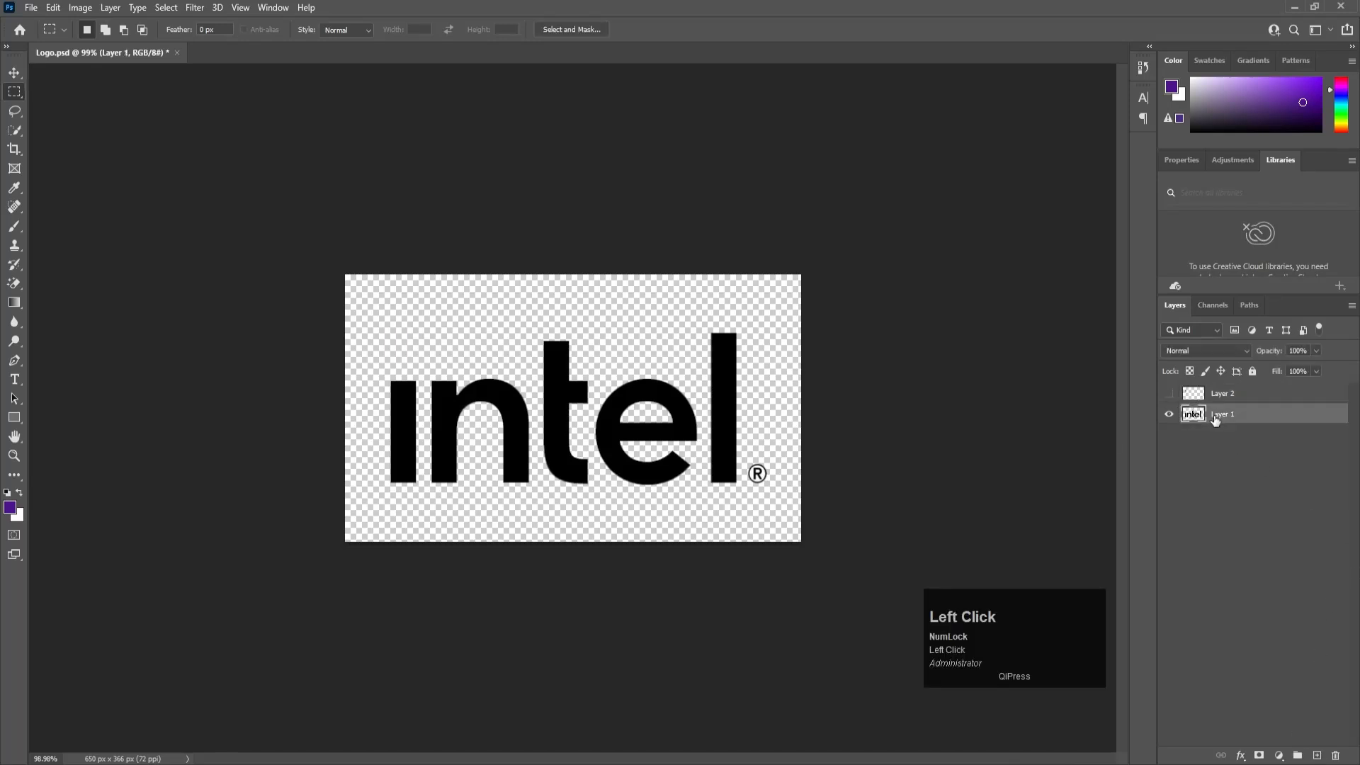
{"action": "left_click_drag", "start_coordinate": [370, 348], "coordinate": [425, 519]}
{"action": "key", "text": "ctrl+x"}
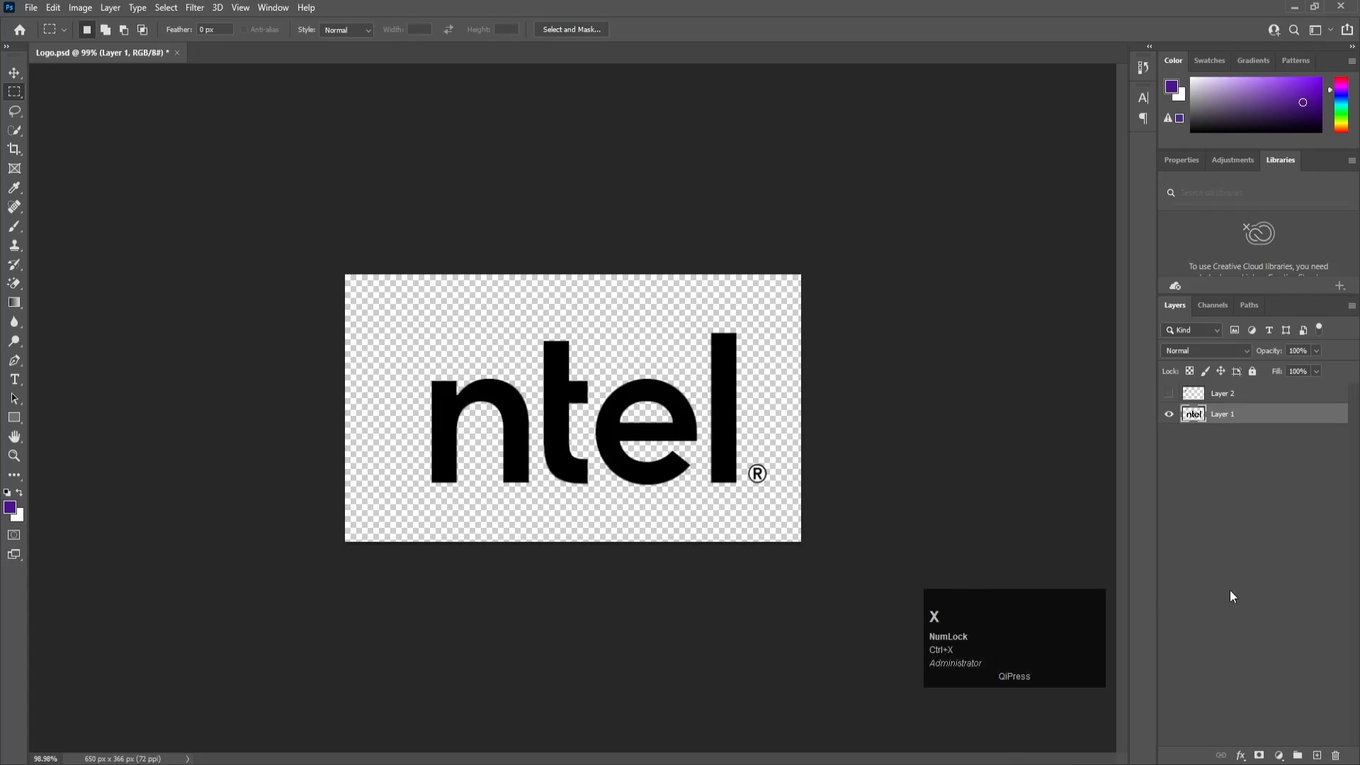
{"action": "left_click", "coordinate": [1317, 755]}
{"action": "key", "text": "ctrl+shift+v"}
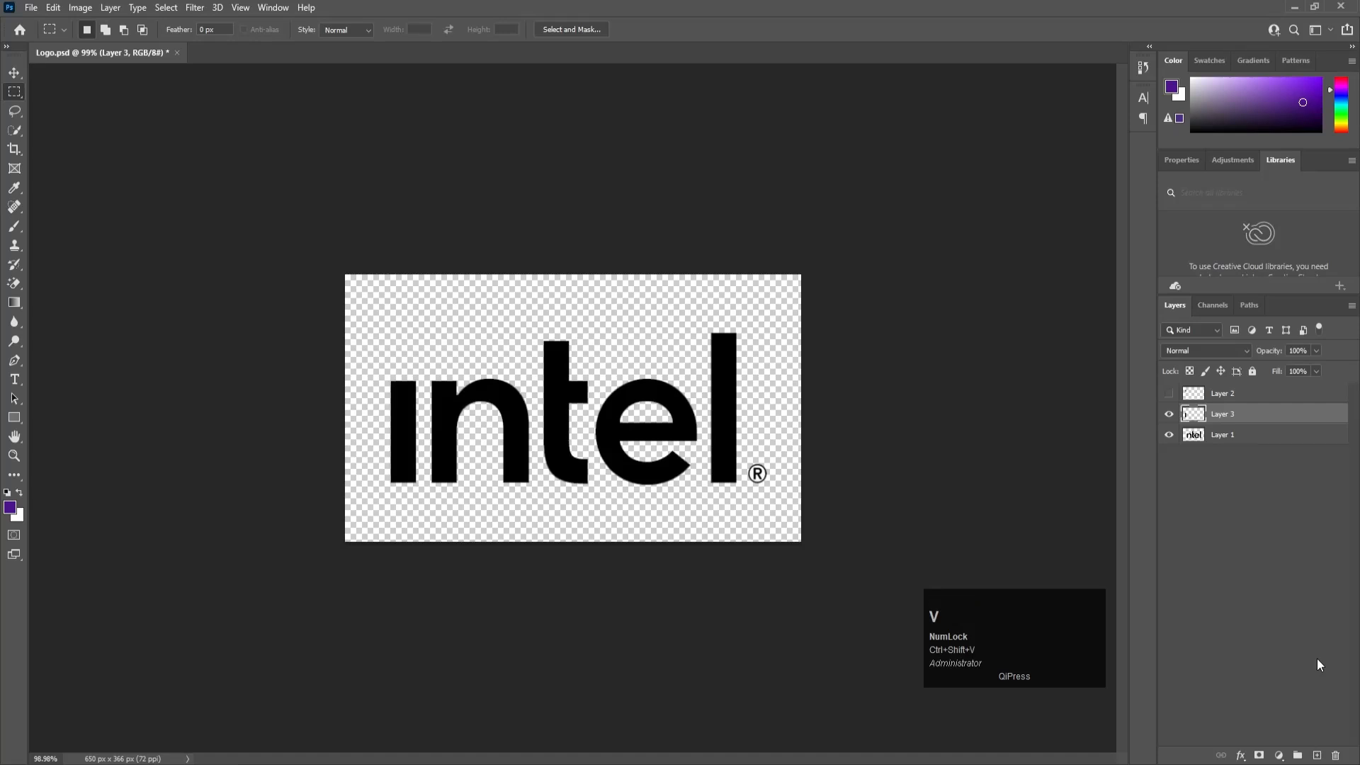
Step: Hide the "i" stem's layer, then cut the letter "n" from Layer 1 and paste it in place on a new layer
{"action": "left_click", "coordinate": [1169, 414]}
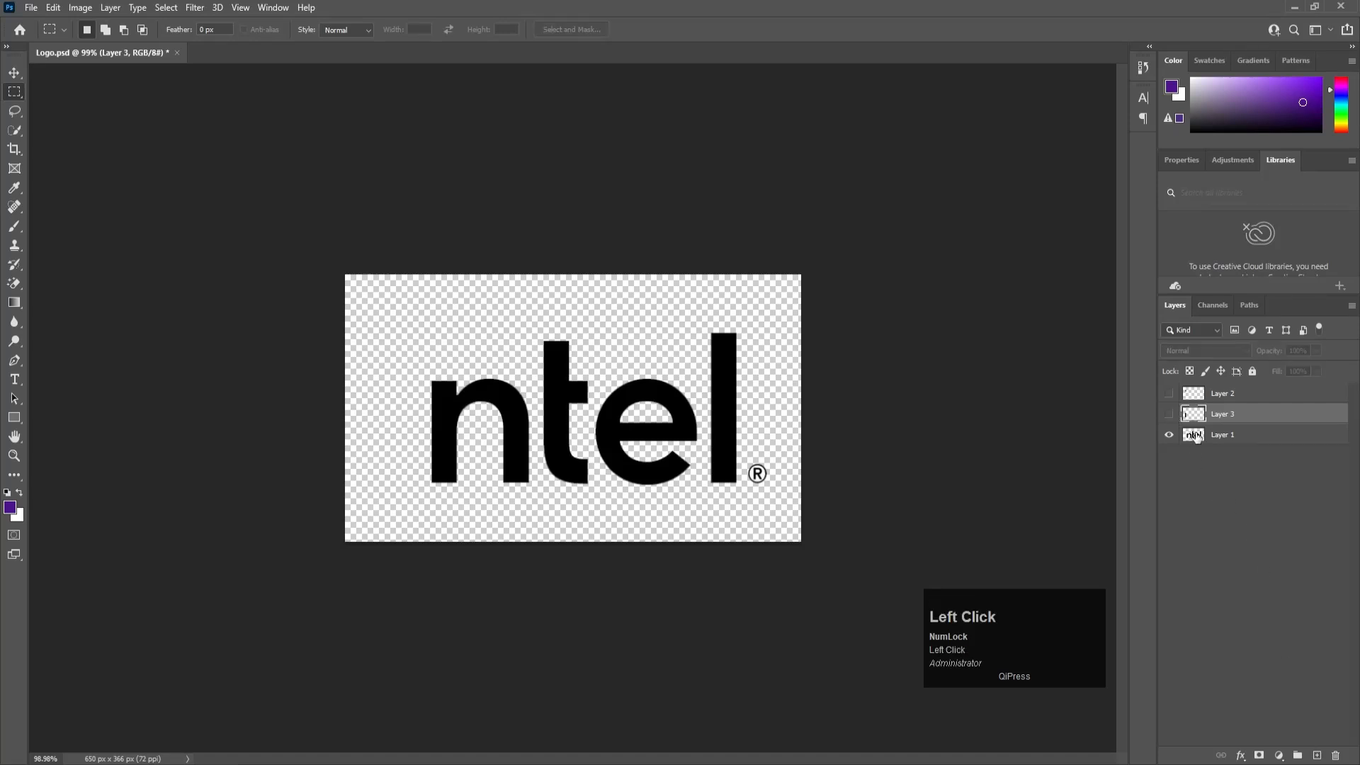
{"action": "left_click", "coordinate": [1222, 435]}
{"action": "left_click_drag", "start_coordinate": [405, 359], "coordinate": [538, 526]}
{"action": "key", "text": "ctrl+x"}
{"action": "left_click", "coordinate": [1318, 754]}
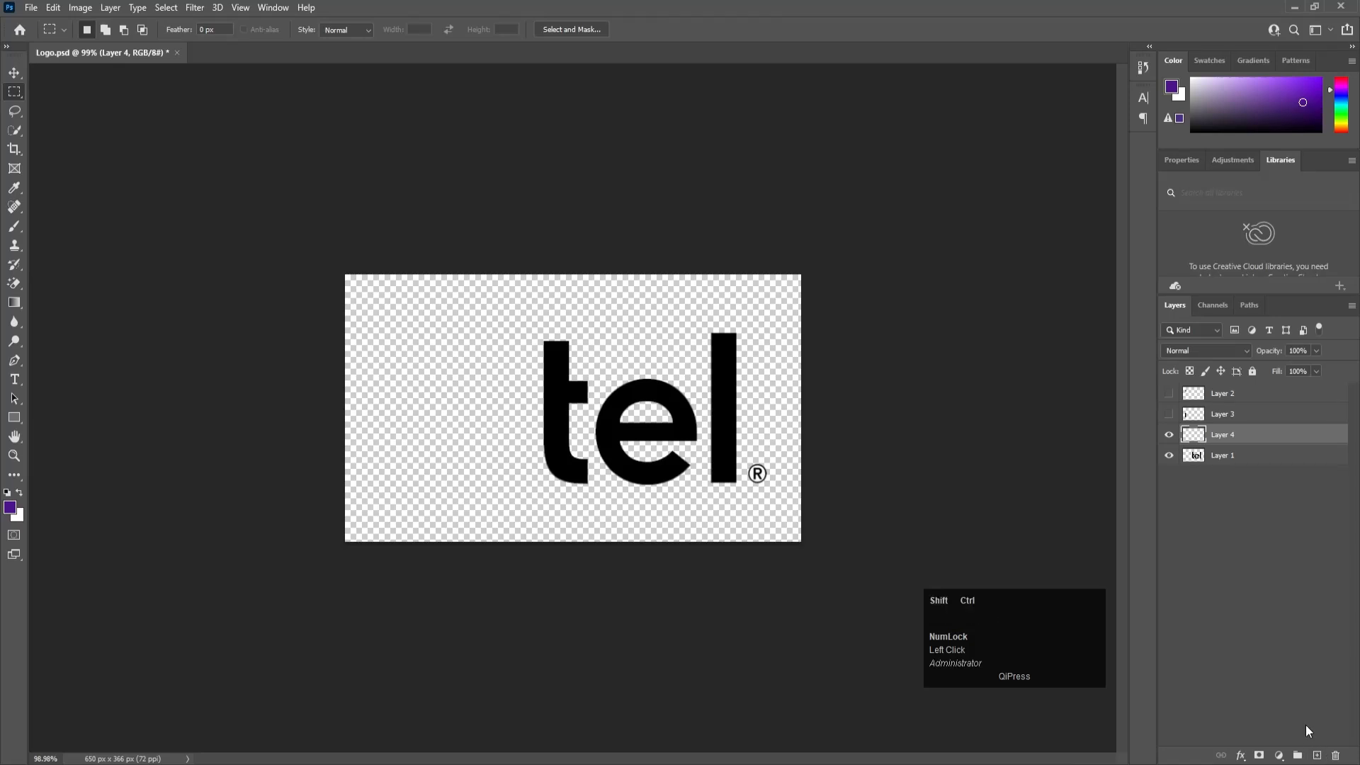
{"action": "key", "text": "ctrl+shift+v"}
Step: Hide the "n" layer, then cut the letter "t" from Layer 1 and paste it in place on a new layer
{"action": "left_click", "coordinate": [1169, 434]}
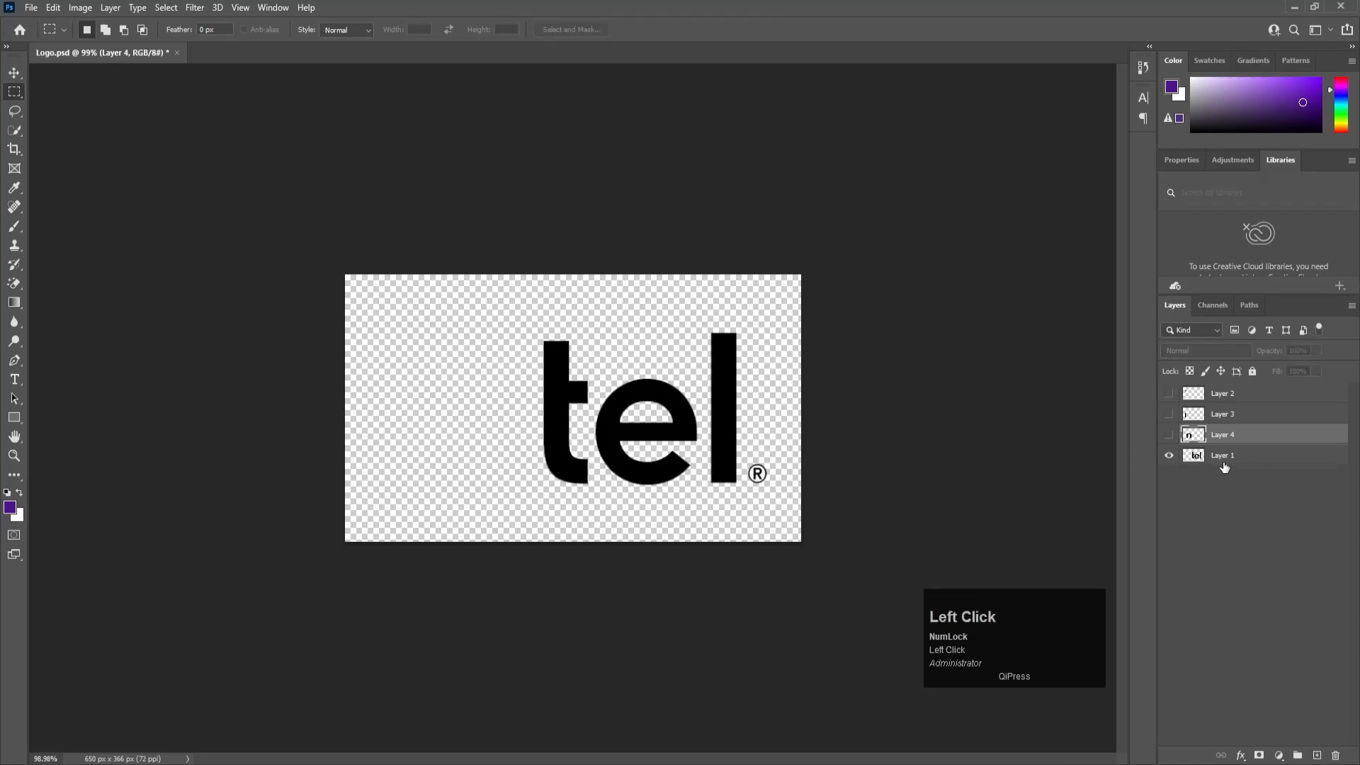
{"action": "left_click", "coordinate": [1220, 457]}
{"action": "left_click_drag", "start_coordinate": [523, 324], "coordinate": [595, 524]}
{"action": "key", "text": "ctrl+x"}
{"action": "left_click", "coordinate": [1317, 754]}
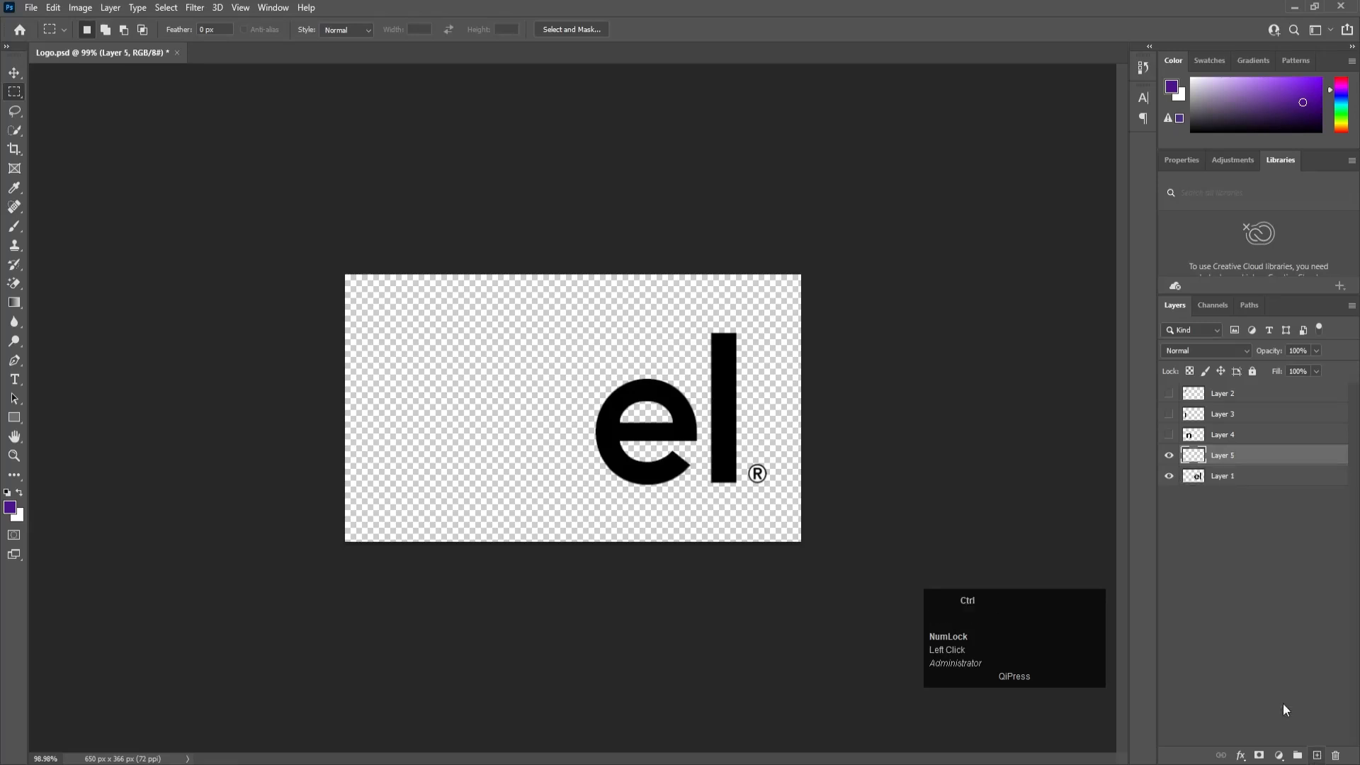
{"action": "key", "text": "ctrl+shift+v"}
Step: Hide the "t" layer, then cut the letter "e" from Layer 1 and paste it in place on a new layer
{"action": "left_click", "coordinate": [1169, 454]}
{"action": "left_click", "coordinate": [1216, 478]}
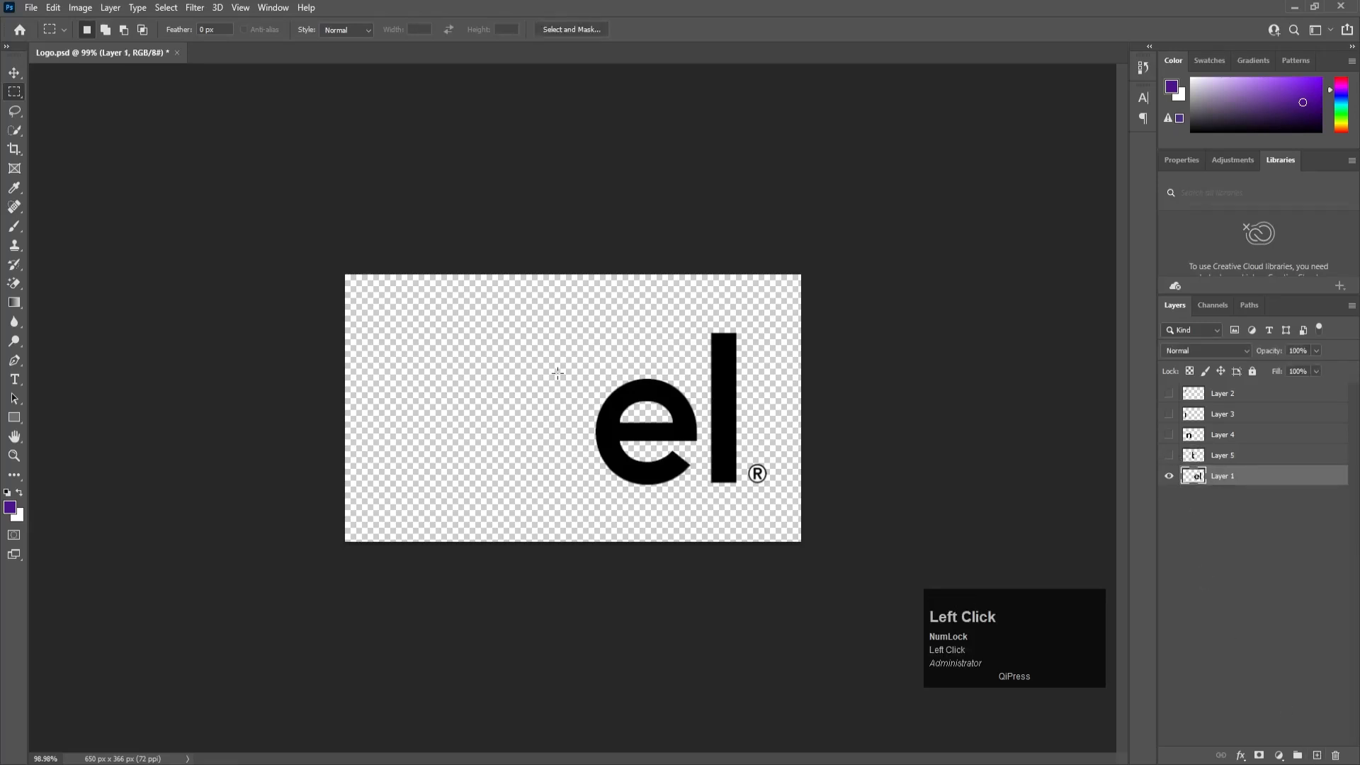
{"action": "left_click_drag", "start_coordinate": [571, 349], "coordinate": [701, 509]}
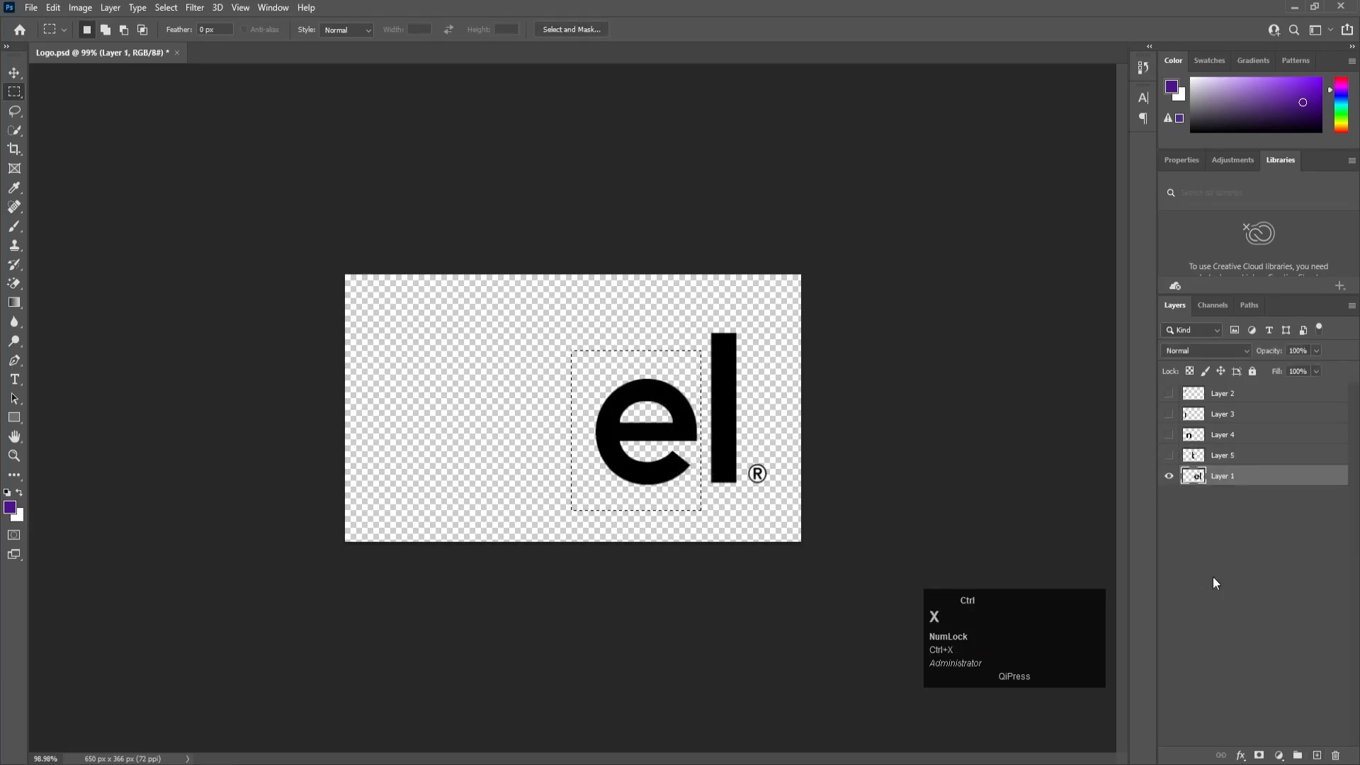
{"action": "key", "text": "ctrl+x"}
{"action": "left_click", "coordinate": [1317, 754]}
{"action": "key", "text": "ctrl+shift+v"}
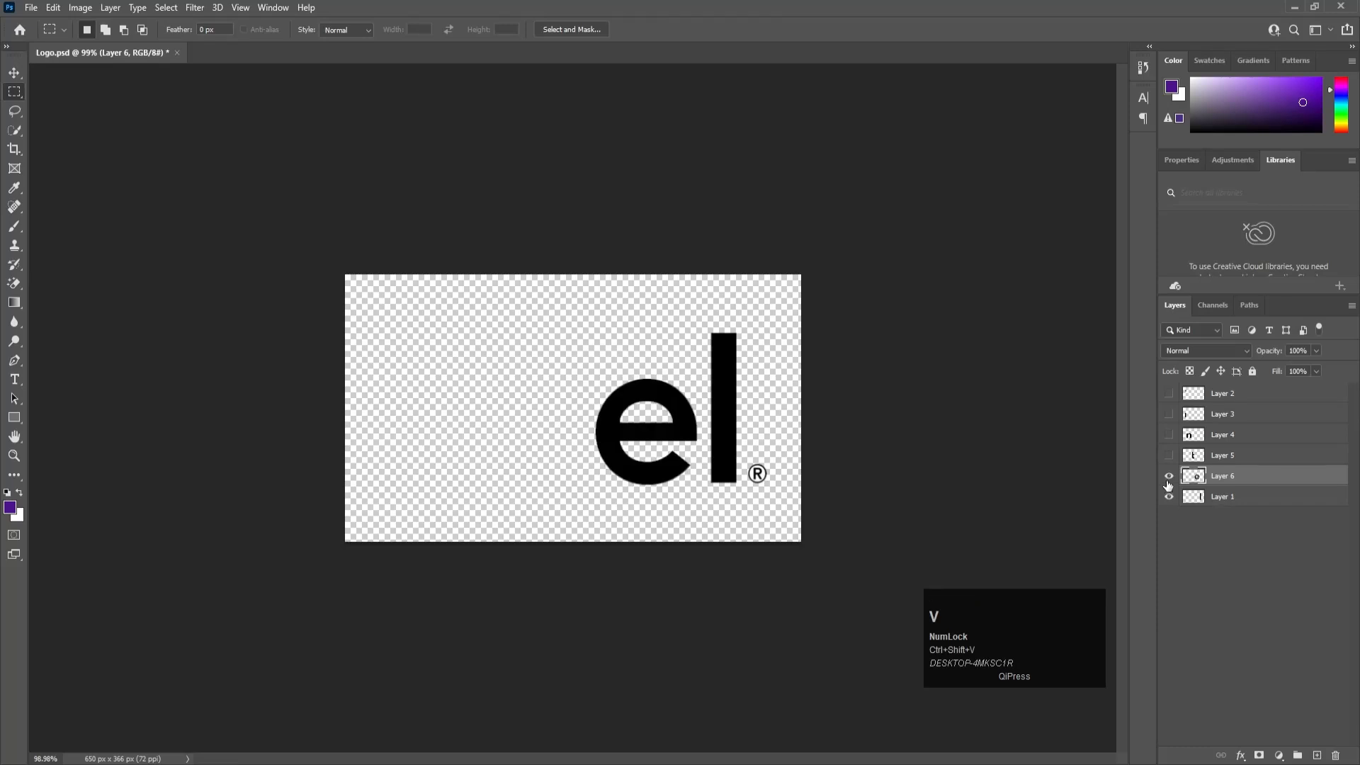
Step: Hide the "e" layer, then cut the letter "l" from Layer 1 and paste it in place on a new layer
{"action": "left_click", "coordinate": [1169, 476]}
{"action": "left_click", "coordinate": [1206, 498]}
{"action": "left_click_drag", "start_coordinate": [627, 287], "coordinate": [747, 528]}
{"action": "key", "text": "ctrl+x"}
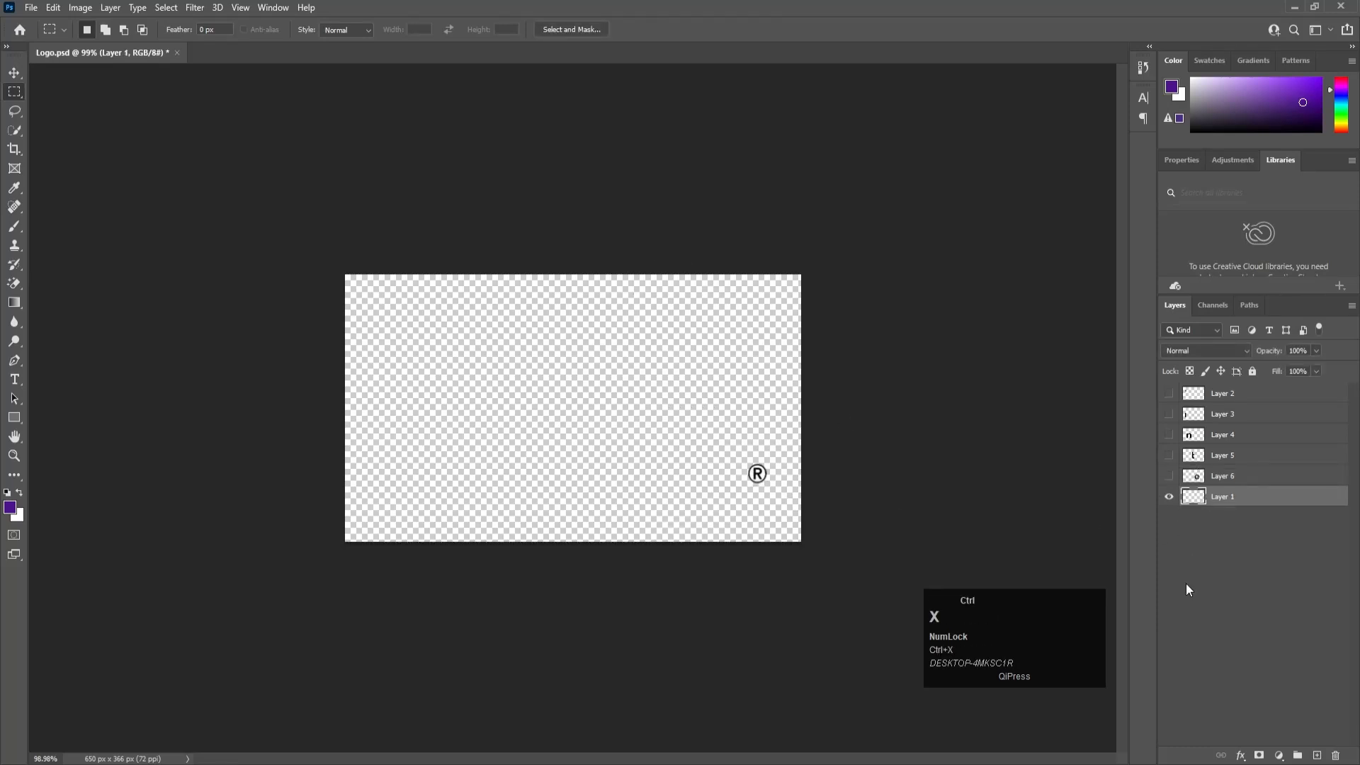
{"action": "left_click", "coordinate": [1317, 755]}
{"action": "key", "text": "ctrl+shift+v"}
Step: Hide the "l" layer, then cut the ® symbol from Layer 1 and paste it in place on a new layer
{"action": "left_click", "coordinate": [1169, 496]}
{"action": "left_click", "coordinate": [1200, 517]}
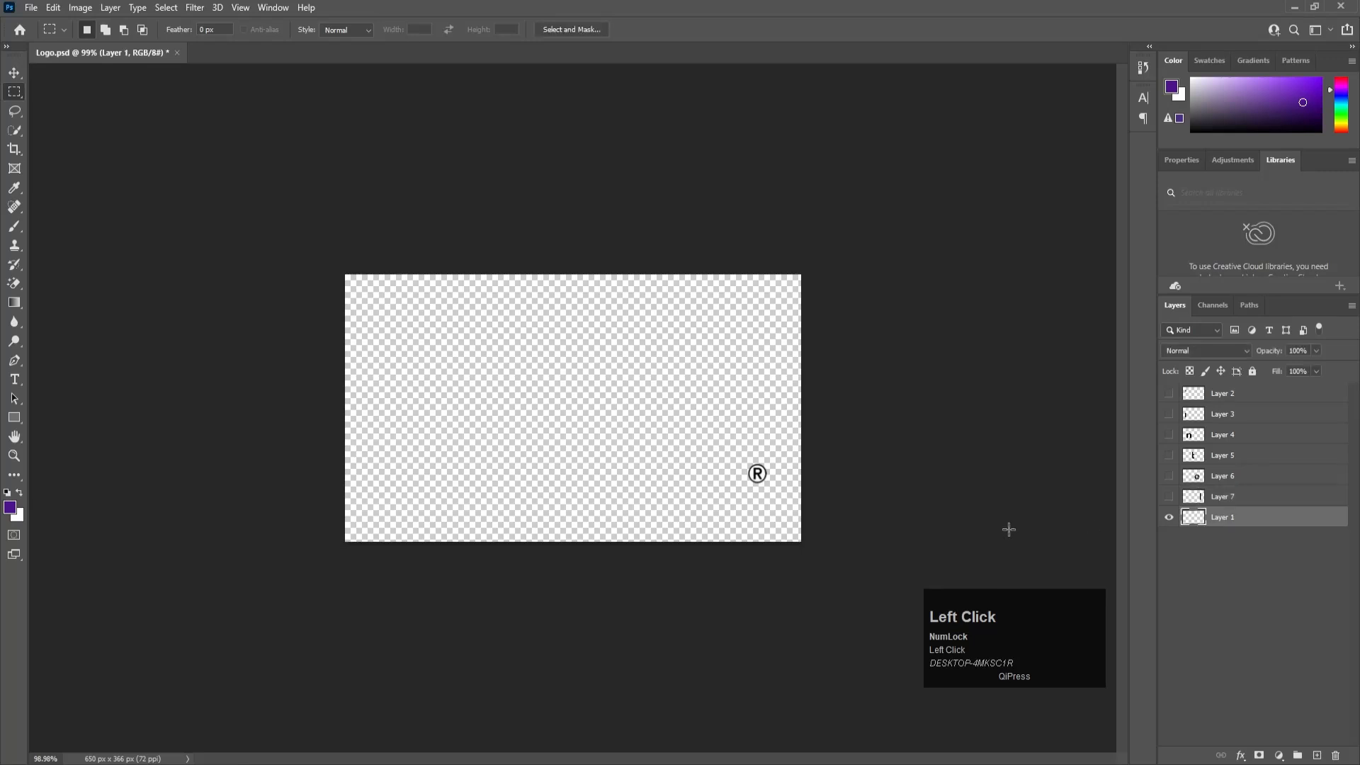
{"action": "left_click_drag", "start_coordinate": [717, 432], "coordinate": [795, 514]}
{"action": "key", "text": "ctrl+x"}
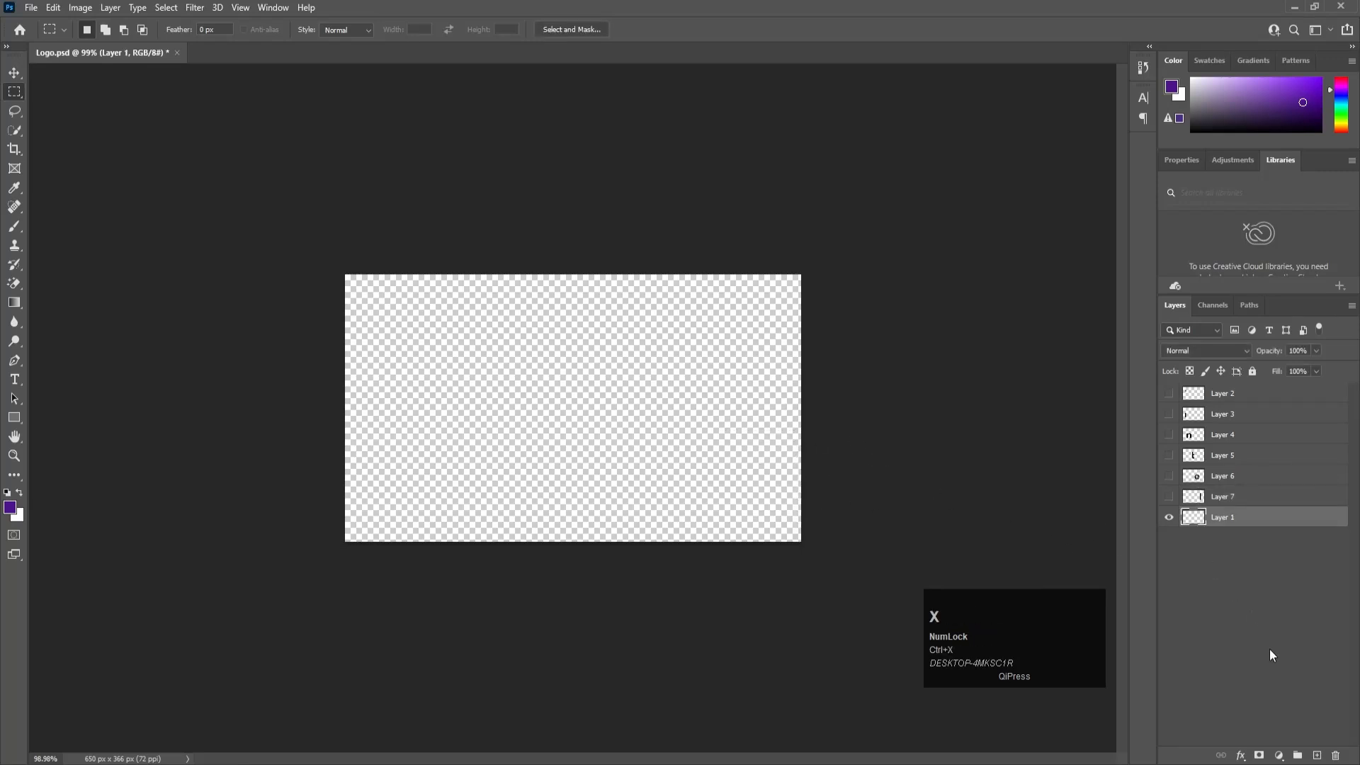
{"action": "left_click", "coordinate": [1315, 754]}
{"action": "key", "text": "ctrl+shift+v"}
Step: Delete the emptied Layer 1
{"action": "left_click", "coordinate": [1207, 541]}
{"action": "left_click", "coordinate": [1336, 755]}
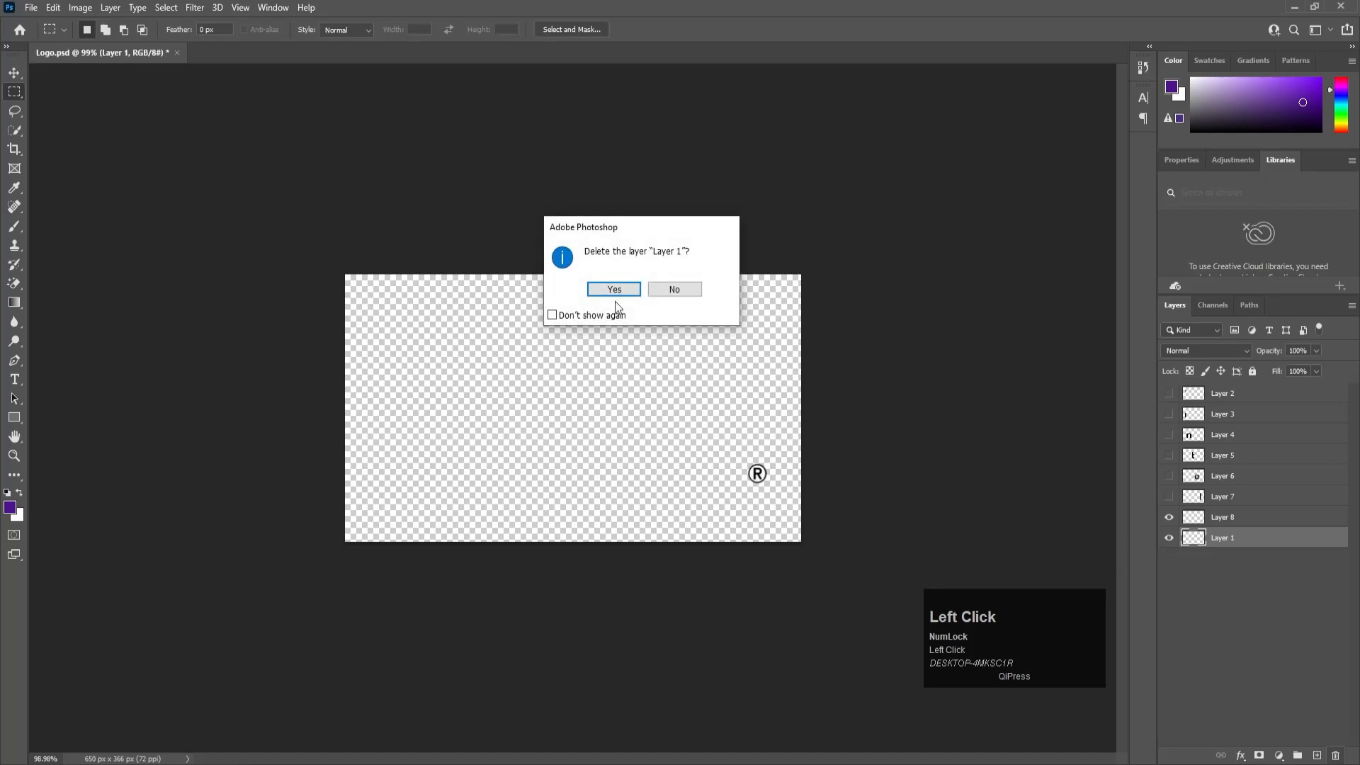
{"action": "left_click", "coordinate": [611, 294]}
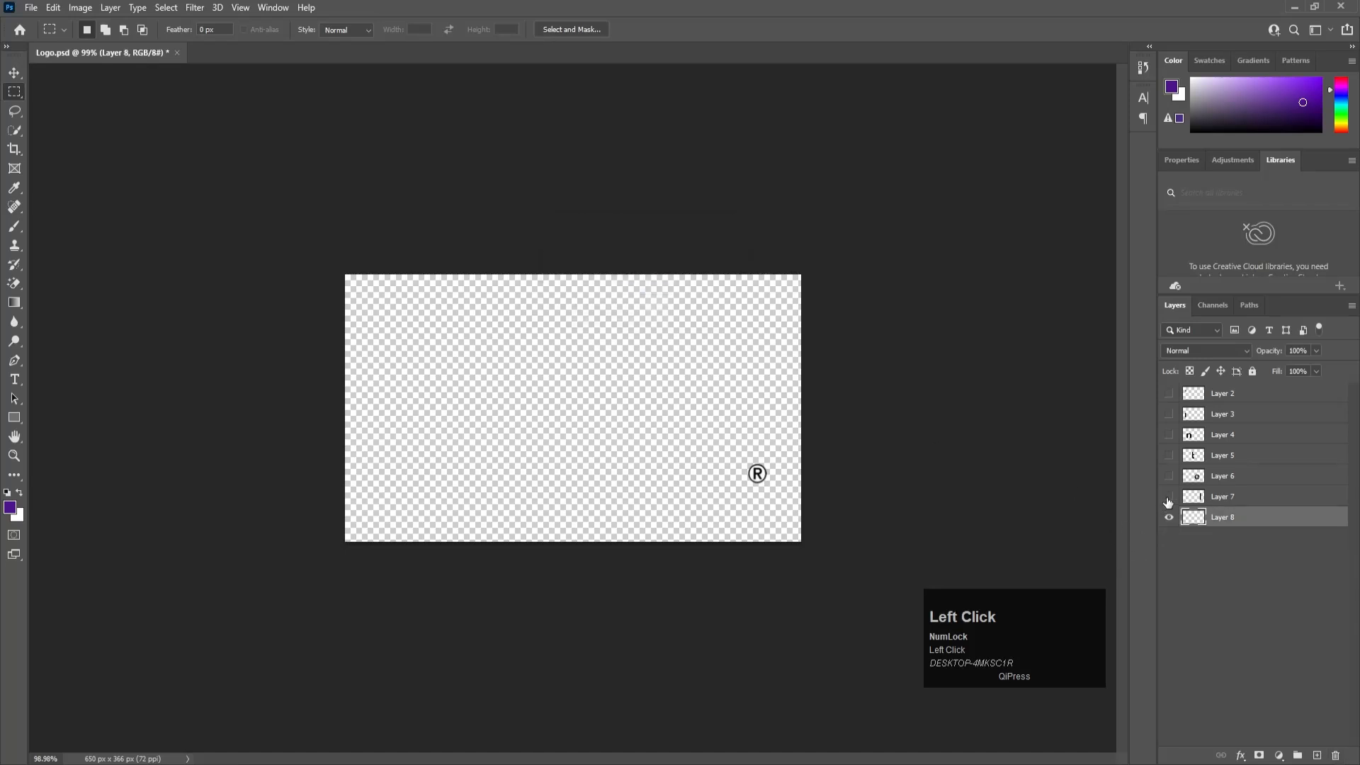
Step: Make all the hidden letter layers visible again and save the logo file
{"action": "left_click_drag", "start_coordinate": [1169, 502], "coordinate": [1156, 373]}
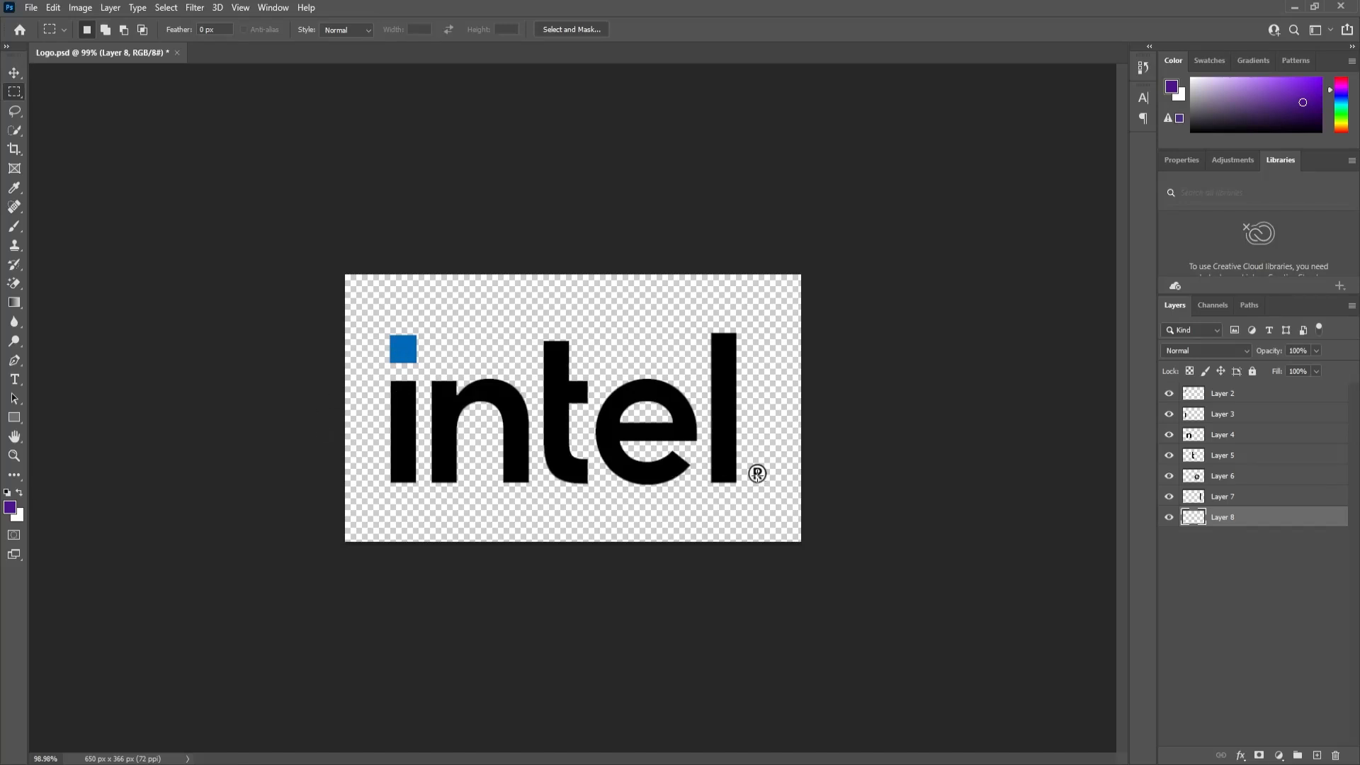
{"action": "key", "text": "ctrl"}
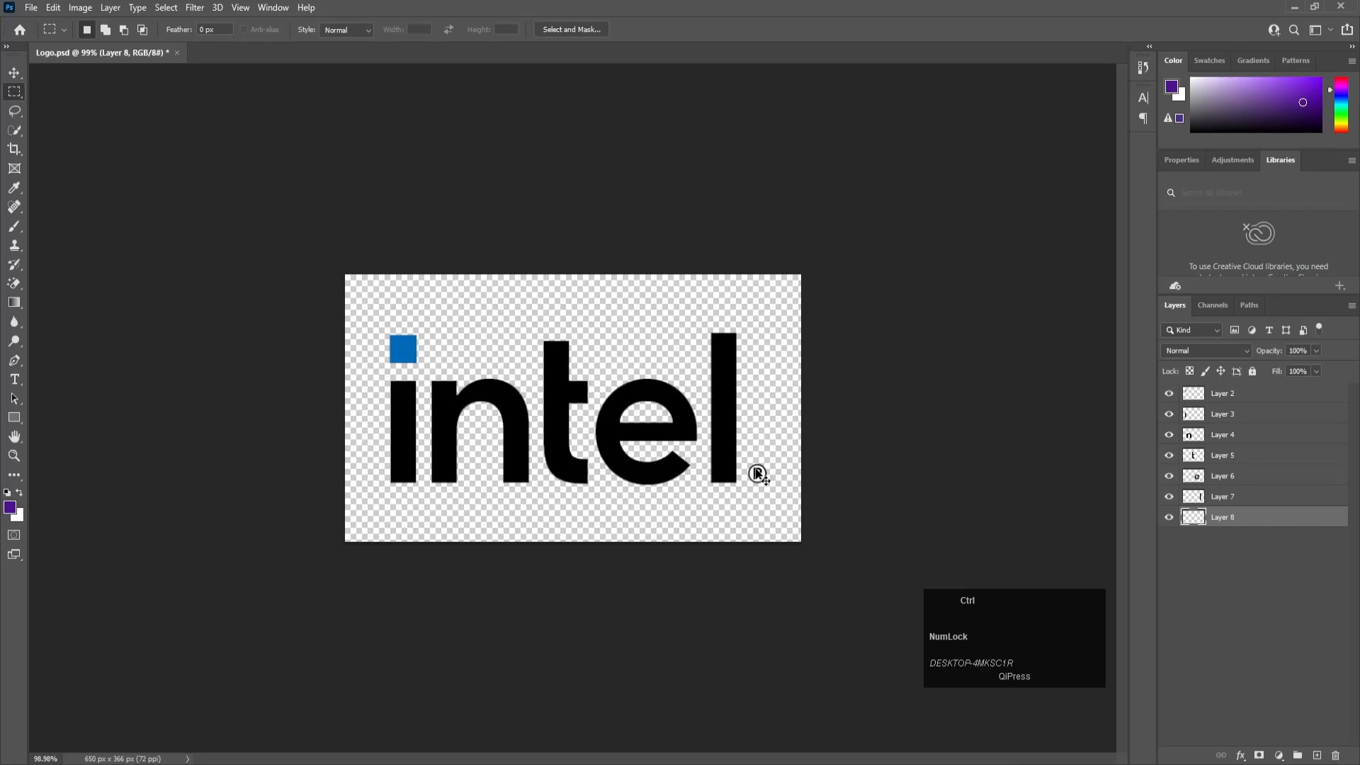
{"action": "key", "text": "ctrl+s"}
Step: Switch to After Effects, create a 1920 x 1080 px composition named "Main Animation" and display its Title/Action Safe guides
{"action": "left_click", "coordinate": [463, 753]}
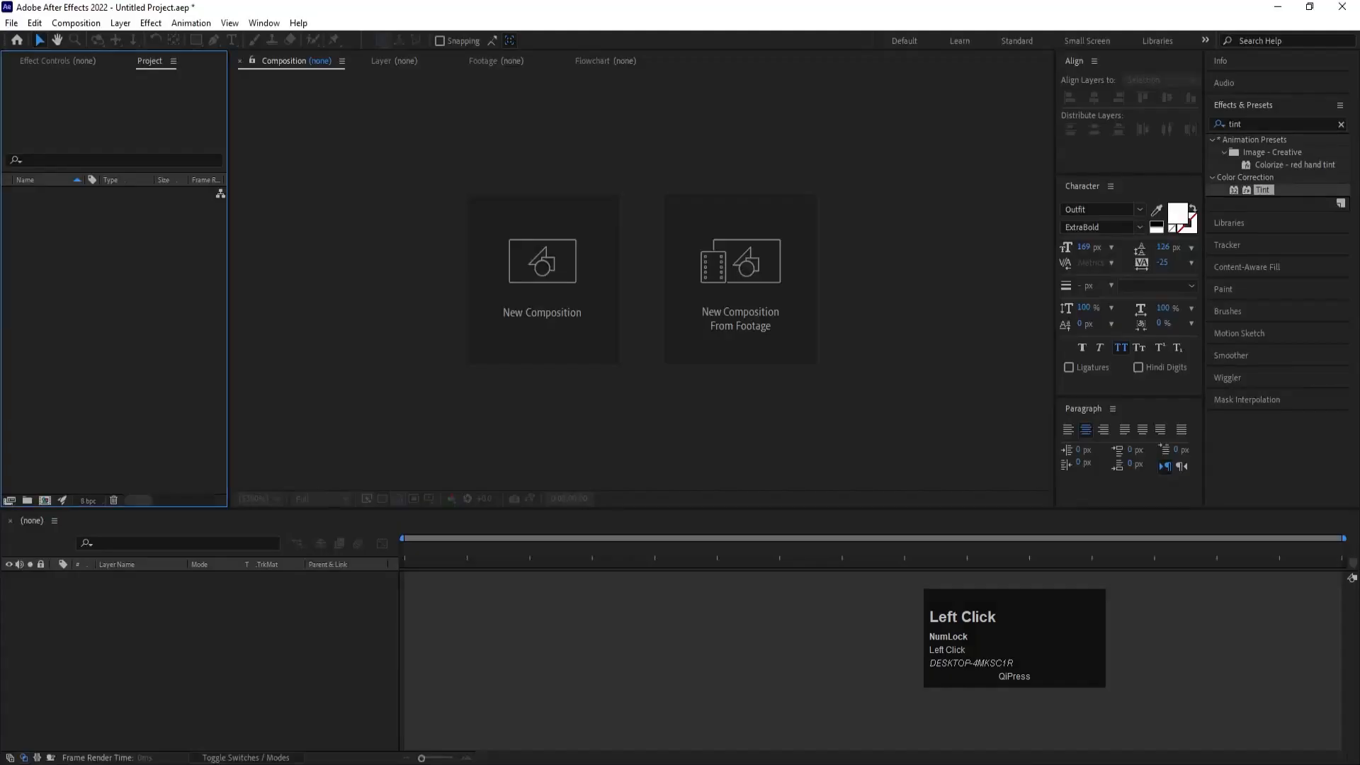
{"action": "left_click", "coordinate": [541, 269]}
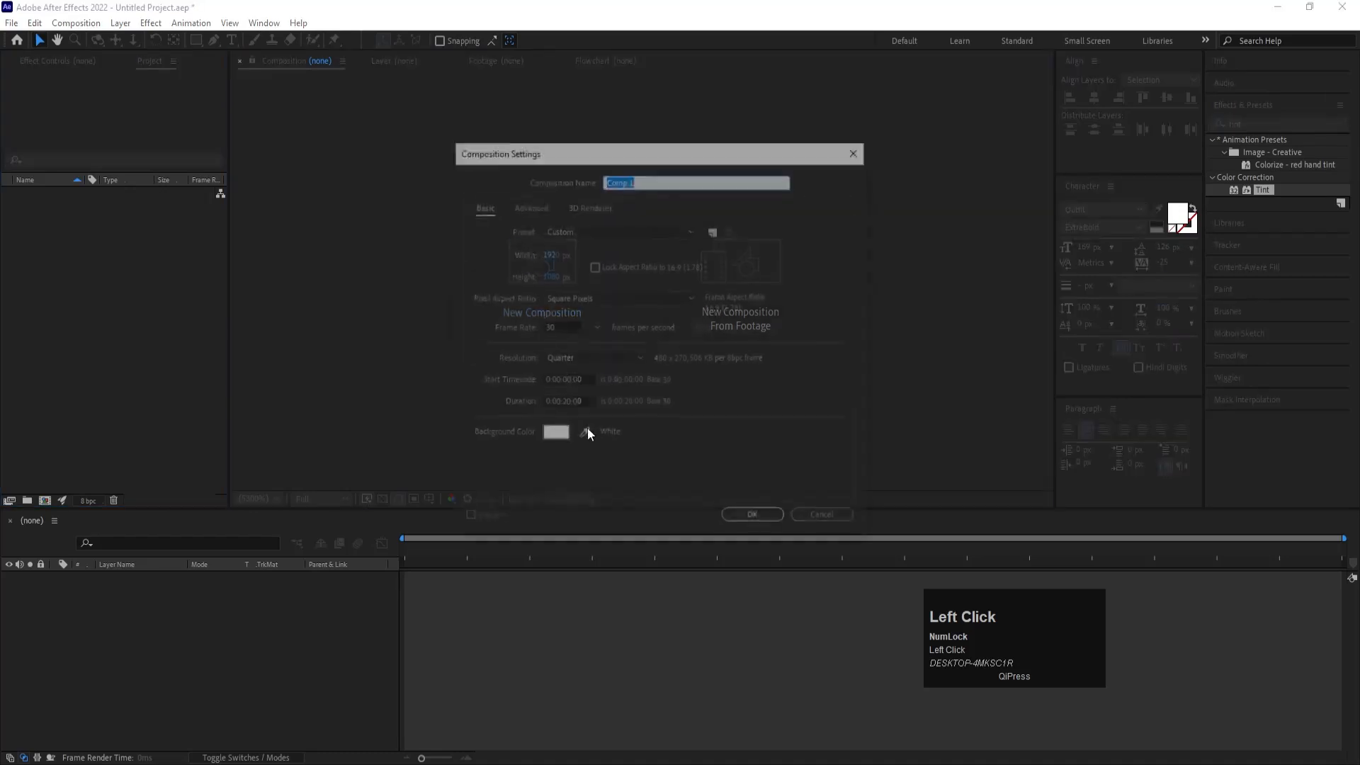
{"action": "type", "text": "Ma"}
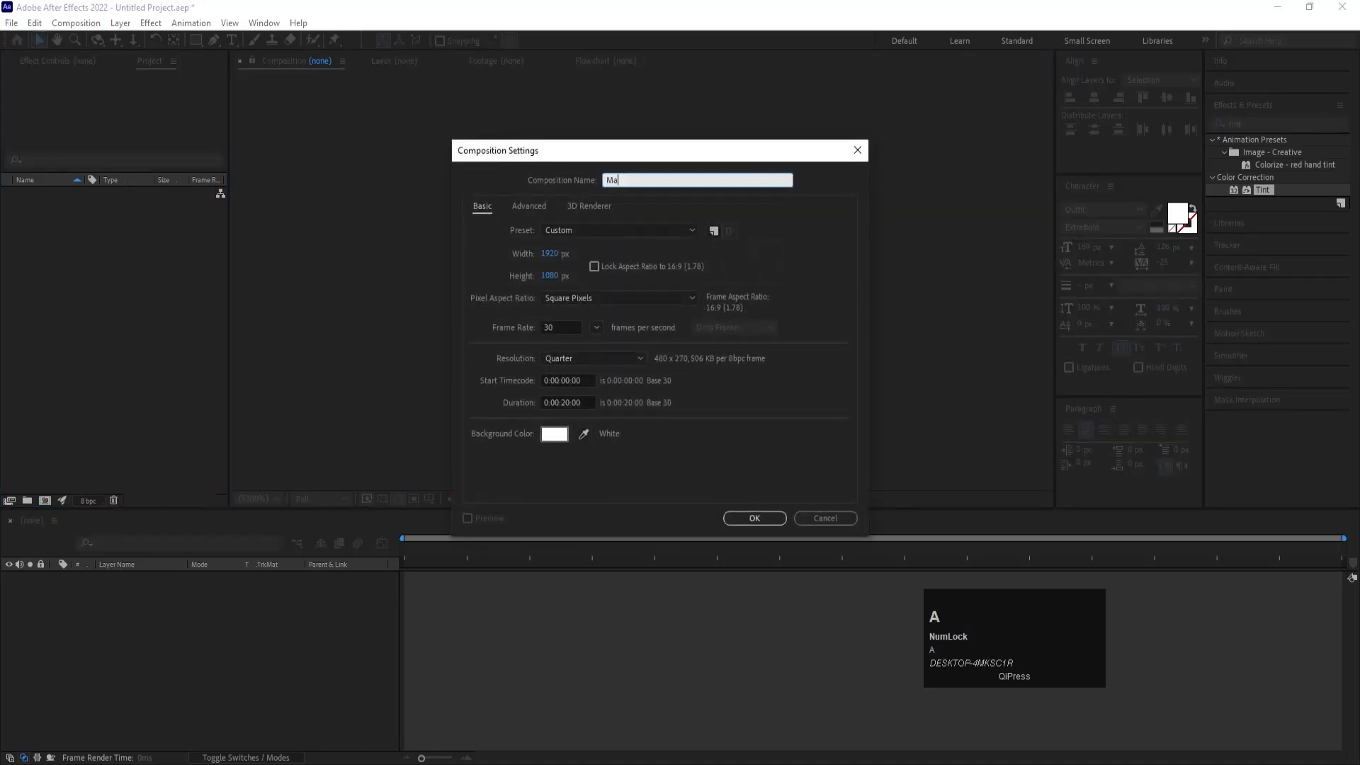
{"action": "type", "text": "in Animation"}
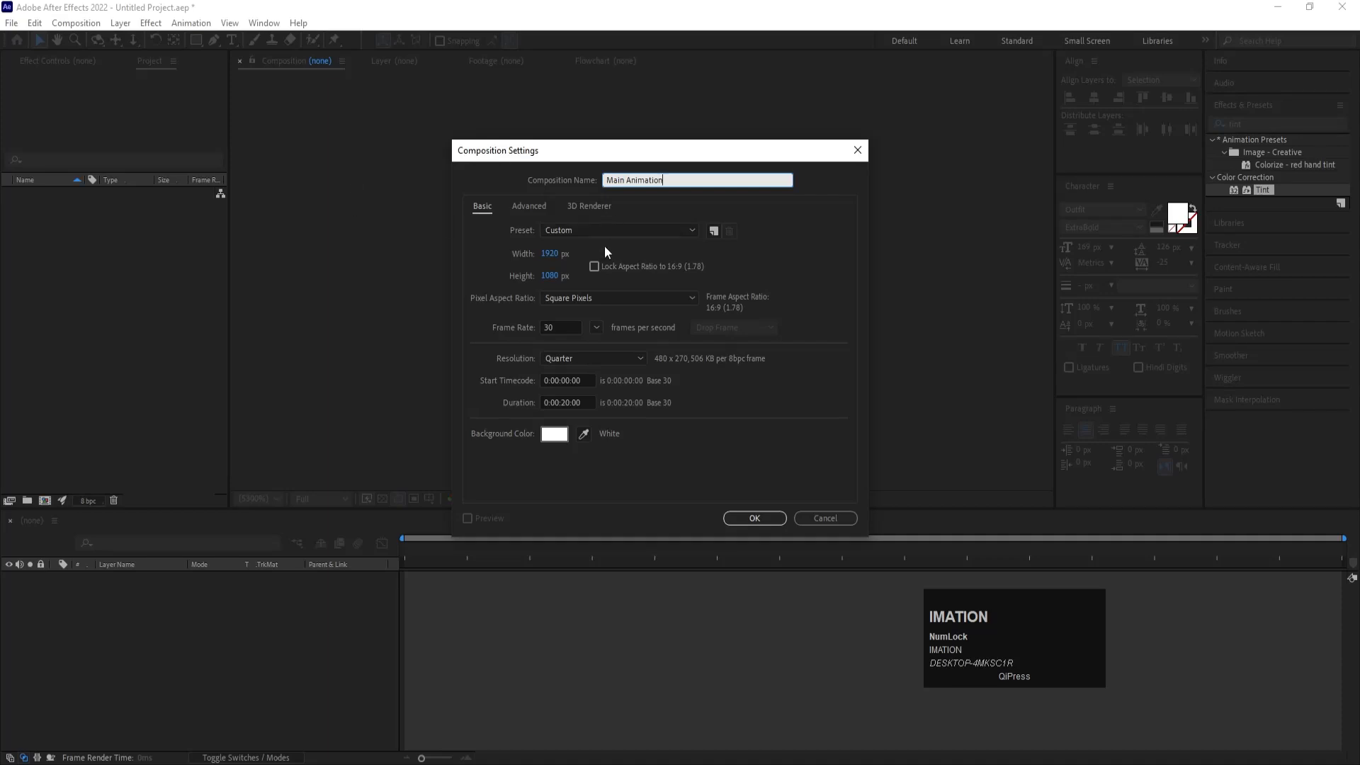
{"action": "left_click", "coordinate": [549, 252]}
{"action": "left_click", "coordinate": [550, 275]}
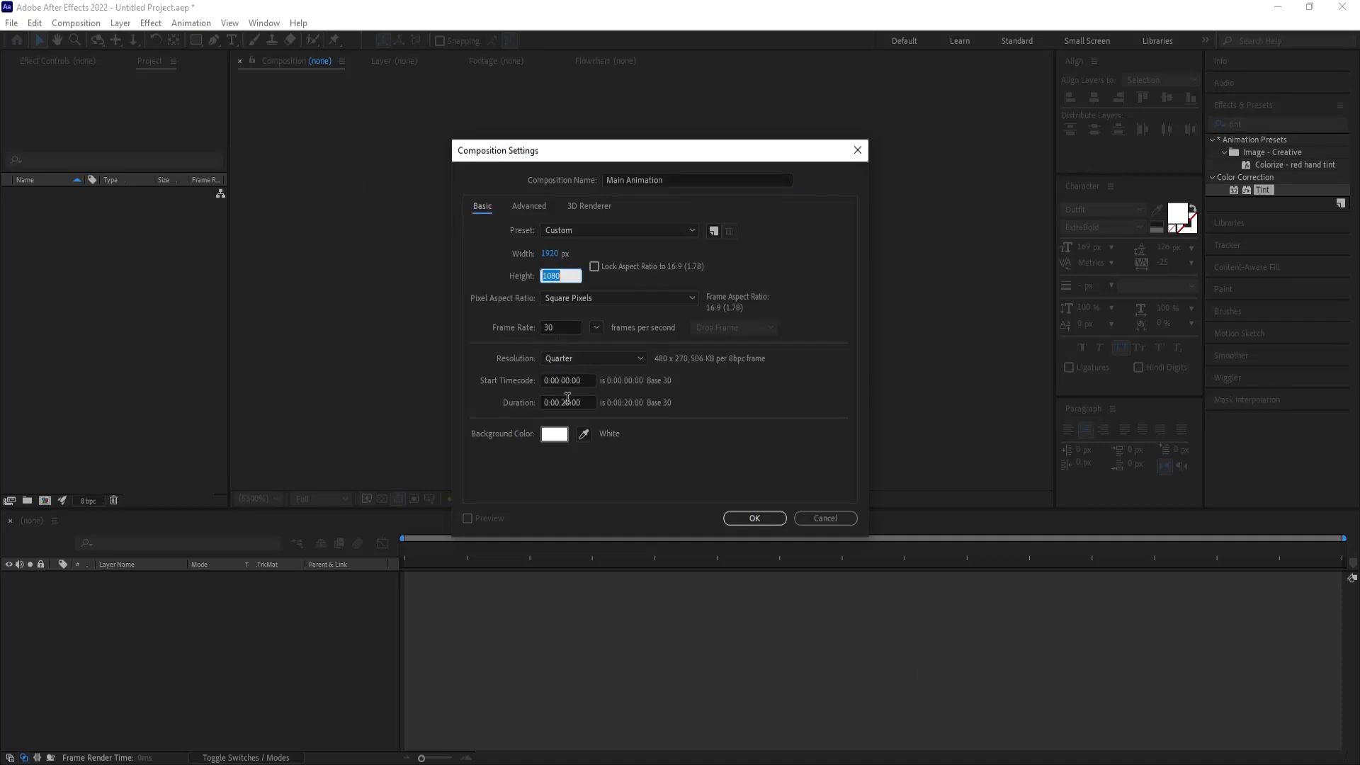
{"action": "left_click", "coordinate": [762, 522]}
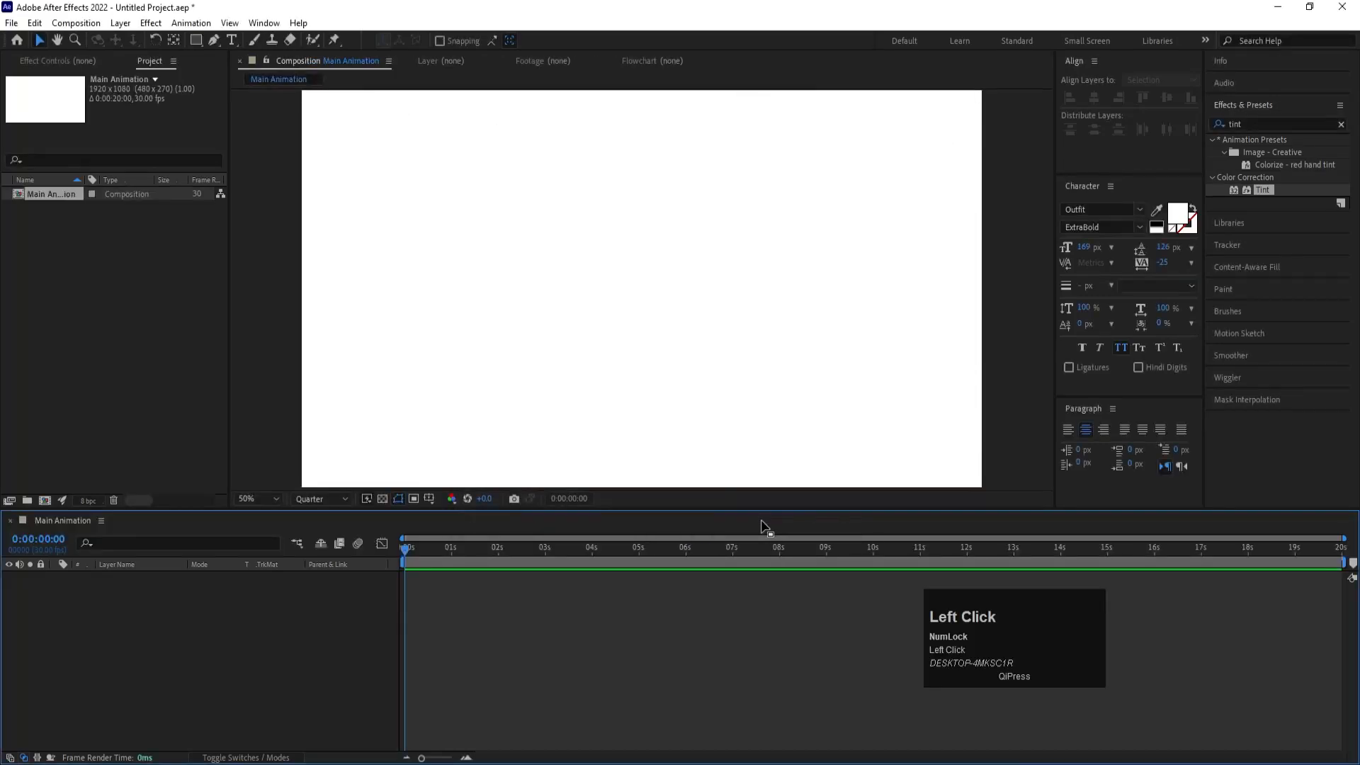
{"action": "left_click", "coordinate": [429, 498]}
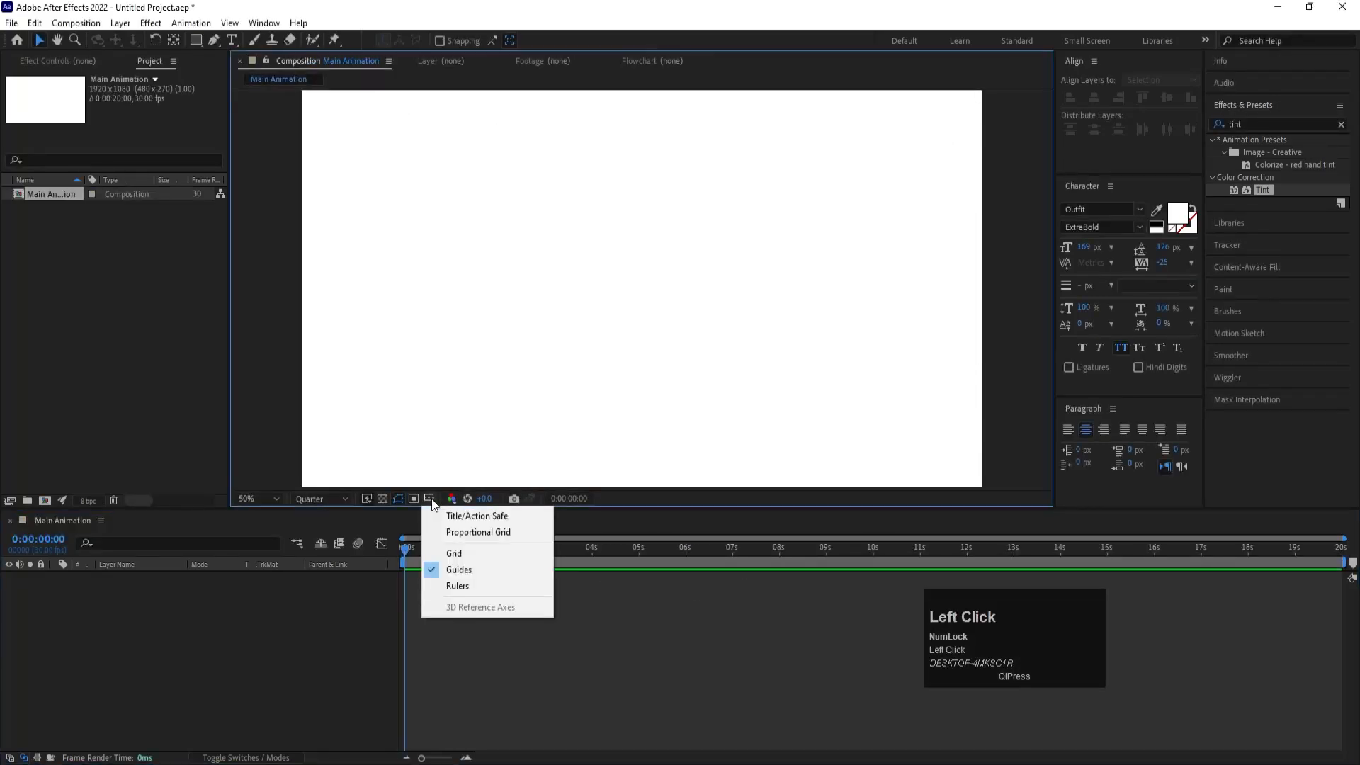
{"action": "left_click", "coordinate": [529, 518]}
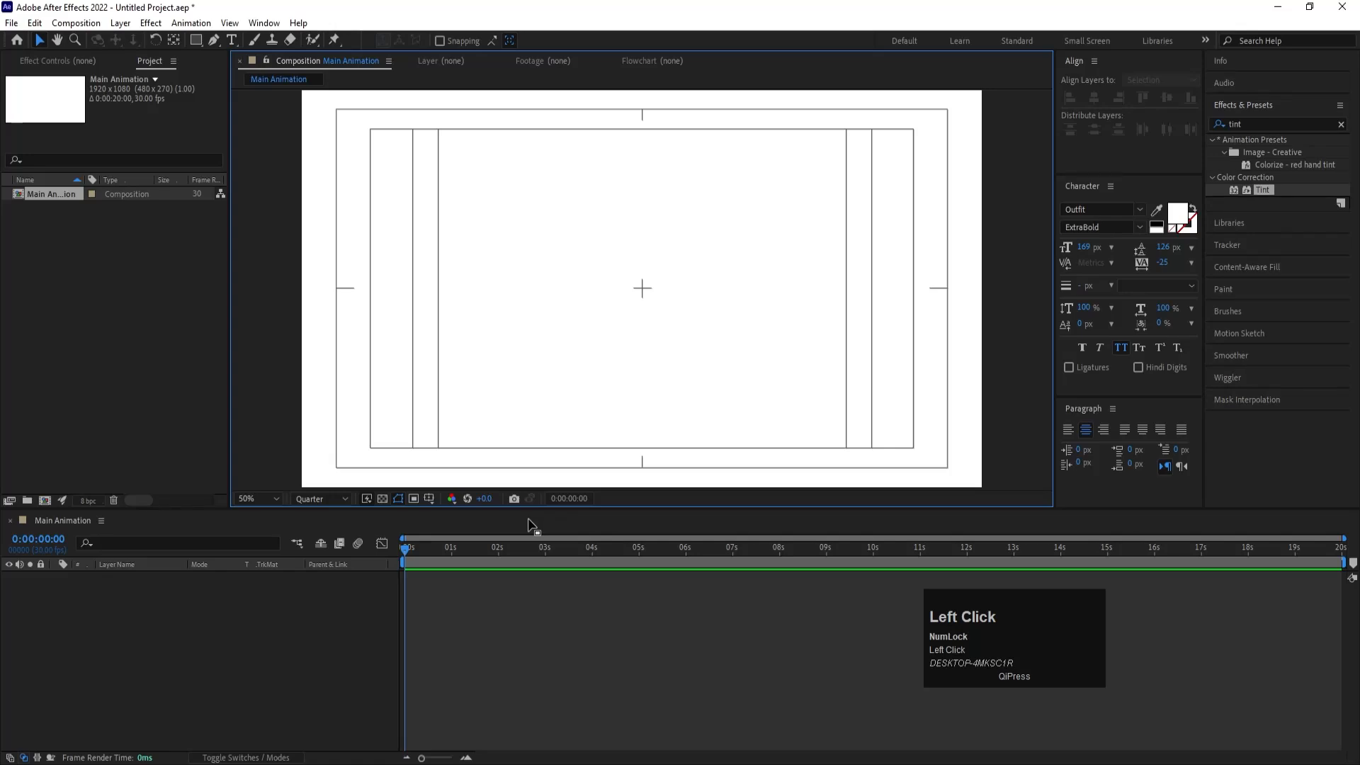
Step: Import the Logo PSD file as Composition - Retain Layer Sizes with editable layer styles
{"action": "key", "text": "ctrl+i"}
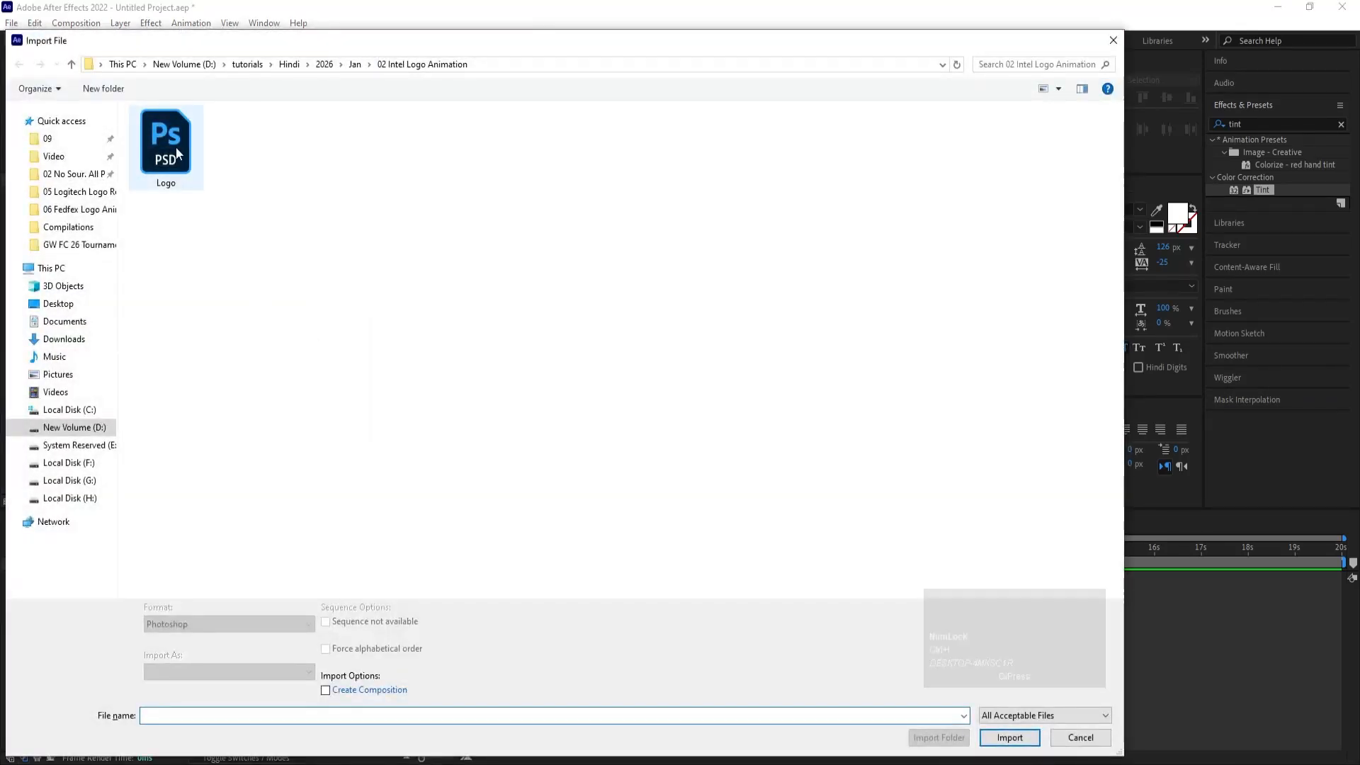
{"action": "left_click", "coordinate": [178, 154]}
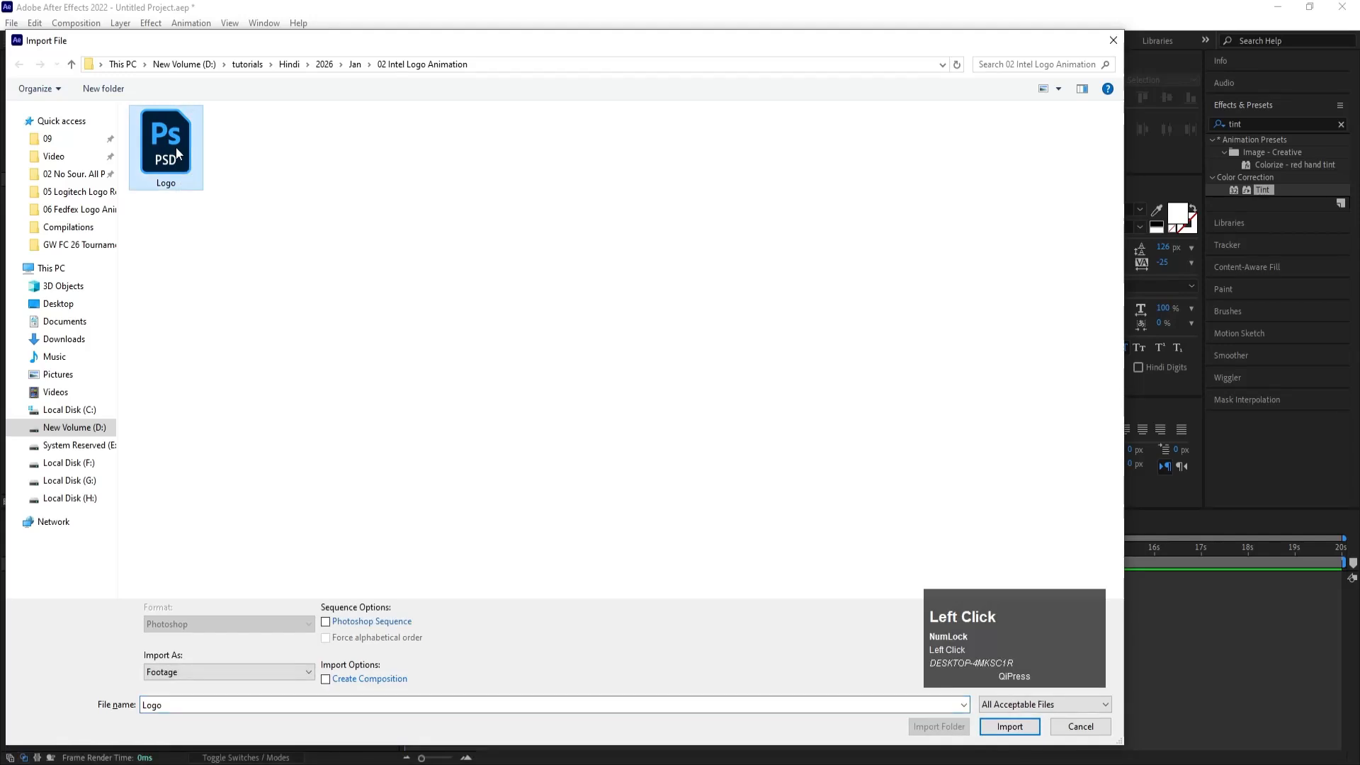
{"action": "left_click", "coordinate": [163, 674]}
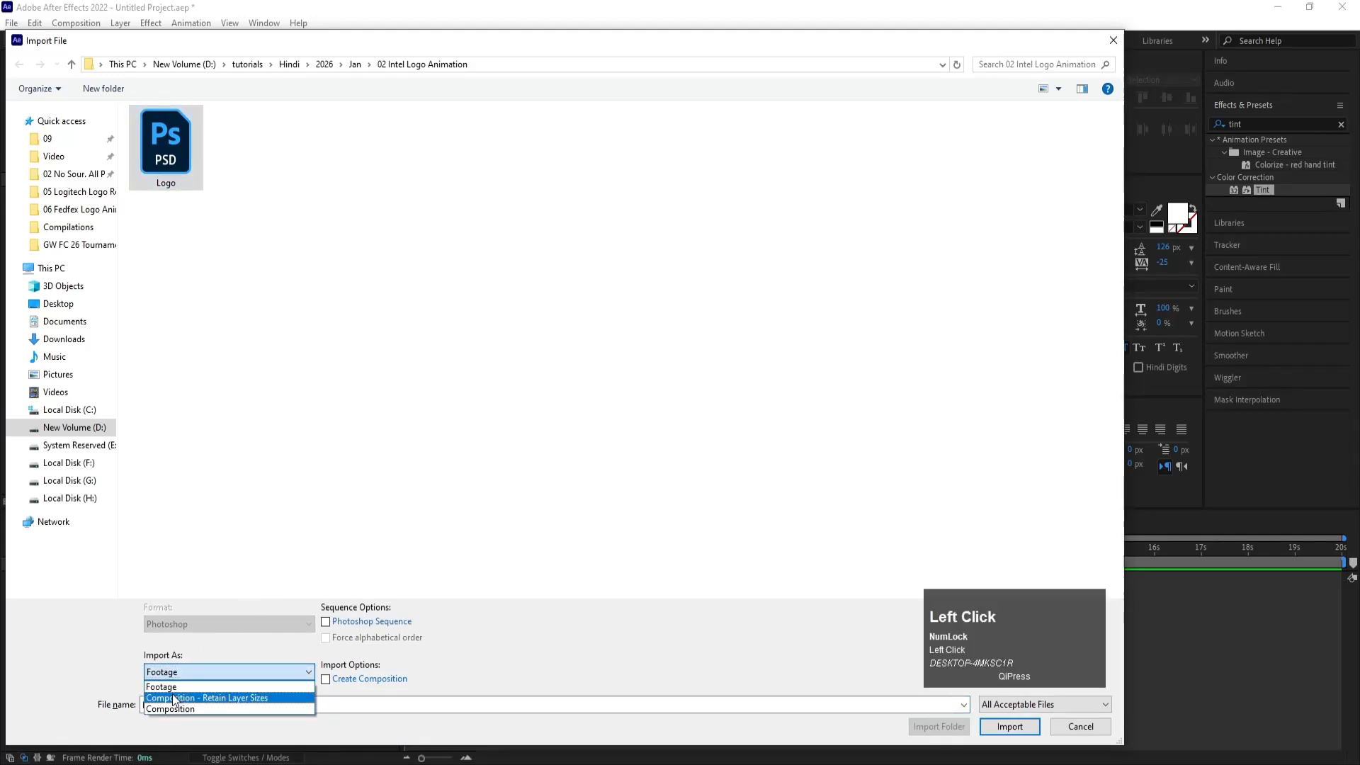
{"action": "left_click", "coordinate": [177, 698]}
{"action": "left_click", "coordinate": [1019, 729]}
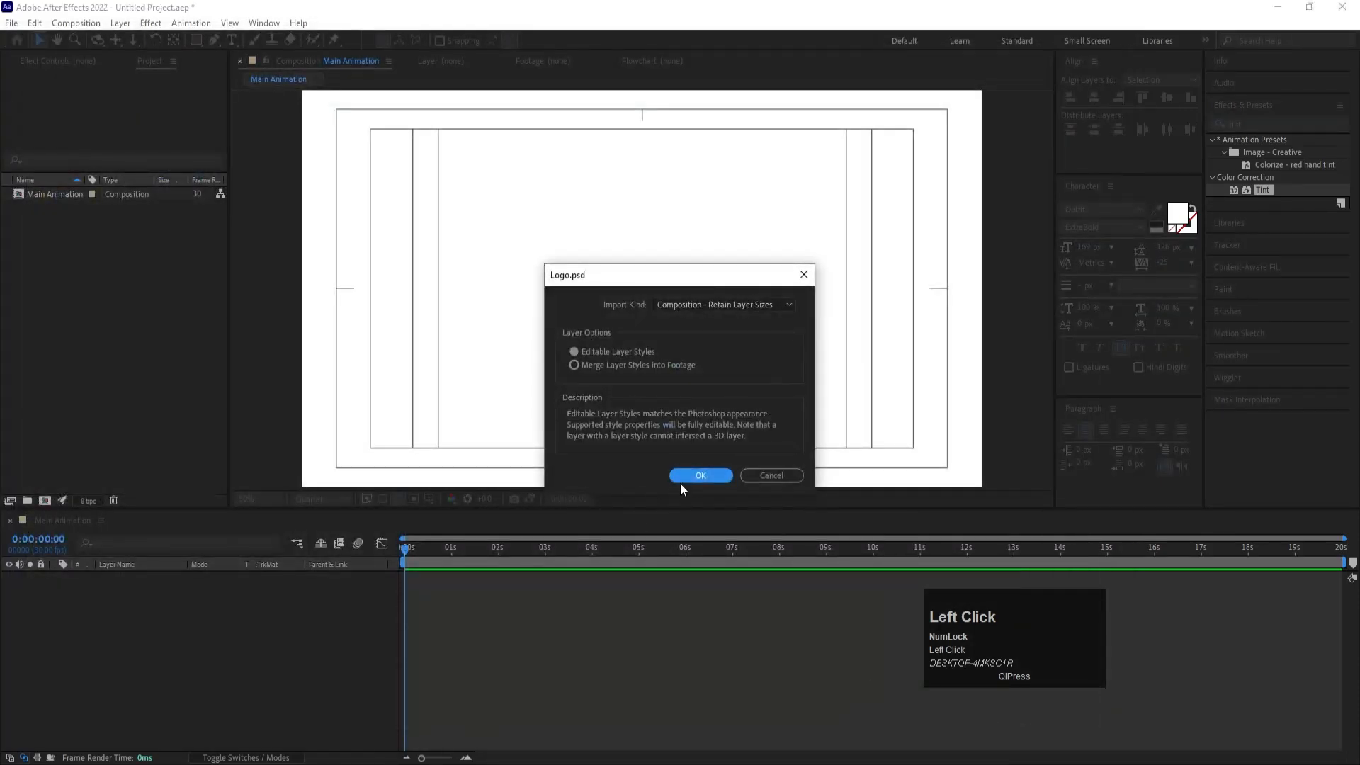
{"action": "left_click", "coordinate": [685, 478]}
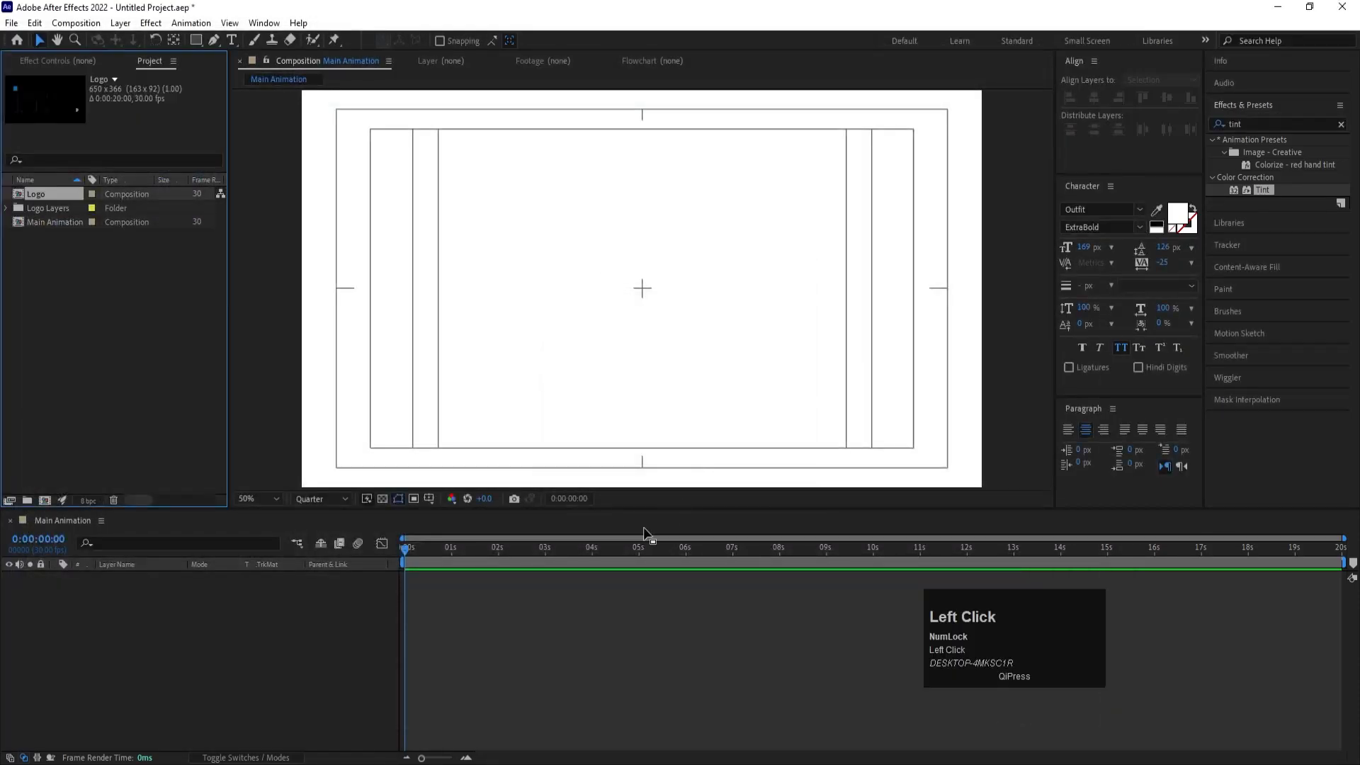
Step: Copy all seven layers of the Logo composition and paste them into the Main Animation composition
{"action": "double_click", "coordinate": [50, 193]}
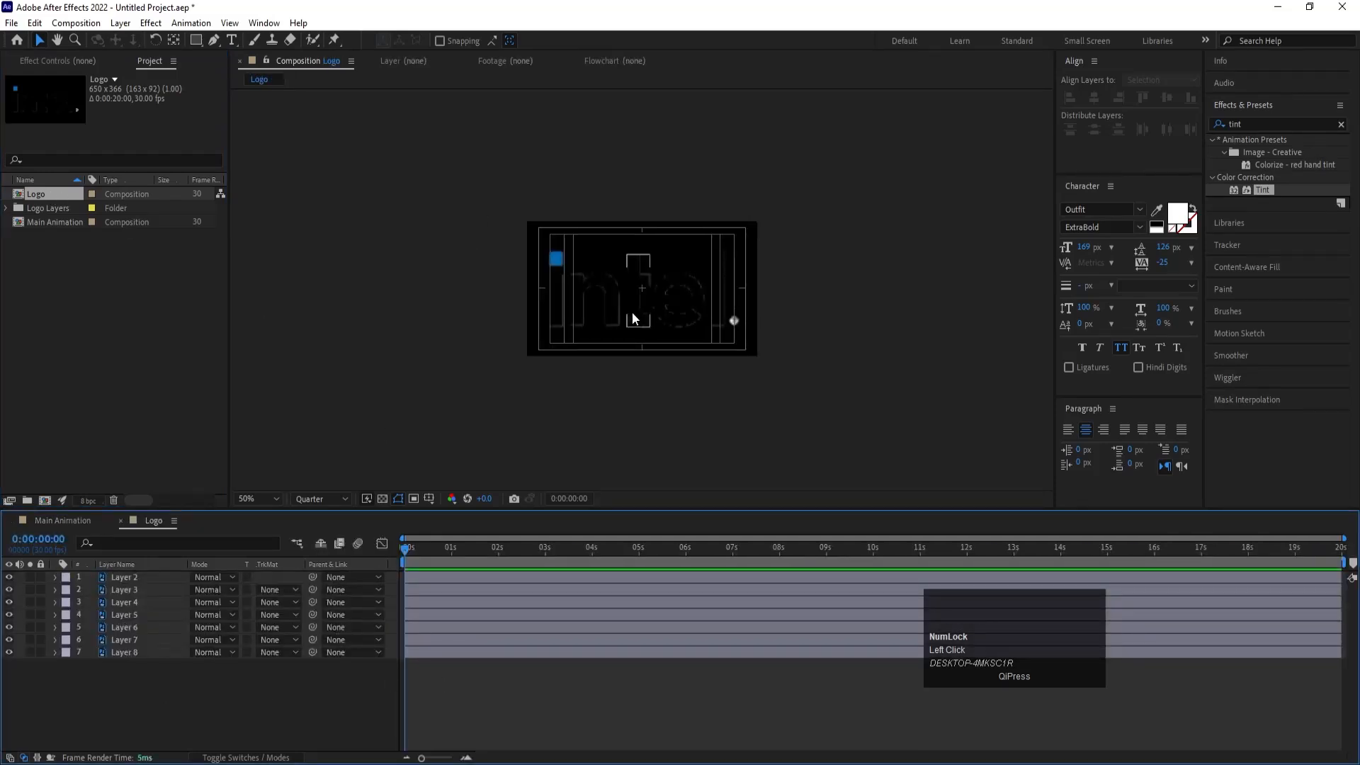
{"action": "scroll", "coordinate": [632, 312], "scroll_direction": "up", "scroll_amount": 2}
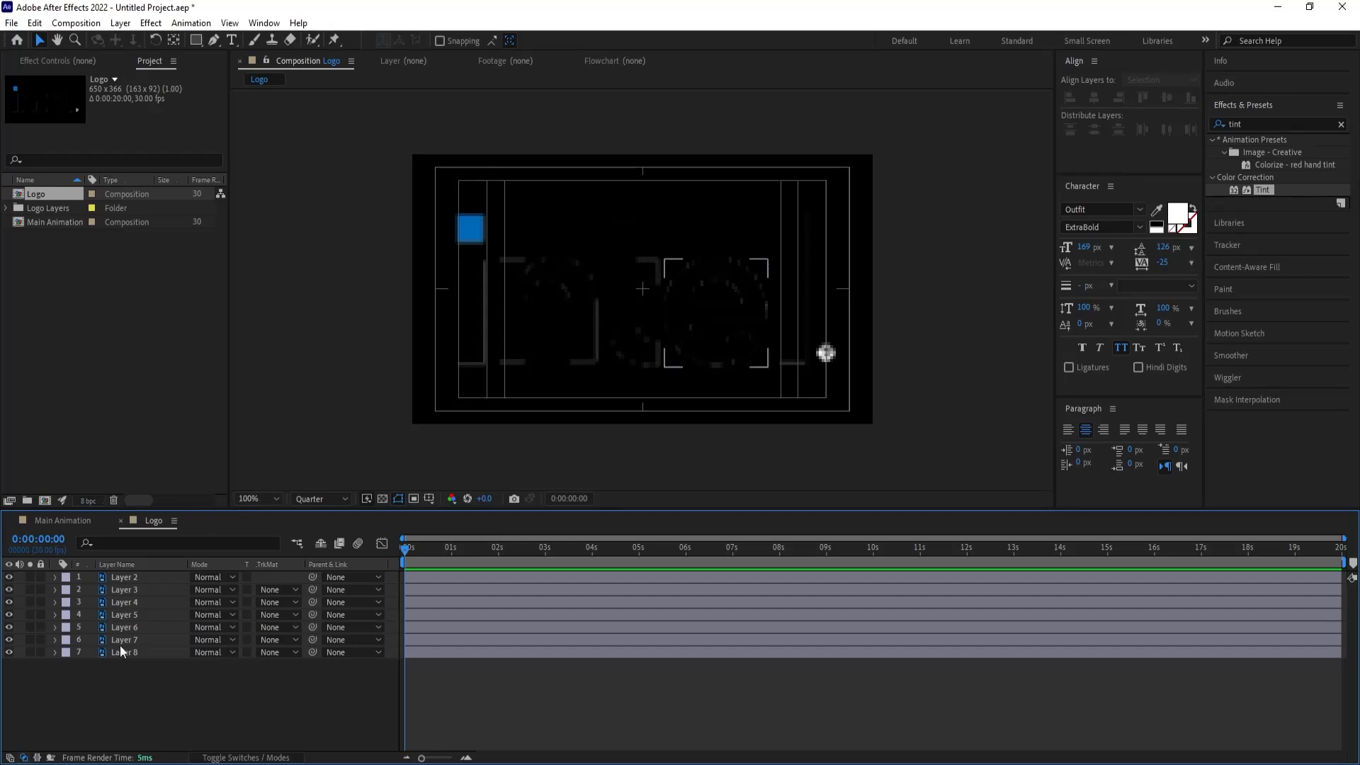
{"action": "left_click_drag", "start_coordinate": [142, 675], "coordinate": [118, 573]}
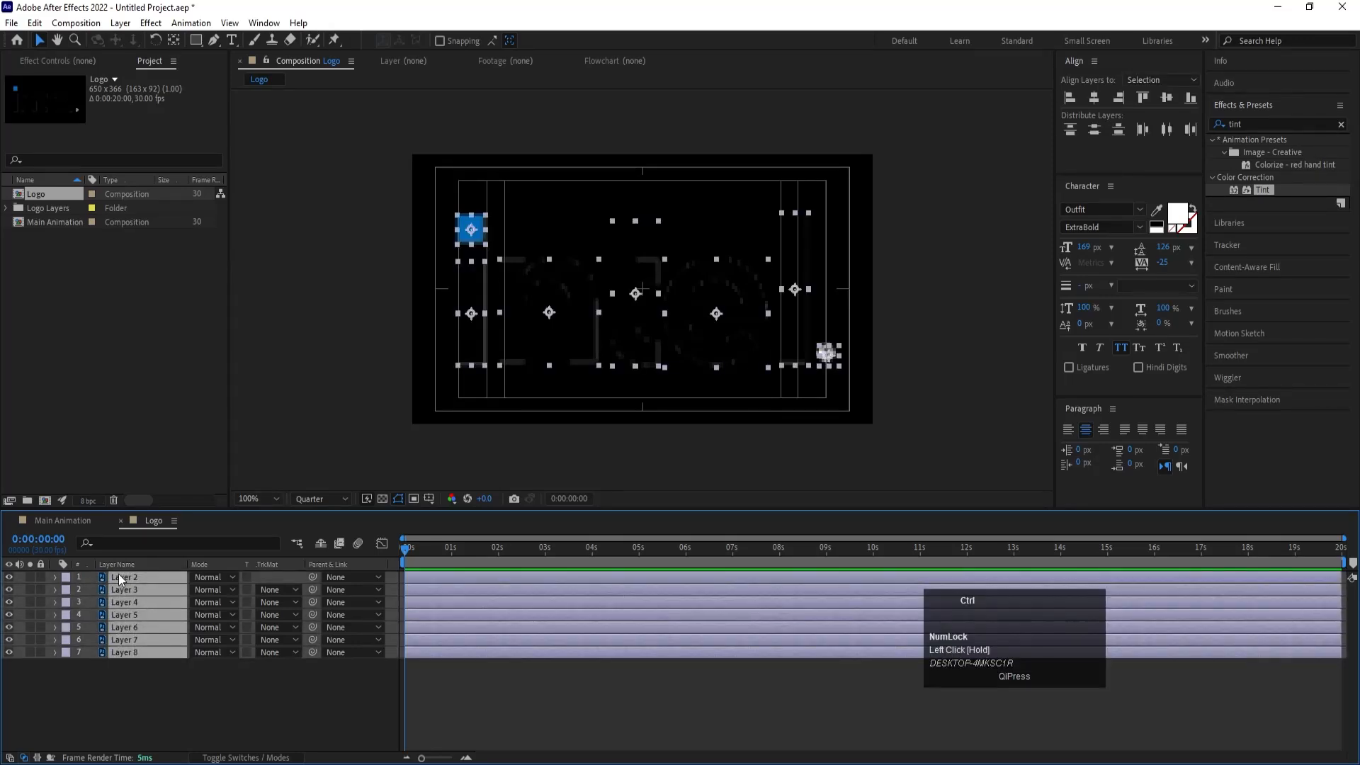
{"action": "key", "text": "ctrl+c"}
{"action": "left_click", "coordinate": [80, 521]}
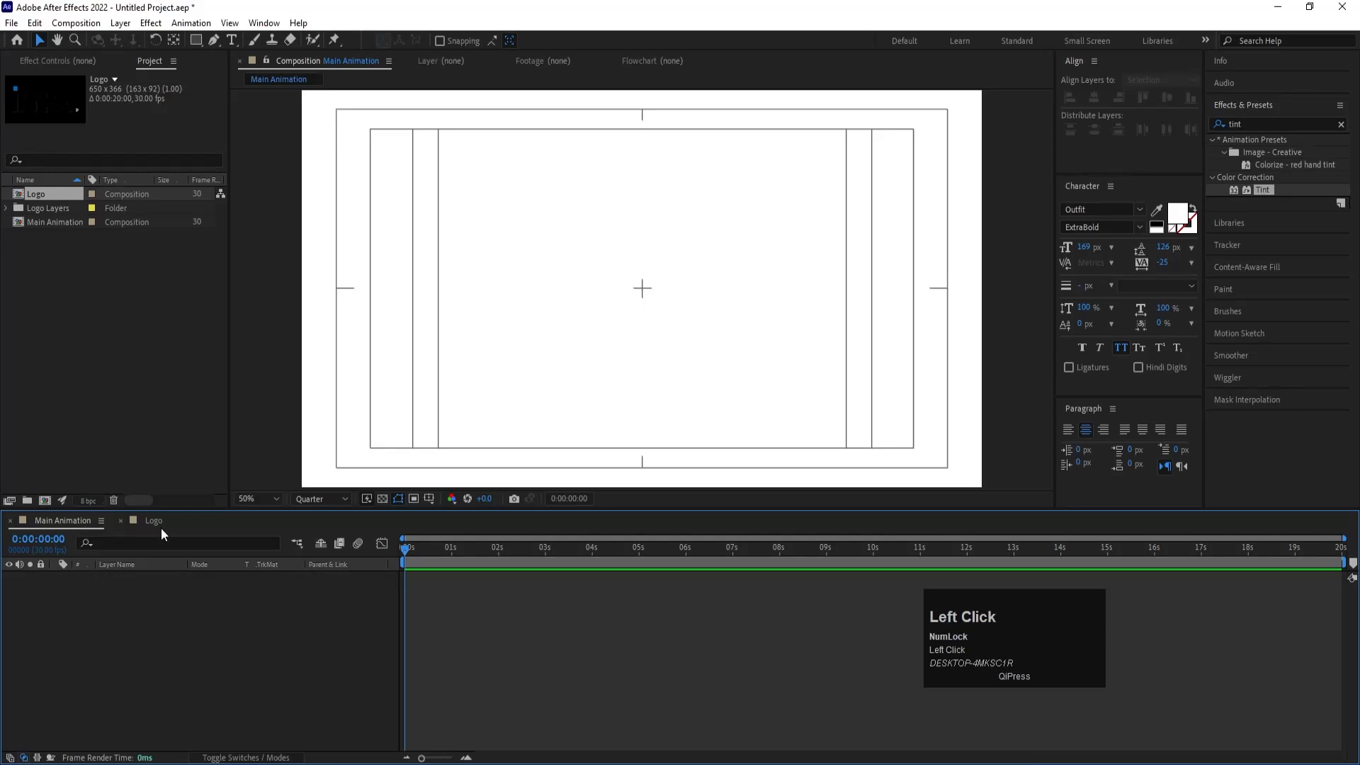
{"action": "key", "text": "ctrl+v"}
Step: Move the pasted logo layers together to about the centre of the frame, nudging them slightly left, and set the preview resolution to Full
{"action": "left_click_drag", "start_coordinate": [437, 187], "coordinate": [665, 311]}
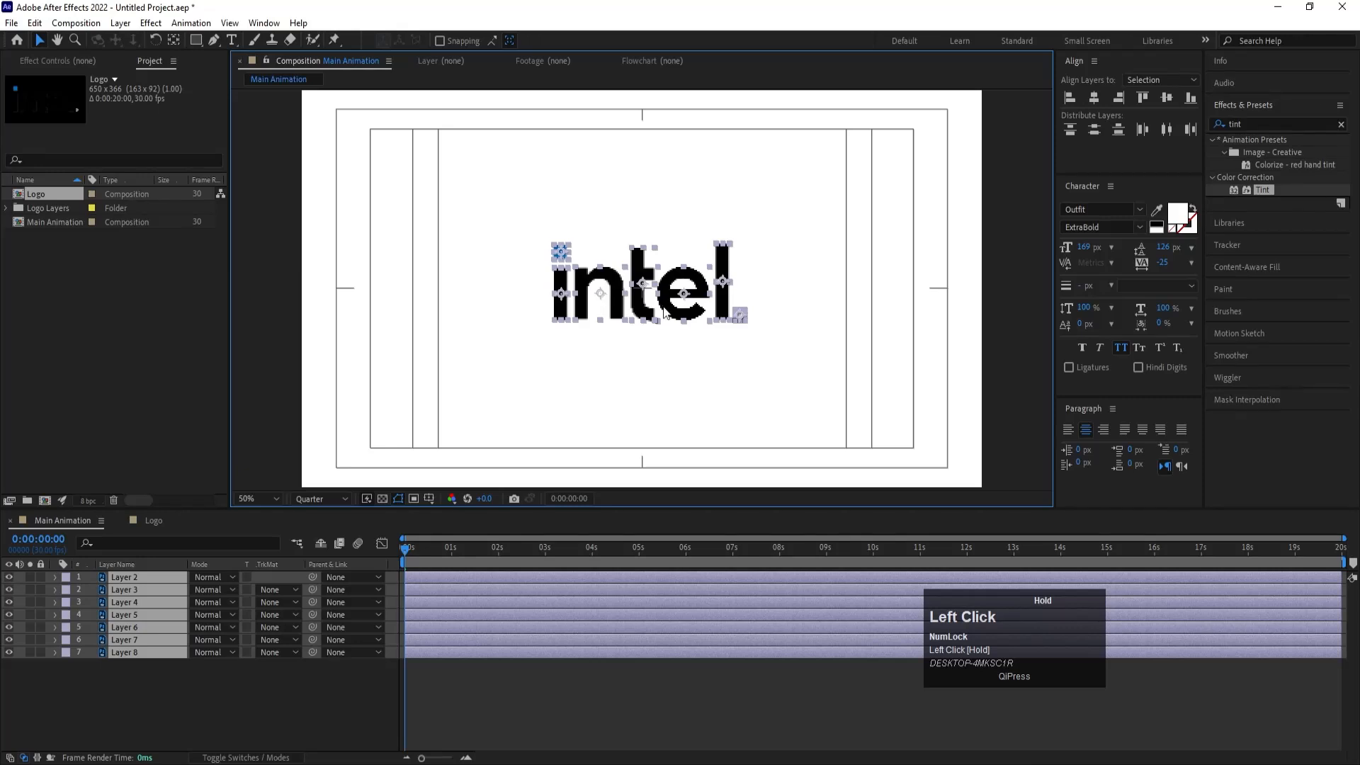
{"action": "left_click", "coordinate": [304, 499]}
{"action": "left_click", "coordinate": [308, 538]}
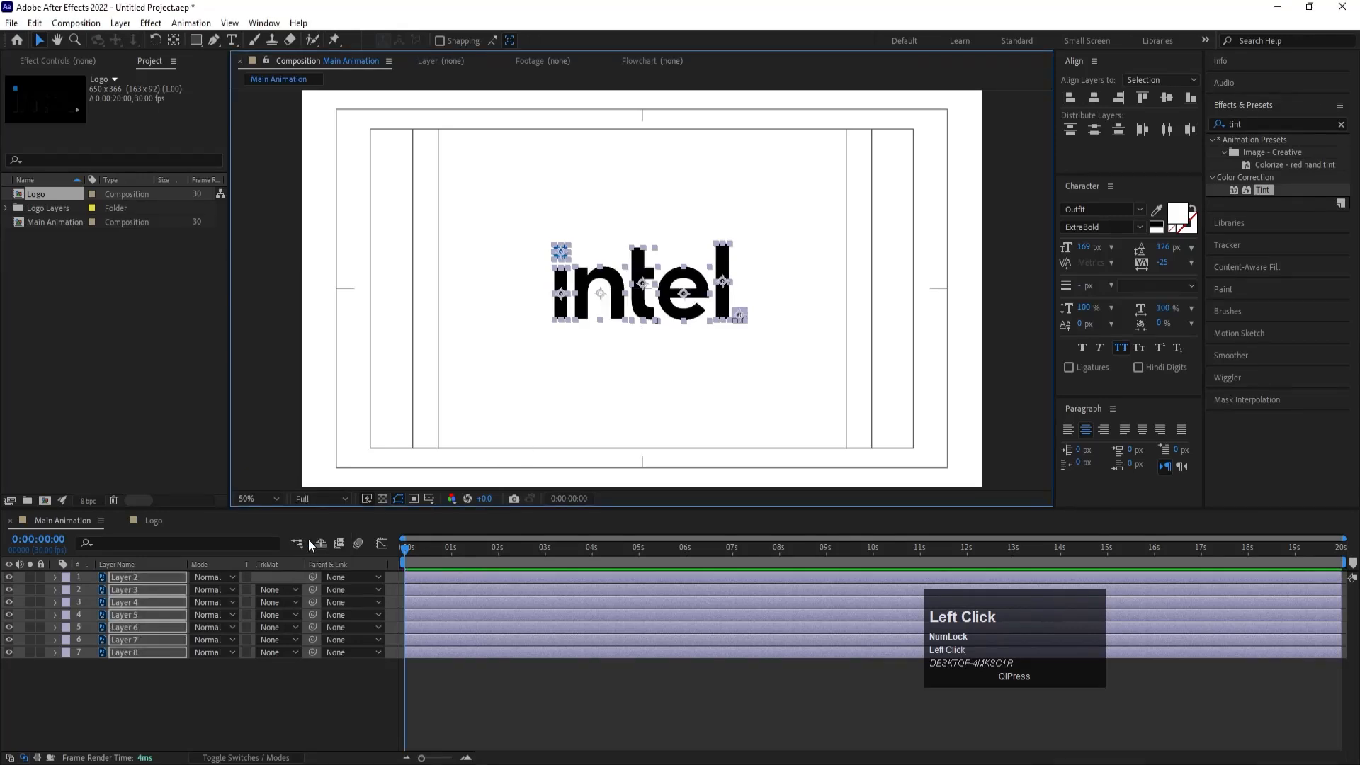
{"action": "key", "text": "Left"}
{"action": "key", "text": "Left"}
{"action": "key", "text": "Left"}
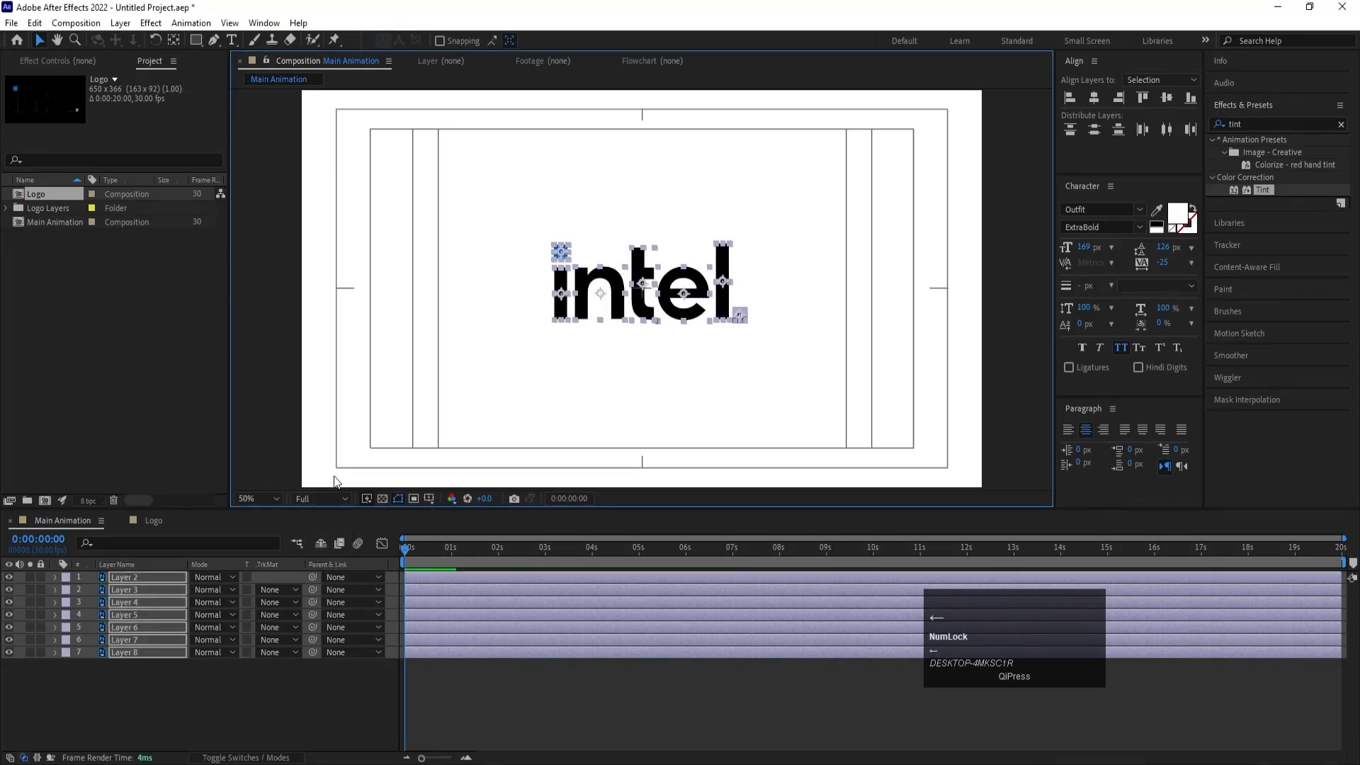
{"action": "left_click", "coordinate": [160, 715]}
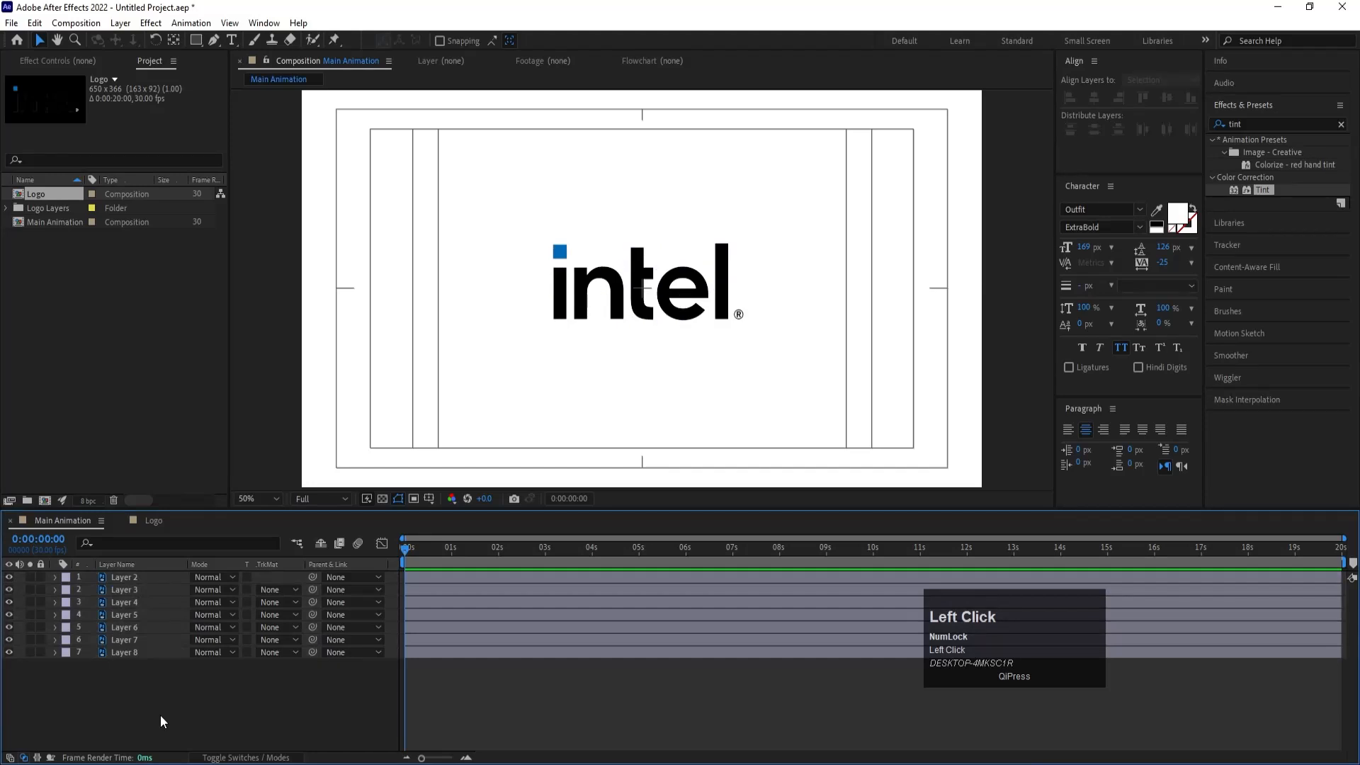
Step: Separate the Position of Layer 2, the blue square, into X and Y dimensions
{"action": "left_click", "coordinate": [565, 256]}
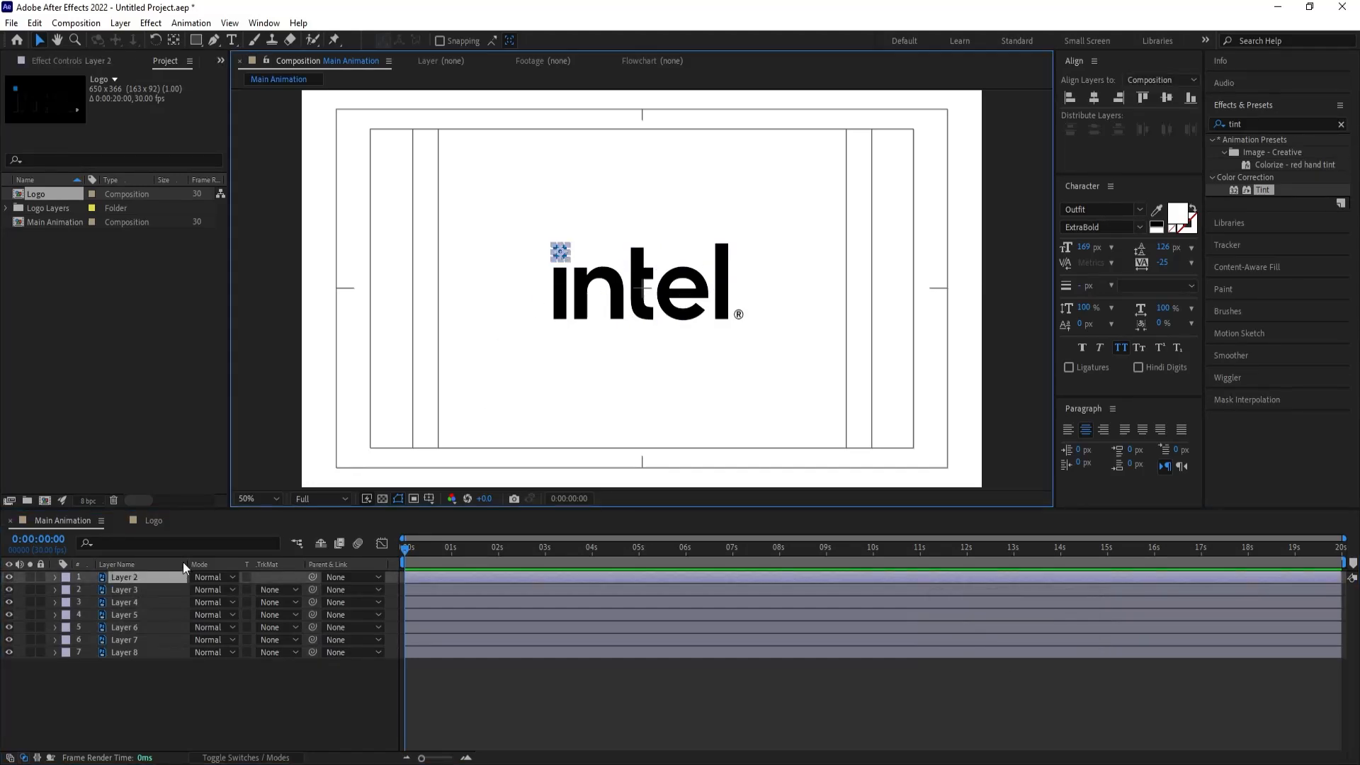
{"action": "key", "text": "p"}
{"action": "left_click", "coordinate": [135, 591]}
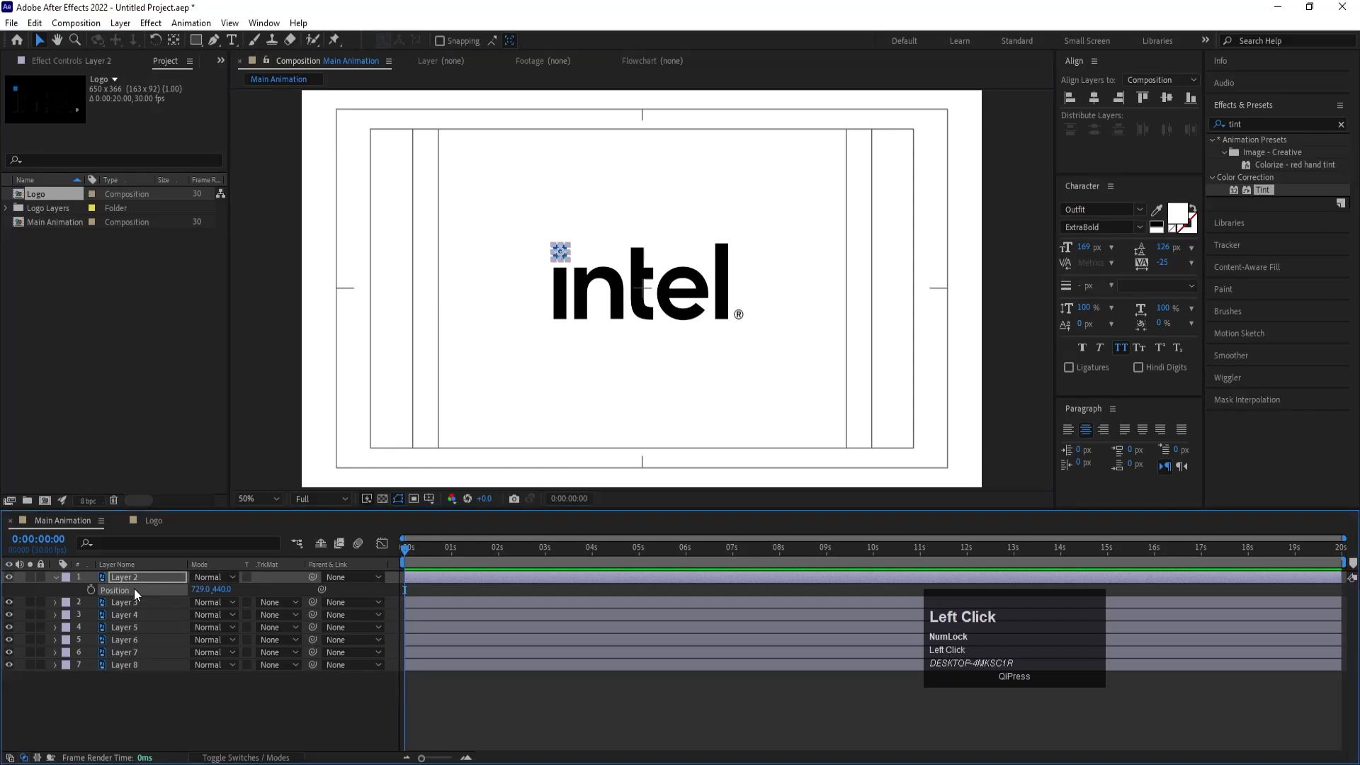
{"action": "right_click", "coordinate": [133, 588]}
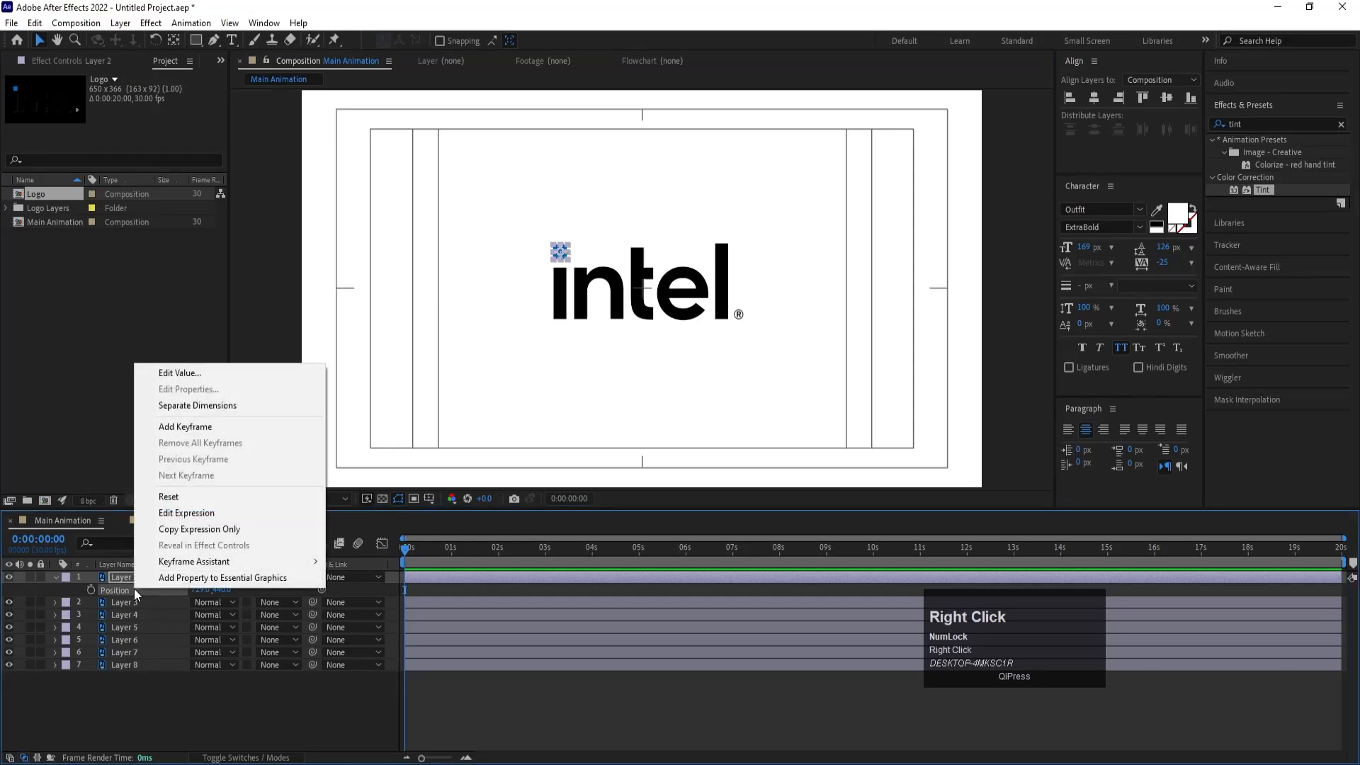
{"action": "left_click", "coordinate": [189, 403]}
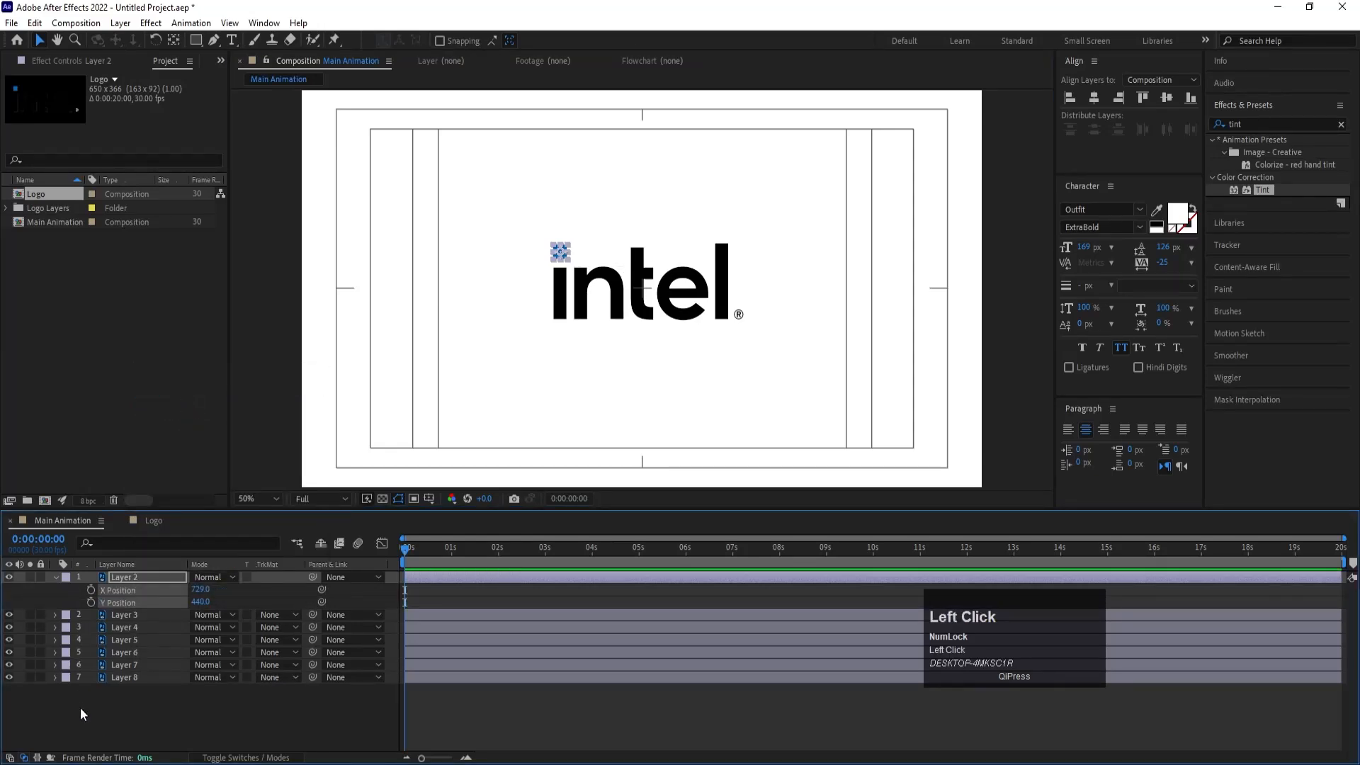
{"action": "left_click", "coordinate": [106, 714]}
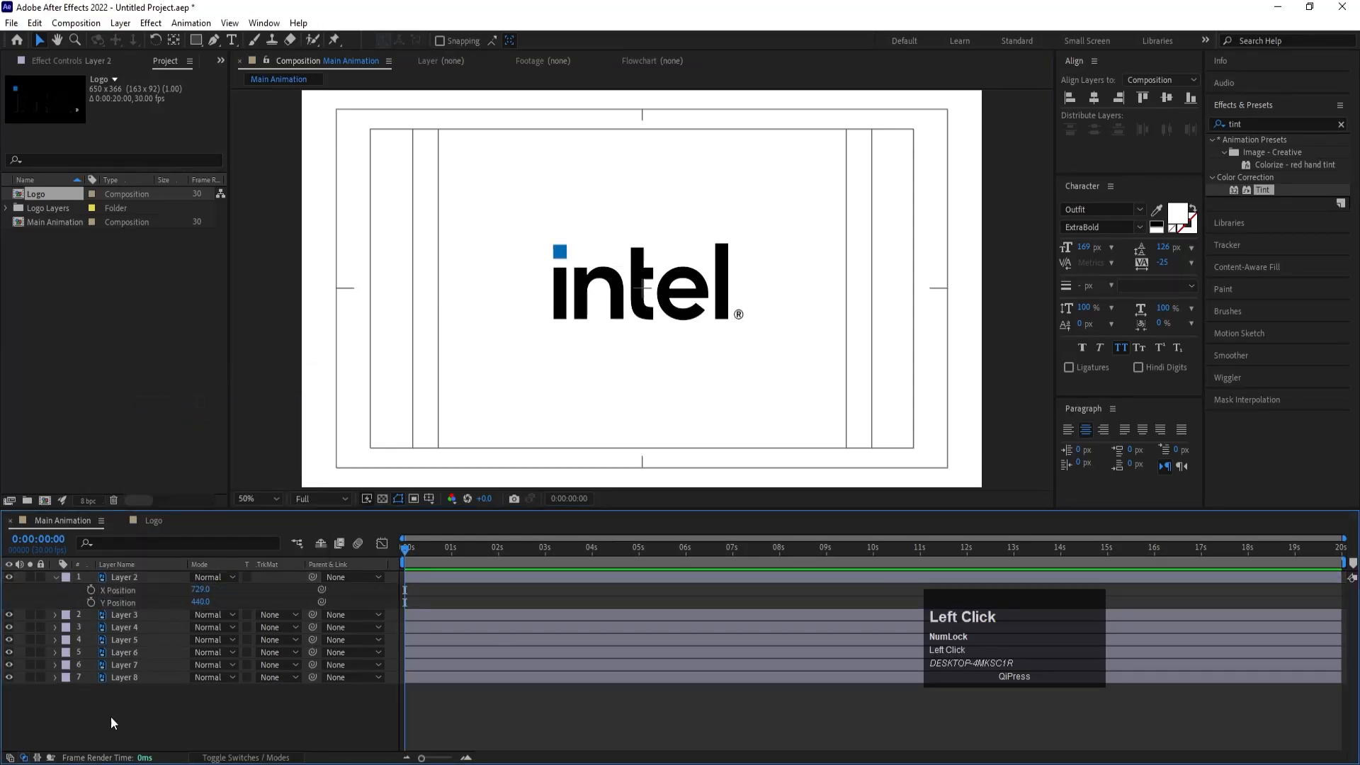
Step: Solo and duplicate Layer 2, name the copy "Refferance" and lock it, with all logo layers shown again
{"action": "left_click", "coordinate": [30, 577]}
{"action": "left_click", "coordinate": [103, 581]}
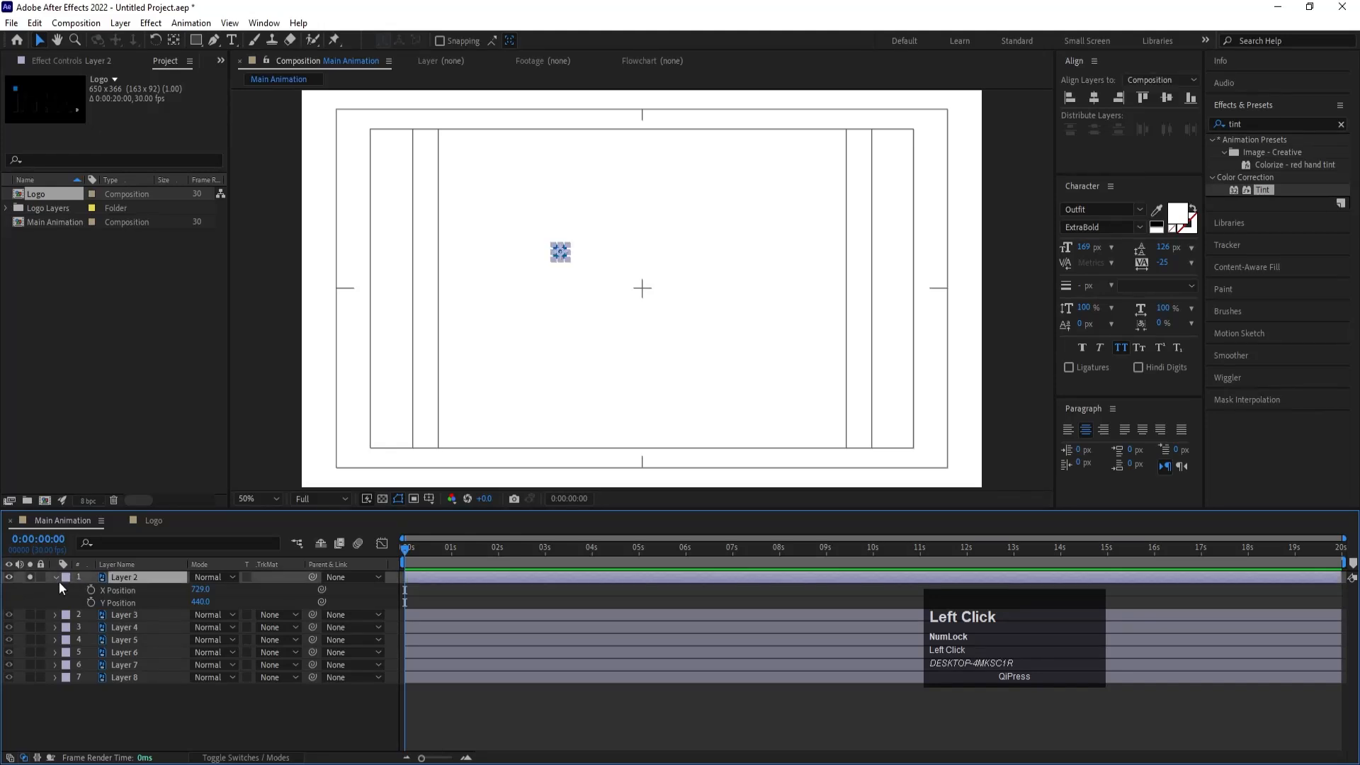
{"action": "key", "text": "ctrl+d"}
{"action": "left_click", "coordinate": [118, 578]}
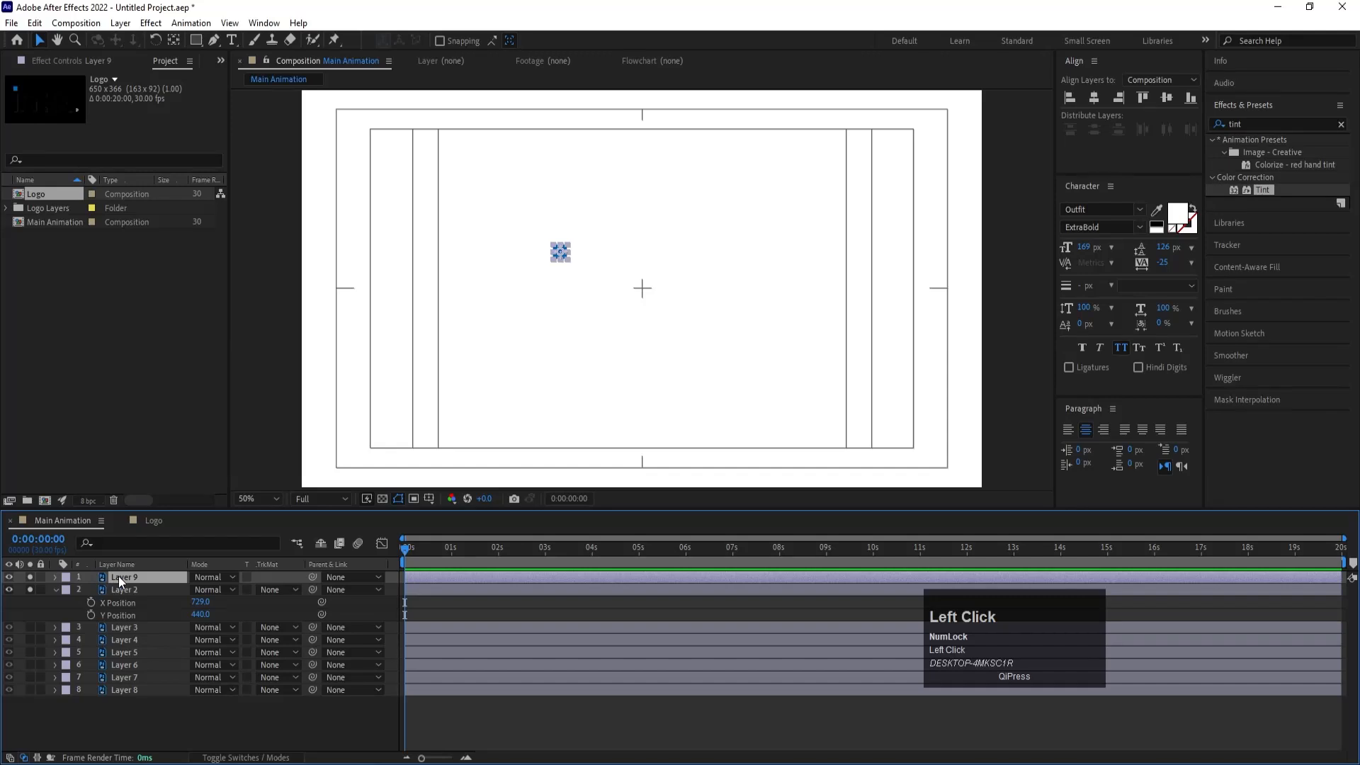
{"action": "key", "text": "Return"}
{"action": "type", "text": "R"}
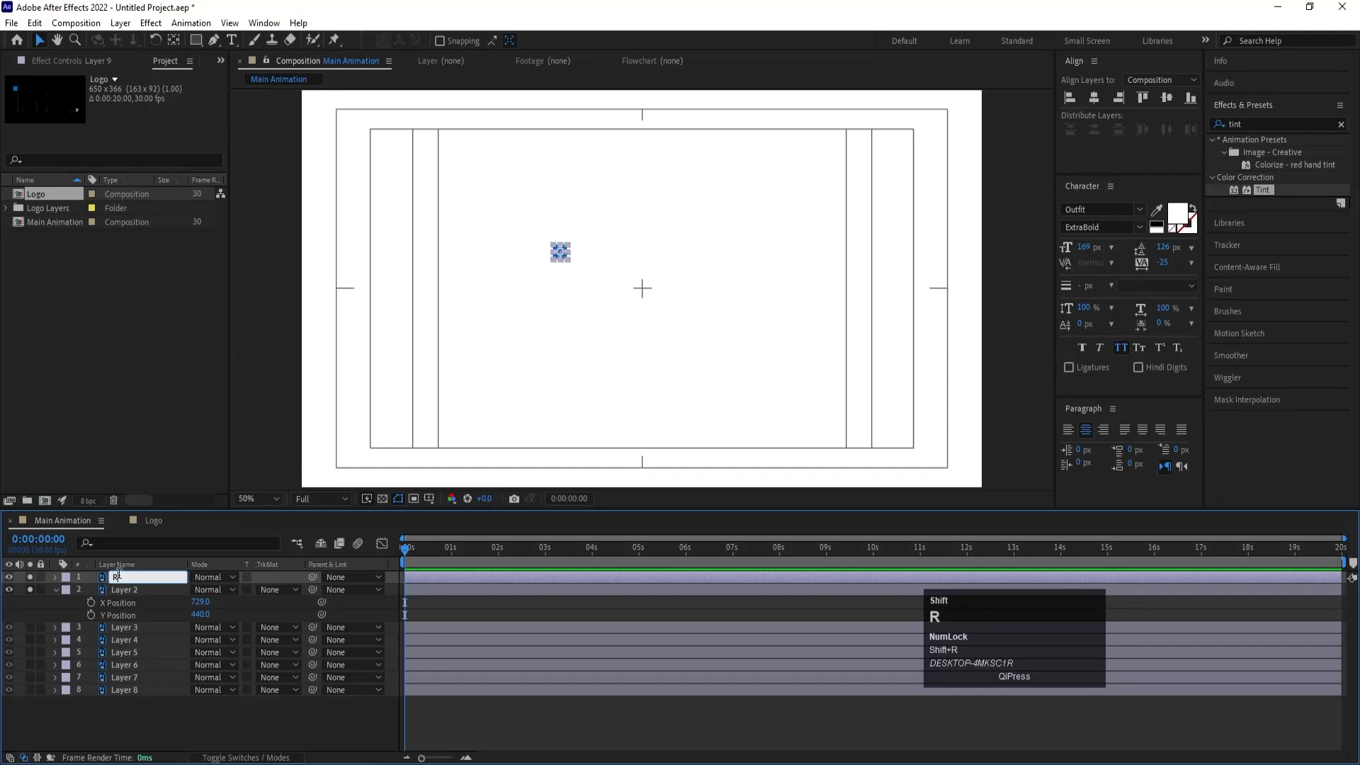
{"action": "type", "text": "efferance"}
{"action": "key", "text": "Return"}
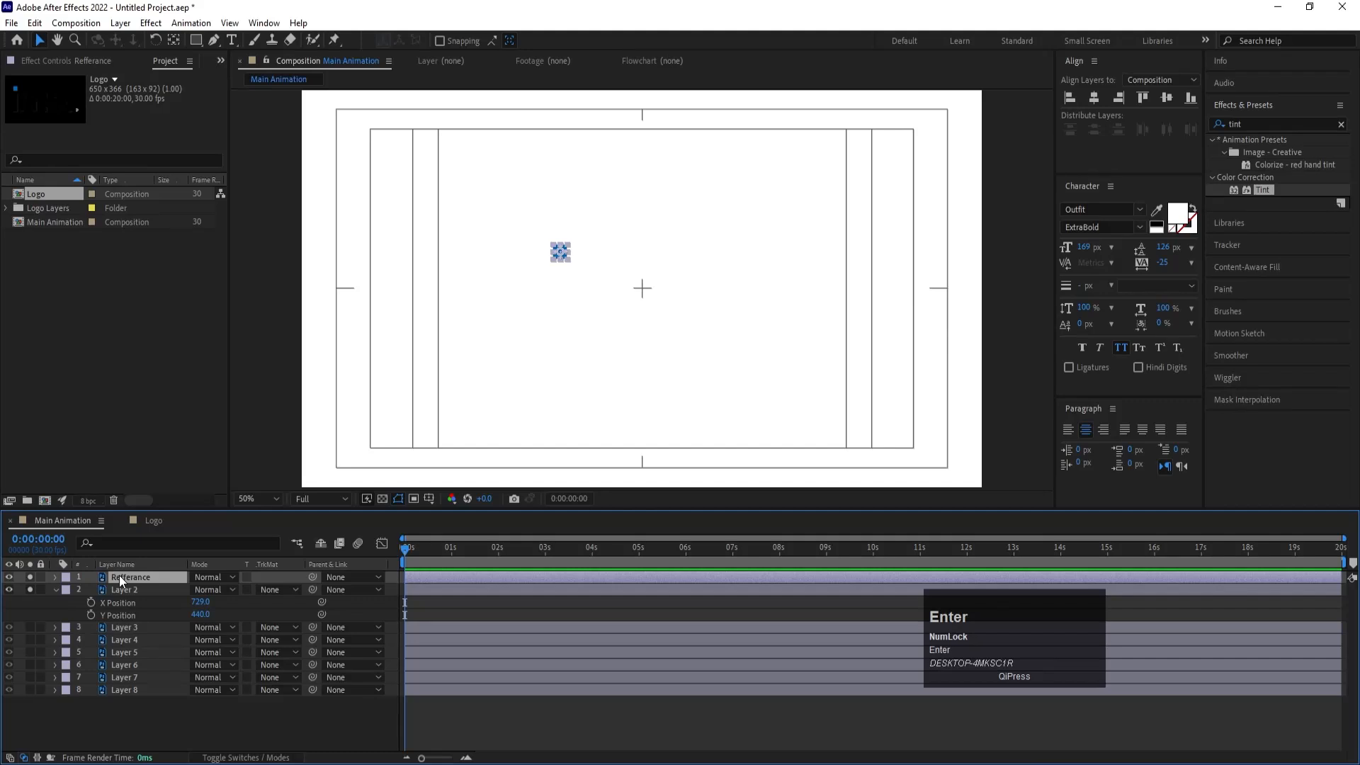
{"action": "left_click", "coordinate": [40, 576]}
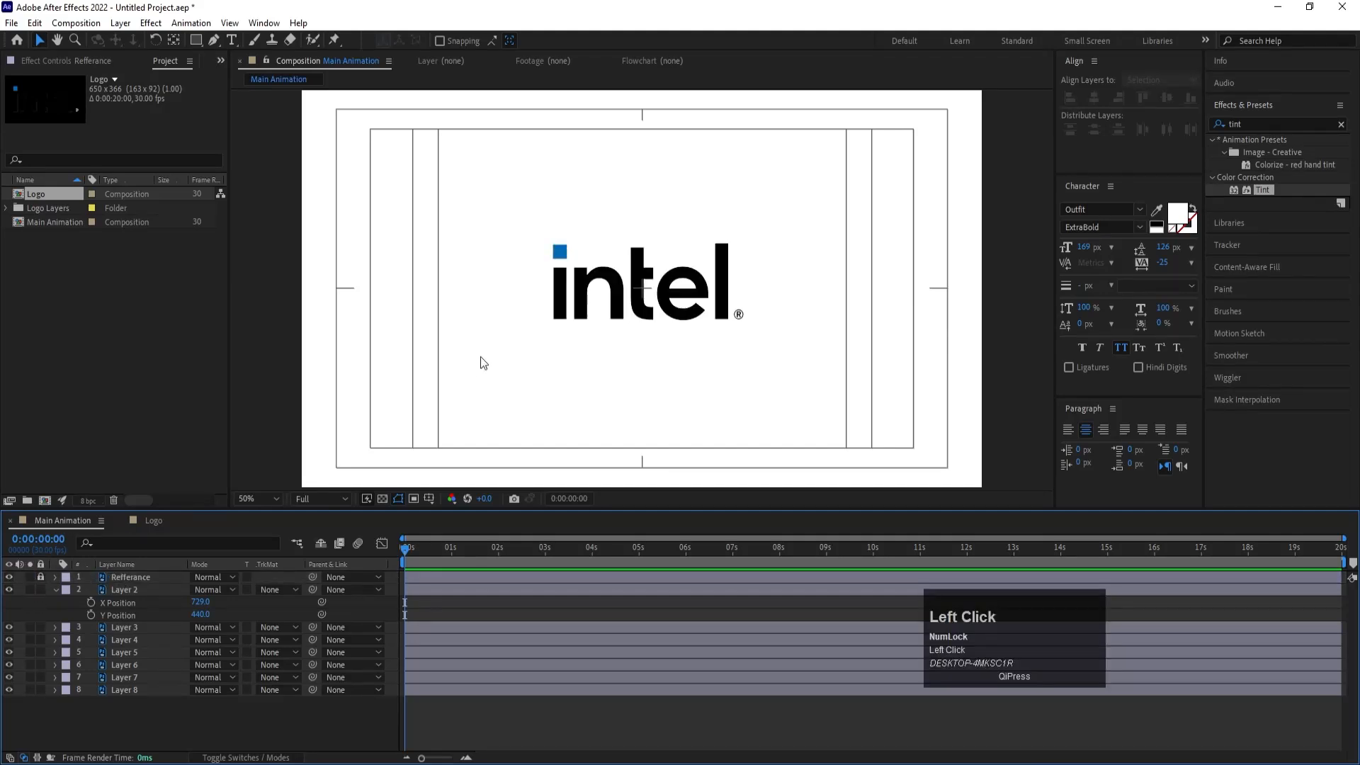
Step: Show the rulers and place a horizontal guide along the baseline of the intel letters
{"action": "left_click", "coordinate": [566, 313]}
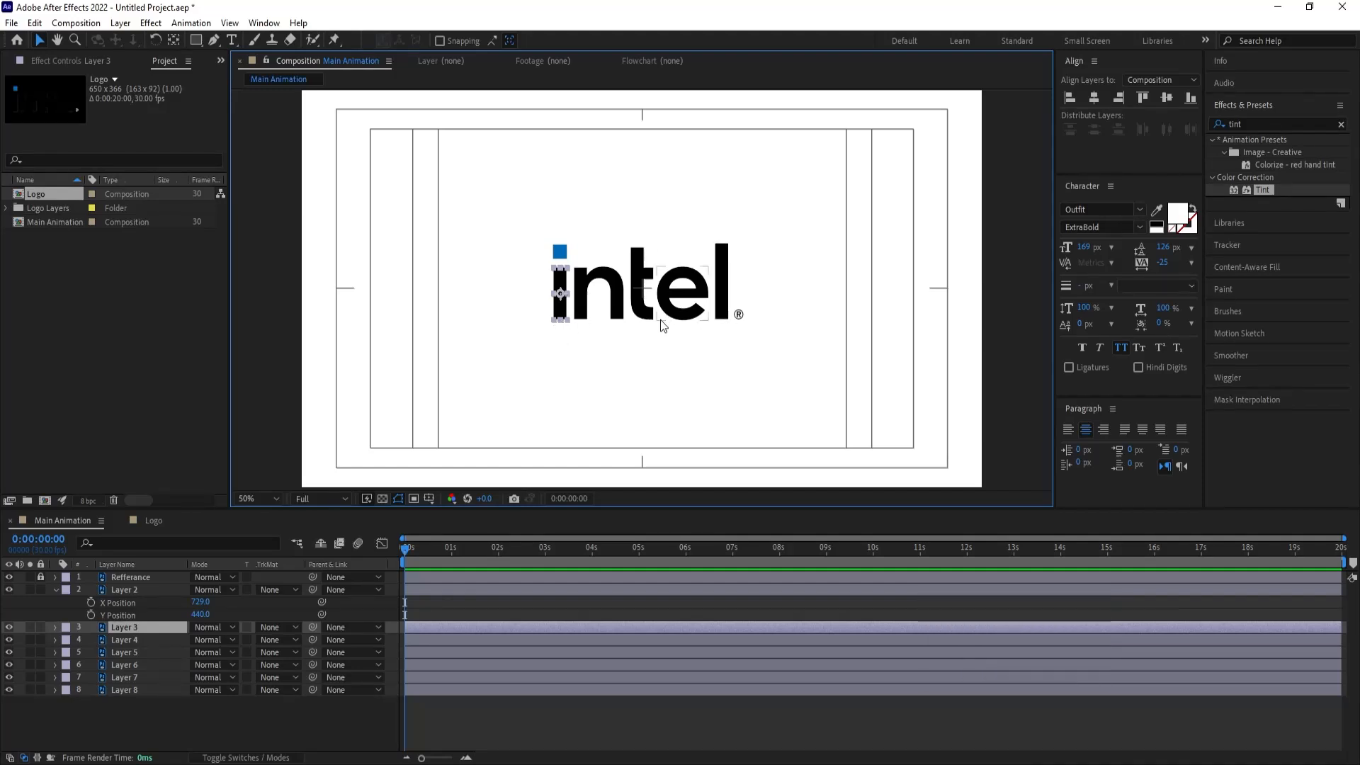
{"action": "key", "text": "ctrl+r"}
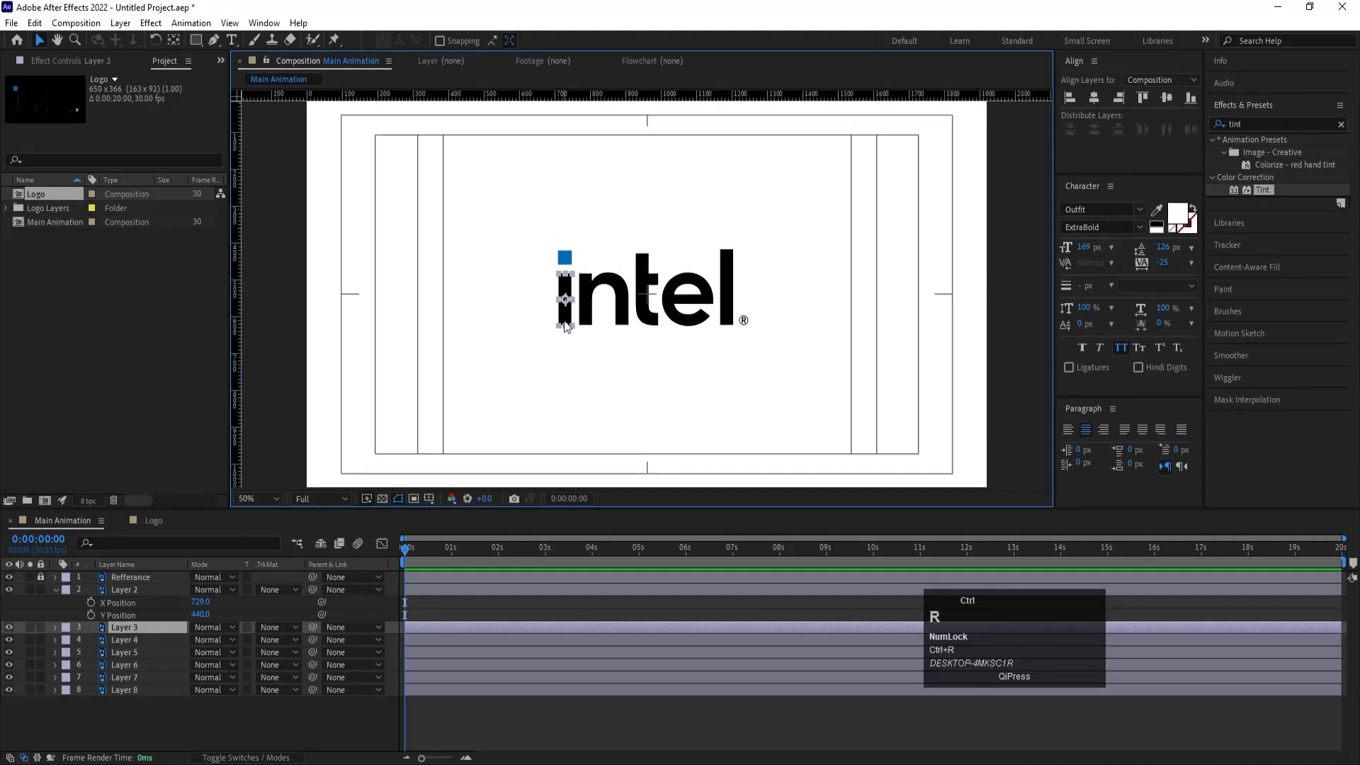
{"action": "left_click_drag", "start_coordinate": [653, 98], "coordinate": [741, 323]}
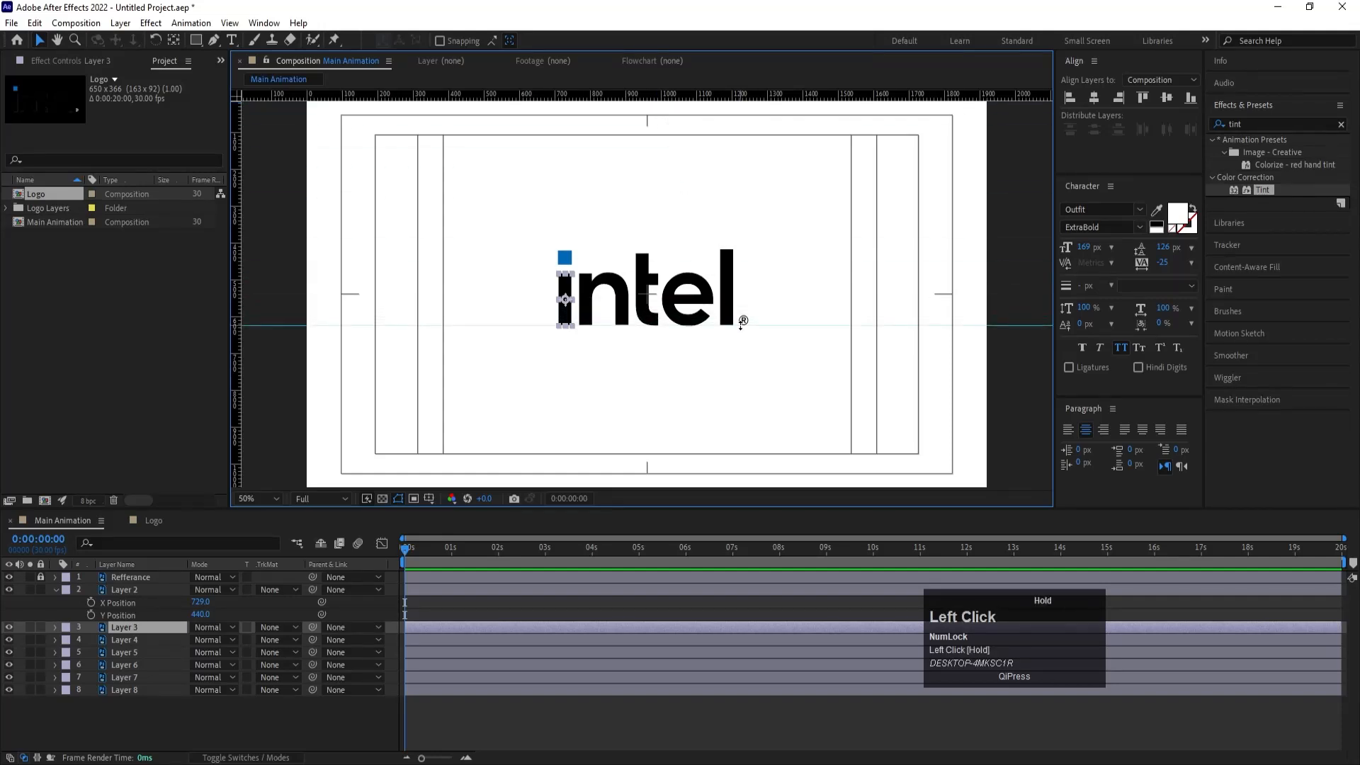
Step: Rename Layer 2, the blue square, as "Box"
{"action": "left_click", "coordinate": [126, 594]}
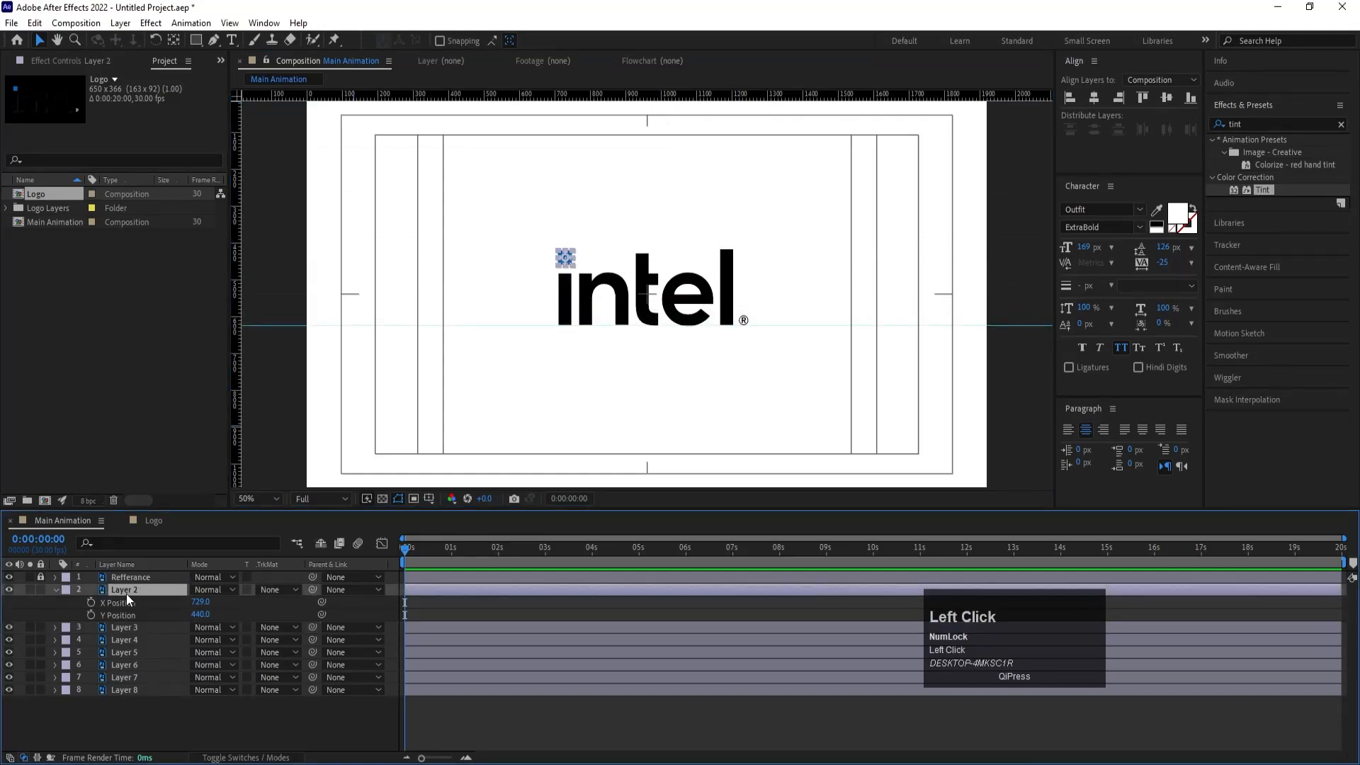
{"action": "key", "text": "Return"}
{"action": "type", "text": "B"}
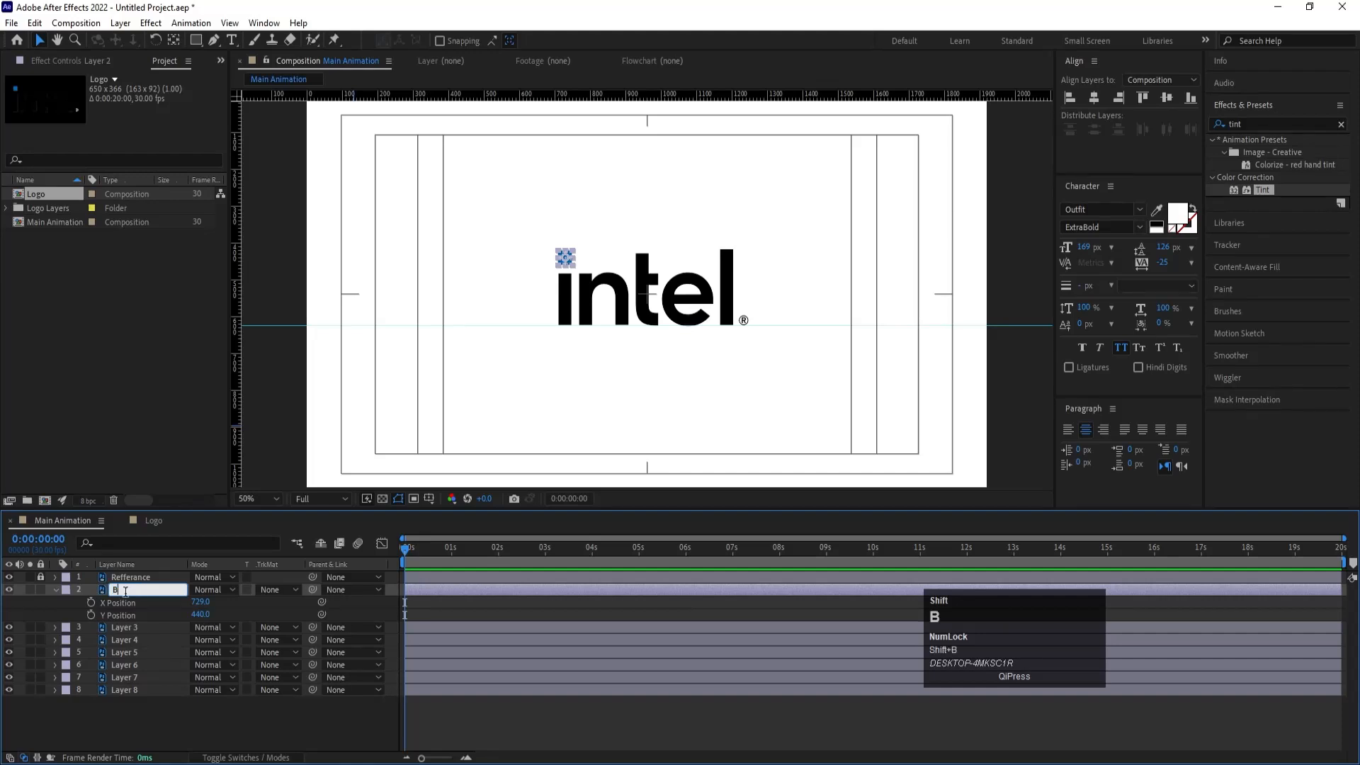
{"action": "type", "text": "aox"}
{"action": "key", "text": "Return"}
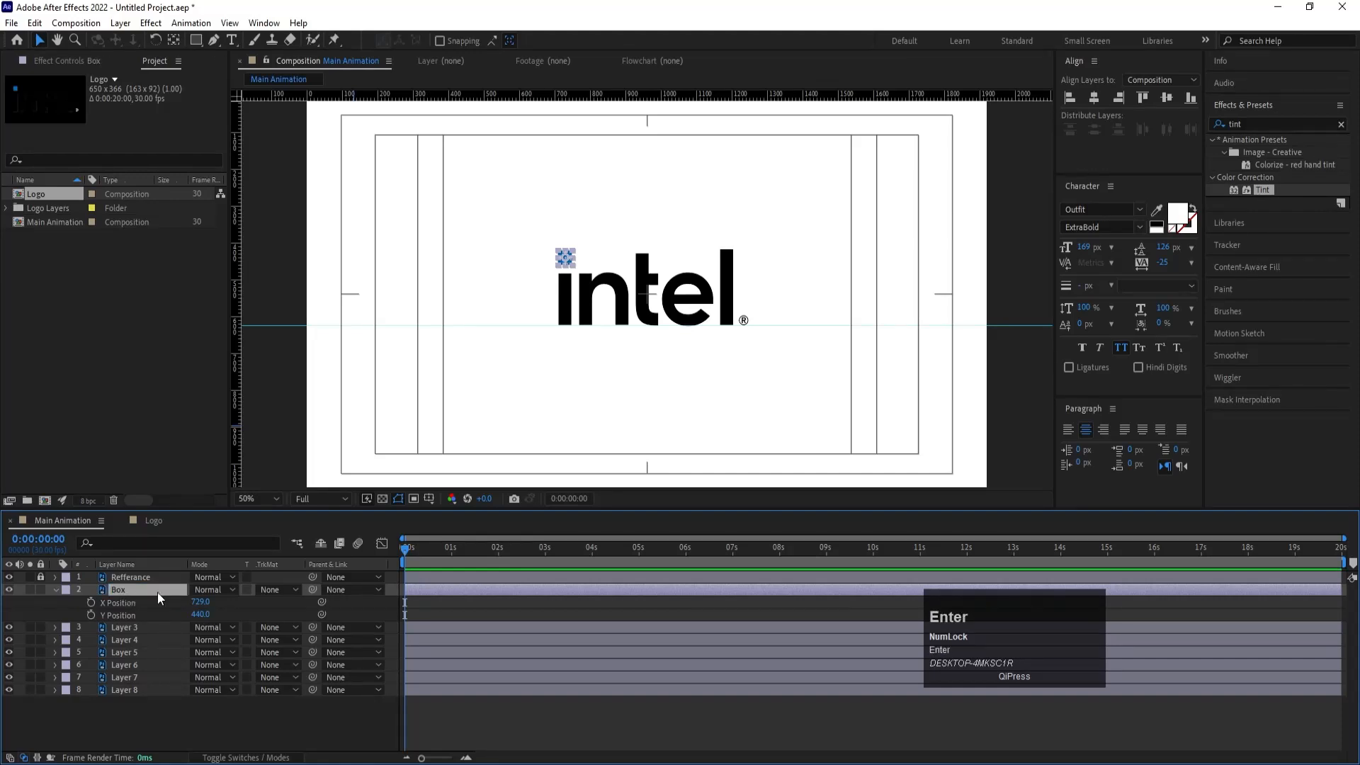
Step: Set the Box layer's Y Position to 1096, below the frame, solo the layer and keyframe its Y Position at 0:00
{"action": "left_click_drag", "start_coordinate": [201, 614], "coordinate": [675, 622]}
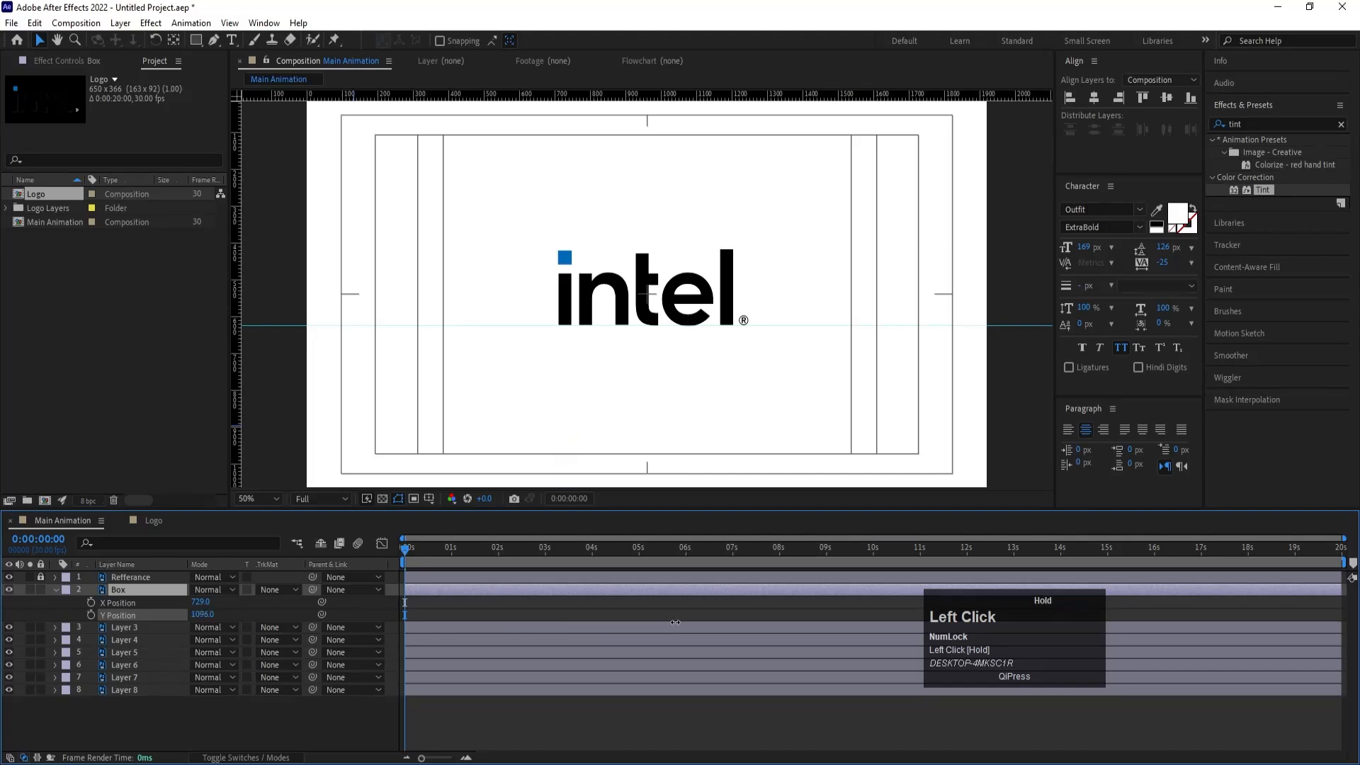
{"action": "left_click", "coordinate": [29, 590]}
{"action": "left_click", "coordinate": [115, 588]}
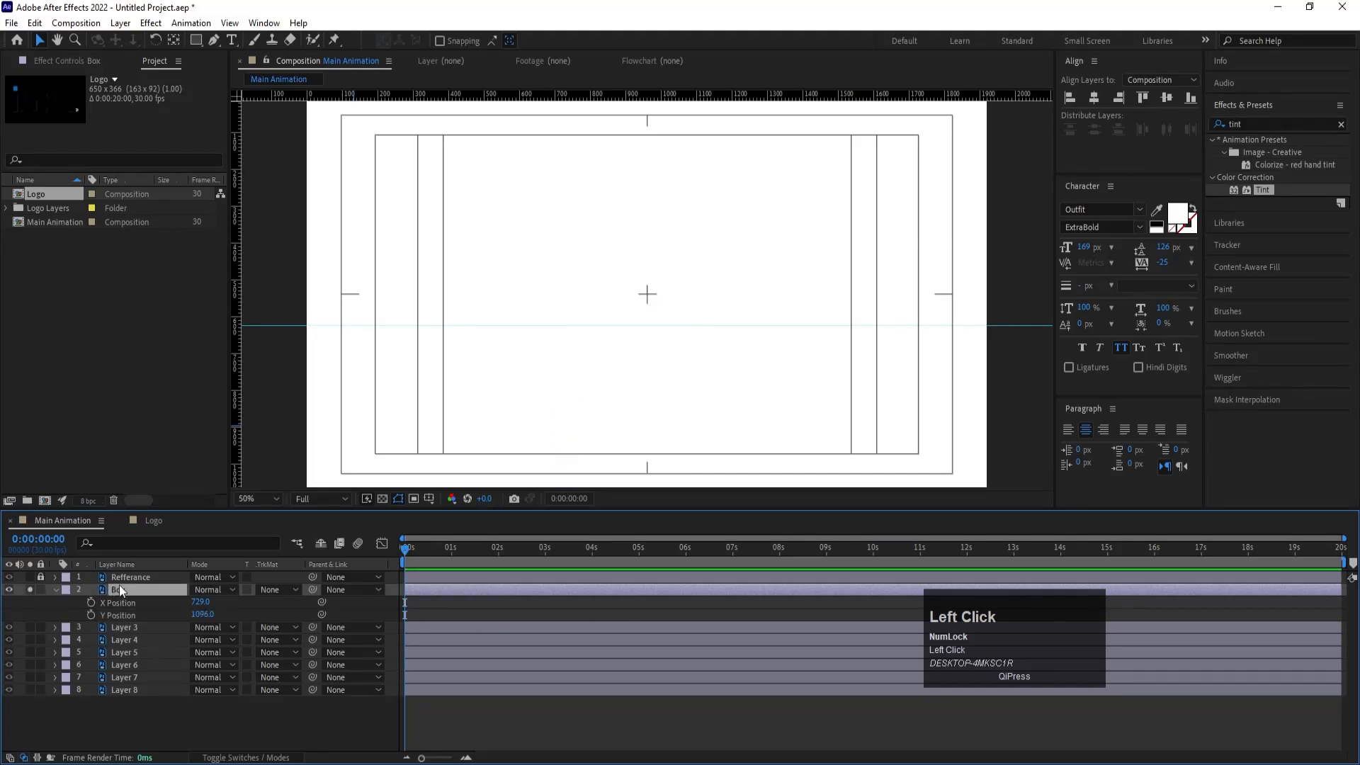
{"action": "left_click", "coordinate": [91, 615]}
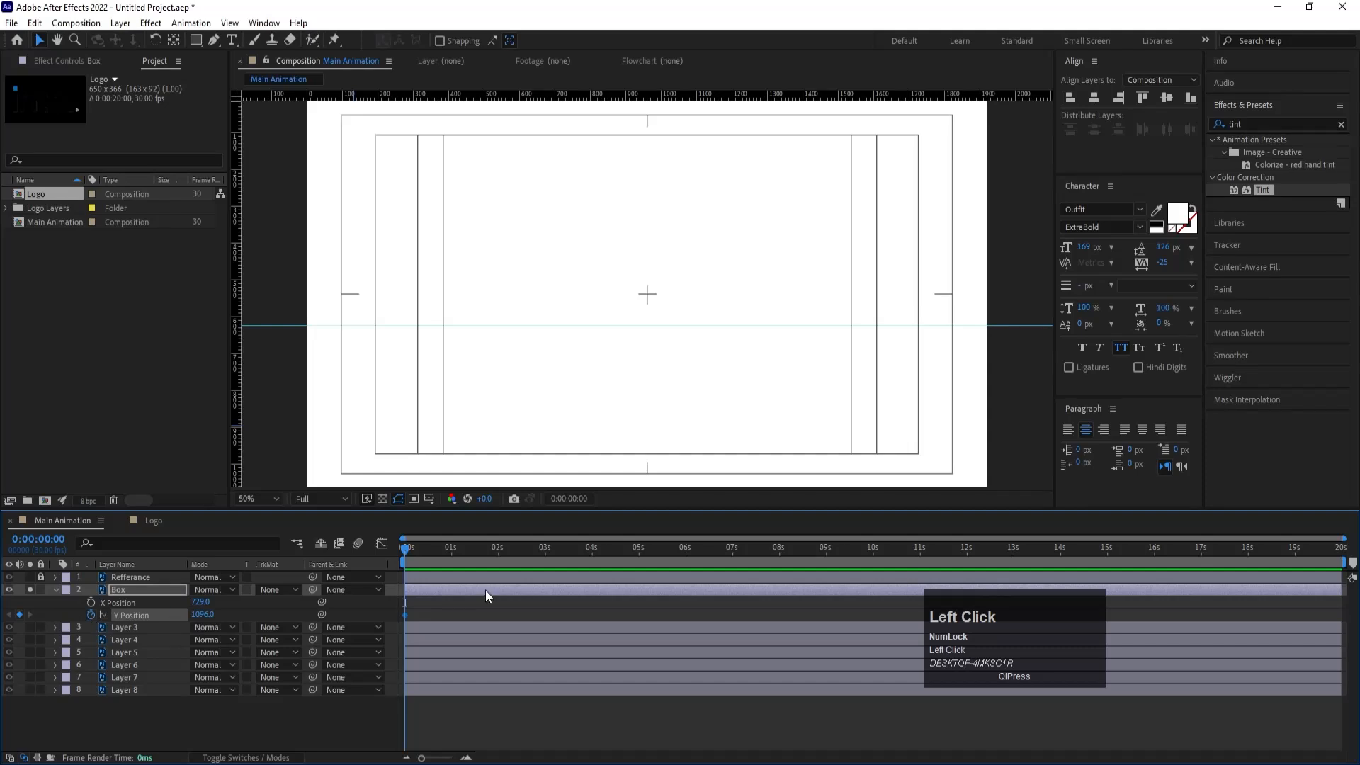
Step: At 1 second, raise the Box to a Y Position of 364 to add its second keyframe
{"action": "scroll", "coordinate": [469, 587], "scroll_direction": "up", "scroll_amount": 3}
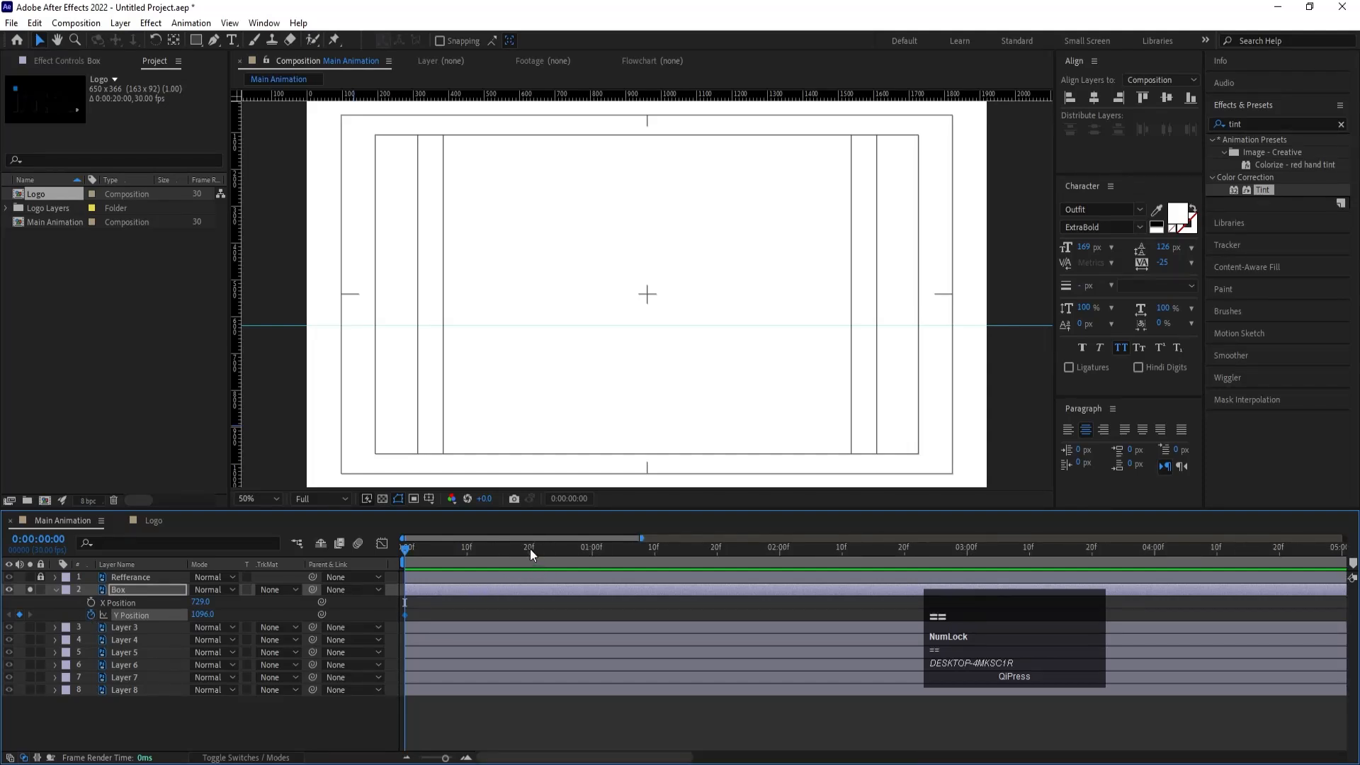
{"action": "left_click_drag", "start_coordinate": [530, 549], "coordinate": [593, 558]}
{"action": "left_click_drag", "start_coordinate": [203, 614], "coordinate": [103, 602]}
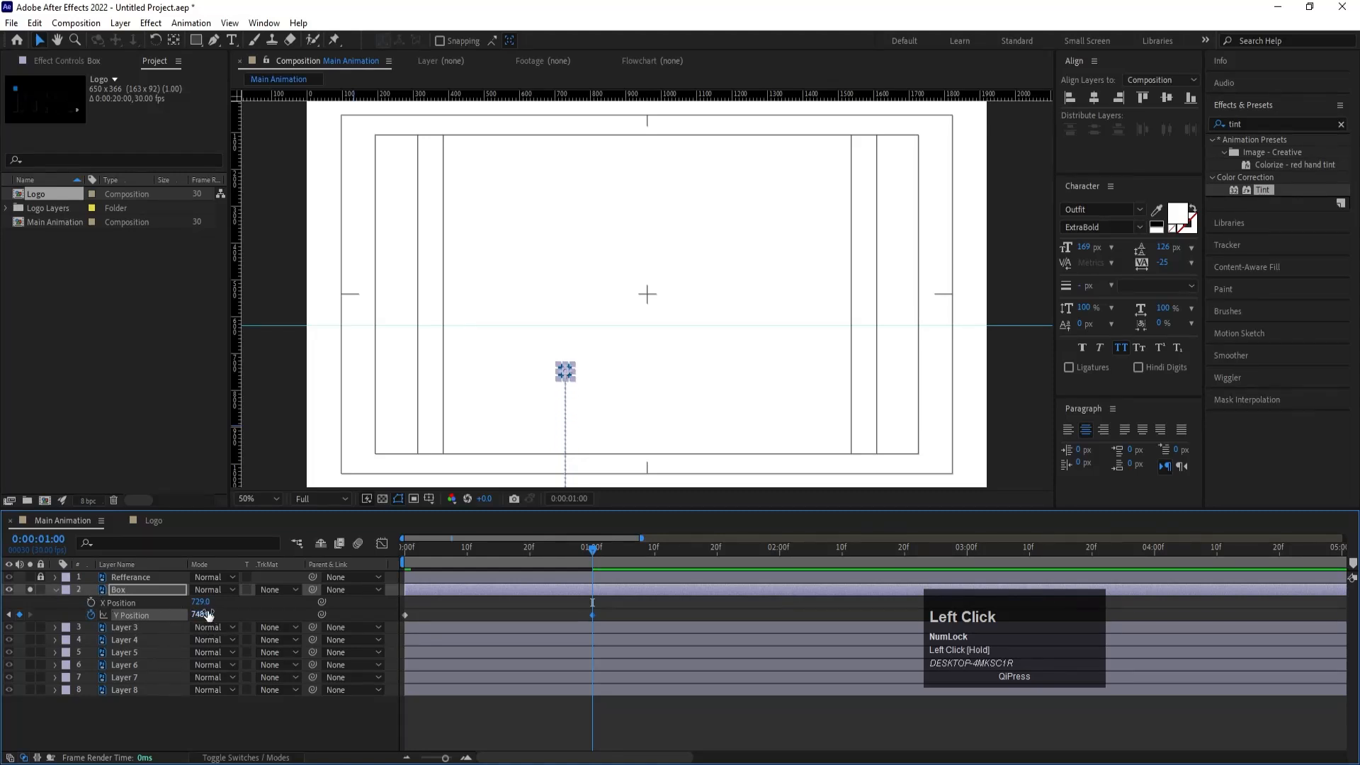
{"action": "left_click_drag", "start_coordinate": [202, 614], "coordinate": [25, 550]}
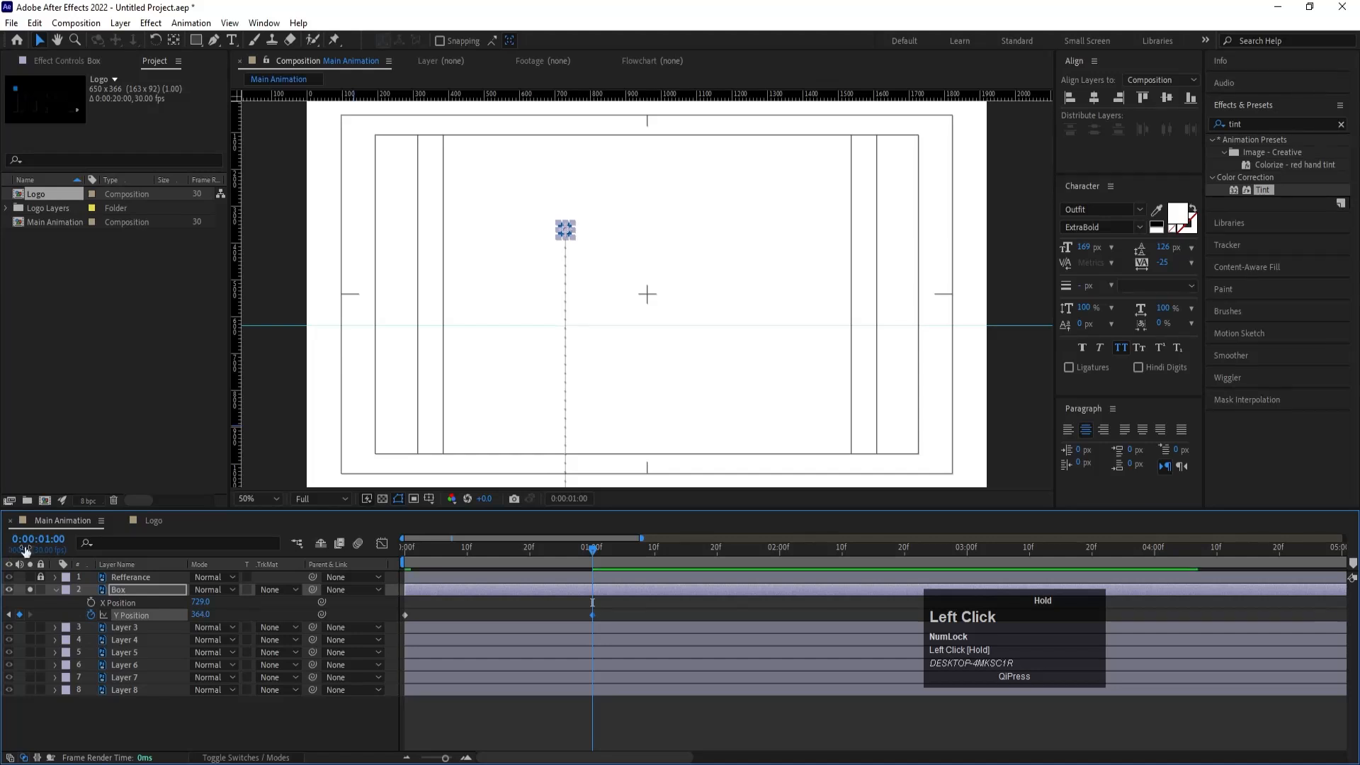
Step: Raise the Box higher at its 1-second keyframe, and at 1:15 drop it to a Y Position of 604, resting on the baseline guide
{"action": "left_click_drag", "start_coordinate": [661, 543], "coordinate": [594, 563]}
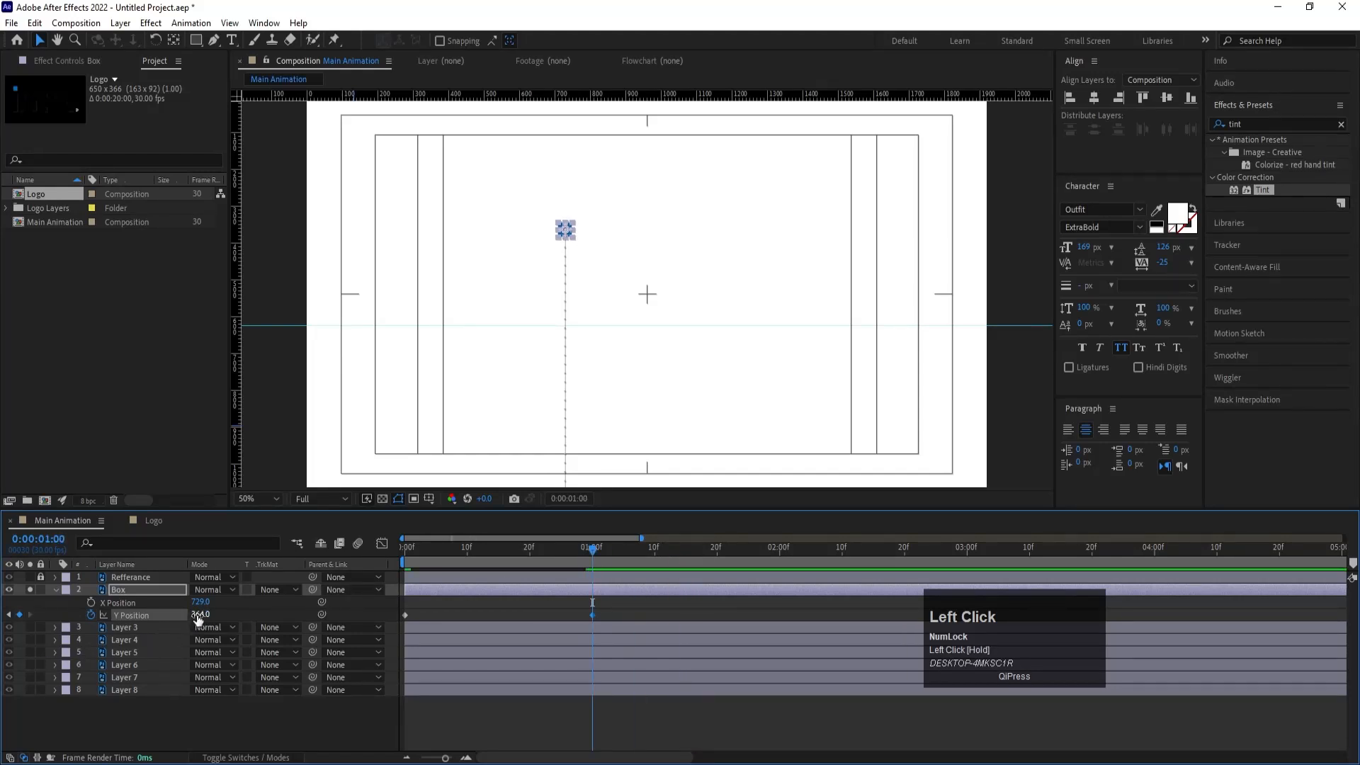
{"action": "left_click_drag", "start_coordinate": [200, 614], "coordinate": [128, 593]}
{"action": "left_click_drag", "start_coordinate": [634, 550], "coordinate": [689, 555]}
{"action": "left_click_drag", "start_coordinate": [200, 614], "coordinate": [444, 632]}
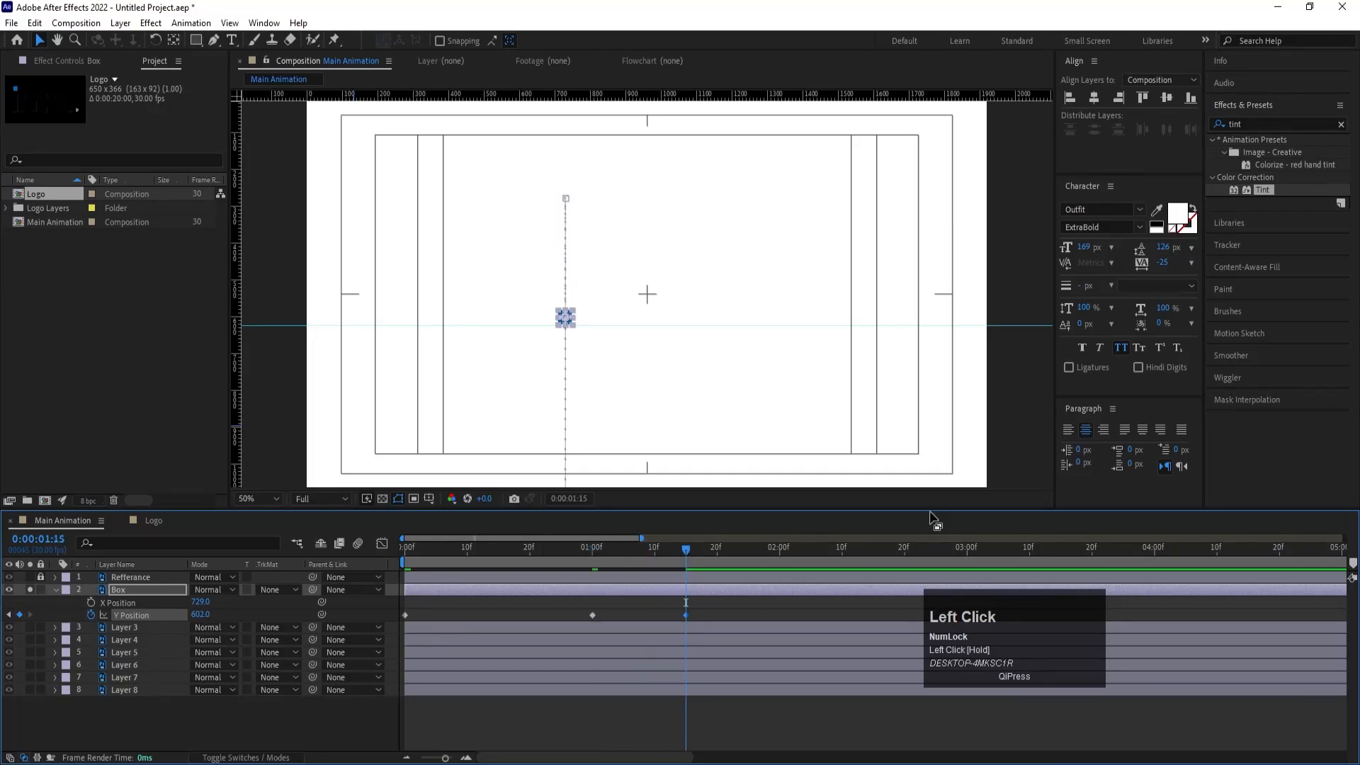
{"action": "scroll", "coordinate": [604, 353], "scroll_direction": "up", "scroll_amount": 4, "text": "alt"}
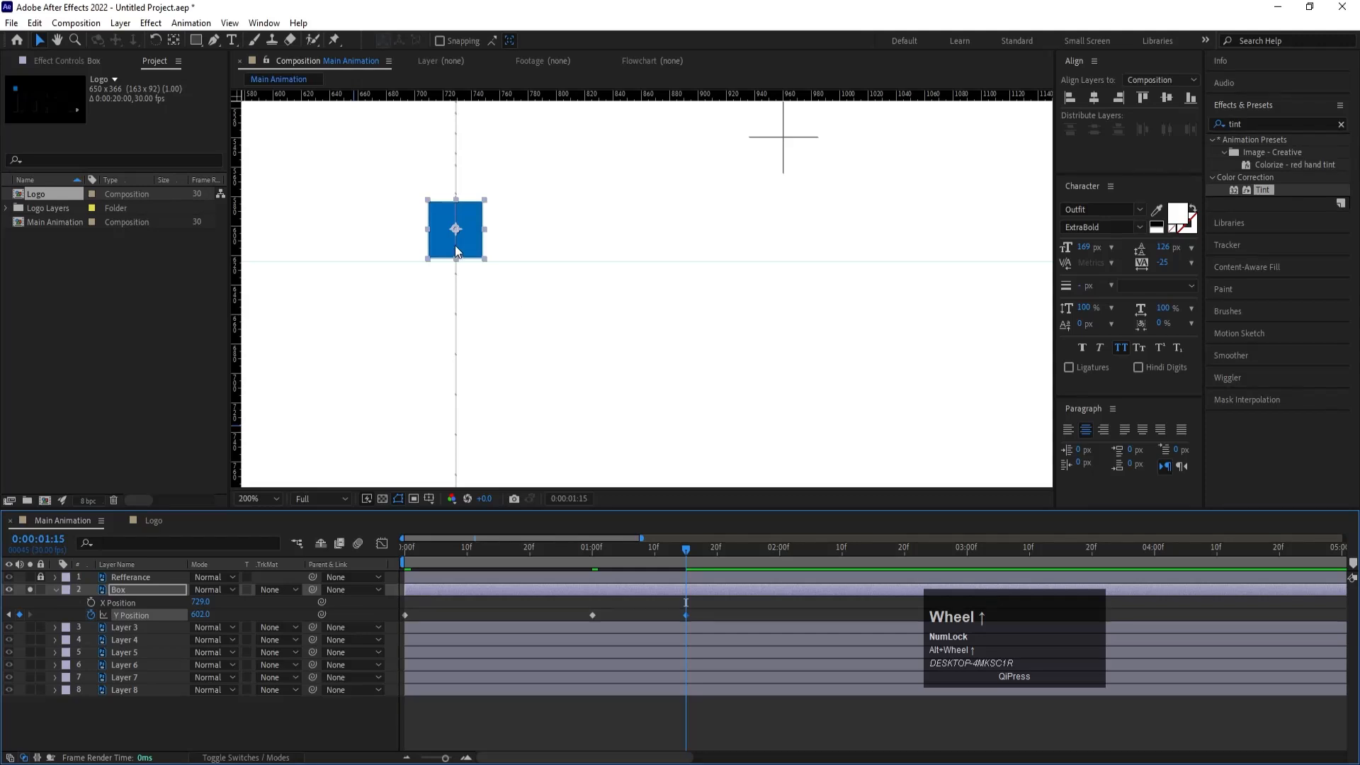
{"action": "left_click_drag", "start_coordinate": [455, 245], "coordinate": [455, 248]}
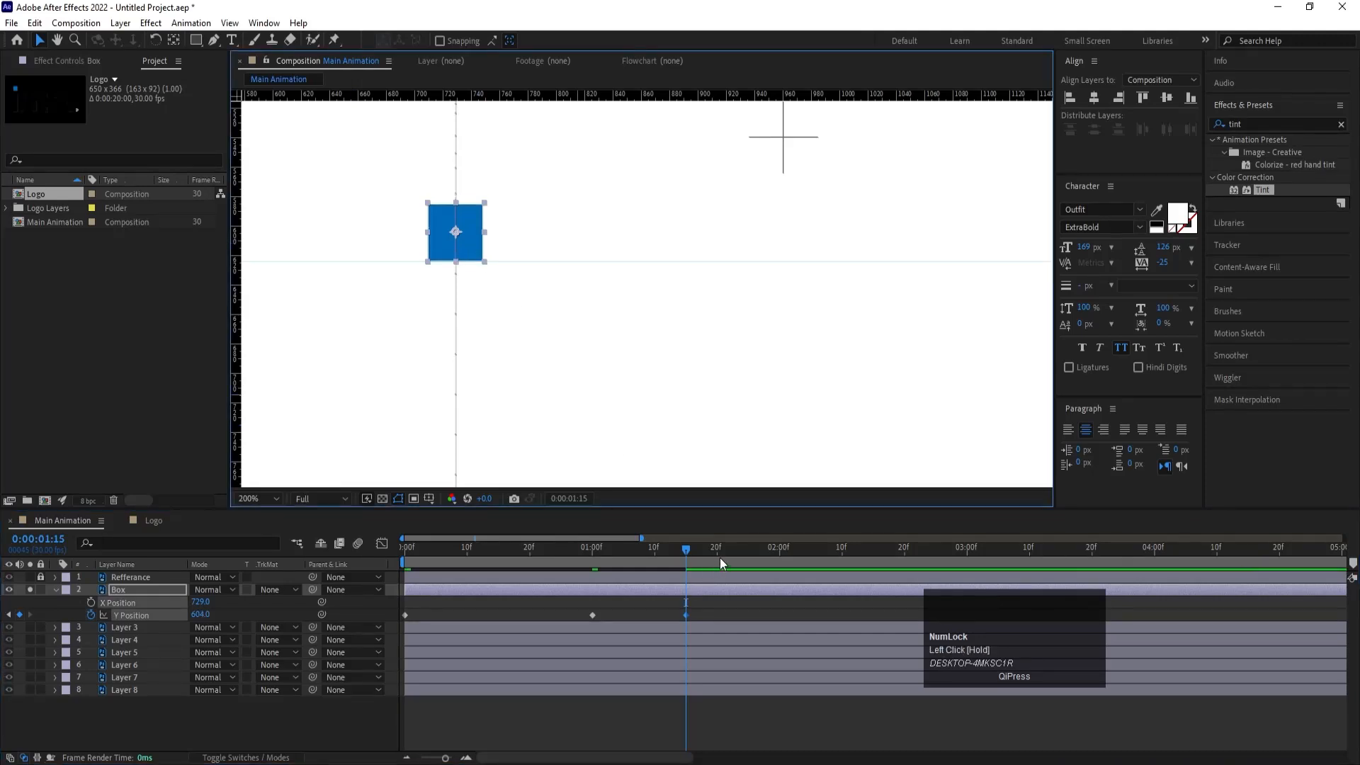
Step: Add a small bounce to the Box: keyframe the same Y Position at 1:26 and raise it to 548 at 1:21
{"action": "left_click_drag", "start_coordinate": [720, 562], "coordinate": [755, 554]}
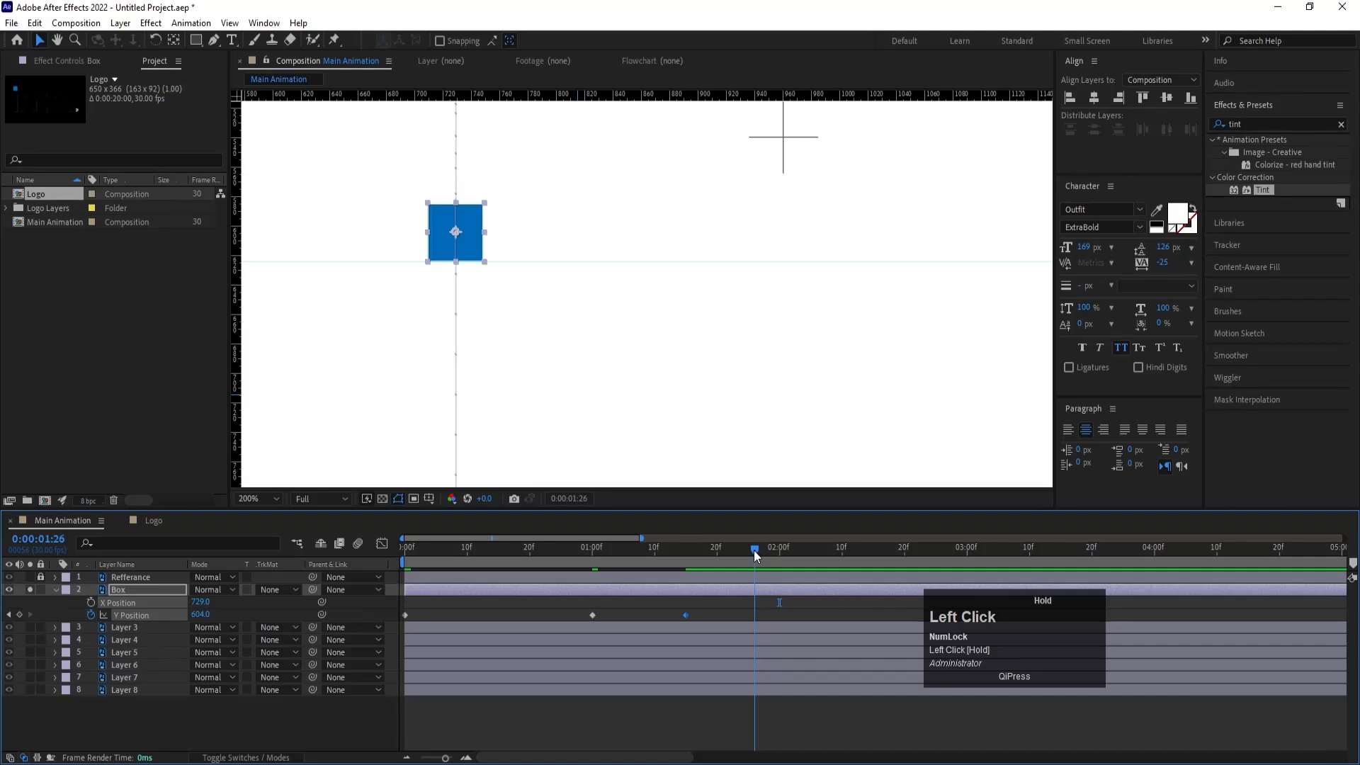
{"action": "left_click", "coordinate": [20, 615]}
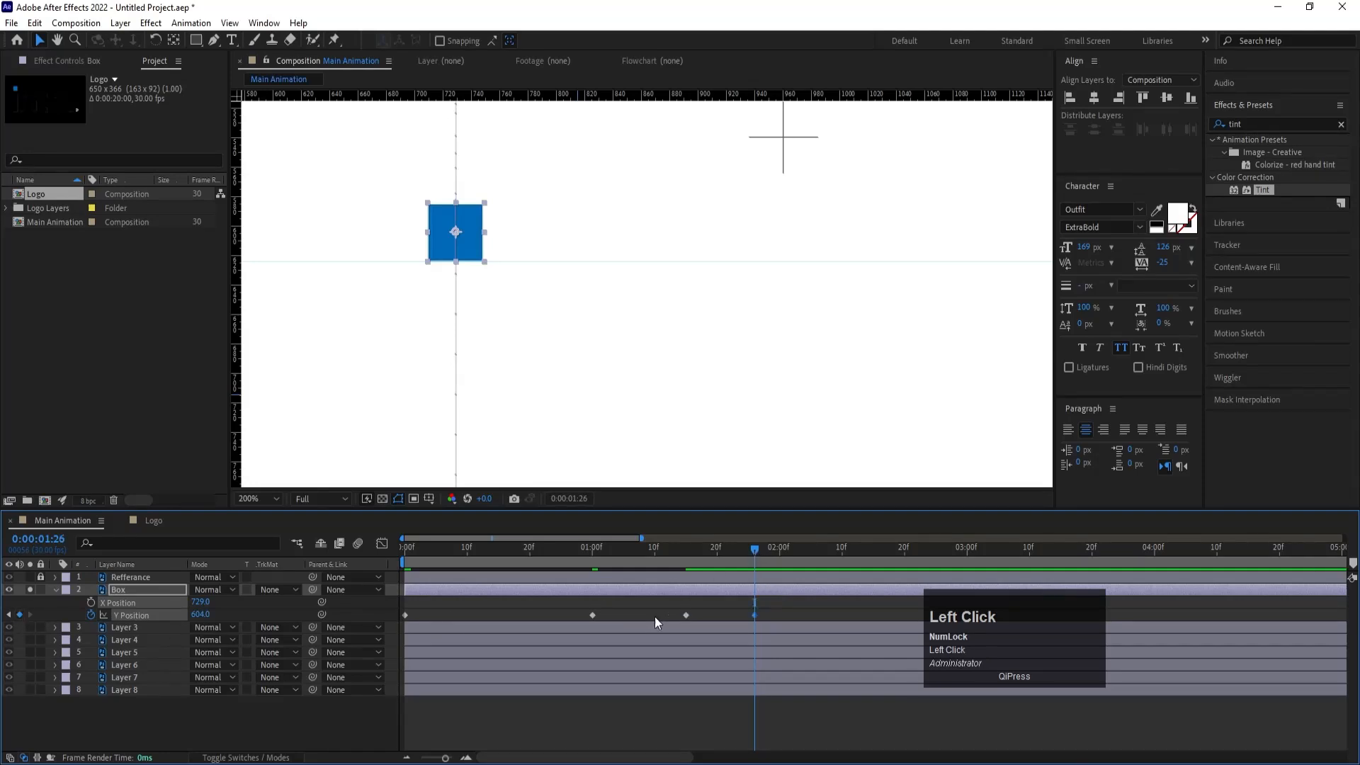
{"action": "left_click", "coordinate": [723, 557]}
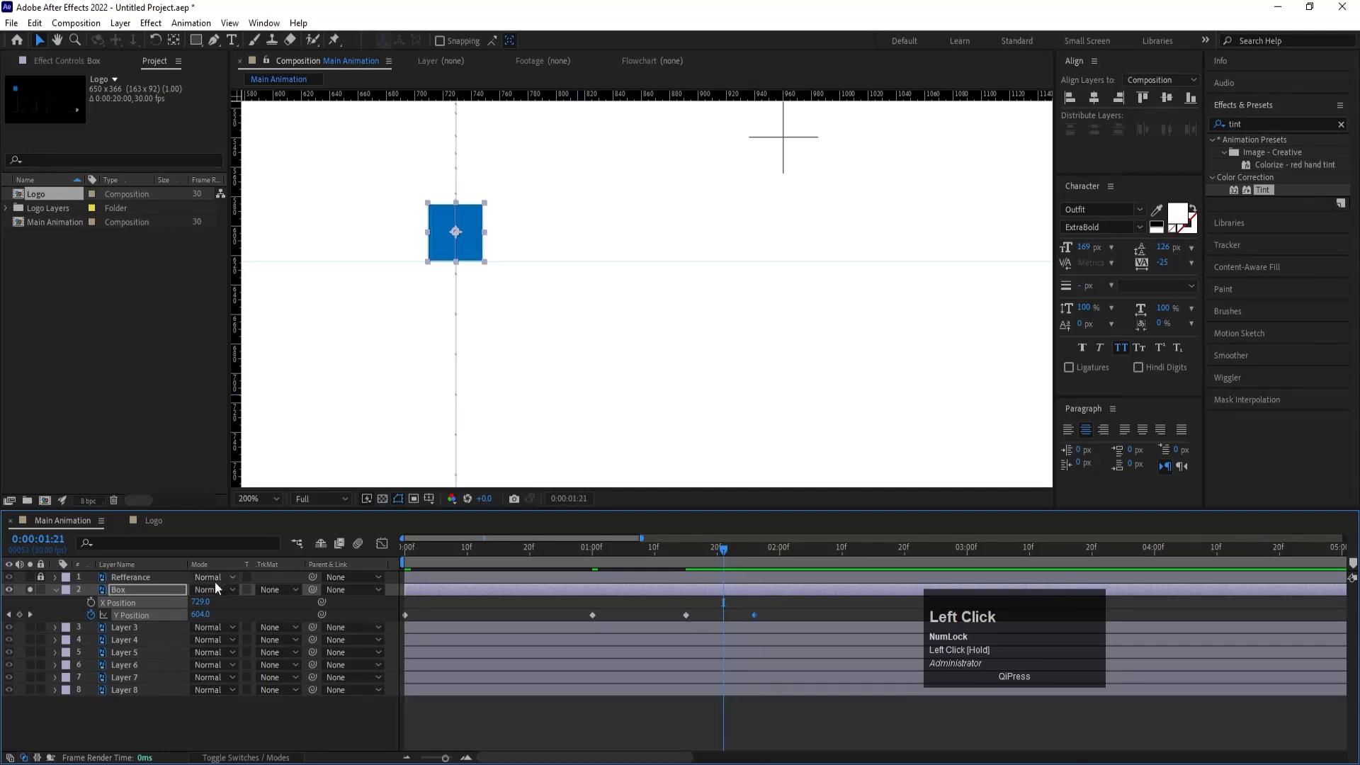
{"action": "left_click_drag", "start_coordinate": [201, 616], "coordinate": [162, 613]}
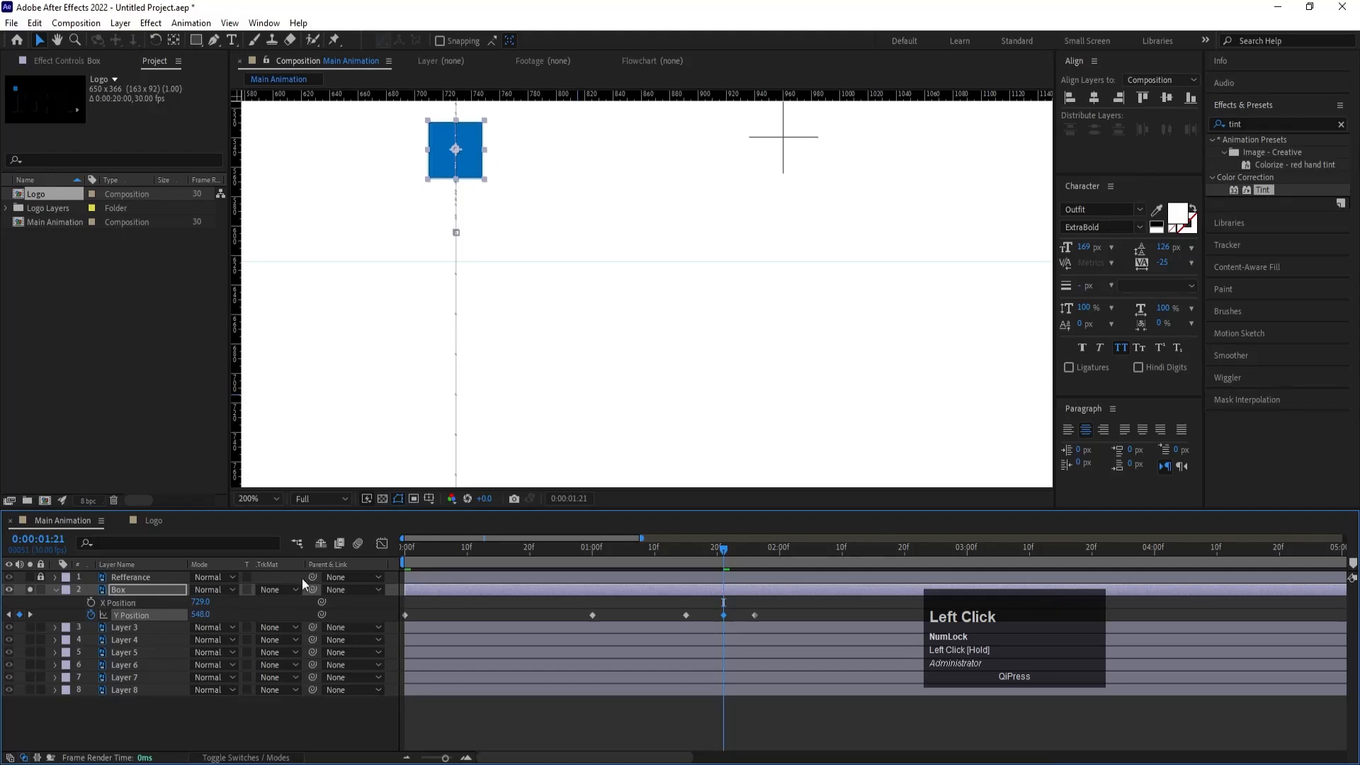
Step: Fit the whole composition in the viewer and preview the Box's rise, drop and bounce from the start
{"action": "left_click_drag", "start_coordinate": [425, 555], "coordinate": [374, 547]}
{"action": "left_click", "coordinate": [274, 498]}
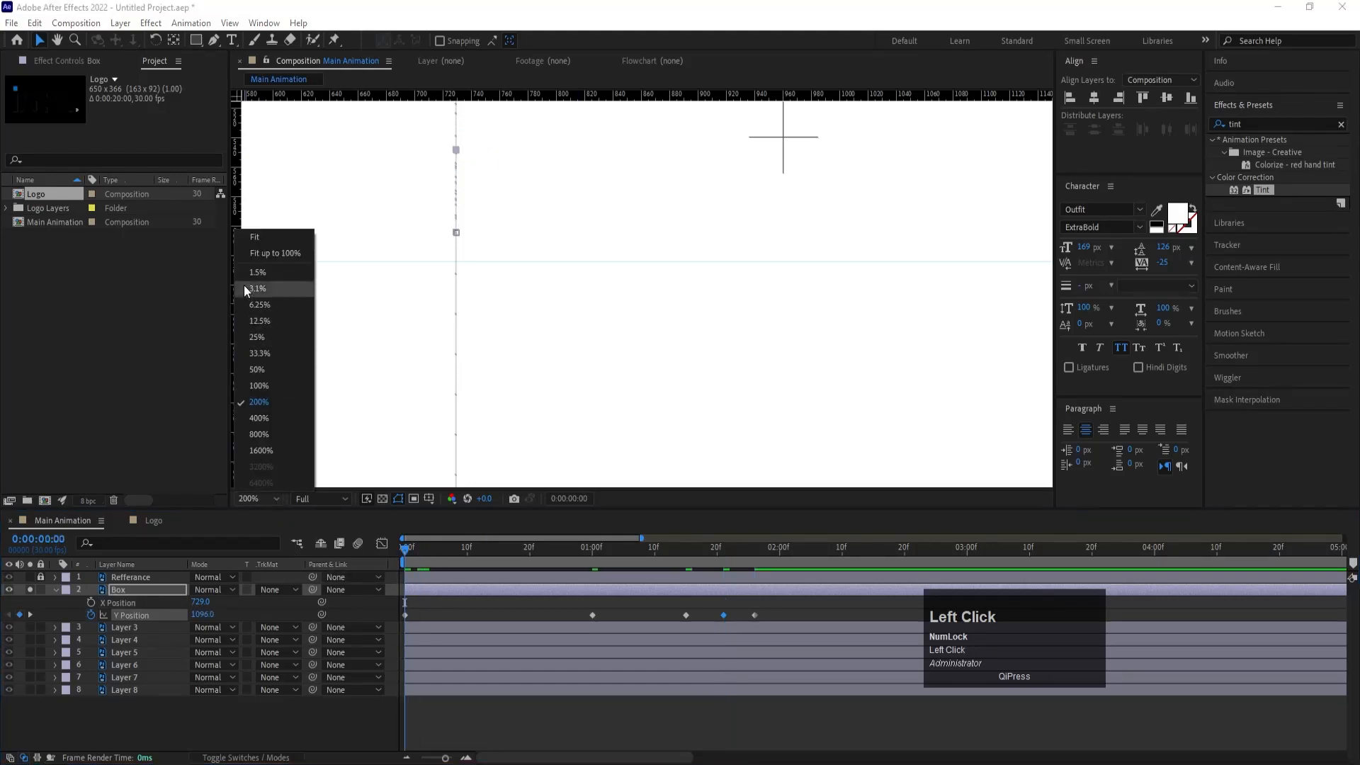
{"action": "left_click", "coordinate": [257, 238]}
{"action": "key", "text": "space"}
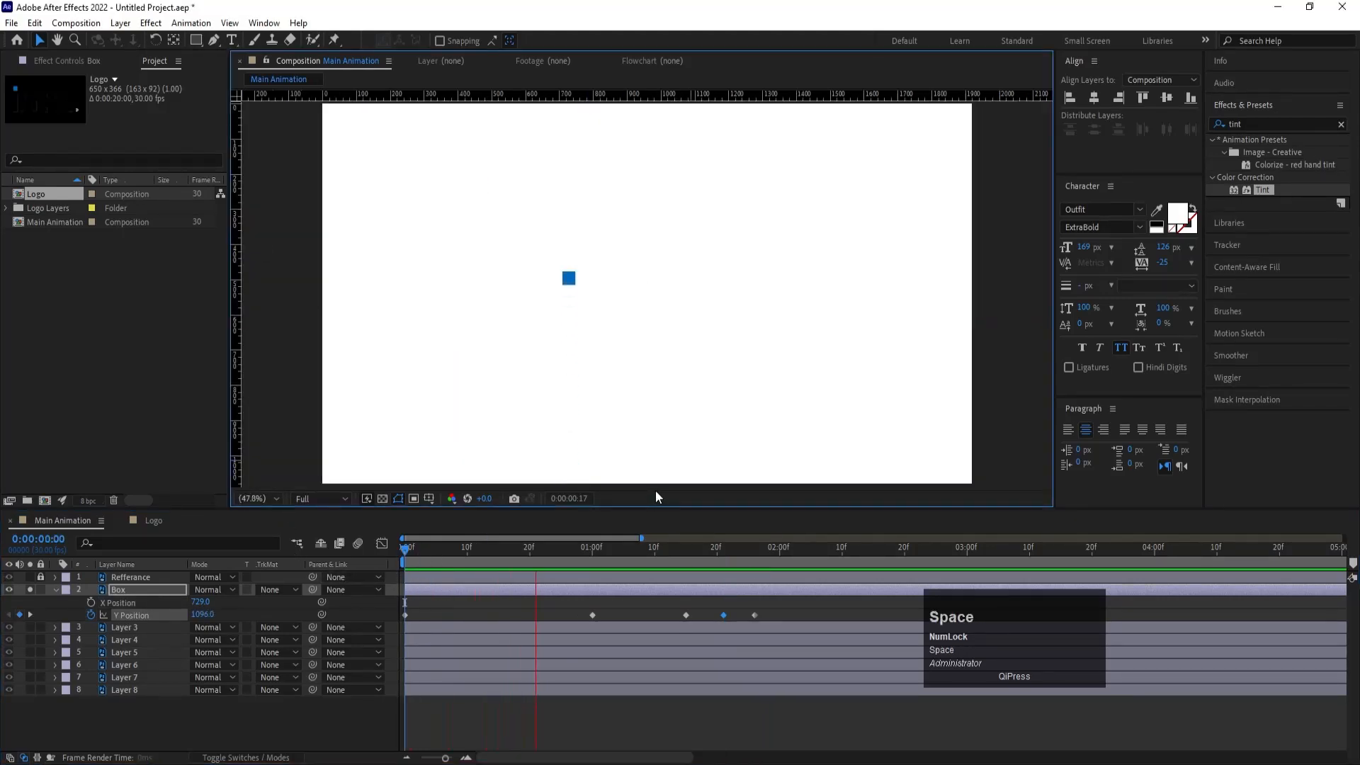
{"action": "key", "text": "space"}
{"action": "key", "text": "space"}
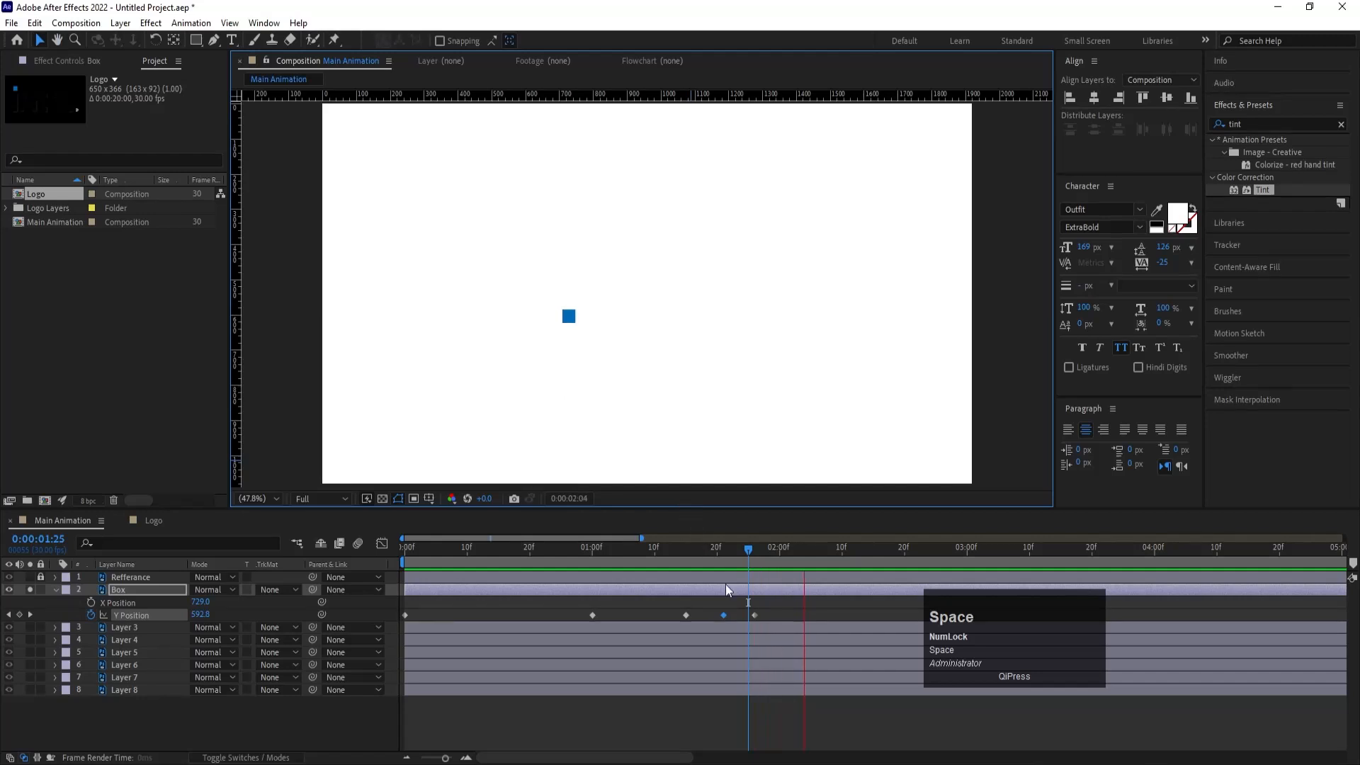
{"action": "key", "text": "space"}
Step: Apply Easy Ease to all five Y Position keyframes of the Box layer
{"action": "left_click", "coordinate": [808, 605]}
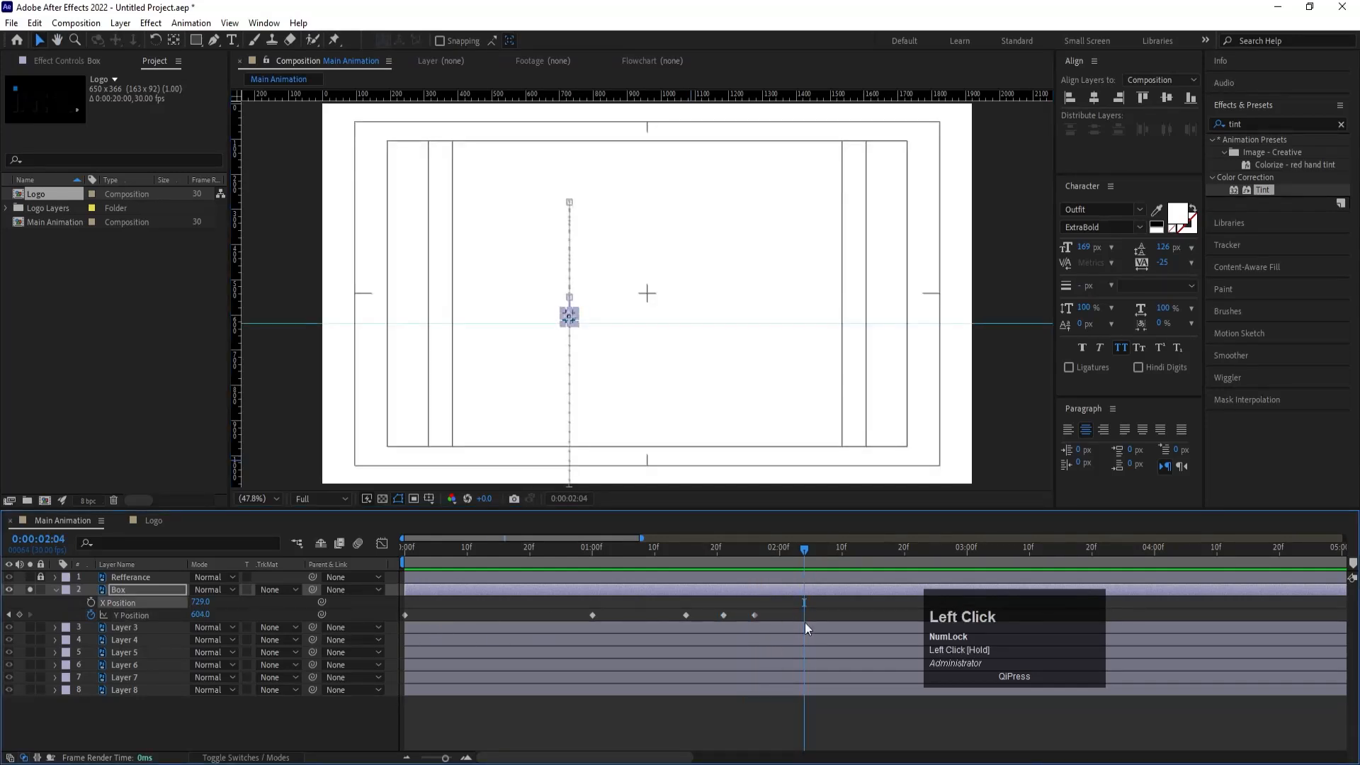
{"action": "left_click_drag", "start_coordinate": [802, 611], "coordinate": [241, 662]}
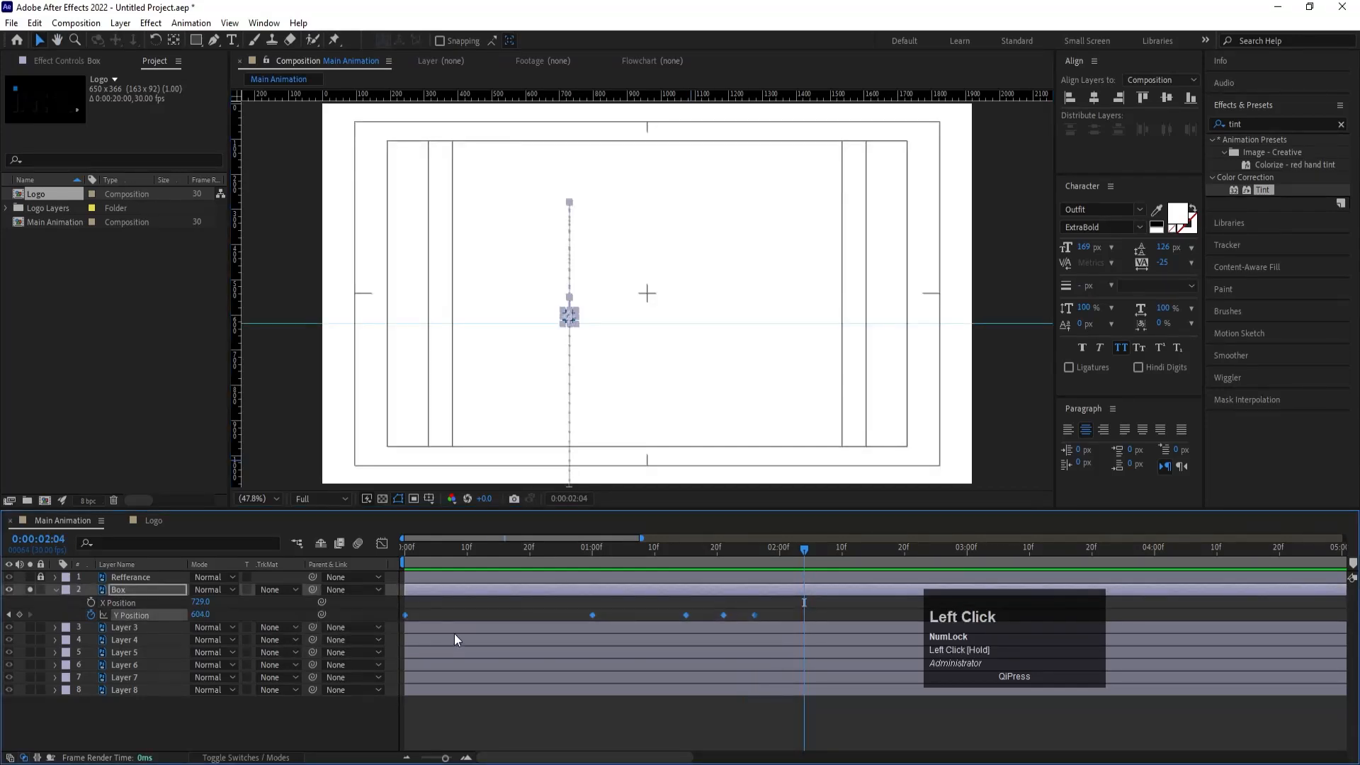
{"action": "key", "text": "F9"}
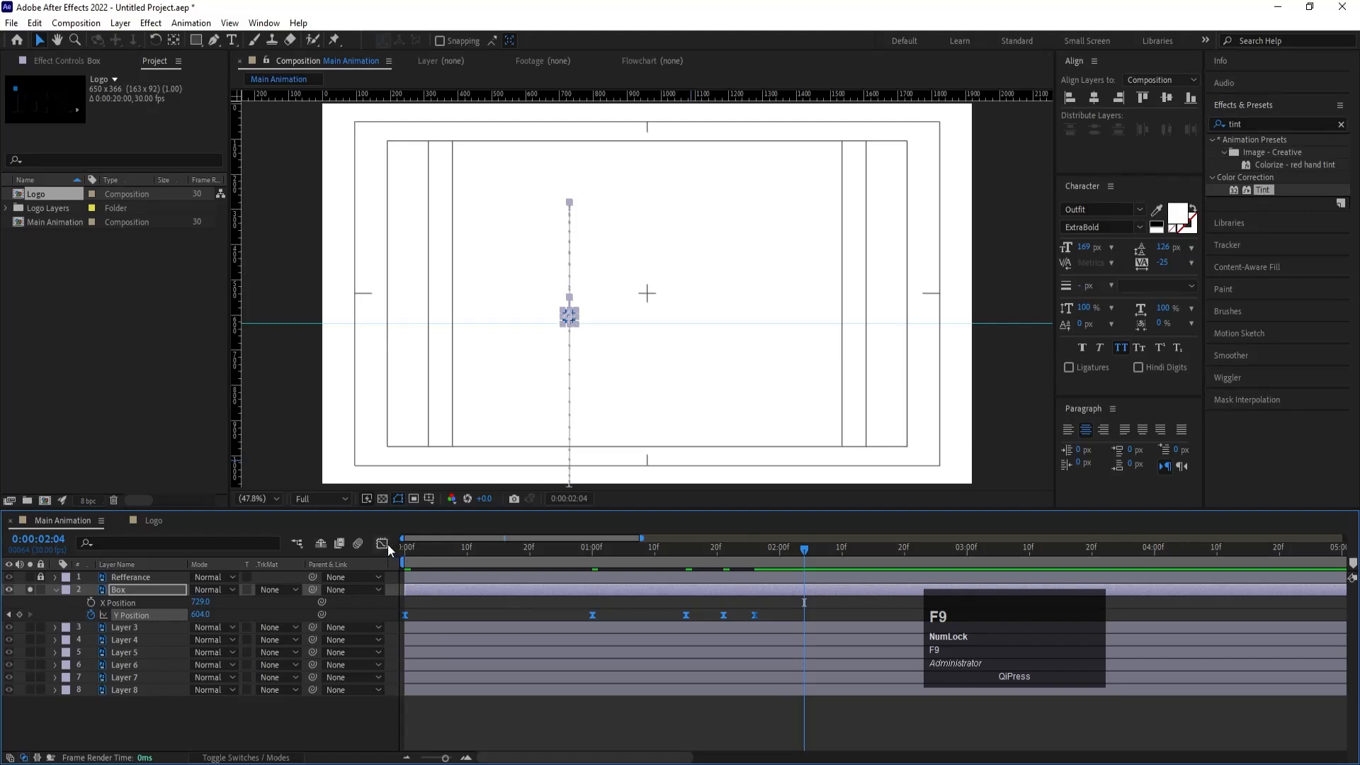
Step: Shape the Y Position speed graph so the Box shoots up fast from the start and slows strongly into its 1-second peak
{"action": "left_click", "coordinate": [382, 543]}
{"action": "left_click_drag", "start_coordinate": [572, 623], "coordinate": [435, 636]}
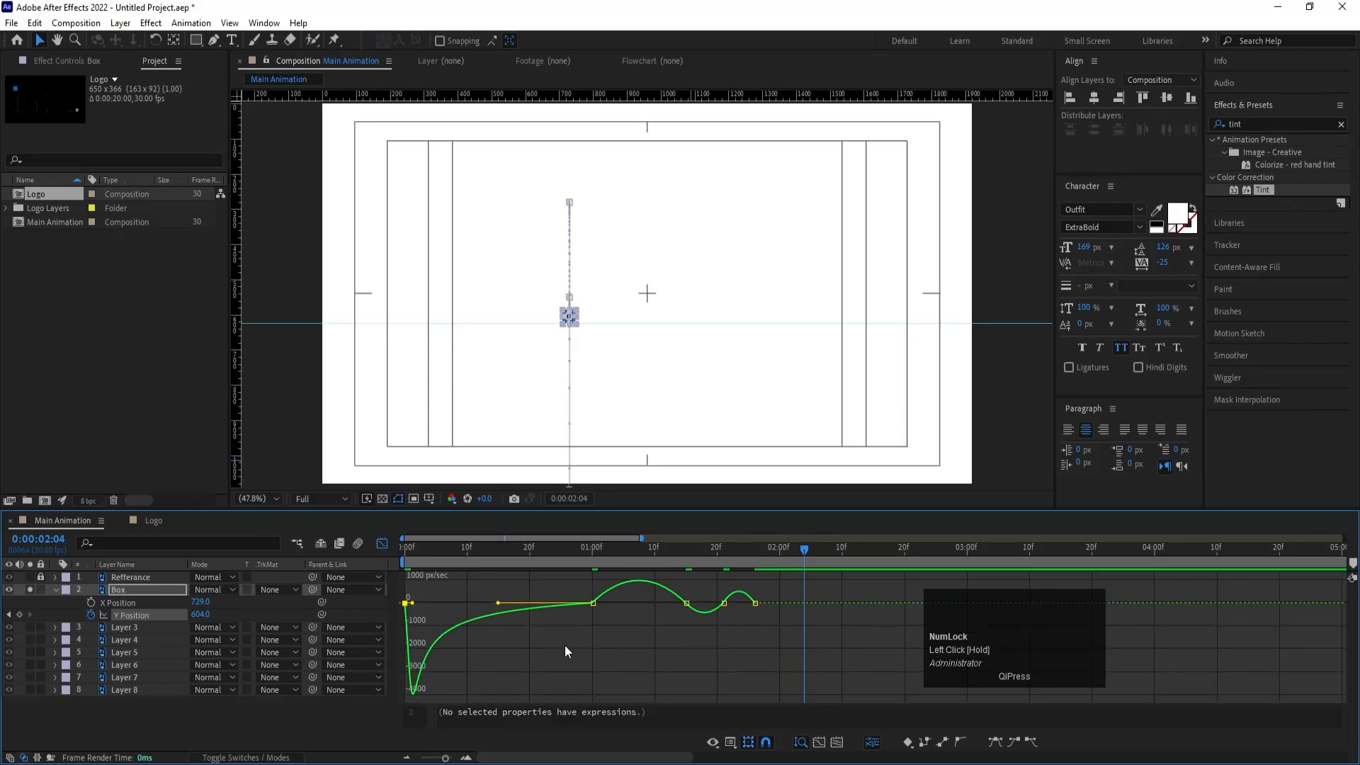
{"action": "left_click_drag", "start_coordinate": [597, 689], "coordinate": [544, 538]}
{"action": "left_click_drag", "start_coordinate": [610, 607], "coordinate": [571, 680]}
Step: Sharpen the speed curve of the small bounce between 1:15 and 1:26, making take-off and landing fast and the top slow
{"action": "left_click", "coordinate": [677, 624]}
{"action": "key", "text": "equal"}
{"action": "left_click_drag", "start_coordinate": [652, 660], "coordinate": [673, 660]}
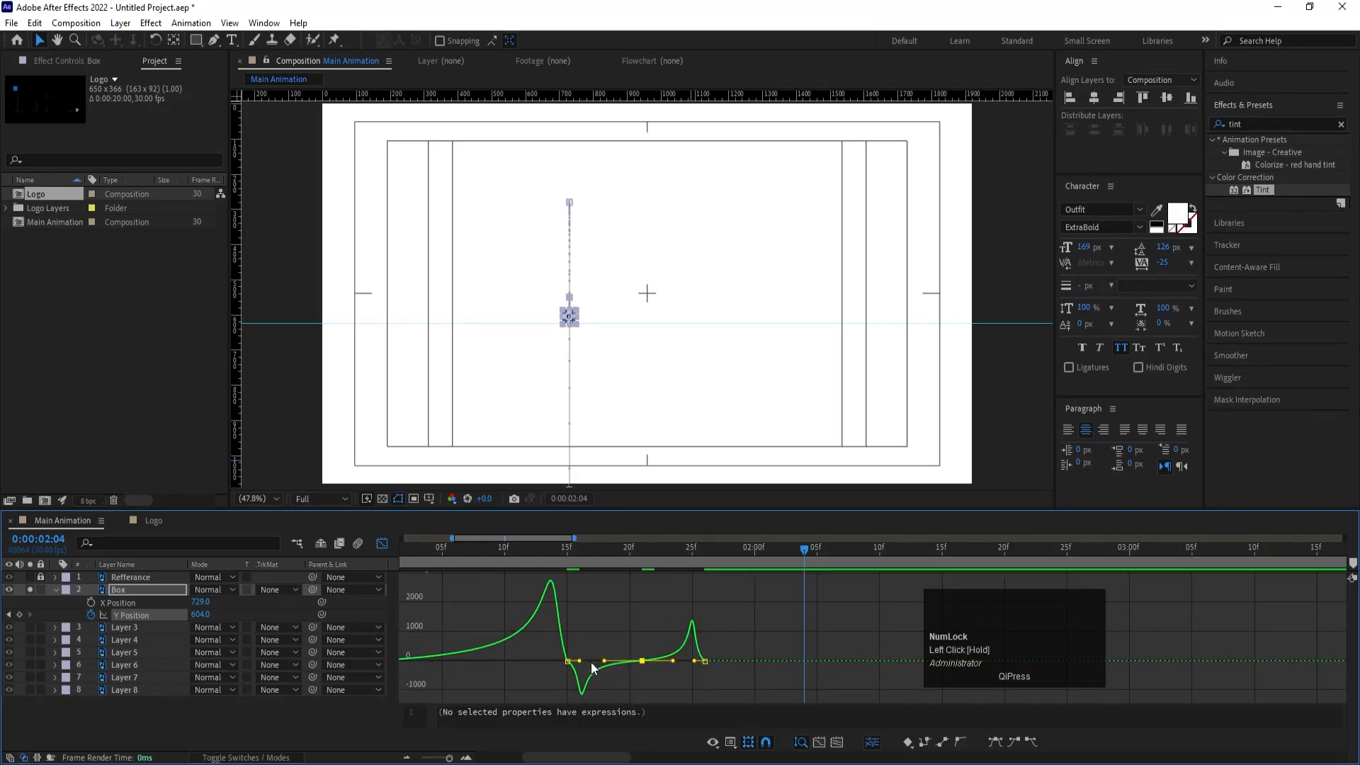
{"action": "left_click_drag", "start_coordinate": [579, 660], "coordinate": [564, 661]}
{"action": "left_click_drag", "start_coordinate": [758, 627], "coordinate": [695, 697]}
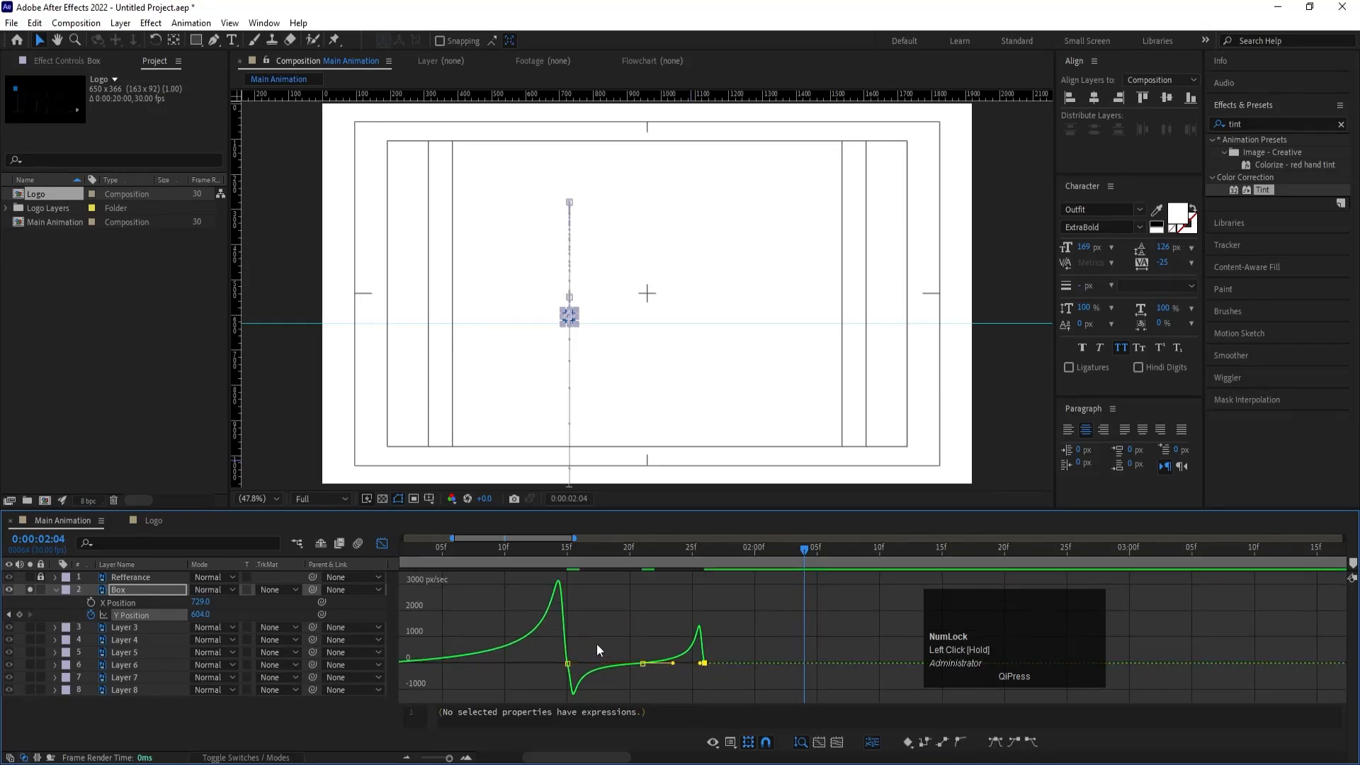
Step: Close the graph editor and preview the eased Box animation from 0:00
{"action": "key", "text": "minus"}
{"action": "key", "text": "minus"}
{"action": "left_click_drag", "start_coordinate": [508, 553], "coordinate": [275, 559]}
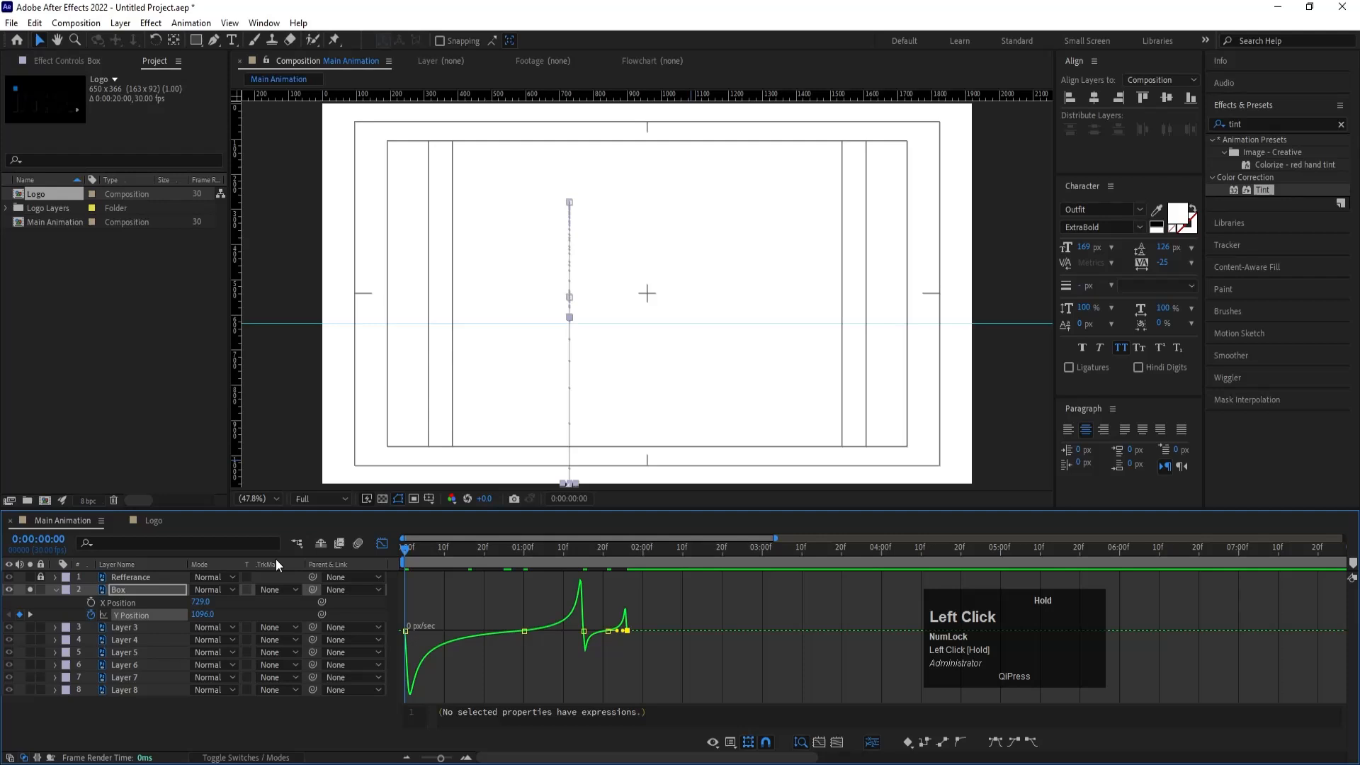
{"action": "left_click", "coordinate": [374, 543]}
{"action": "key", "text": "space"}
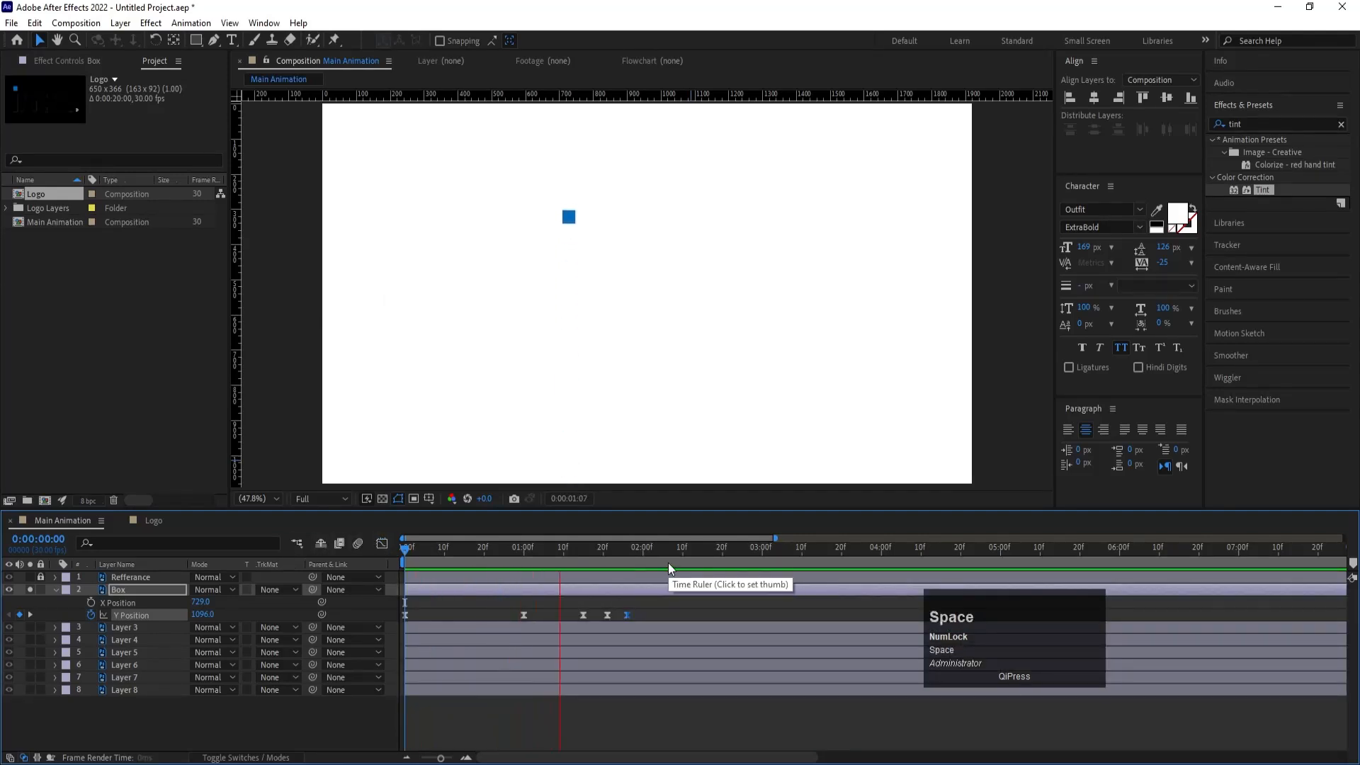
{"action": "key", "text": "space"}
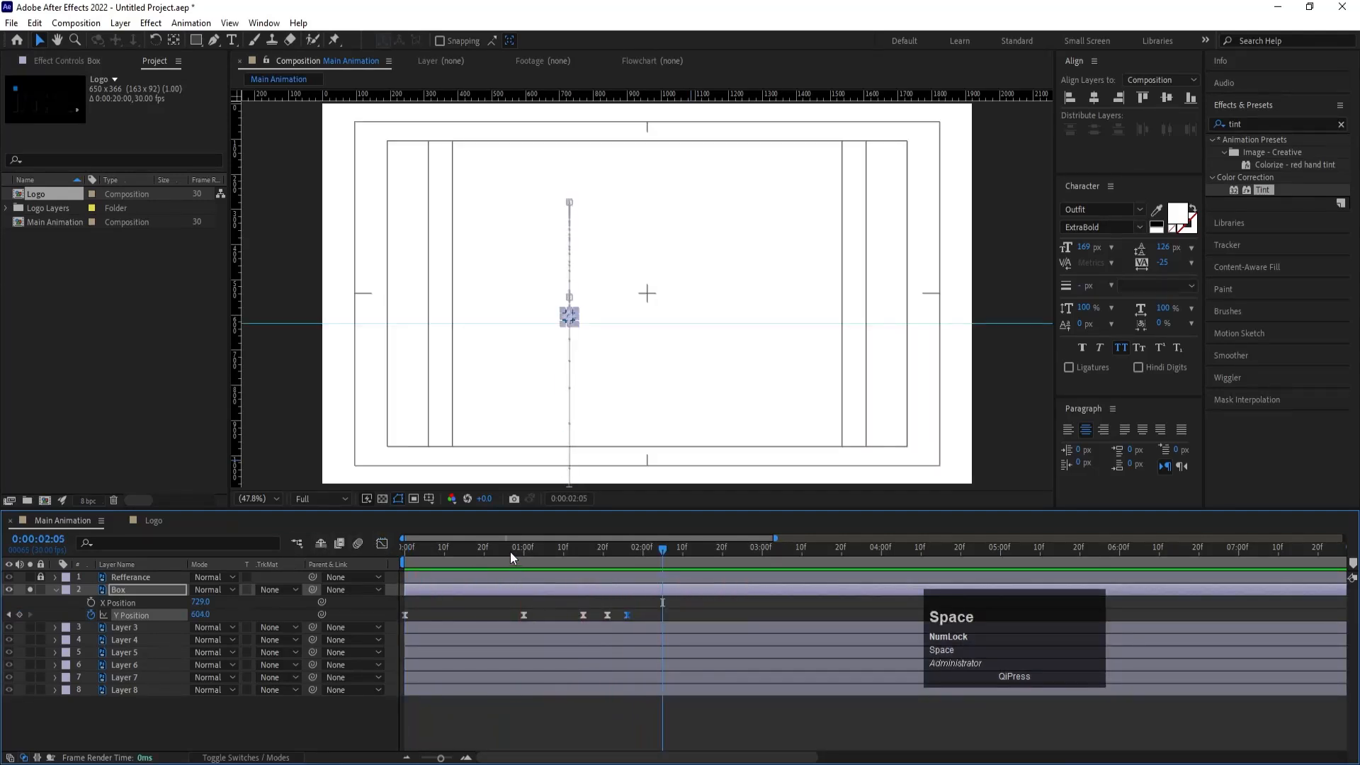
Step: Compress all the Box's Y Position keyframes proportionally so the last one lands at 1:00, and preview the faster timing
{"action": "left_click_drag", "start_coordinate": [512, 551], "coordinate": [397, 547]}
{"action": "key", "text": "equal"}
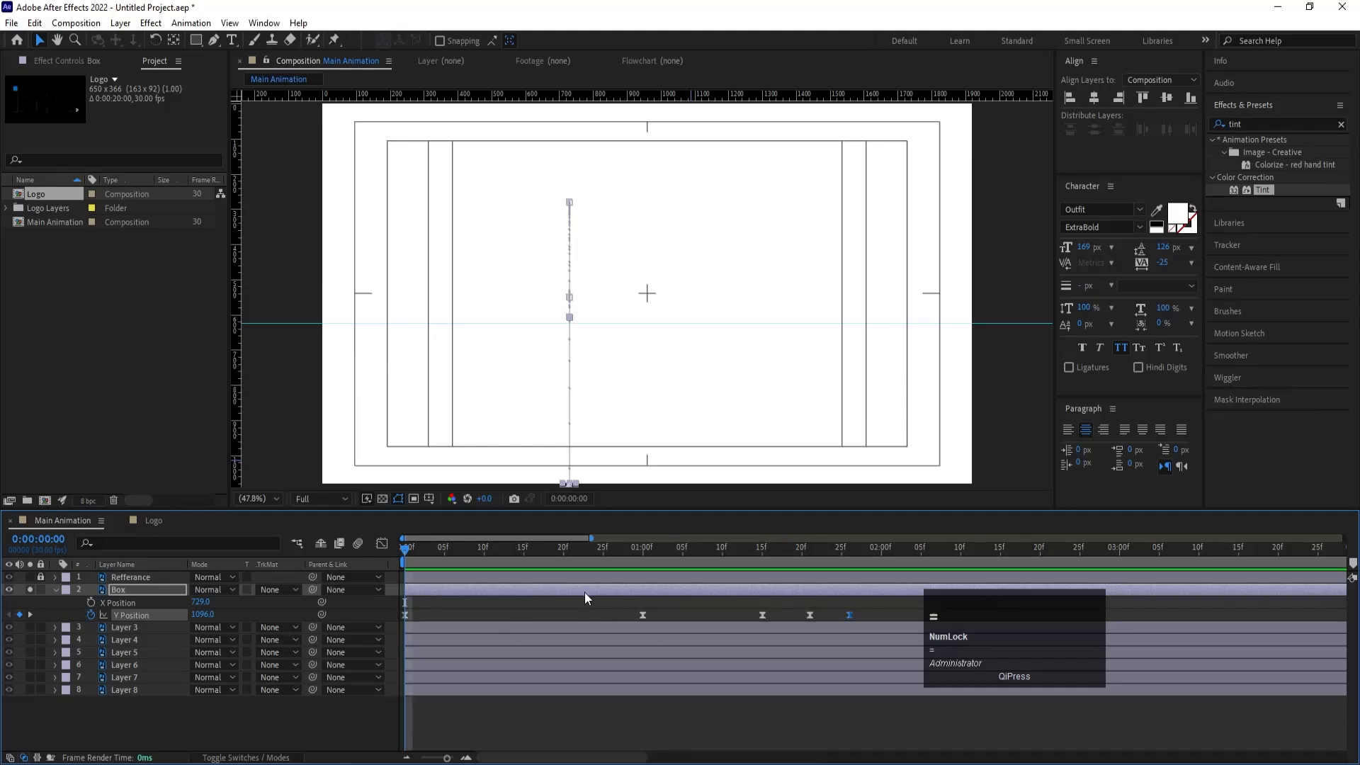
{"action": "left_click_drag", "start_coordinate": [874, 610], "coordinate": [390, 653]}
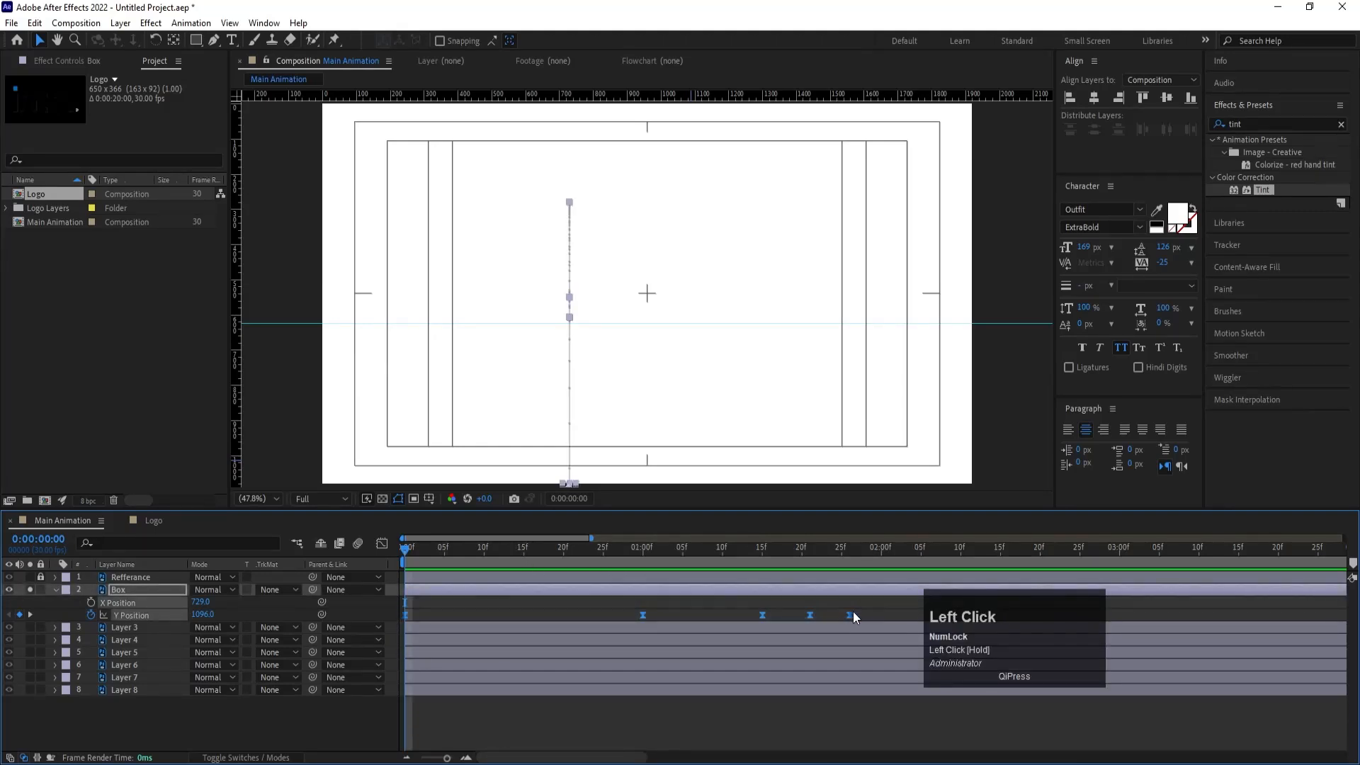
{"action": "left_click_drag", "start_coordinate": [850, 615], "coordinate": [640, 605]}
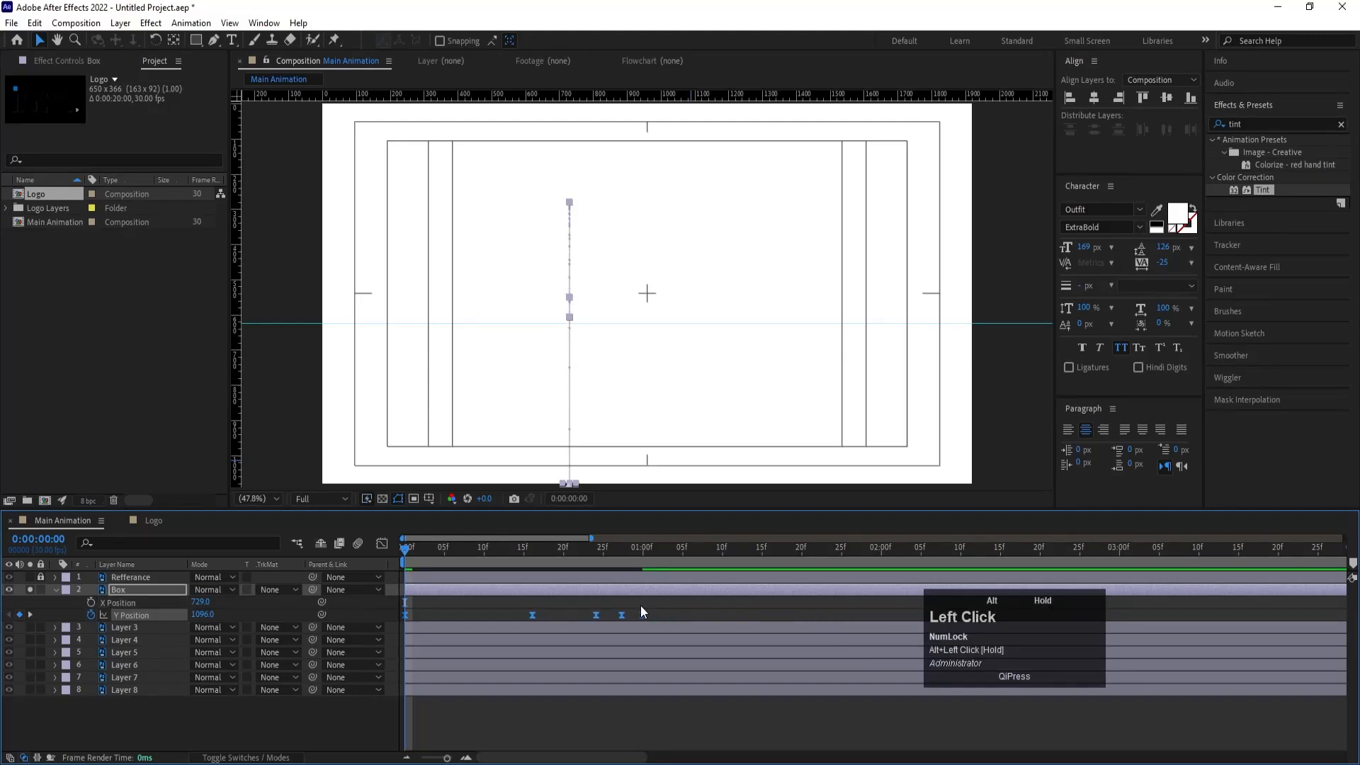
{"action": "key", "text": "space"}
{"action": "key", "text": "space"}
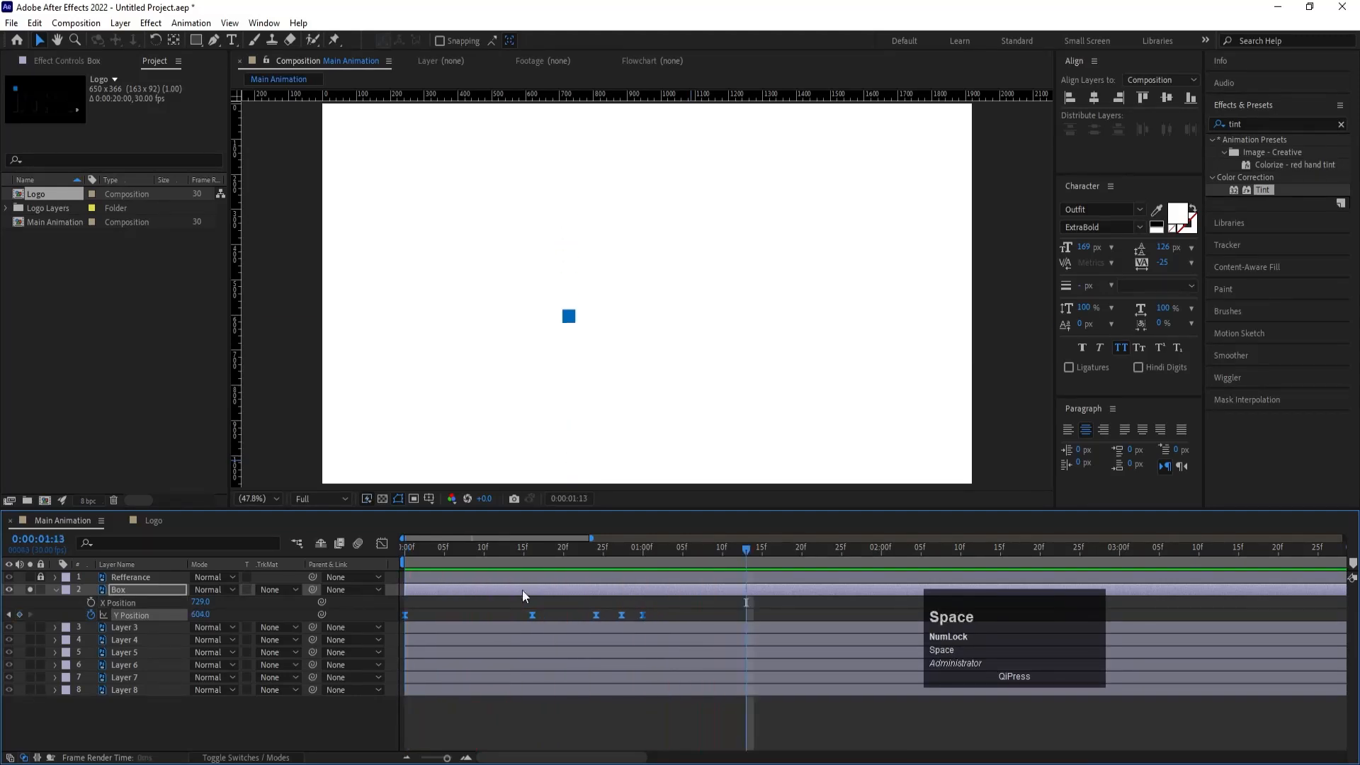
Step: Keyframe the Box's Rotation at 0:00 and set it to one full turn (1x+0.0°) at 0:24, and preview the spin
{"action": "left_click", "coordinate": [454, 546]}
{"action": "left_click_drag", "start_coordinate": [454, 545], "coordinate": [265, 581]}
{"action": "key", "text": "r"}
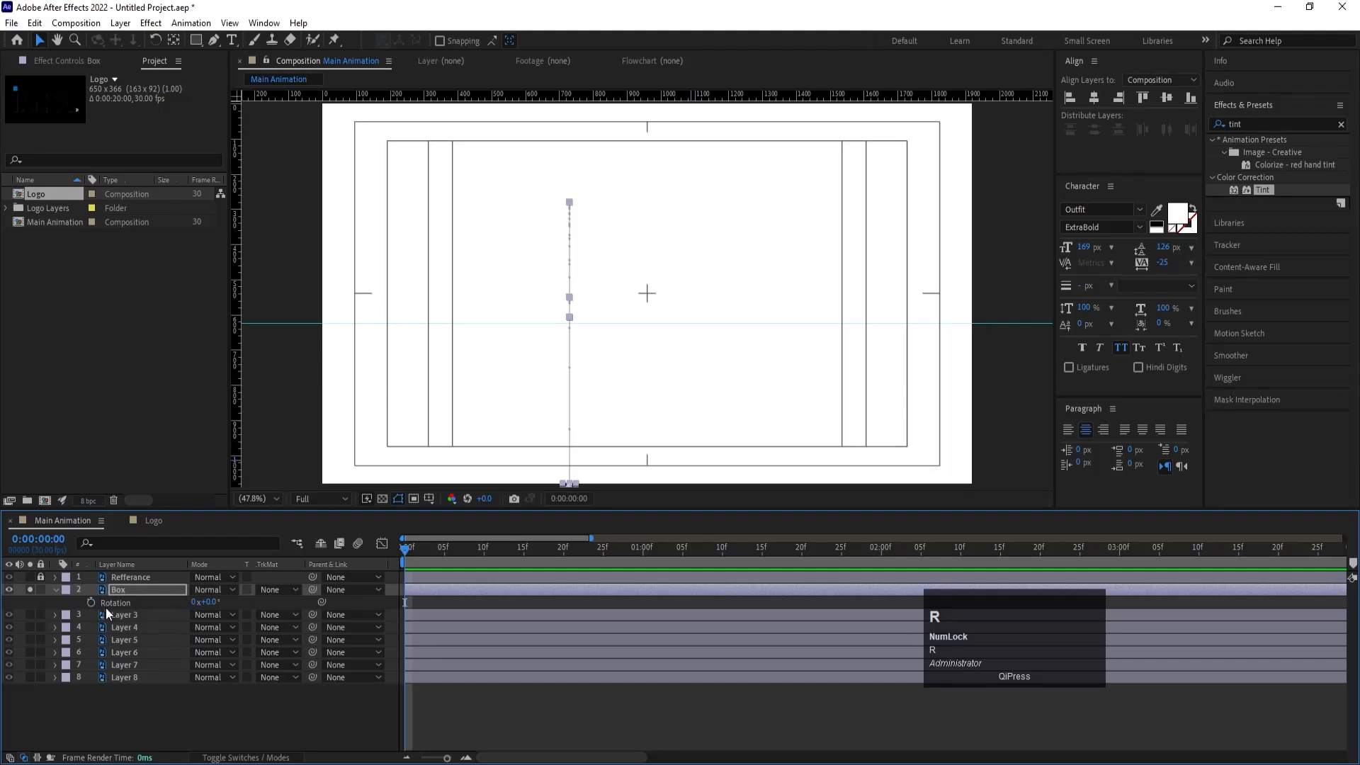
{"action": "left_click", "coordinate": [88, 605]}
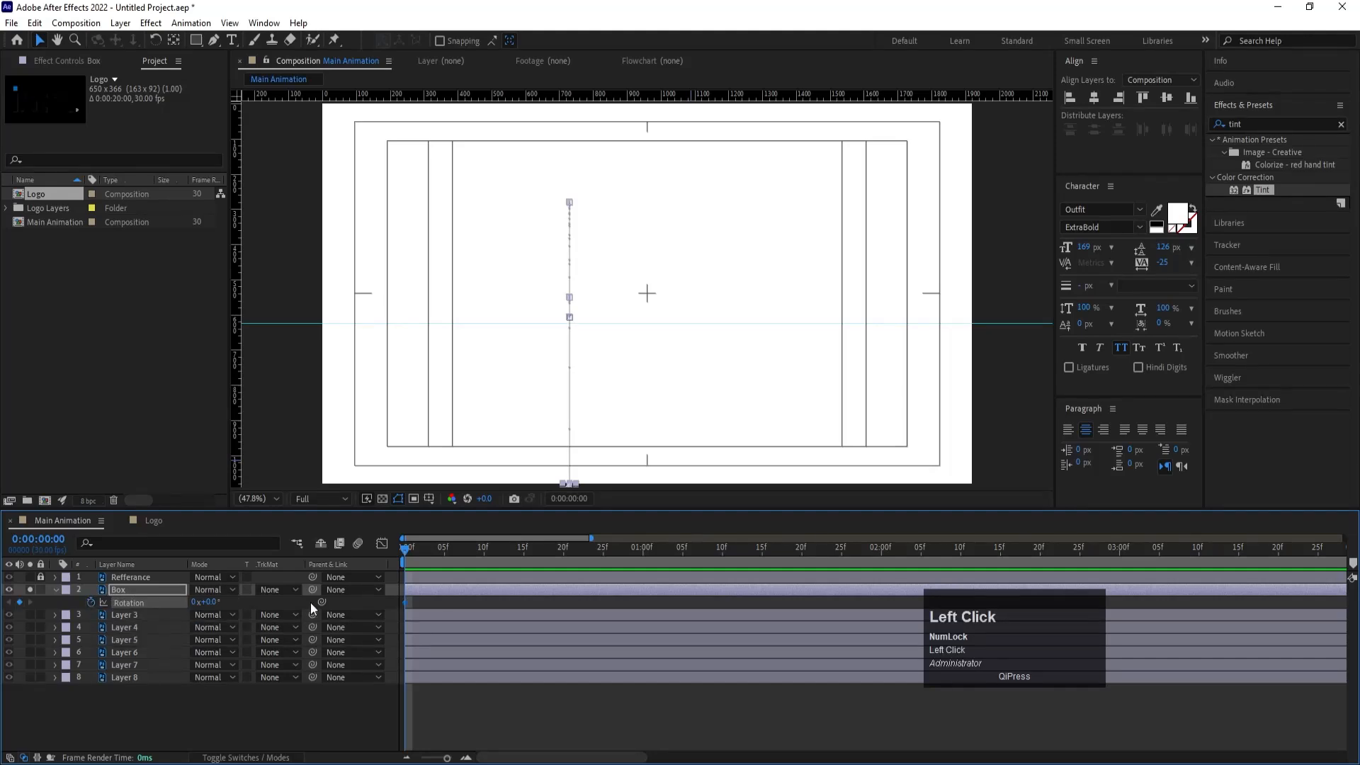
{"action": "key", "text": "u"}
{"action": "key", "text": "k"}
{"action": "key", "text": "k"}
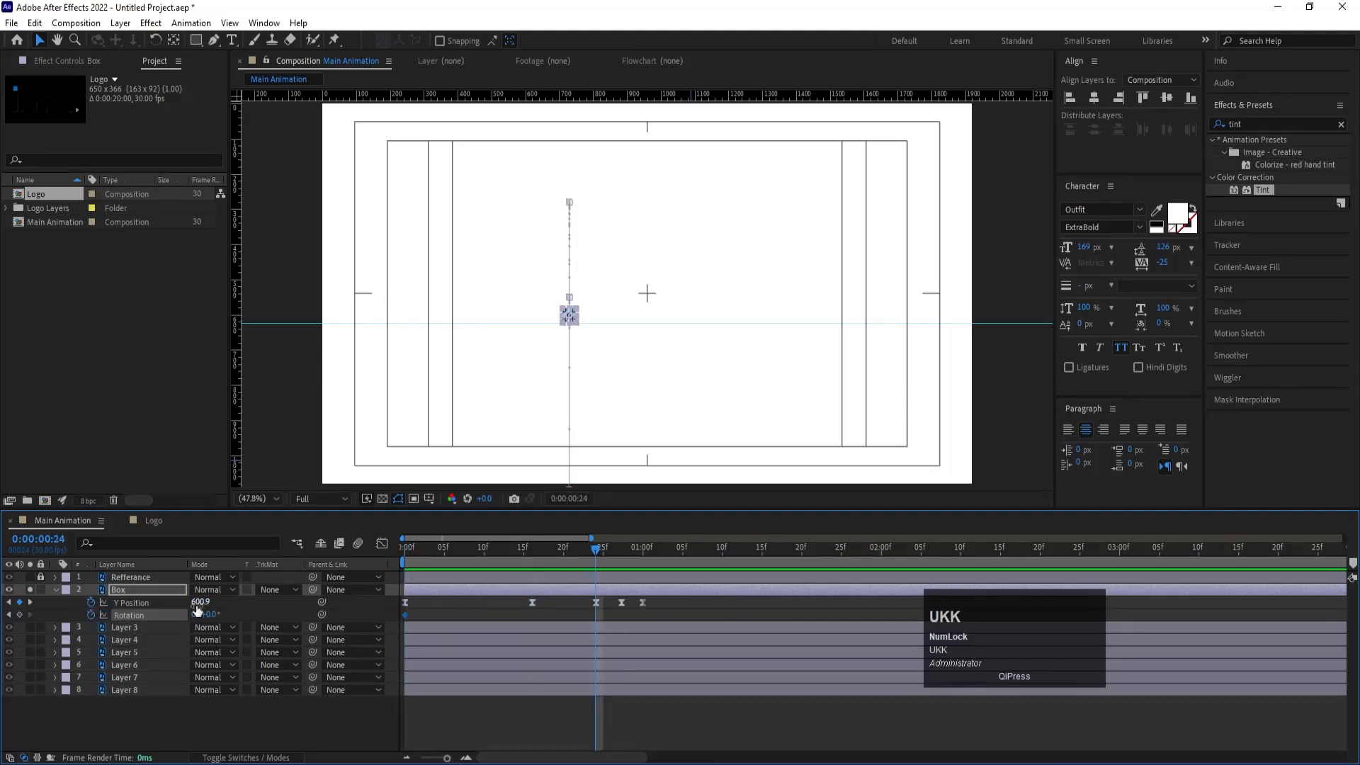
{"action": "left_click", "coordinate": [193, 616]}
{"action": "key", "text": "Return"}
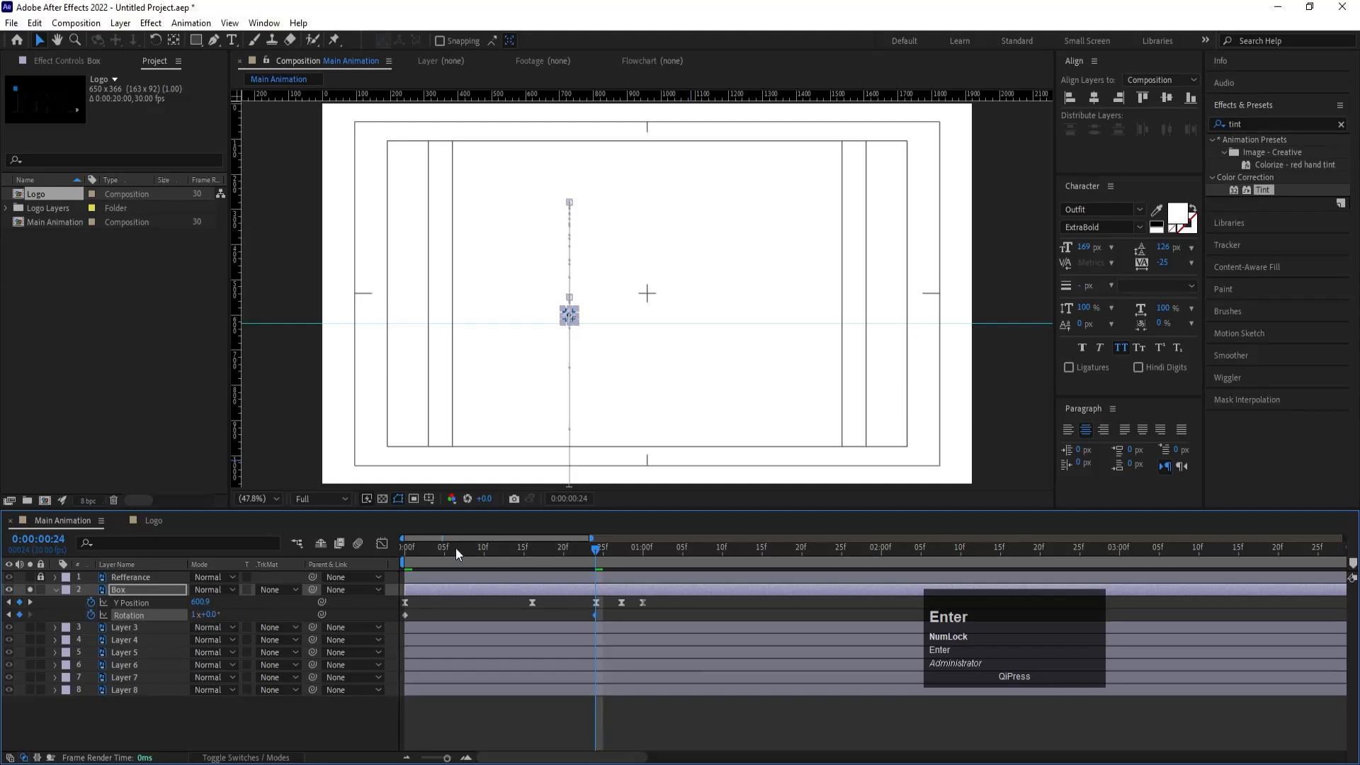
{"action": "key", "text": "space"}
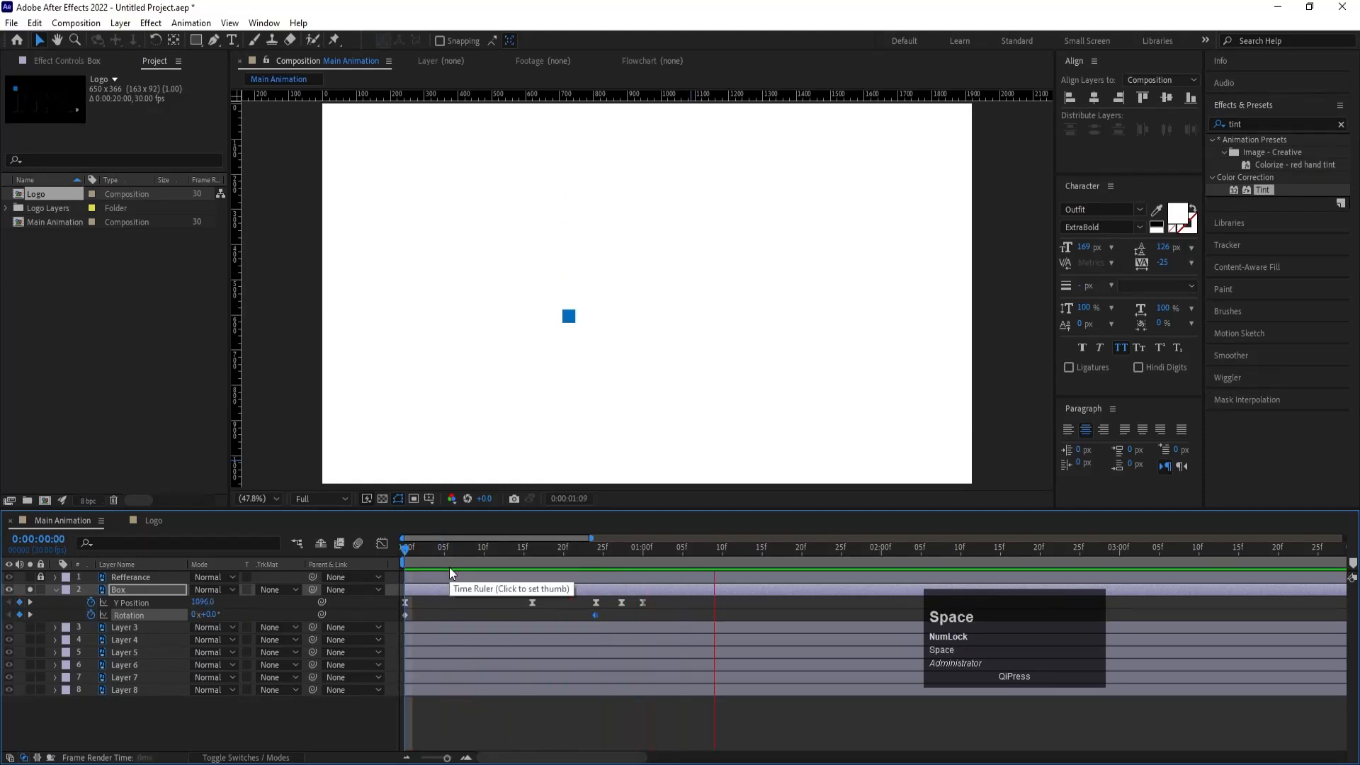
{"action": "left_click", "coordinate": [605, 543]}
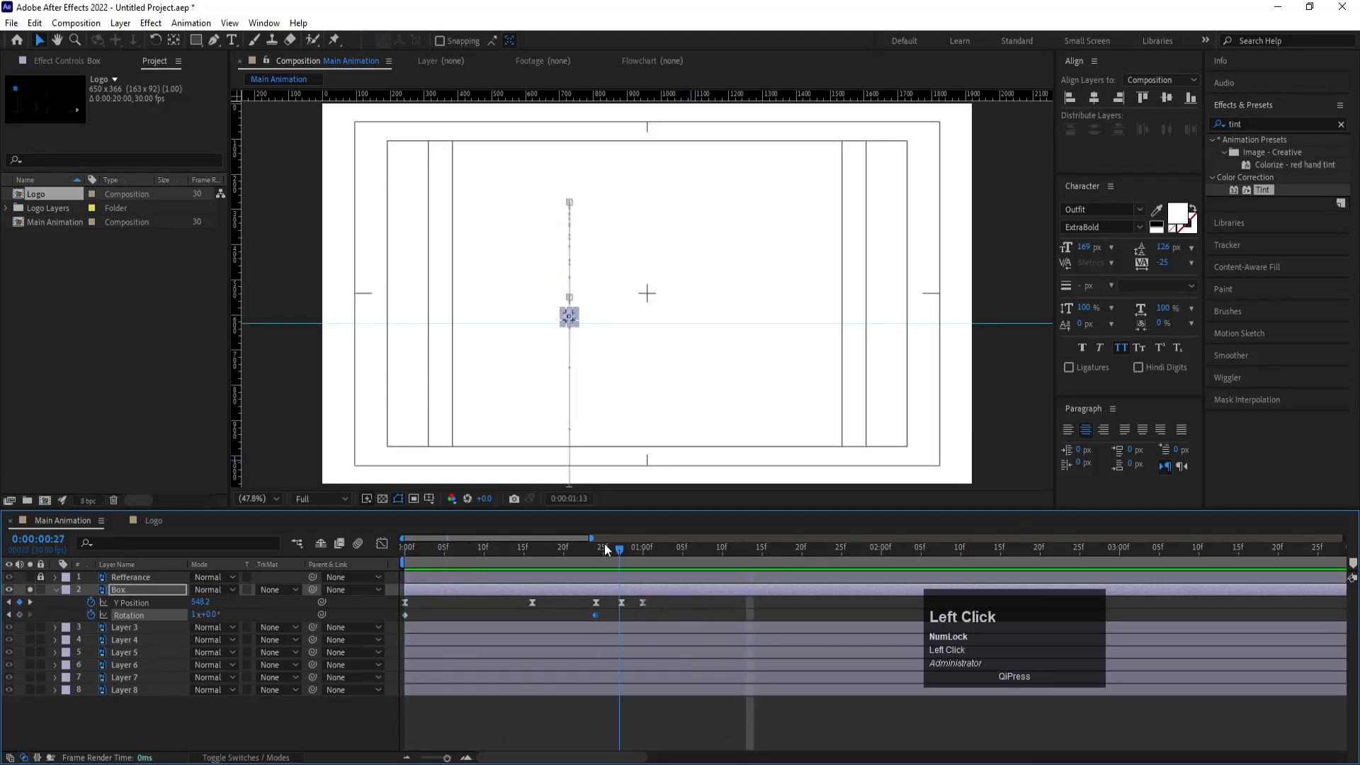
Step: Enable motion blur for the Box layer and the composition, and preview the blurred animation
{"action": "key", "text": "F4"}
{"action": "left_click", "coordinate": [247, 592]}
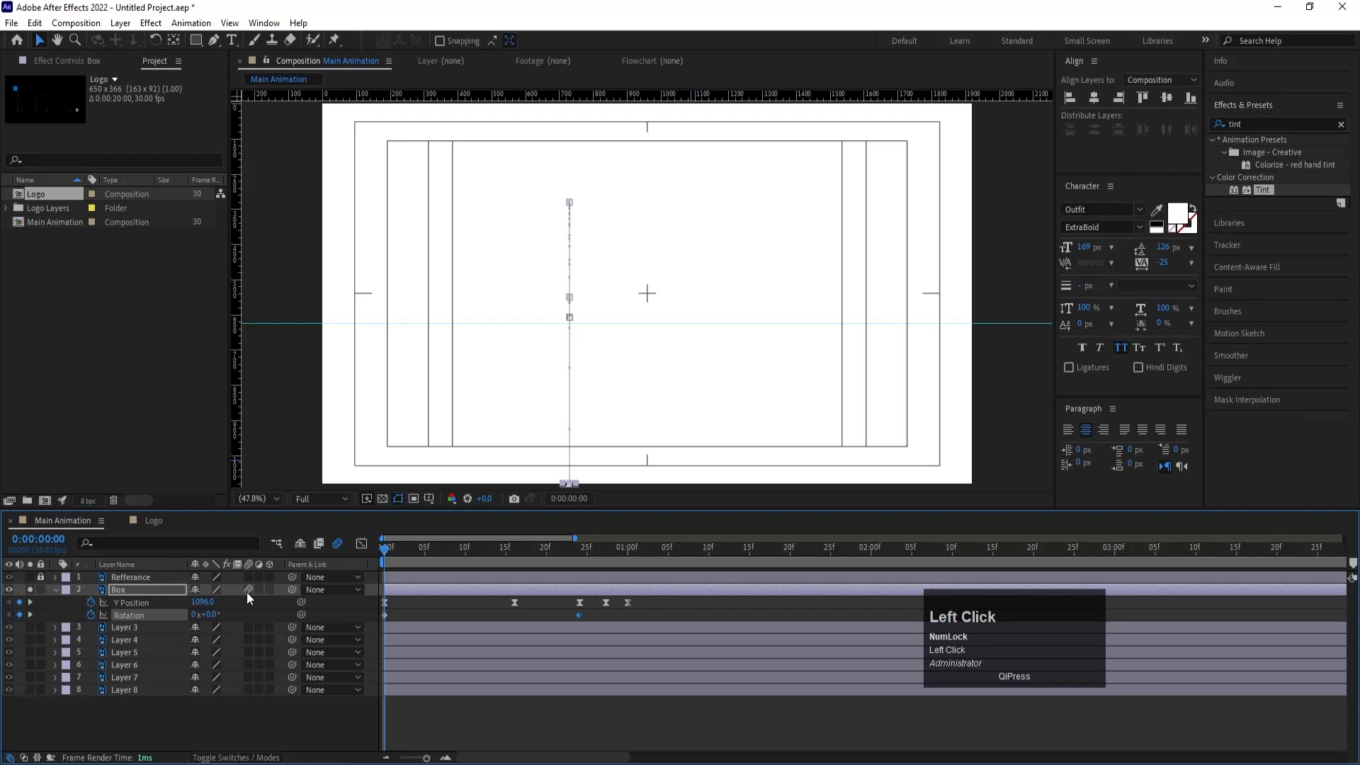
{"action": "key", "text": "space"}
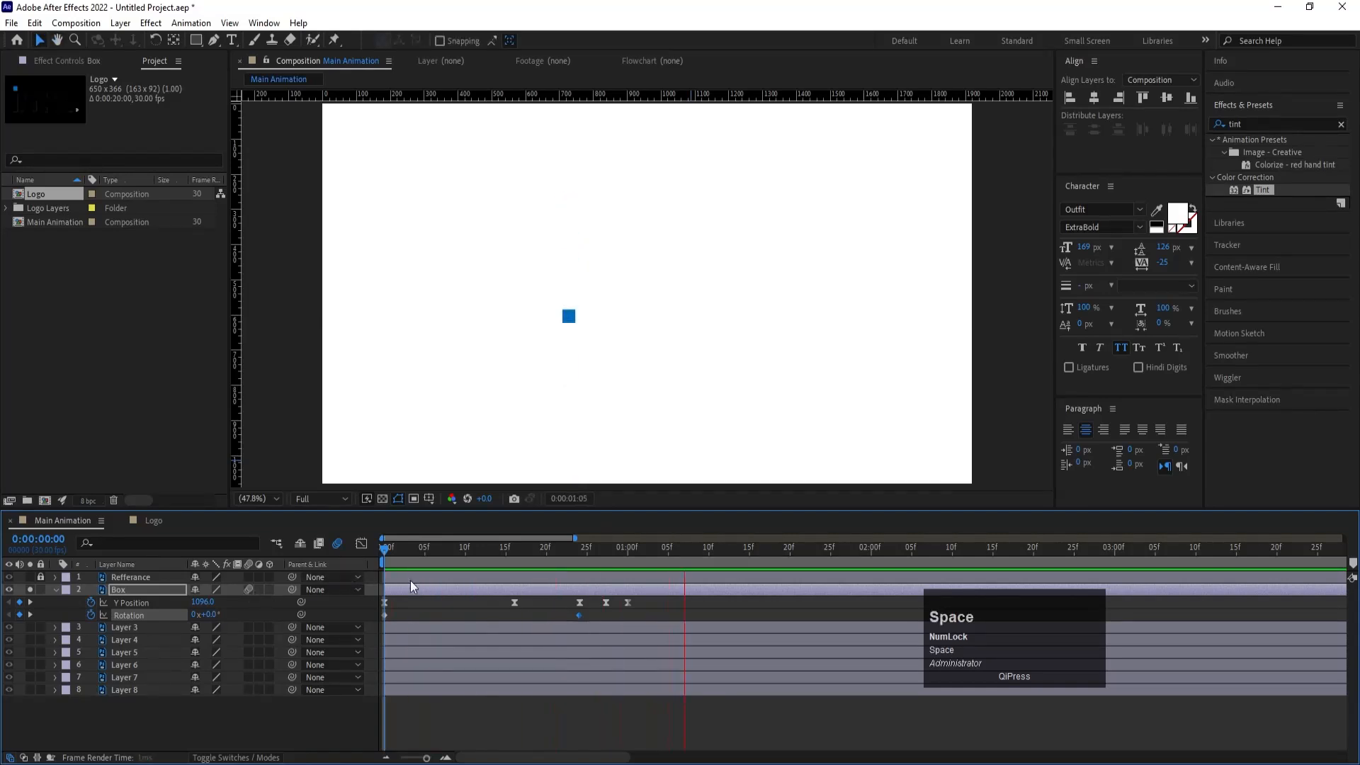
{"action": "key", "text": "space"}
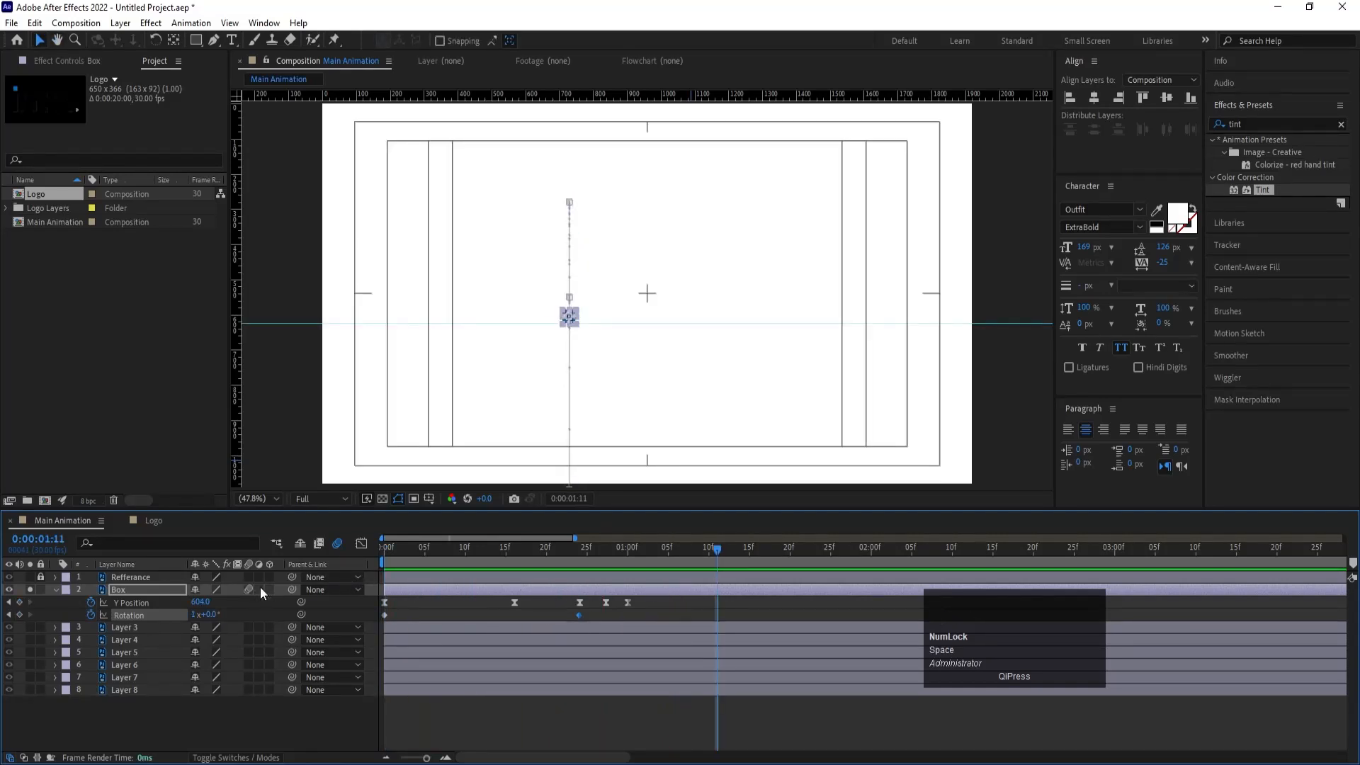
Step: Split the Box layer at 1:11, after its bounce has finished
{"action": "left_click", "coordinate": [160, 589]}
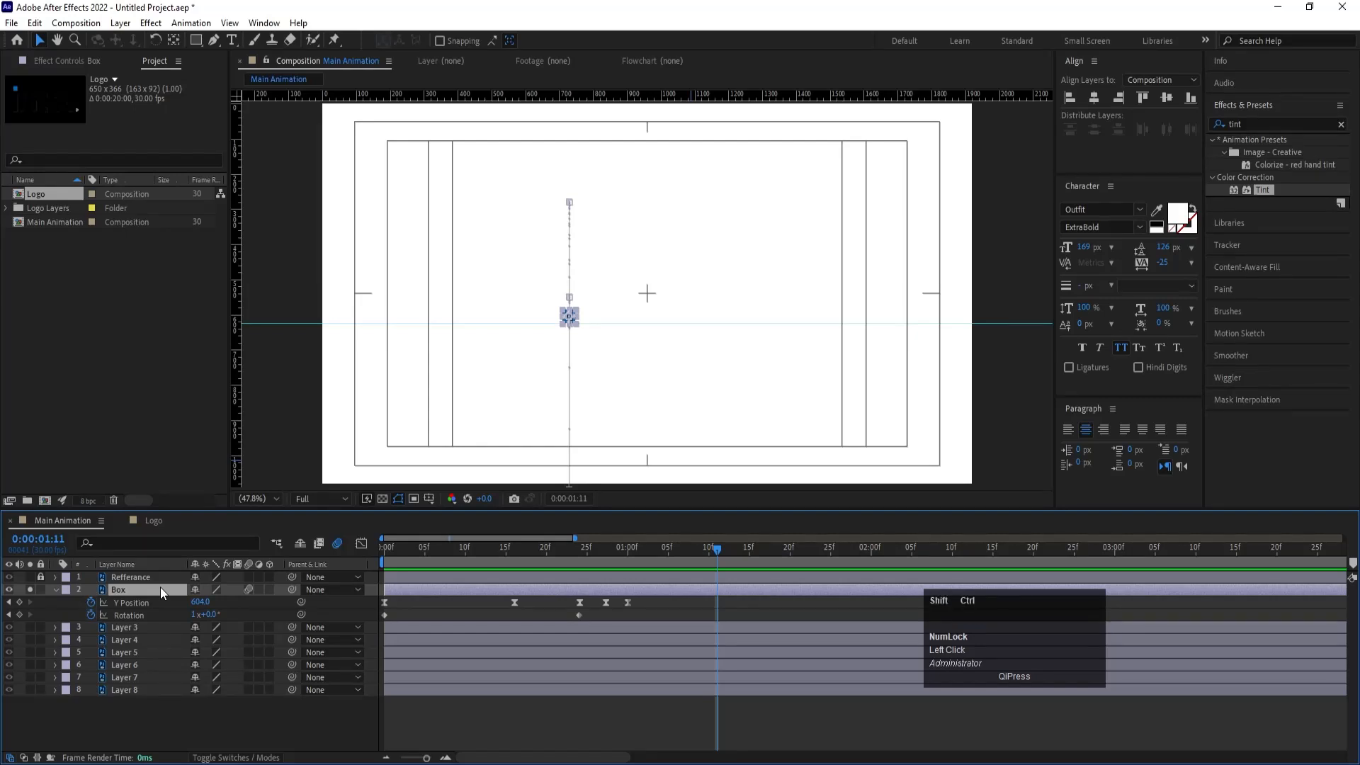
{"action": "key", "text": "ctrl+shift+d"}
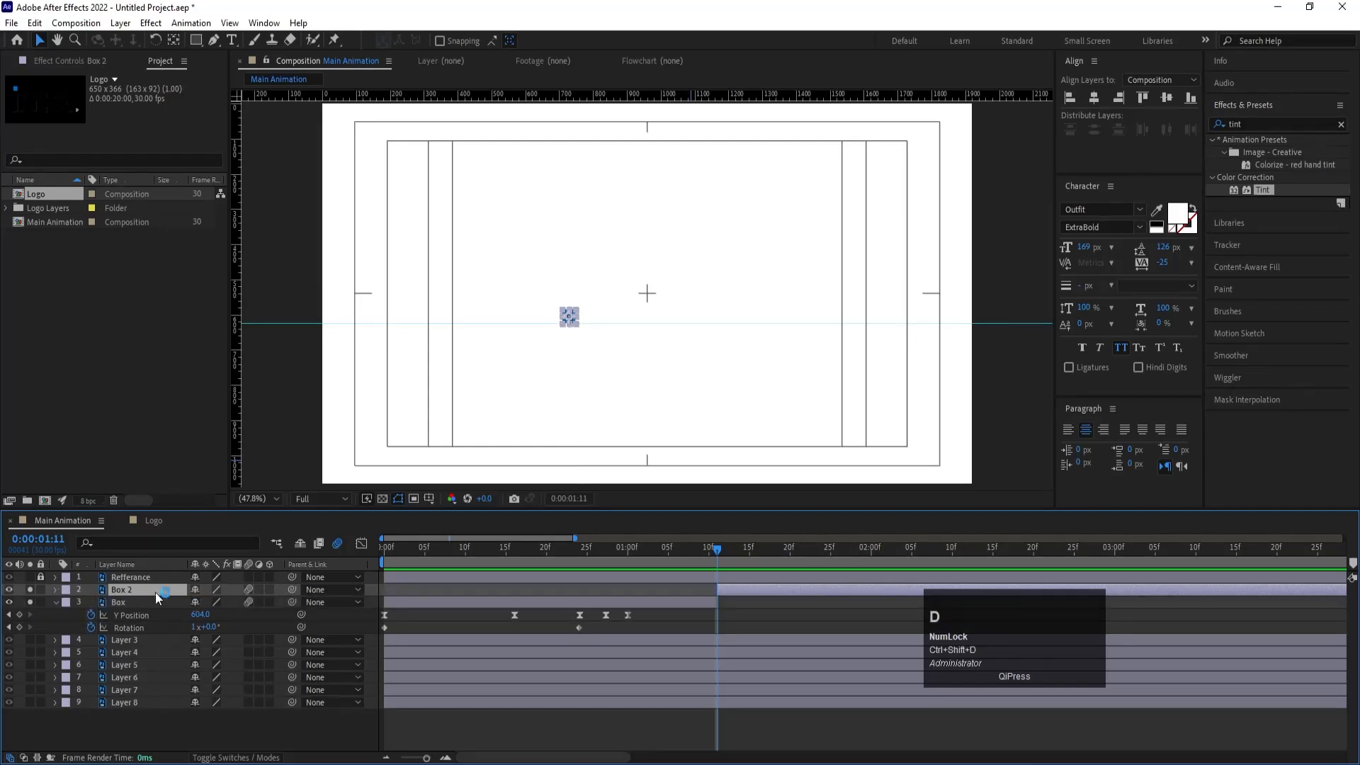
Step: Turn off solo on the Refferance, Box 2 and Box layers to display the whole Intel logo, and inspect the box against it
{"action": "left_click", "coordinate": [30, 577]}
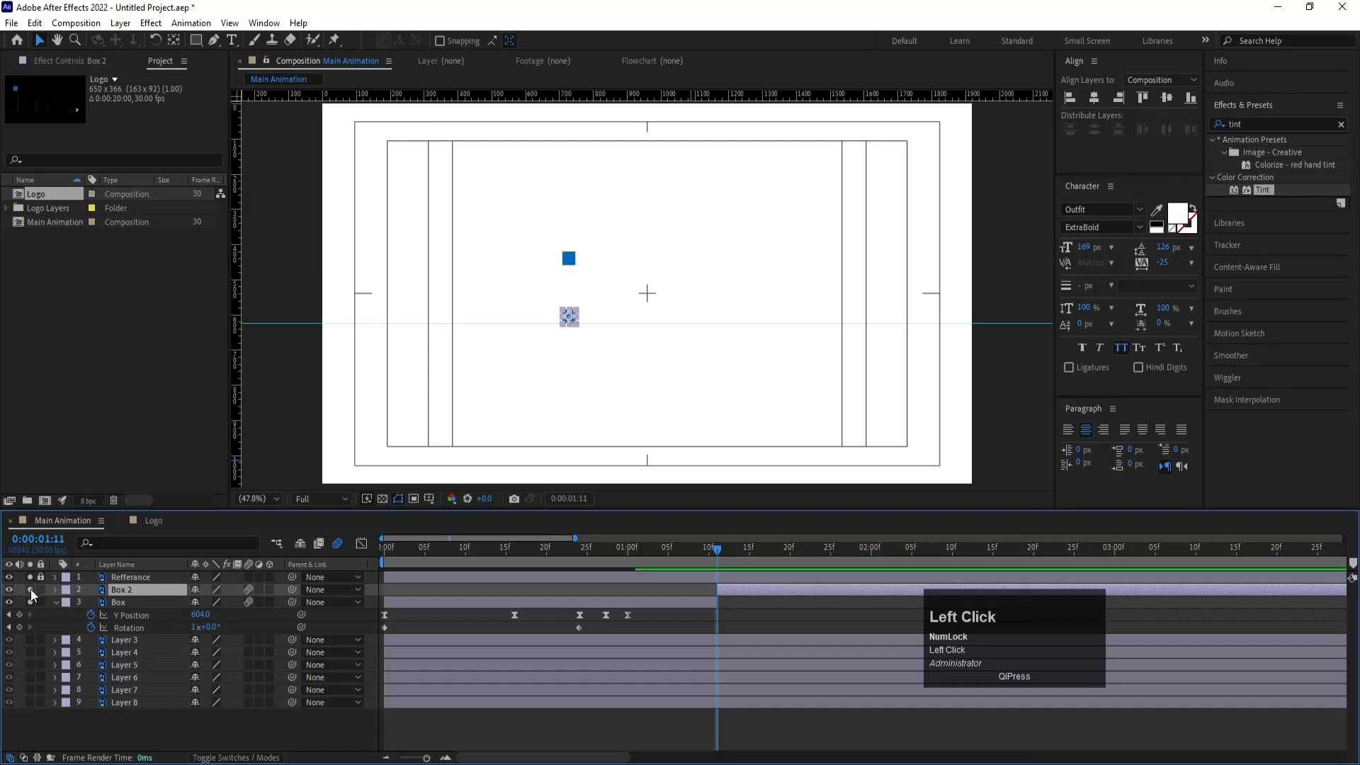
{"action": "left_click_drag", "start_coordinate": [31, 579], "coordinate": [53, 609]}
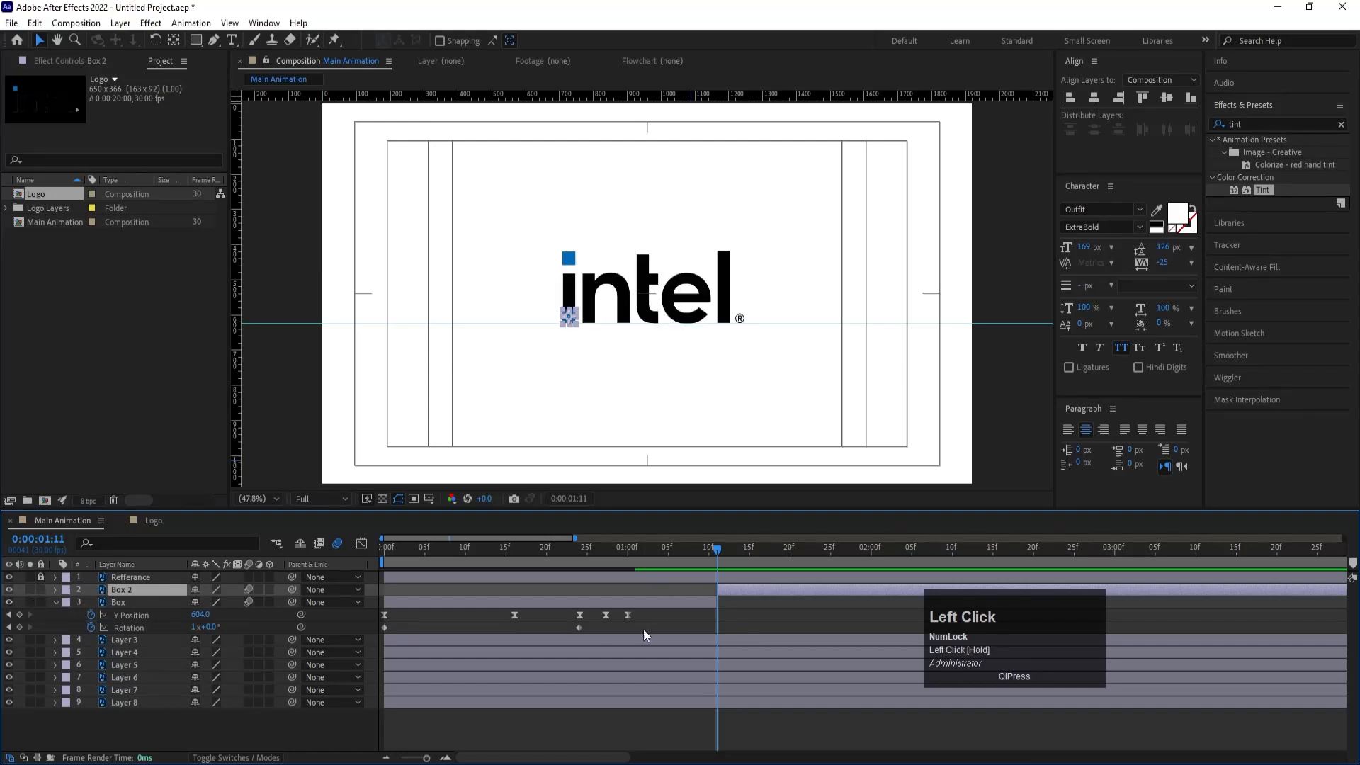
{"action": "left_click", "coordinate": [690, 622]}
{"action": "scroll", "coordinate": [559, 317], "scroll_direction": "up", "scroll_amount": 3, "text": "alt"}
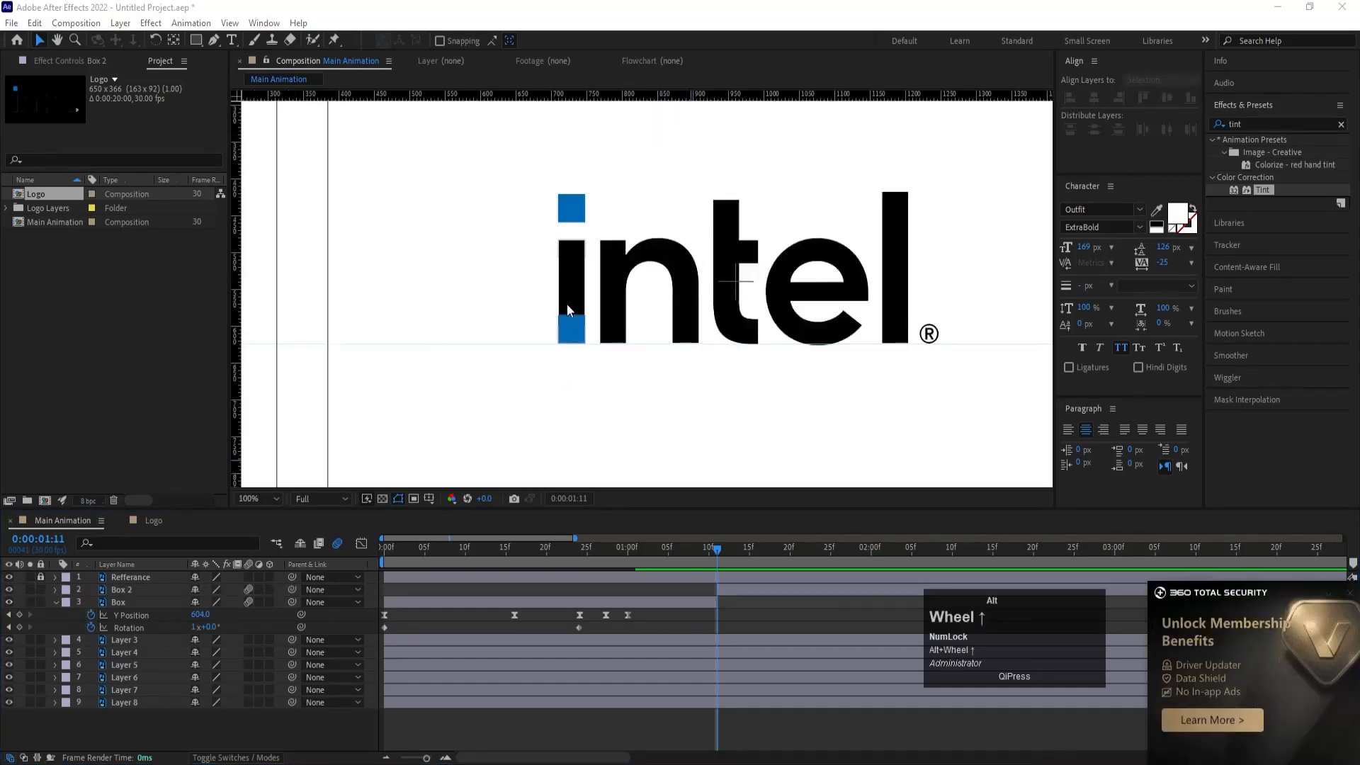
{"action": "left_click", "coordinate": [1330, 593]}
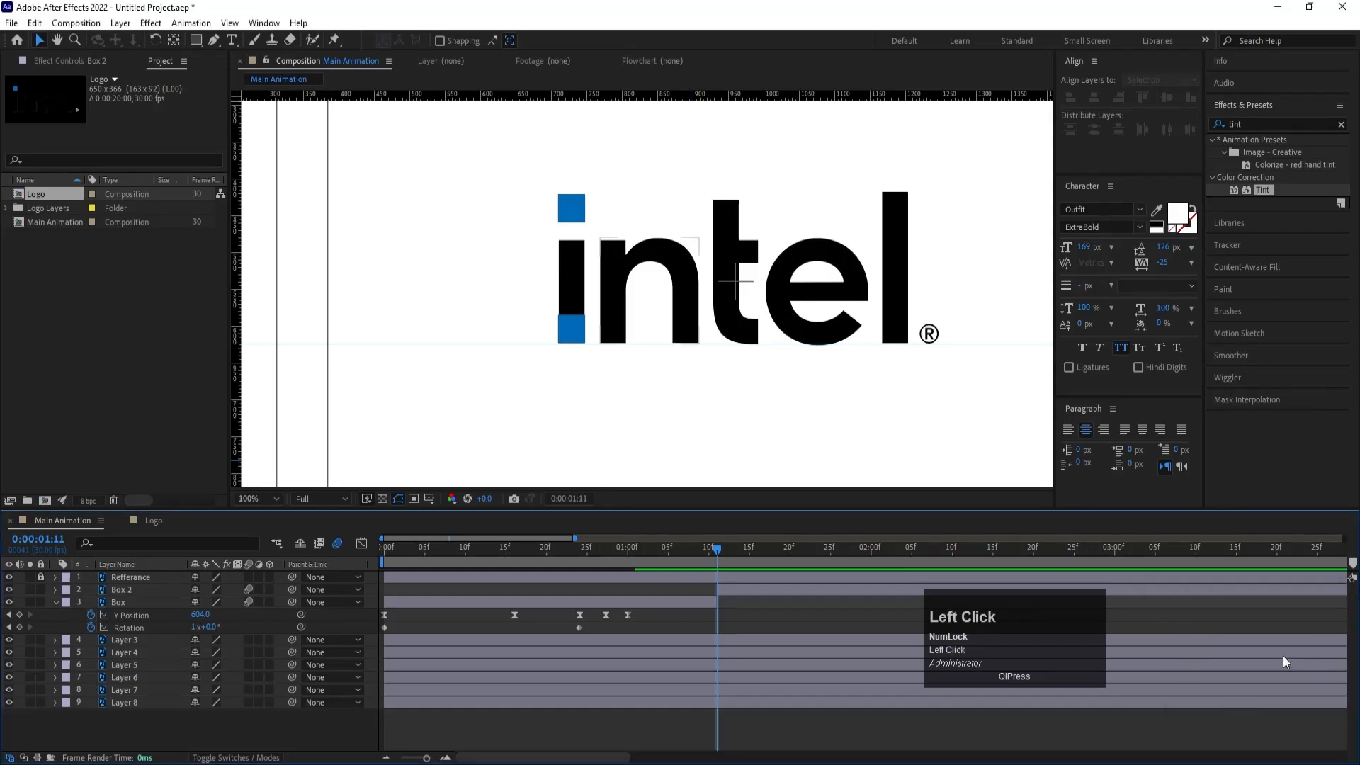
{"action": "left_click", "coordinate": [570, 335]}
{"action": "scroll", "coordinate": [591, 334], "scroll_direction": "down", "scroll_amount": 2}
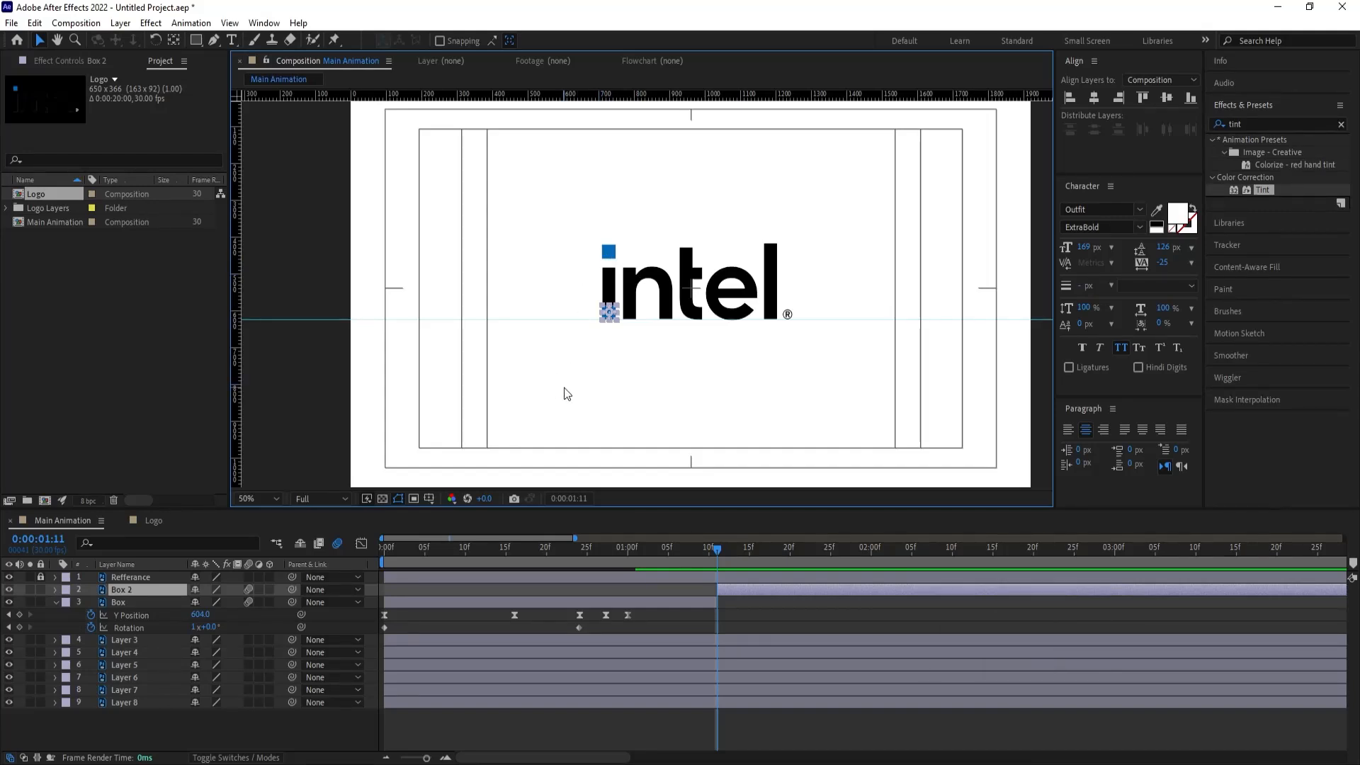
Step: Remove Box 2's old Y Position keyframes and set fresh X Position and Y Position keyframes at 1:11
{"action": "left_click", "coordinate": [150, 588]}
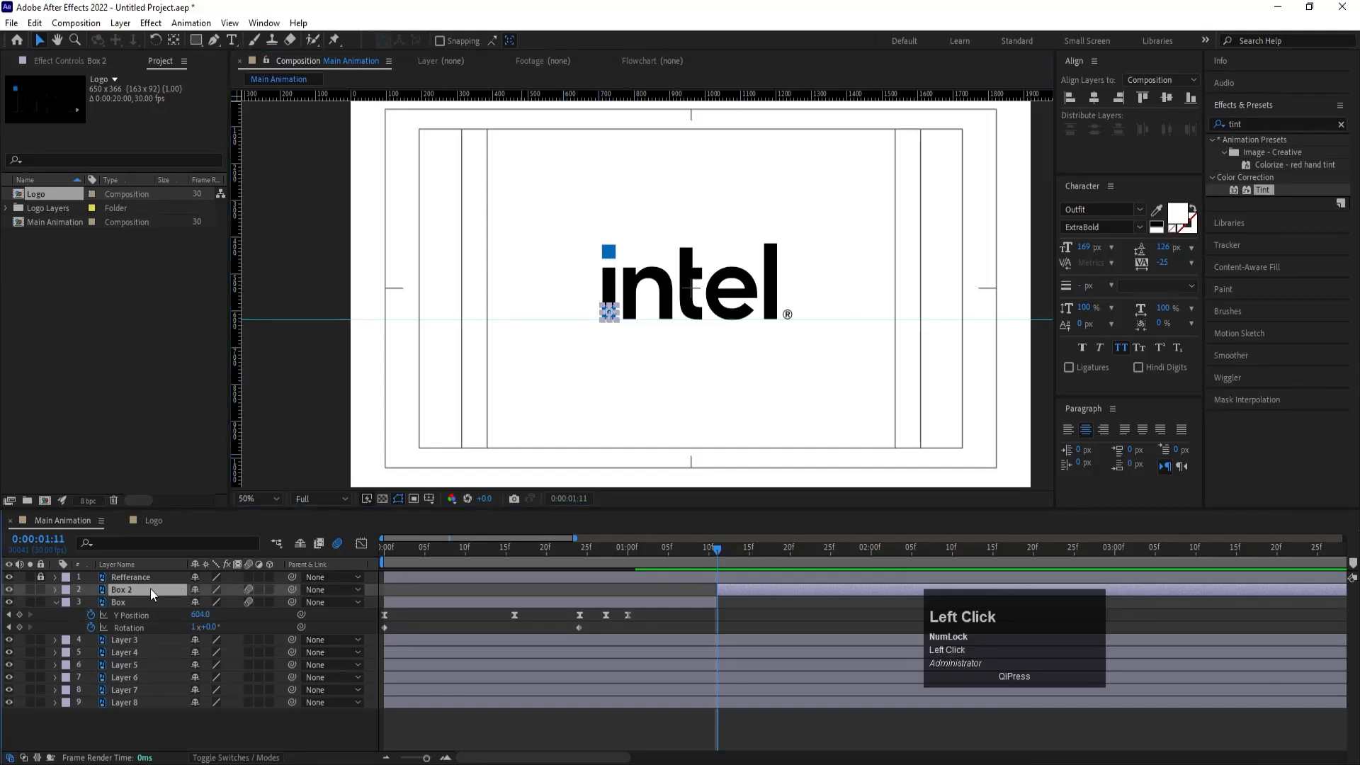
{"action": "key", "text": "p"}
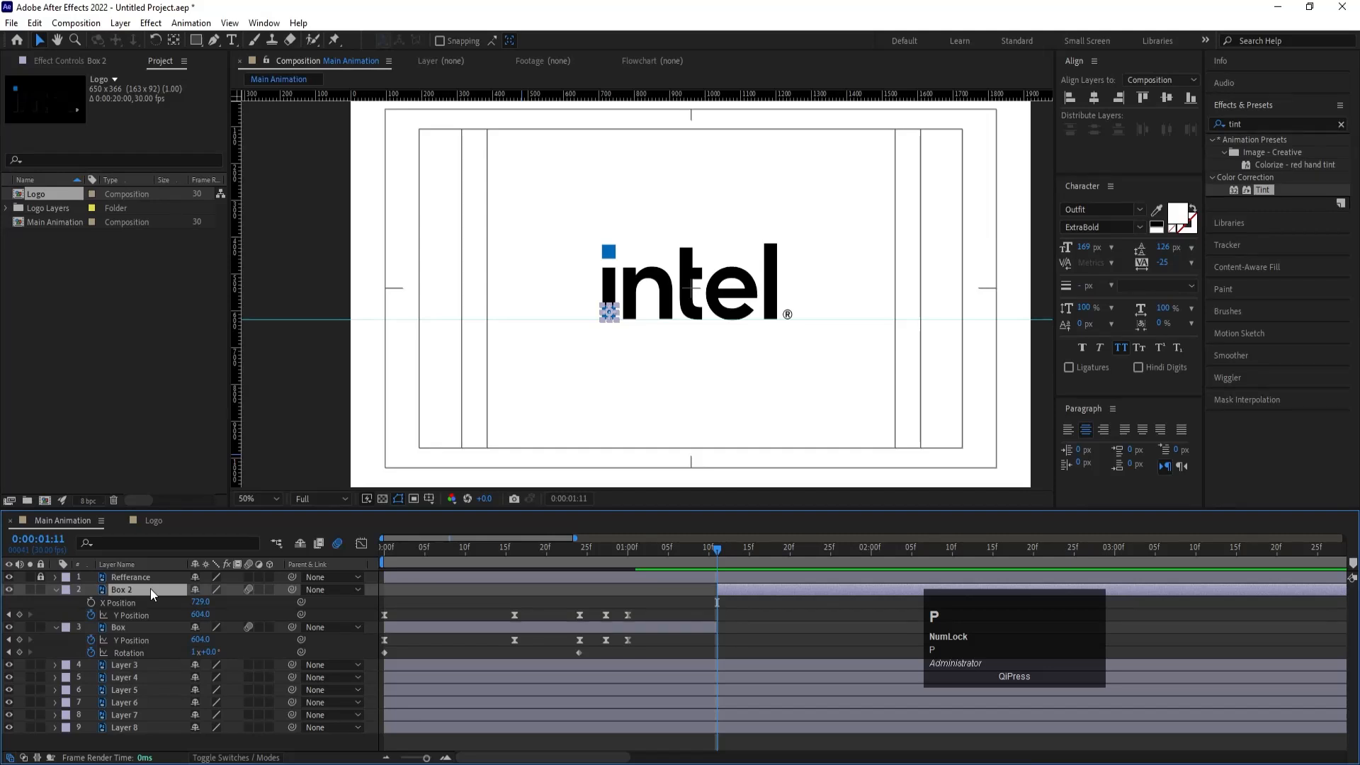
{"action": "left_click", "coordinate": [92, 602]}
{"action": "left_click", "coordinate": [120, 614]}
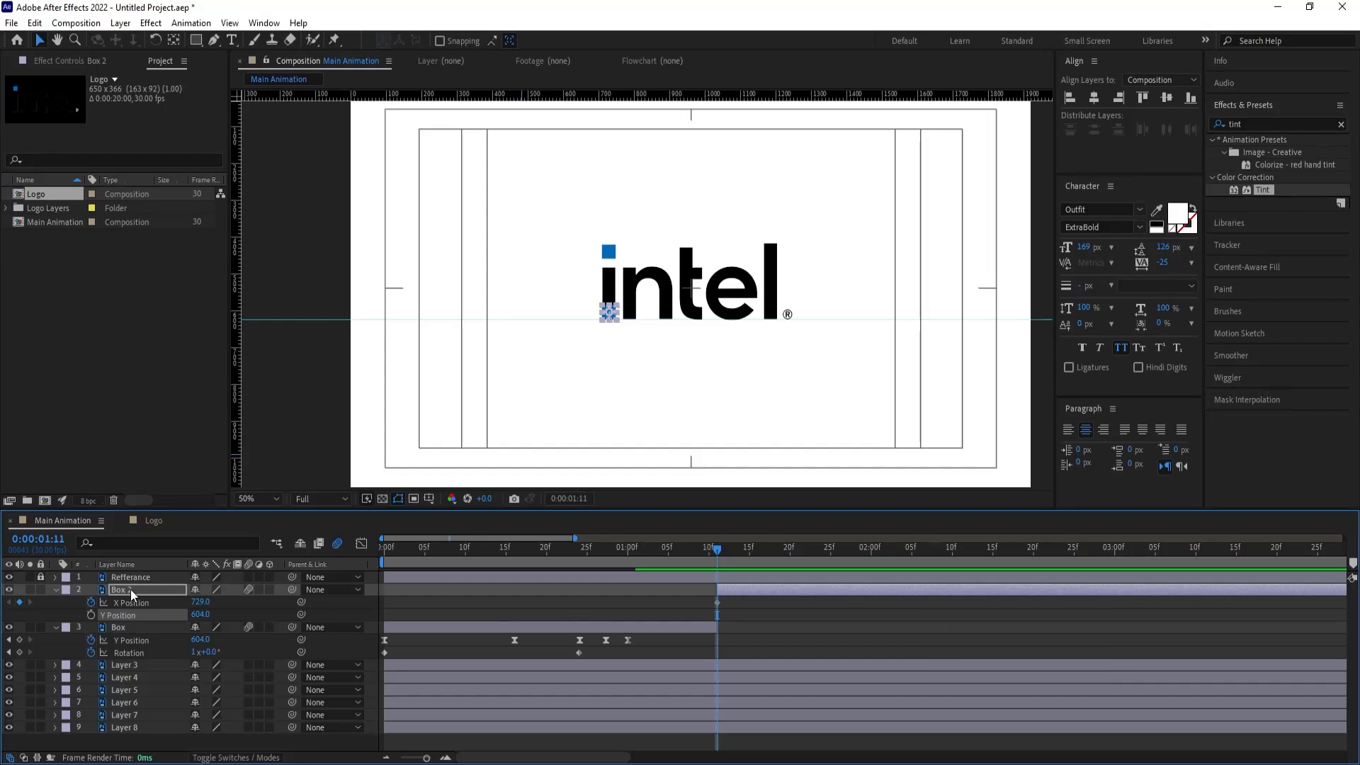
{"action": "left_click", "coordinate": [58, 629]}
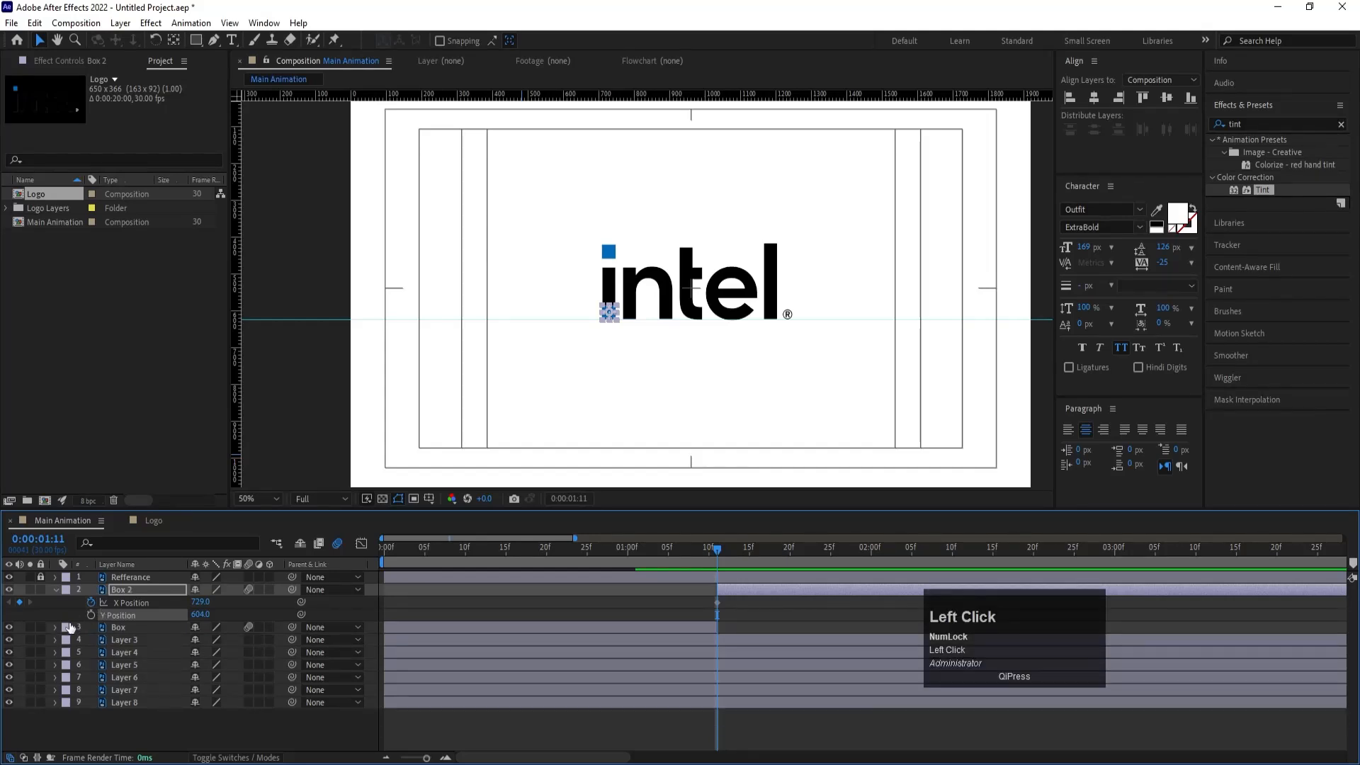
{"action": "left_click", "coordinate": [90, 613]}
Step: Set Box 2's X Position to 1279 at 2:00 so the box slides along the baseline past the logo
{"action": "key", "text": "minus"}
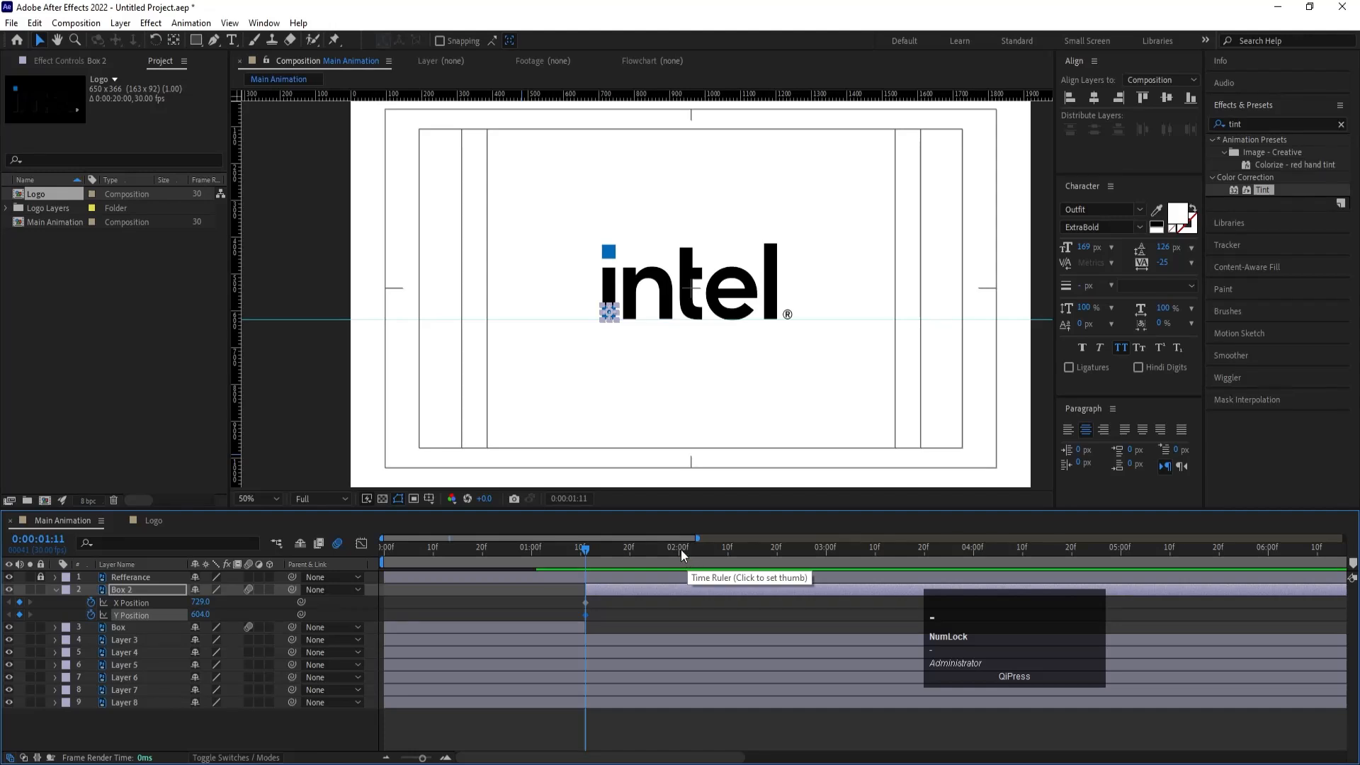
{"action": "mouse_move", "coordinate": [680, 546]}
{"action": "left_mouse_down"}
{"action": "mouse_move", "coordinate": [728, 561]}
{"action": "mouse_move", "coordinate": [679, 561]}
{"action": "left_mouse_up"}
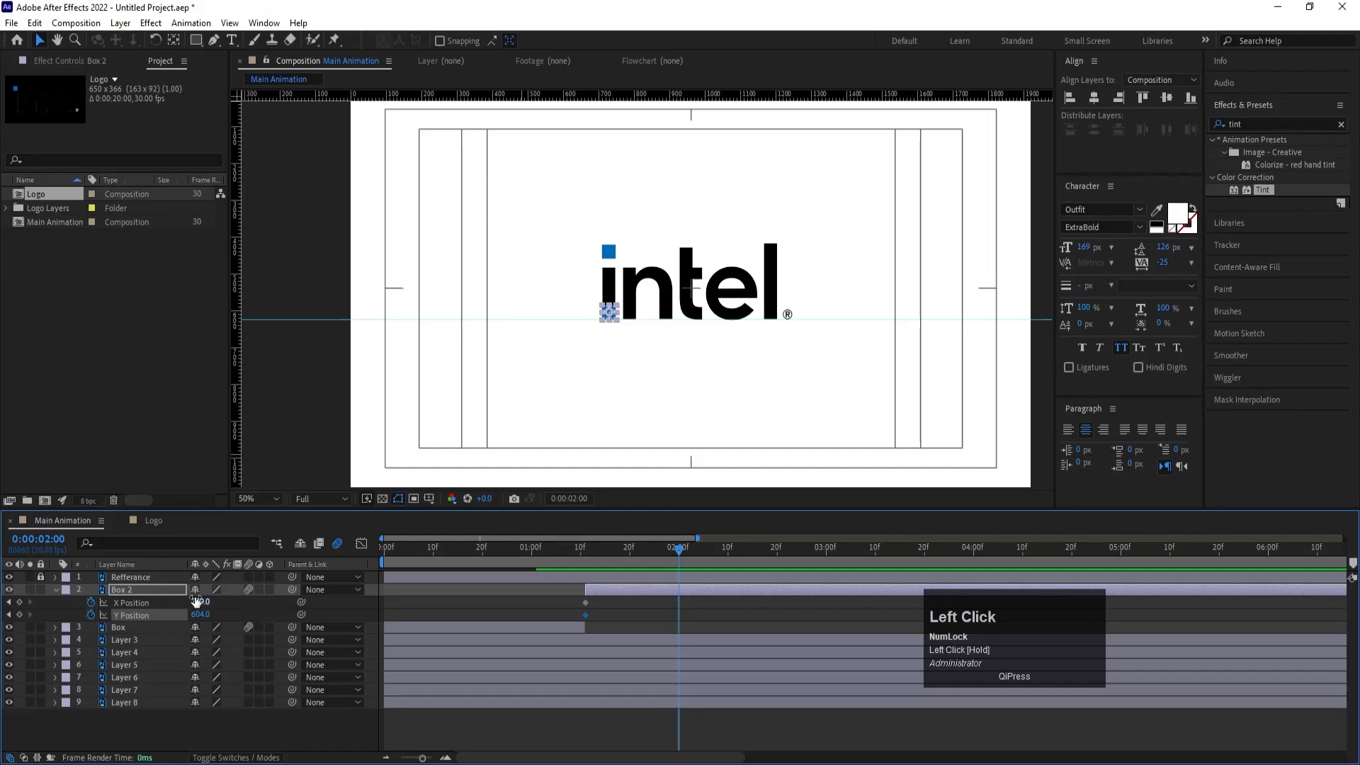
{"action": "left_click_drag", "start_coordinate": [190, 601], "coordinate": [563, 573]}
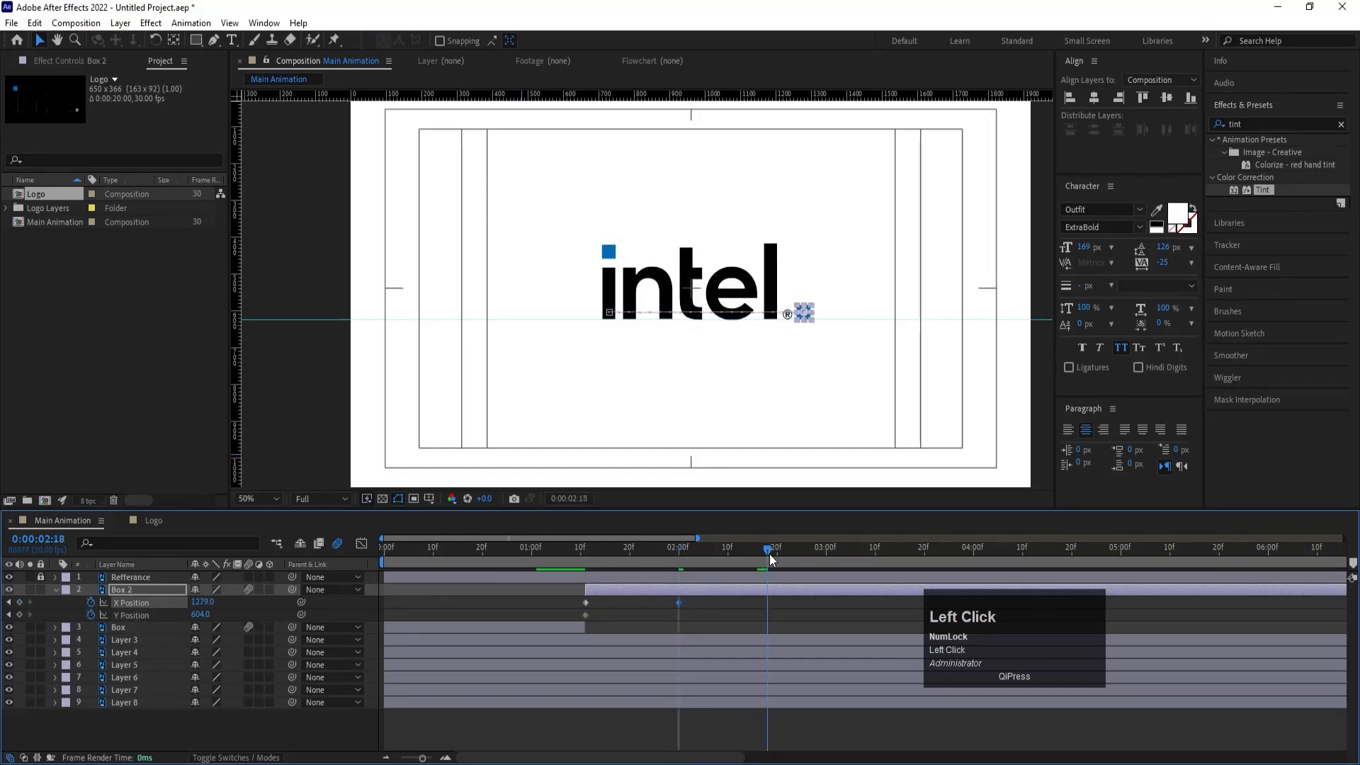
Step: Unlock the Refferance layer and reveal its Position values to check the Y Position of the i's dot
{"action": "left_click_drag", "start_coordinate": [778, 556], "coordinate": [720, 559]}
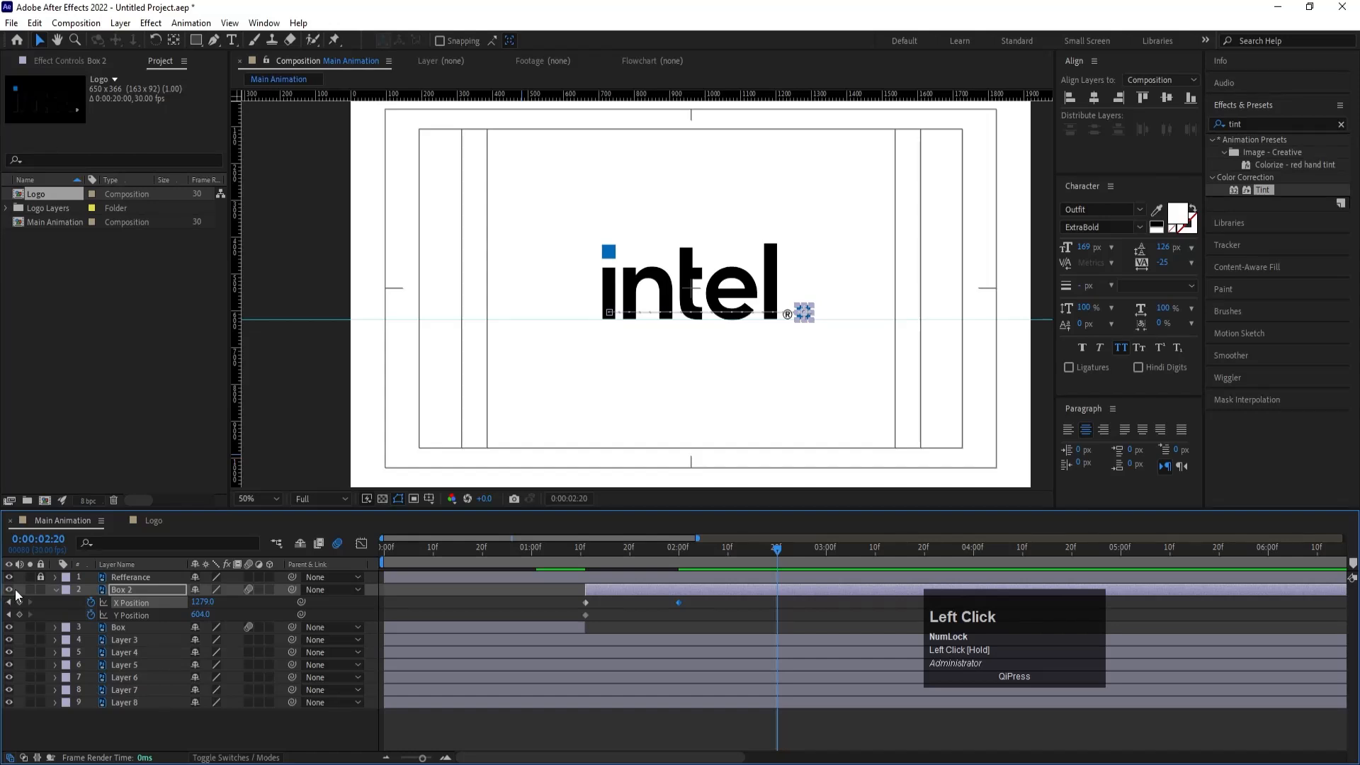
{"action": "left_click", "coordinate": [39, 580]}
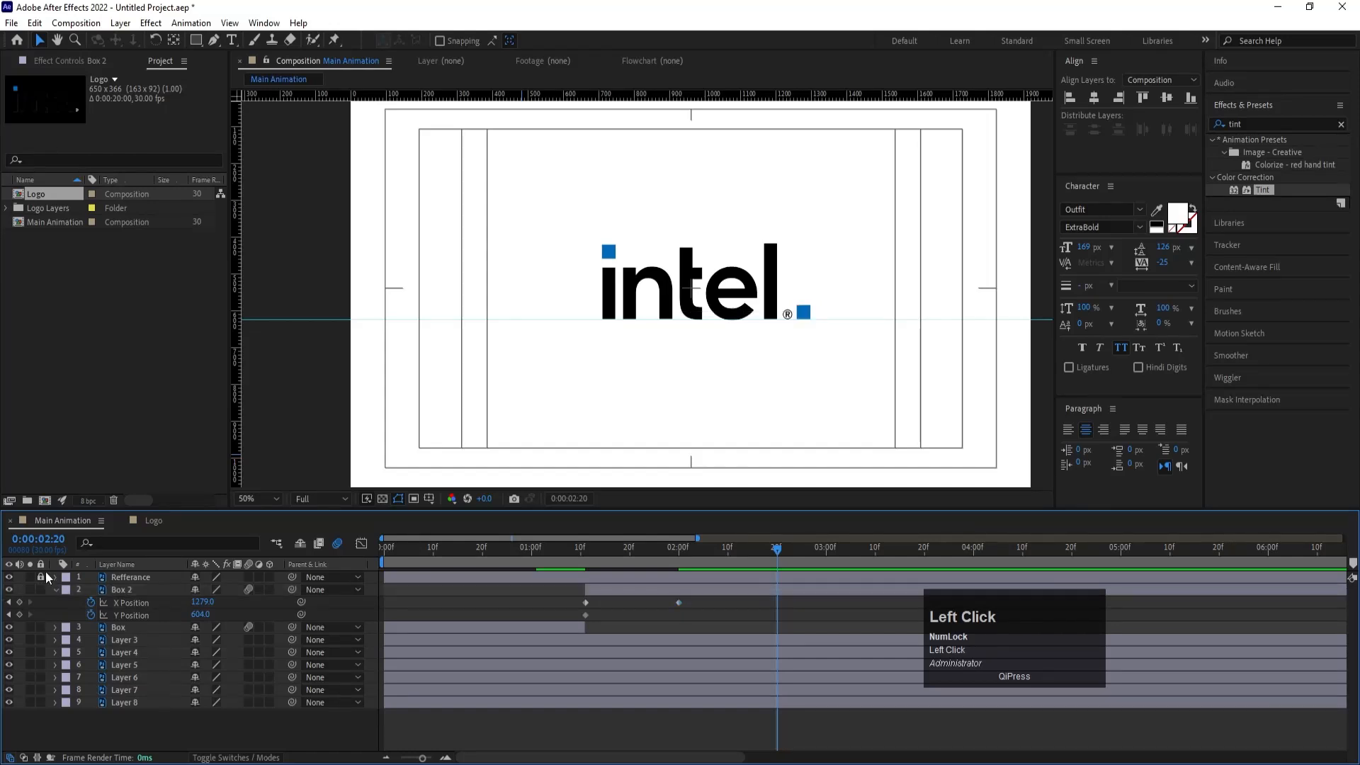
{"action": "left_click", "coordinate": [116, 578]}
{"action": "key", "text": "p"}
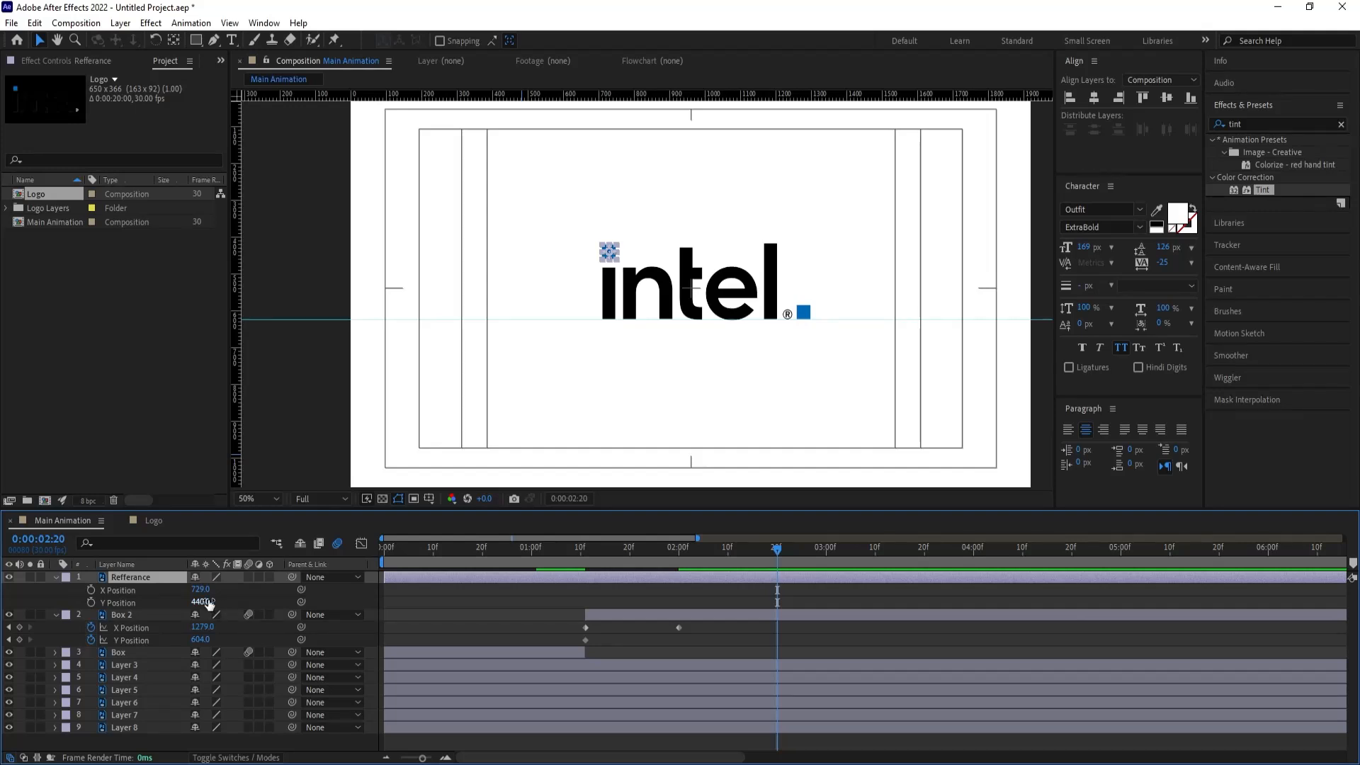
{"action": "left_click", "coordinate": [208, 603]}
{"action": "left_click", "coordinate": [488, 641]}
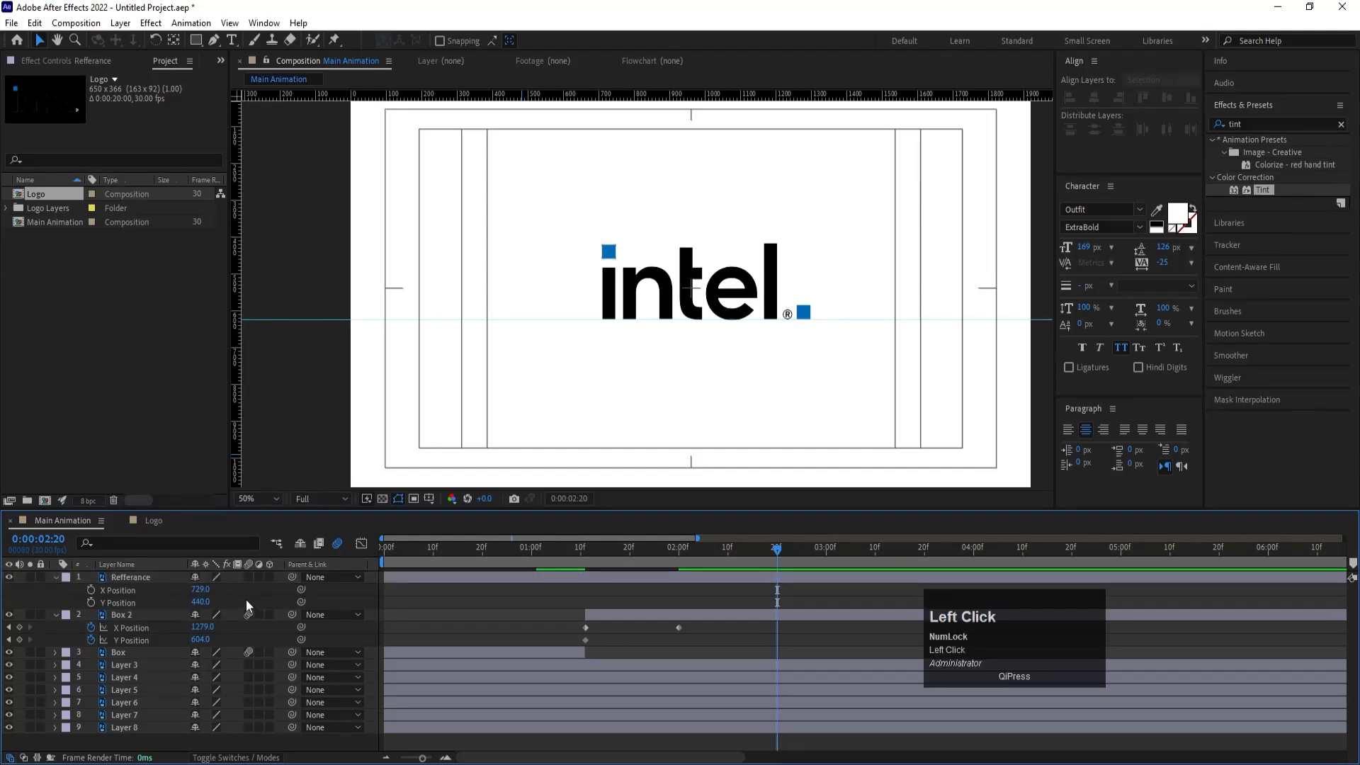
Step: Add a Y Position keyframe to Box 2 at 2:00, keeping the box on the baseline
{"action": "left_click", "coordinate": [680, 551]}
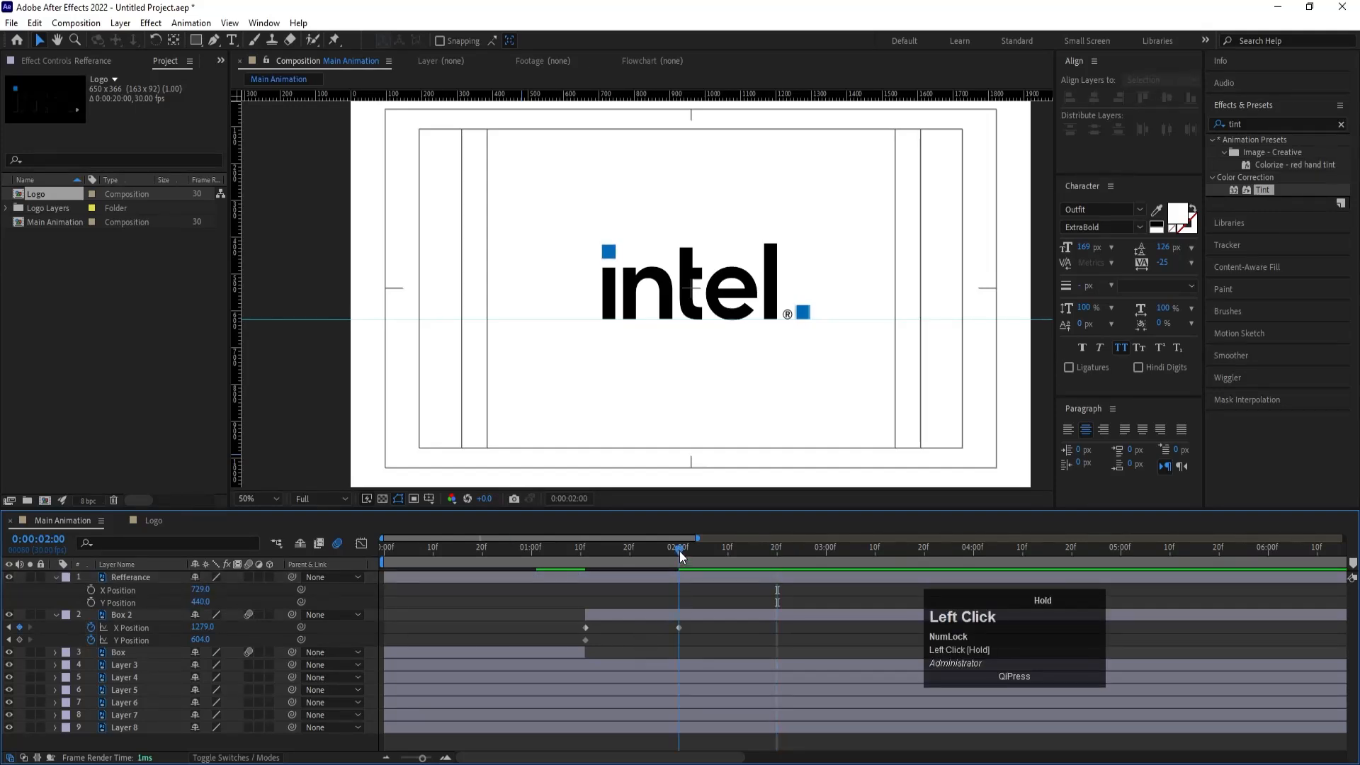
{"action": "left_click", "coordinate": [686, 615]}
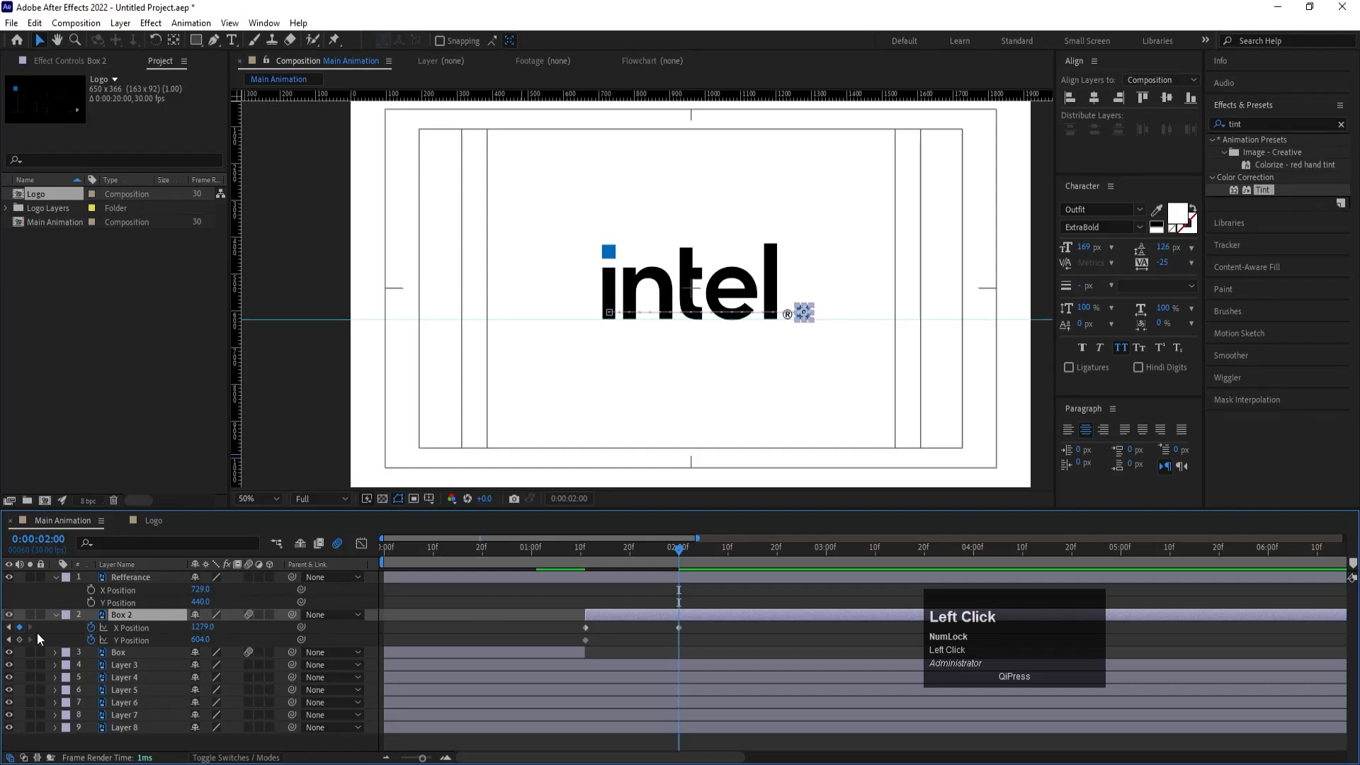
{"action": "left_click", "coordinate": [20, 639]}
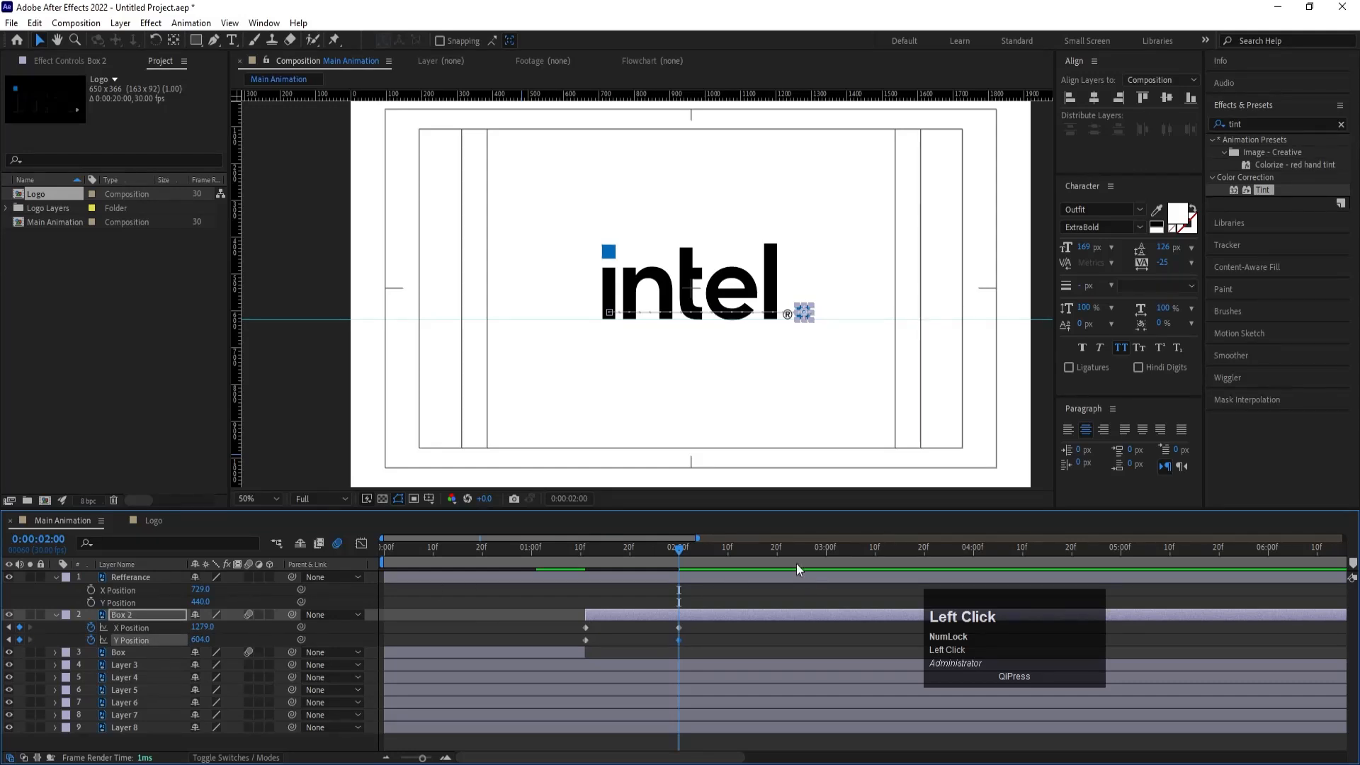
Step: Set Box 2's Y Position to 440 at 2:15 and add an X Position keyframe at the same time
{"action": "left_click", "coordinate": [757, 546]}
{"action": "left_click_drag", "start_coordinate": [757, 547], "coordinate": [752, 547]}
{"action": "left_click", "coordinate": [198, 639]}
{"action": "type", "text": "440"}
{"action": "key", "text": "Return"}
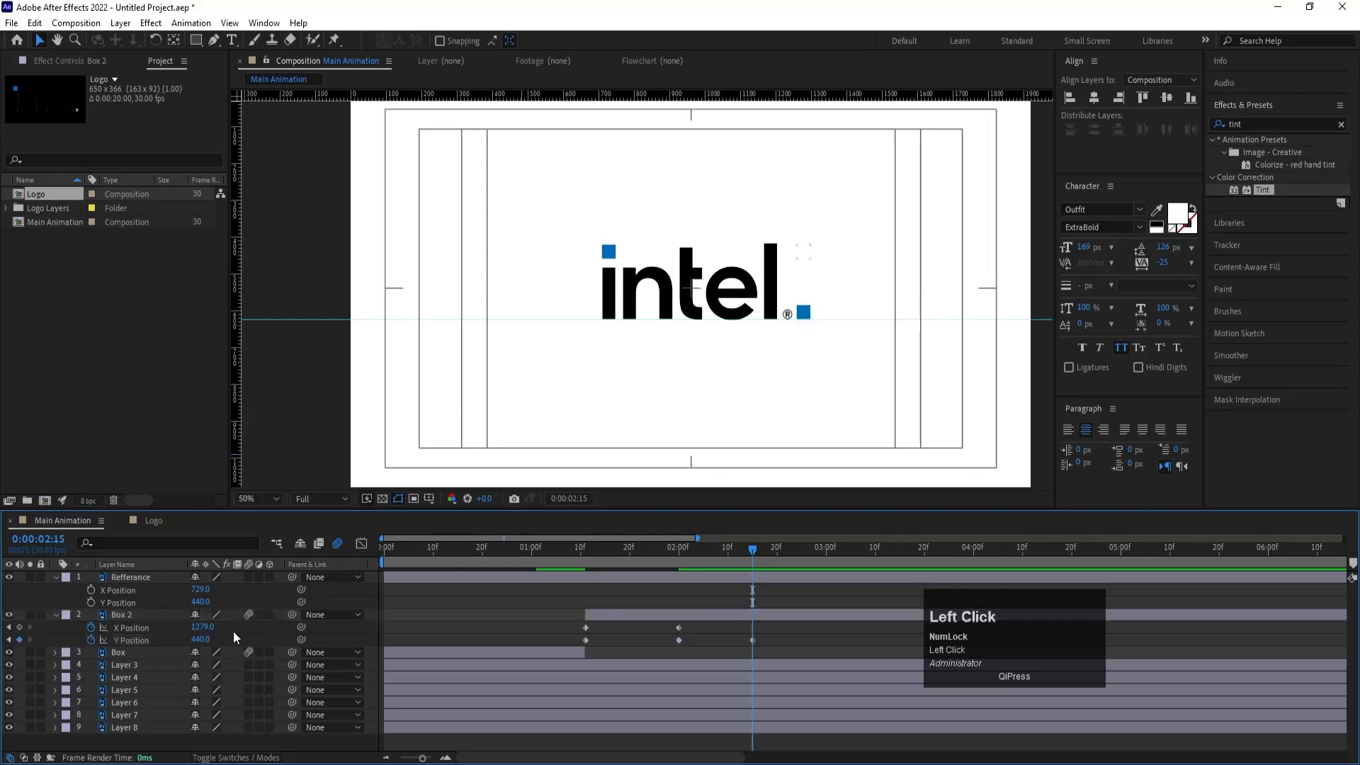
{"action": "left_click", "coordinate": [19, 628]}
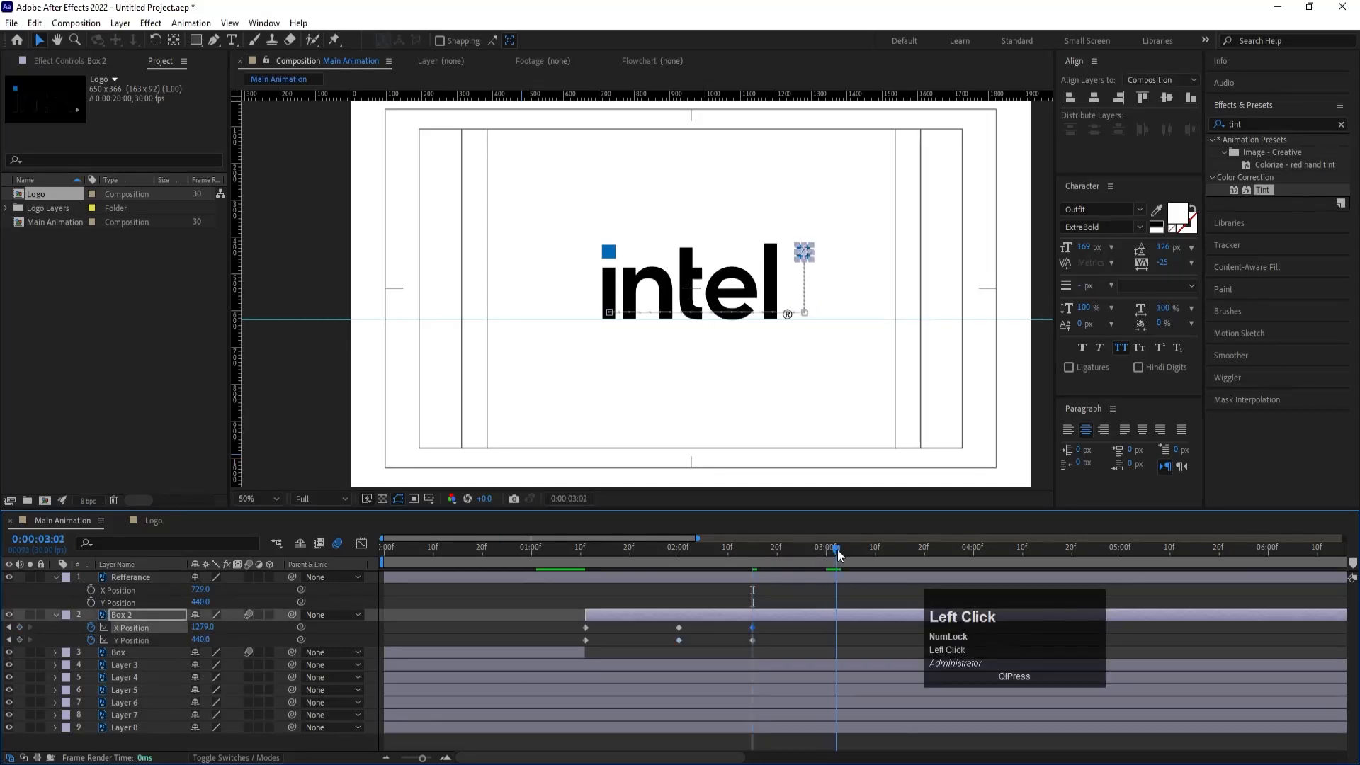
Step: Copy Box 2's first X Position keyframe to 3:06 so the box returns above the i, and preview the path
{"action": "left_click_drag", "start_coordinate": [838, 552], "coordinate": [855, 560]}
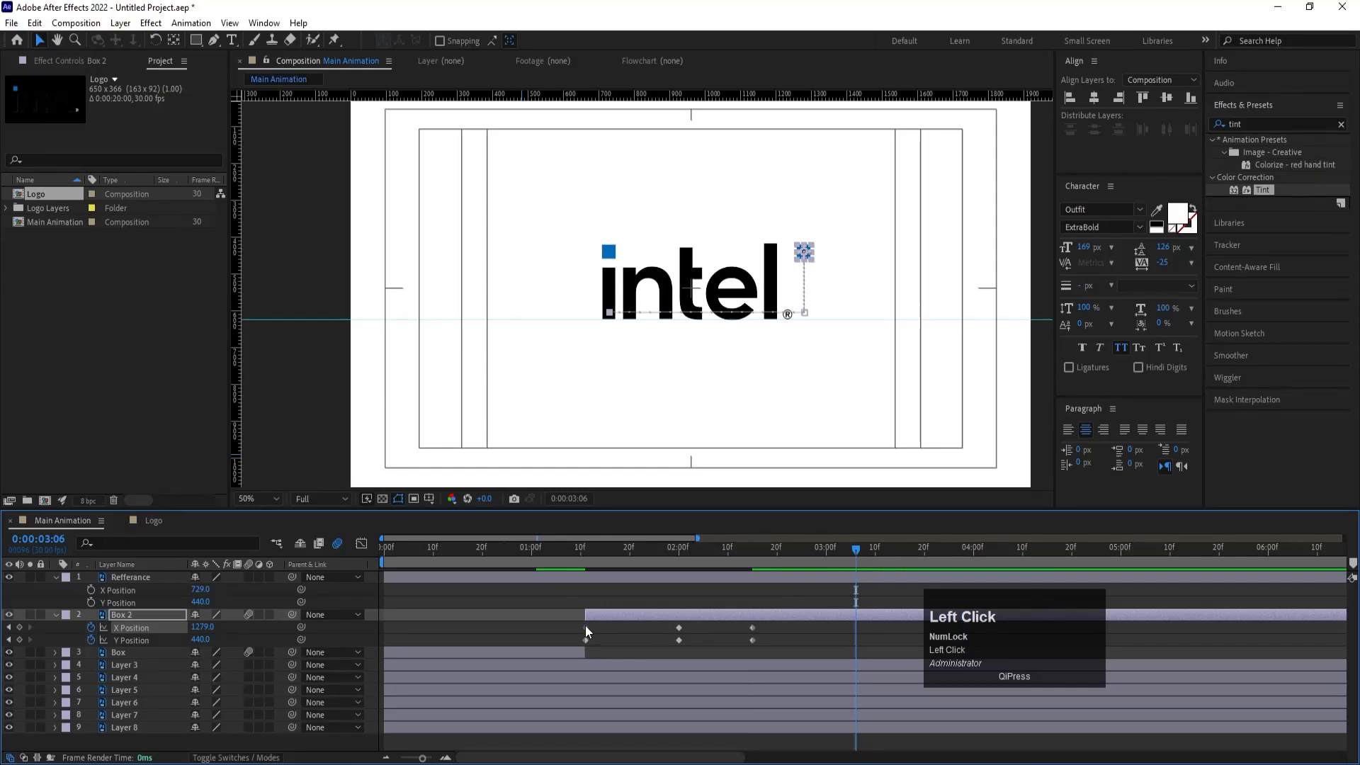
{"action": "key", "text": "ctrl+c"}
{"action": "key", "text": "ctrl+v"}
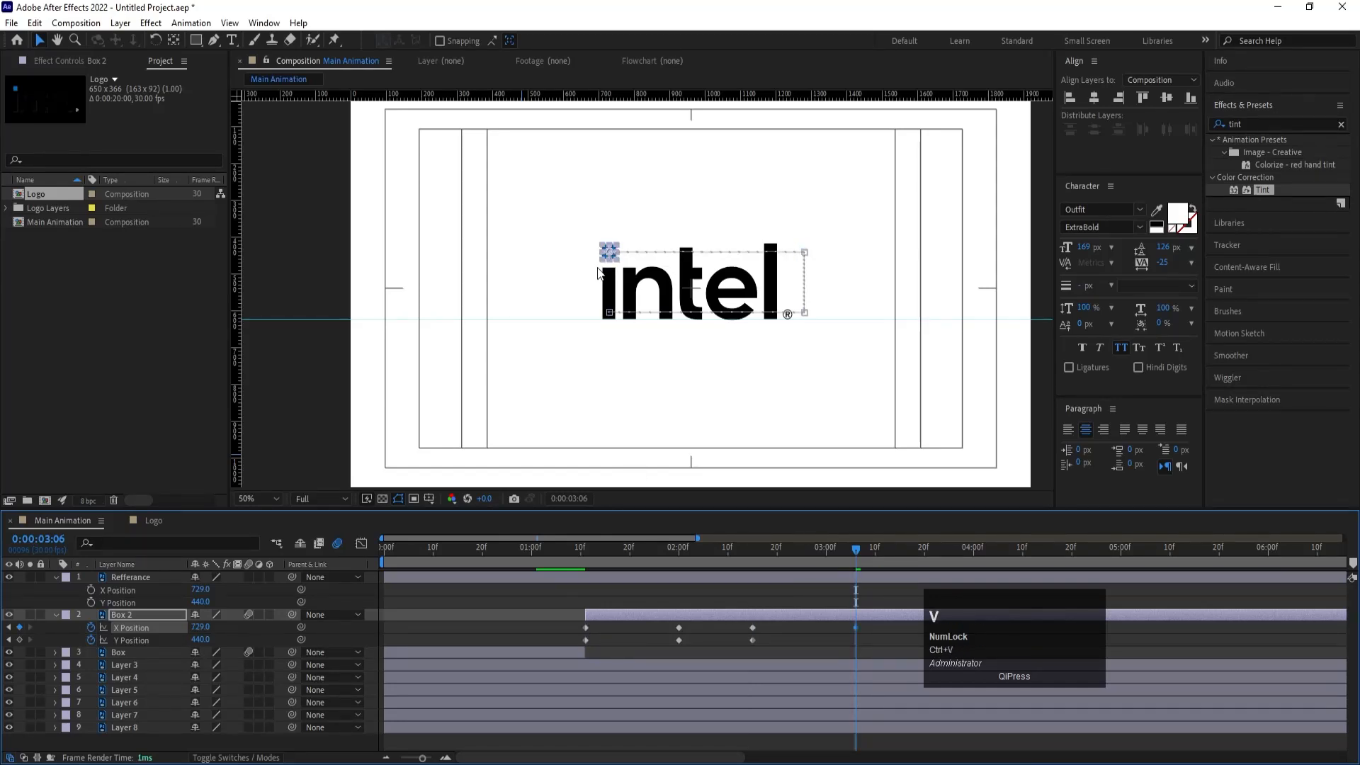
{"action": "left_click_drag", "start_coordinate": [662, 550], "coordinate": [571, 545]}
{"action": "key", "text": "space"}
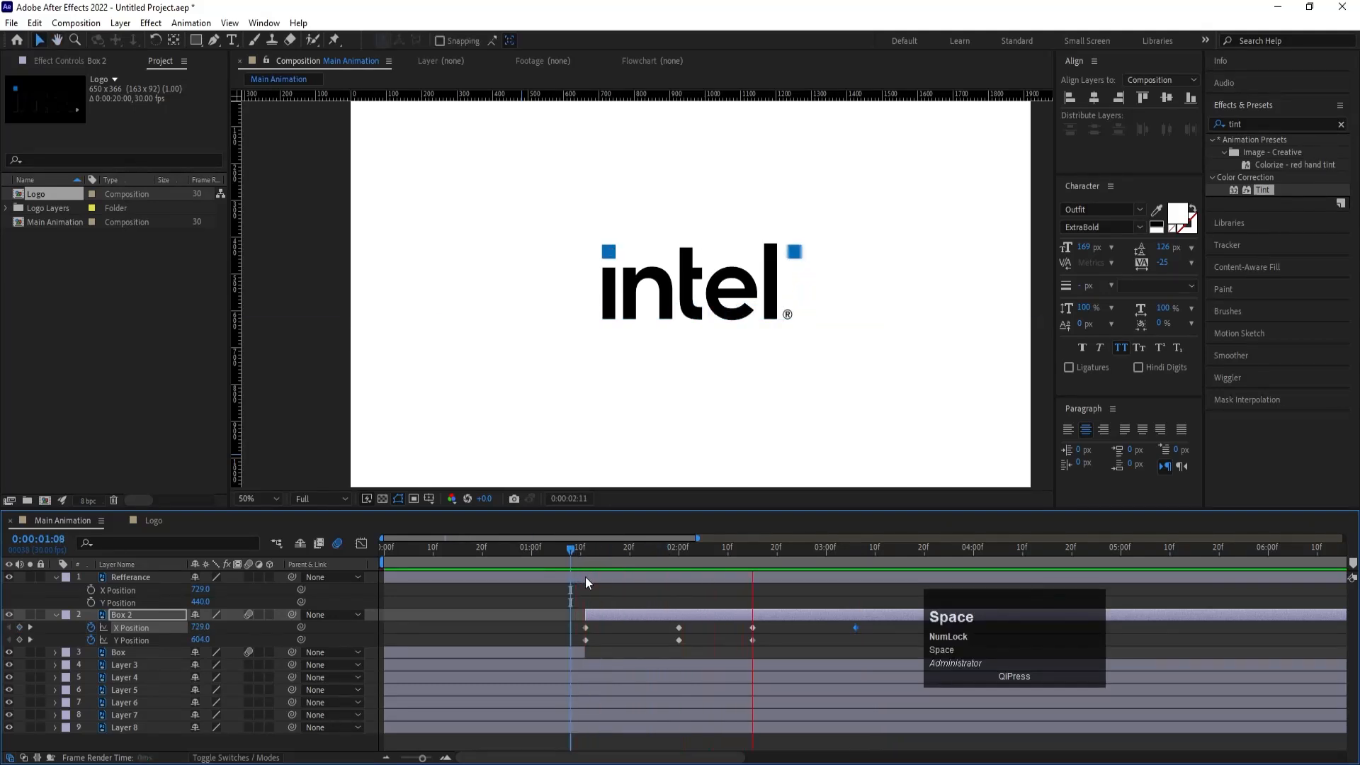
{"action": "key", "text": "space"}
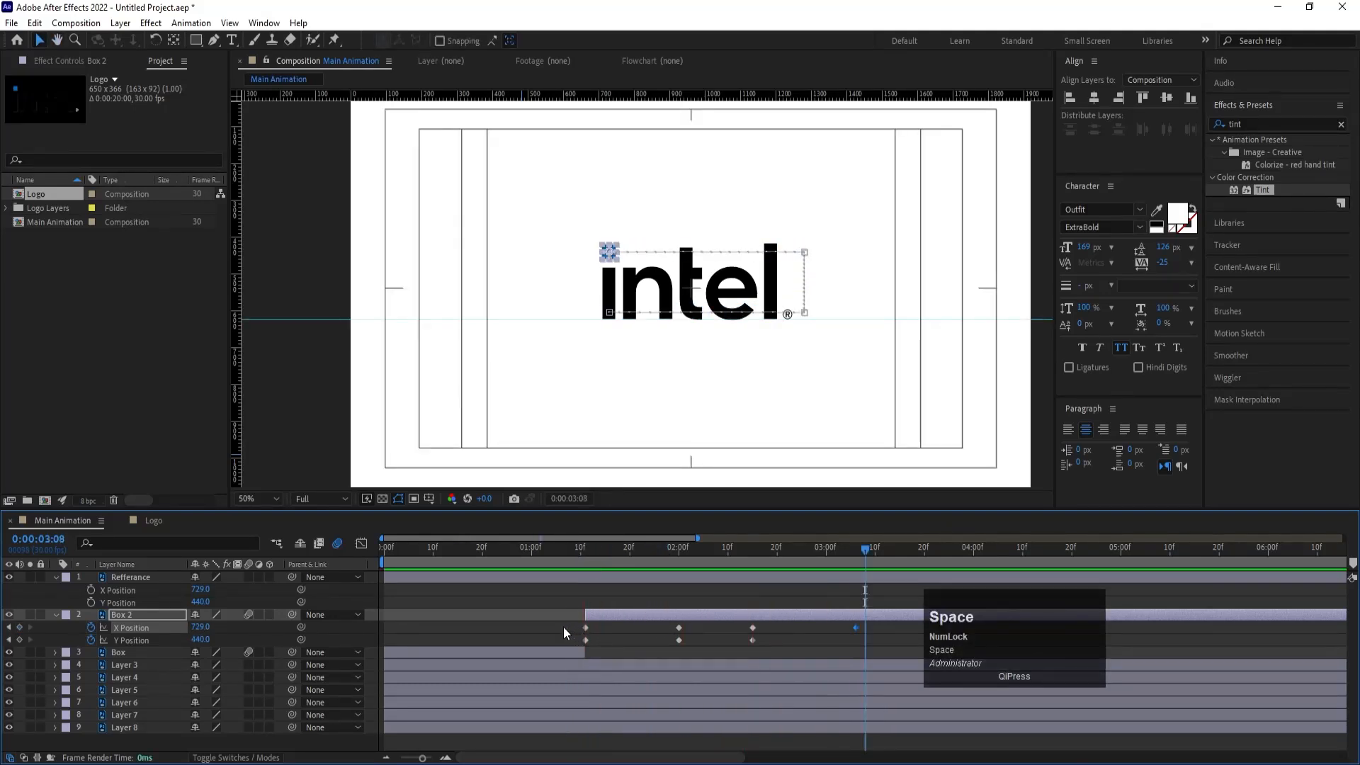
Step: Apply Easy Ease to all of Box 2's X and Y Position keyframes, sharpen their speed curves into mid-move peaks, and preview the motion
{"action": "left_click_drag", "start_coordinate": [563, 626], "coordinate": [866, 648]}
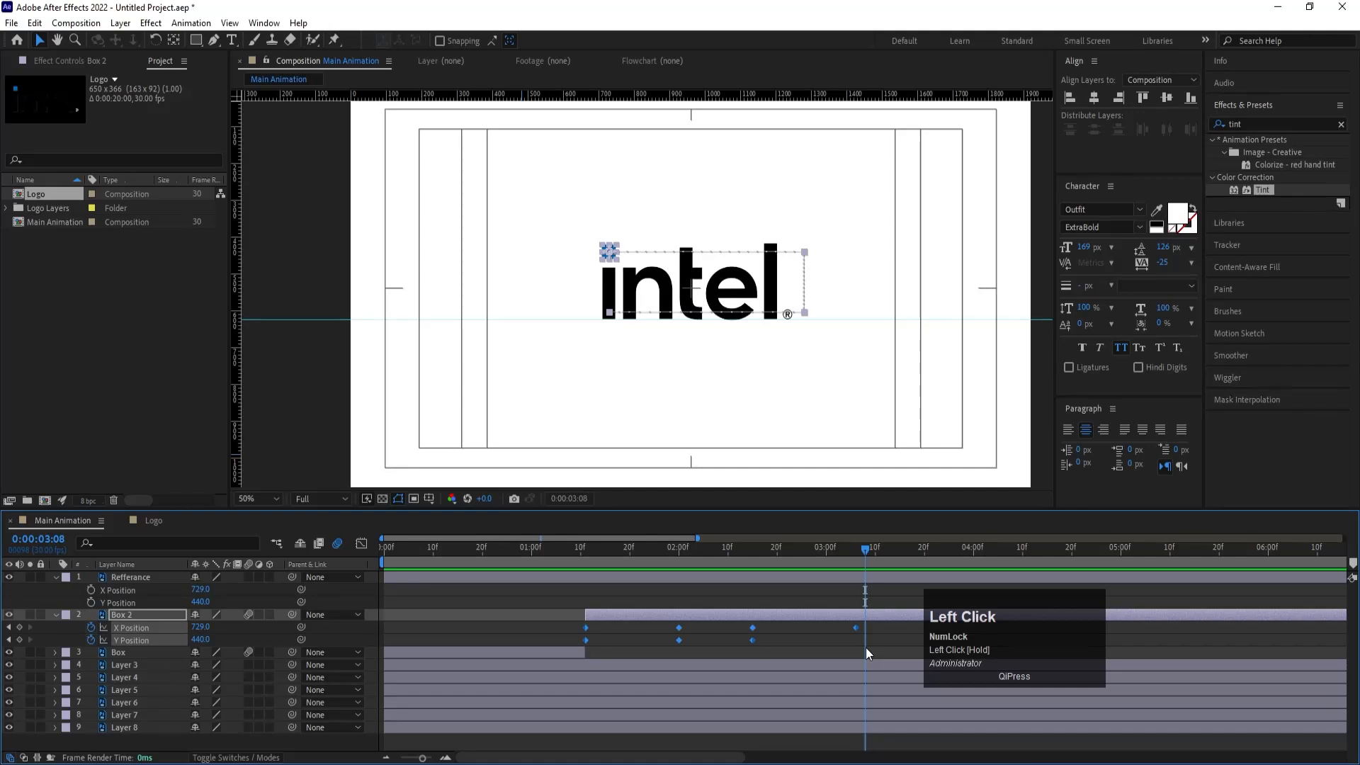
{"action": "key", "text": "F9"}
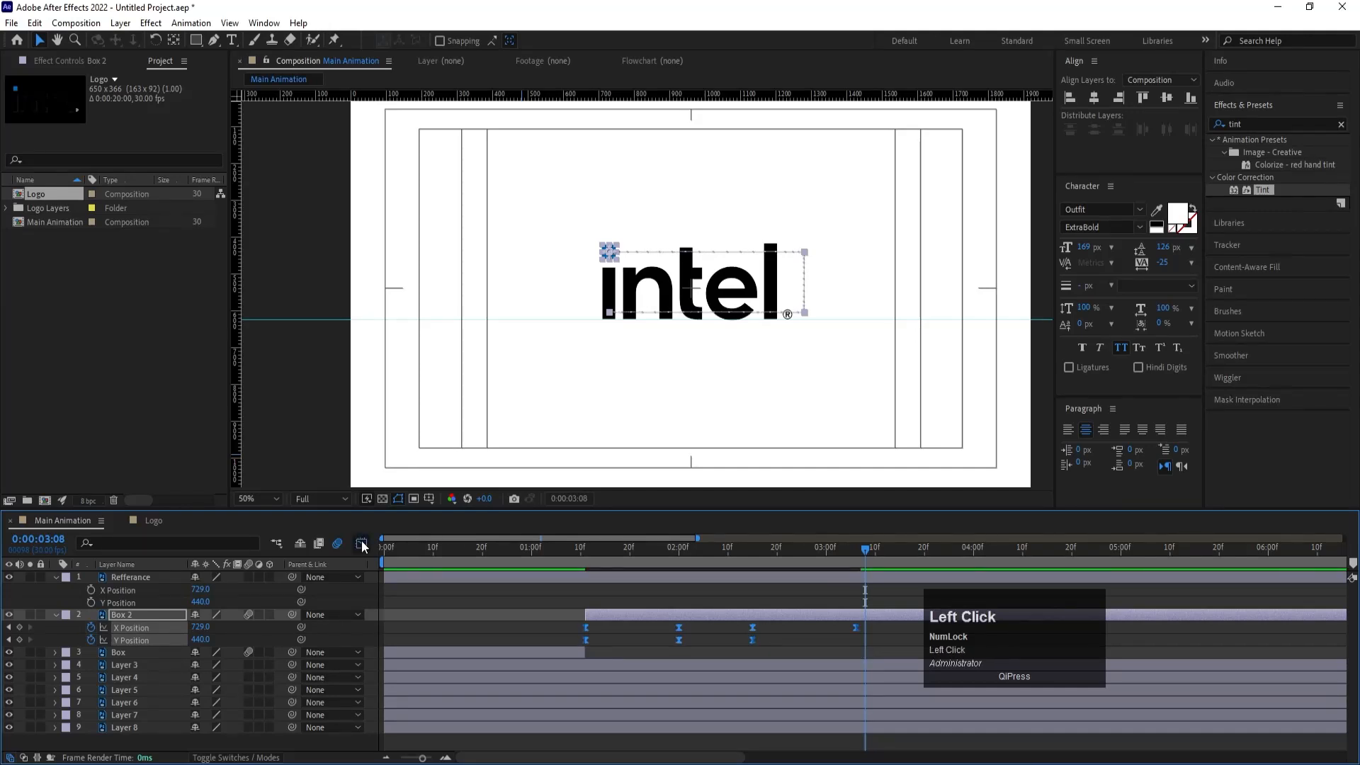
{"action": "left_click", "coordinate": [362, 543]}
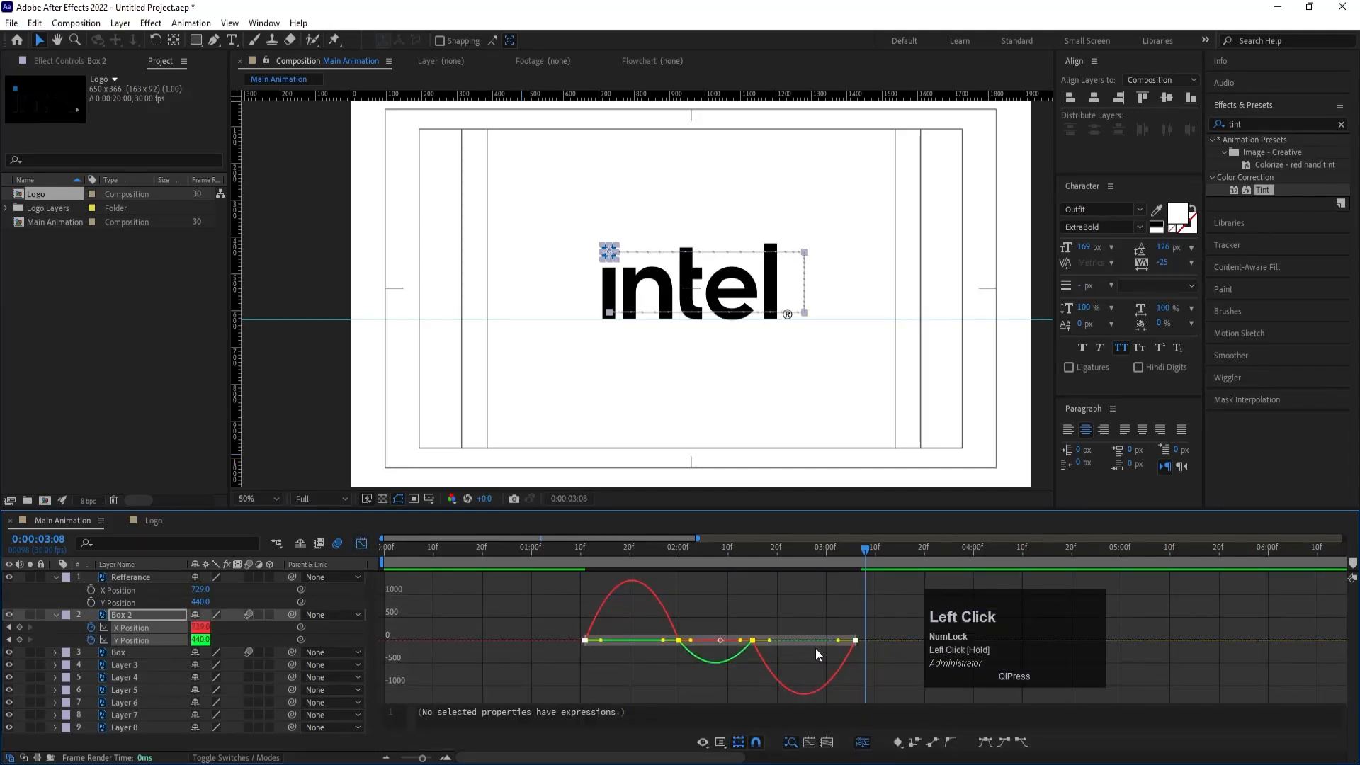
{"action": "left_click_drag", "start_coordinate": [837, 641], "coordinate": [786, 644]}
{"action": "left_click", "coordinate": [578, 560]}
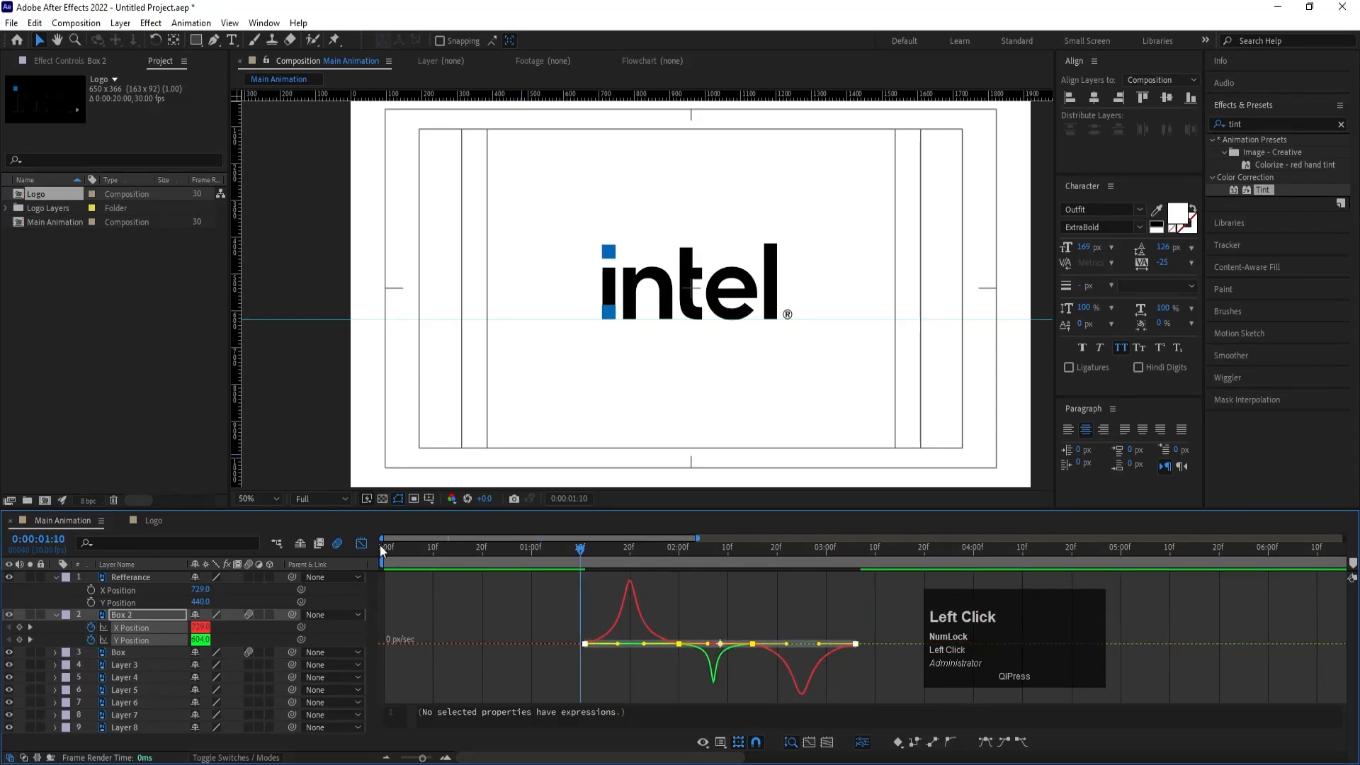
{"action": "left_click", "coordinate": [360, 543]}
{"action": "key", "text": "space"}
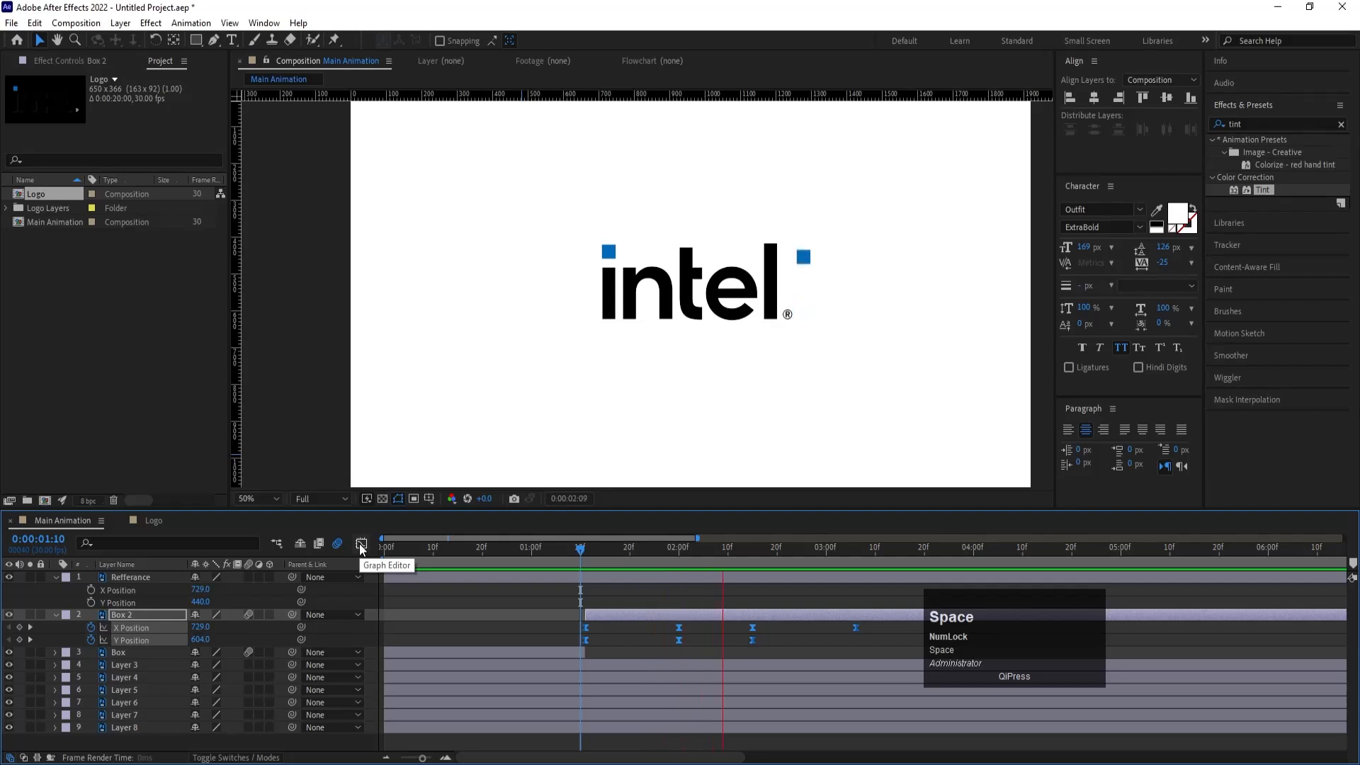
{"action": "key", "text": "space"}
Step: Stretch Box 2's Position keyframes proportionally so the last one lands at 5:00, and preview the slower animation from the start
{"action": "key", "text": "minus"}
{"action": "key", "text": "minus"}
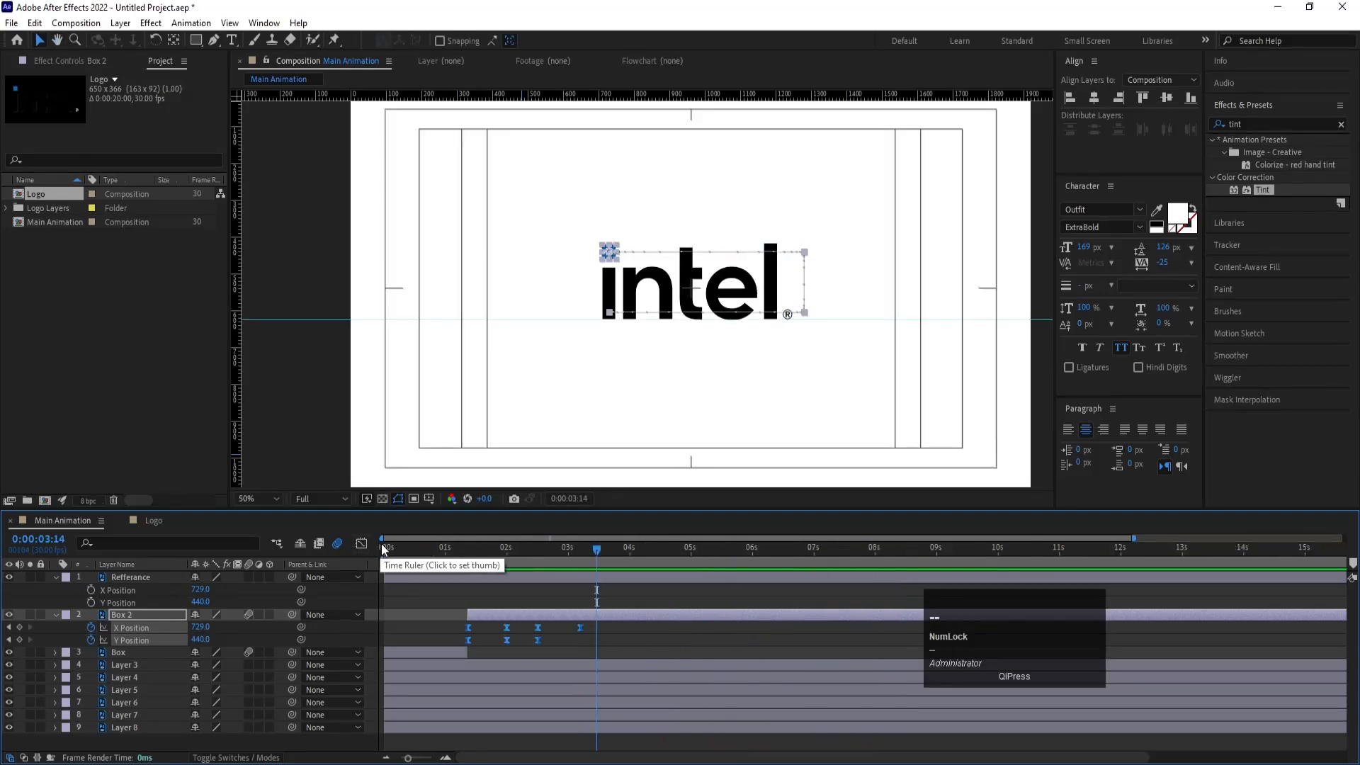
{"action": "left_click_drag", "start_coordinate": [580, 627], "coordinate": [690, 628], "text": "alt"}
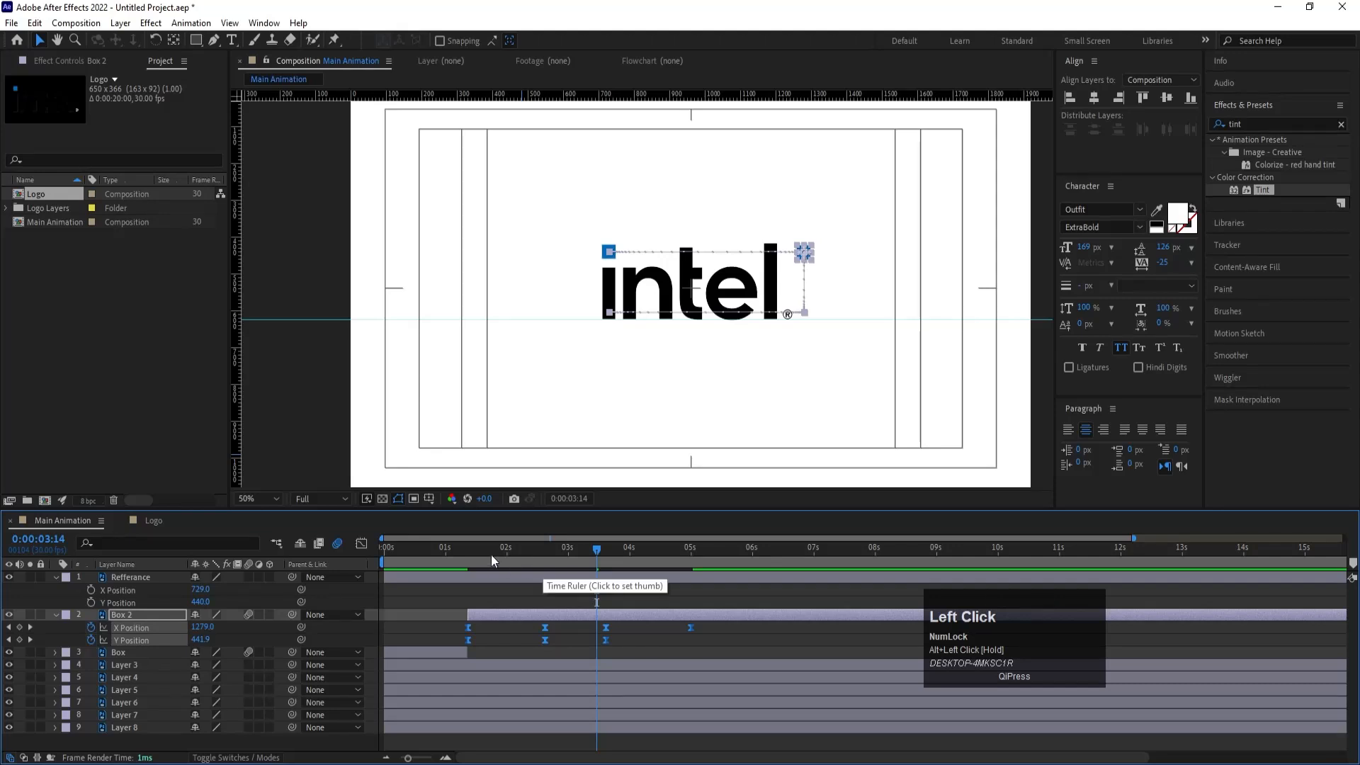
{"action": "left_click_drag", "start_coordinate": [491, 555], "coordinate": [347, 562]}
{"action": "key", "text": "space"}
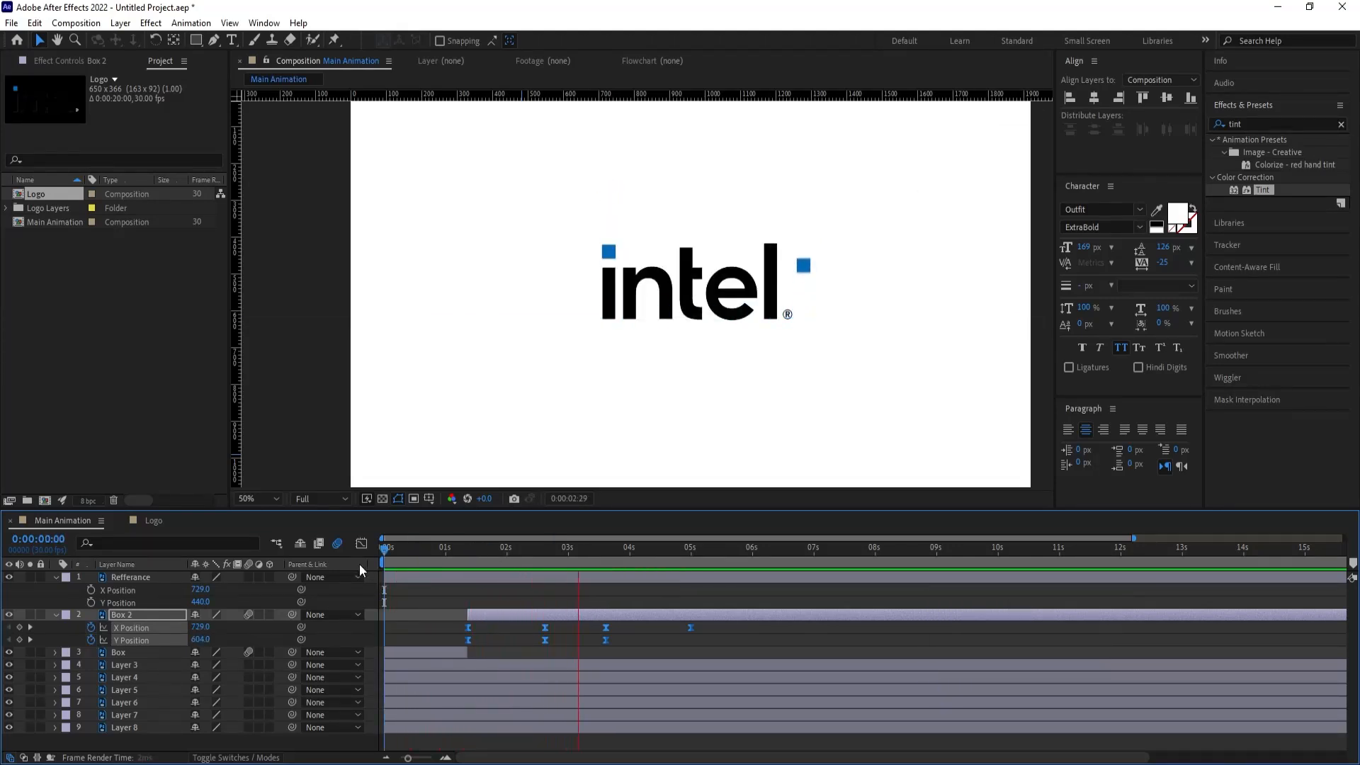
{"action": "key", "text": "space"}
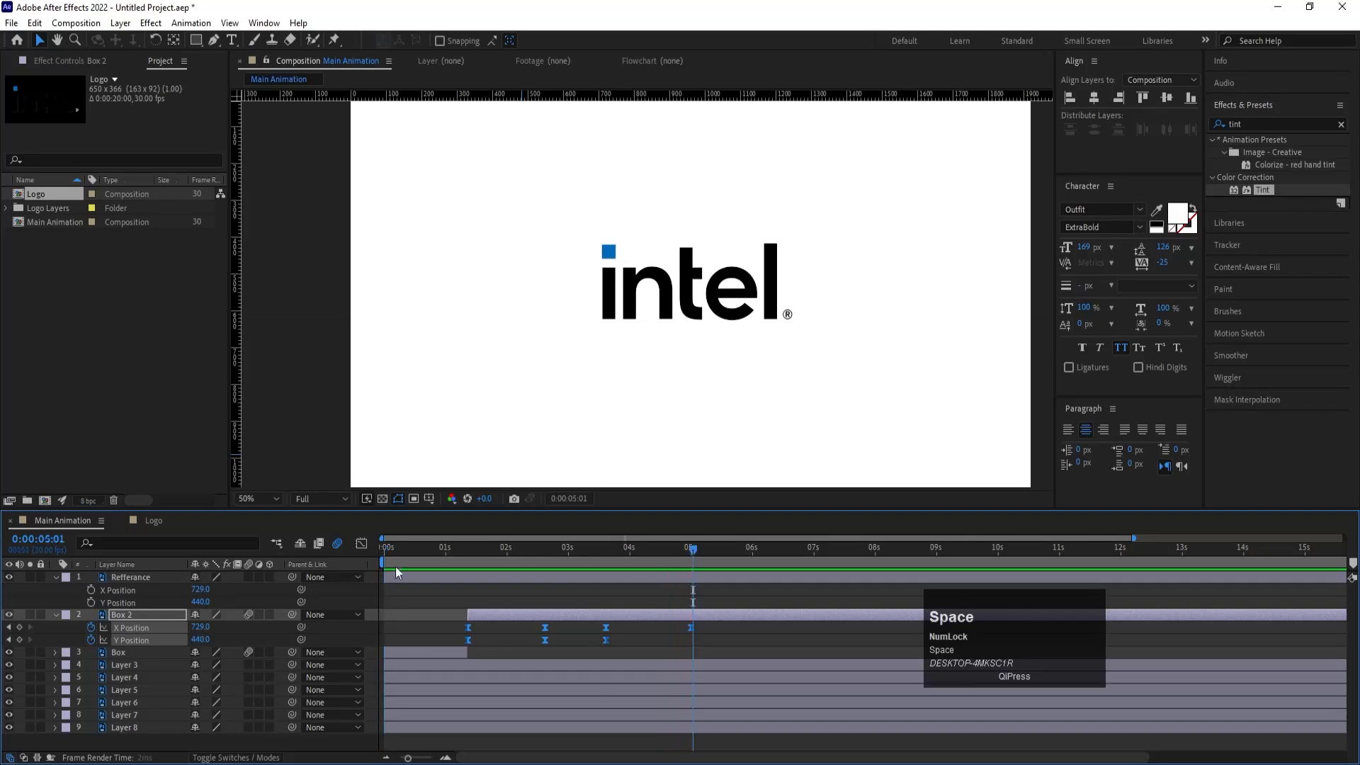
{"action": "left_click", "coordinate": [74, 593]}
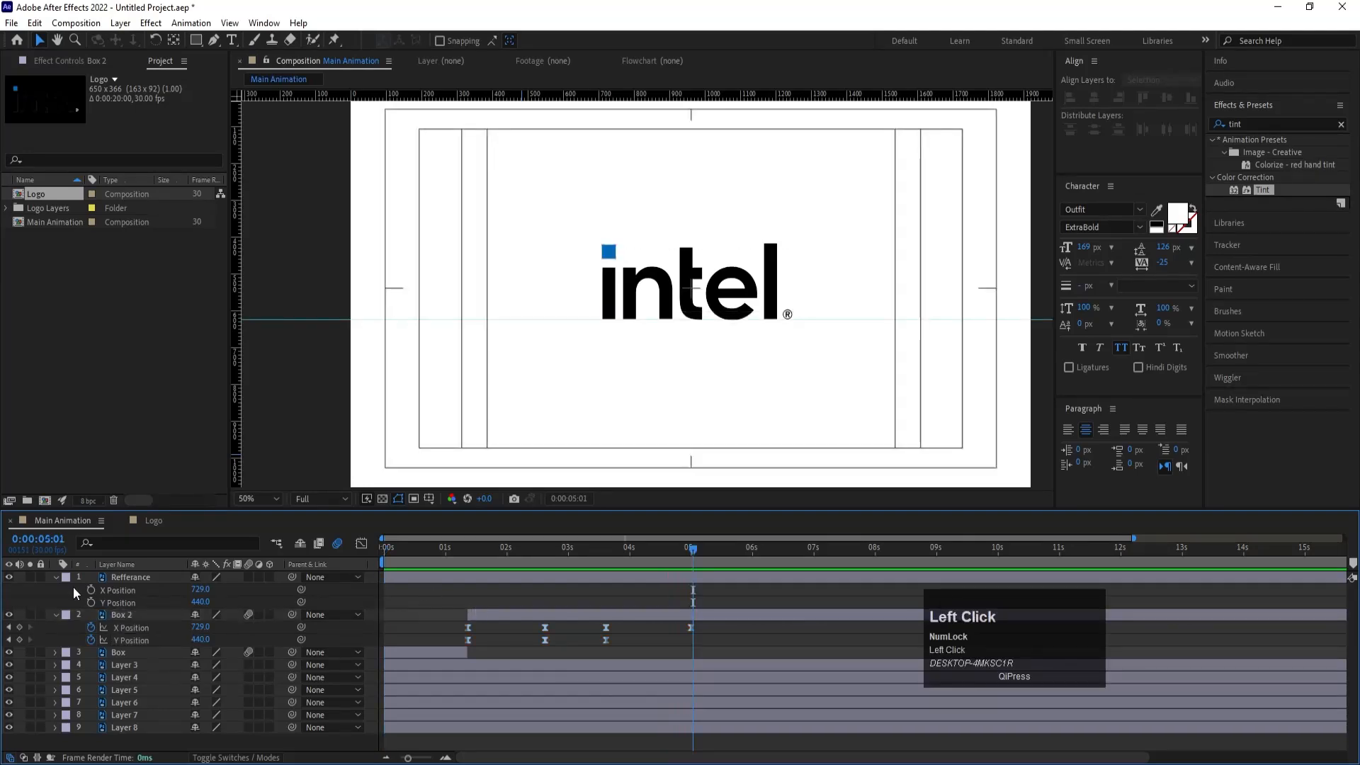
Step: Delete the Refferance layer and preview the animation from the start
{"action": "left_click", "coordinate": [112, 576]}
{"action": "key", "text": "Delete"}
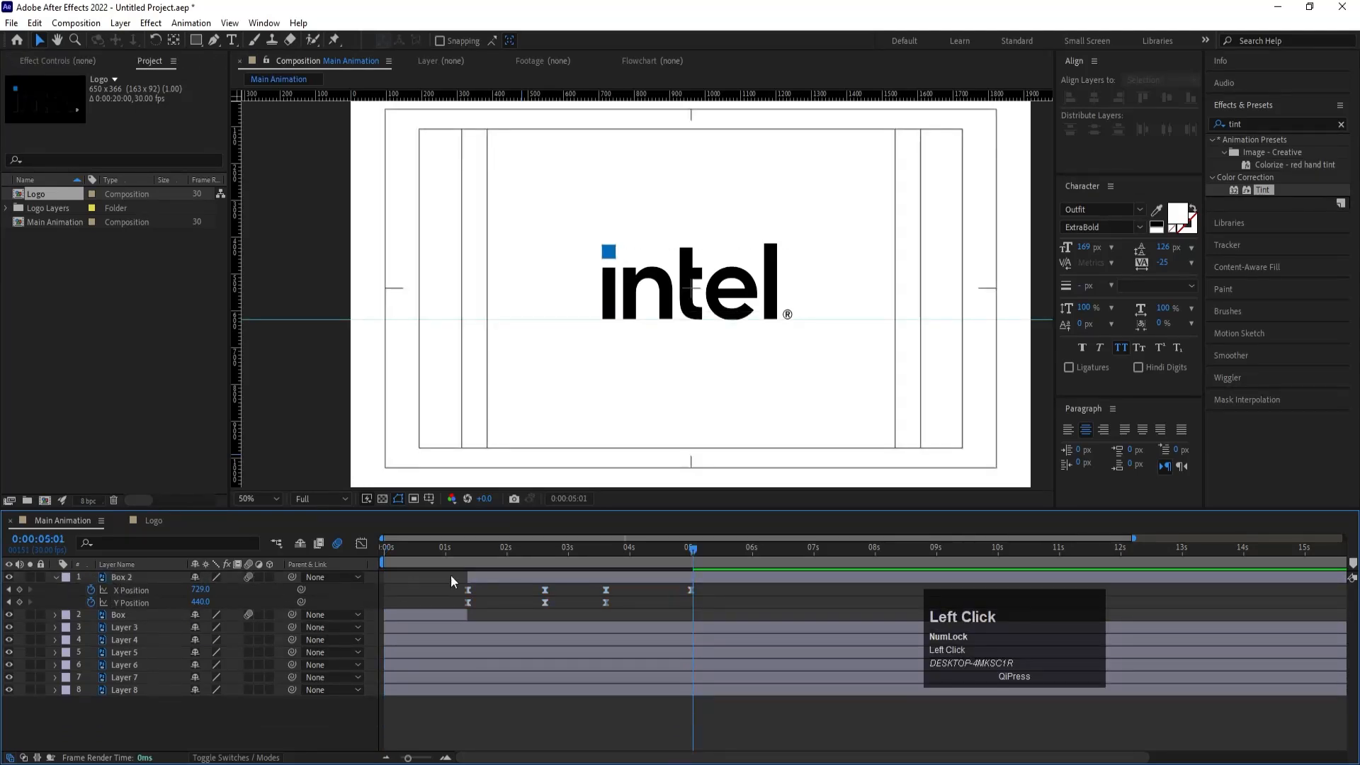
{"action": "left_click_drag", "start_coordinate": [473, 556], "coordinate": [307, 563]}
{"action": "key", "text": "space"}
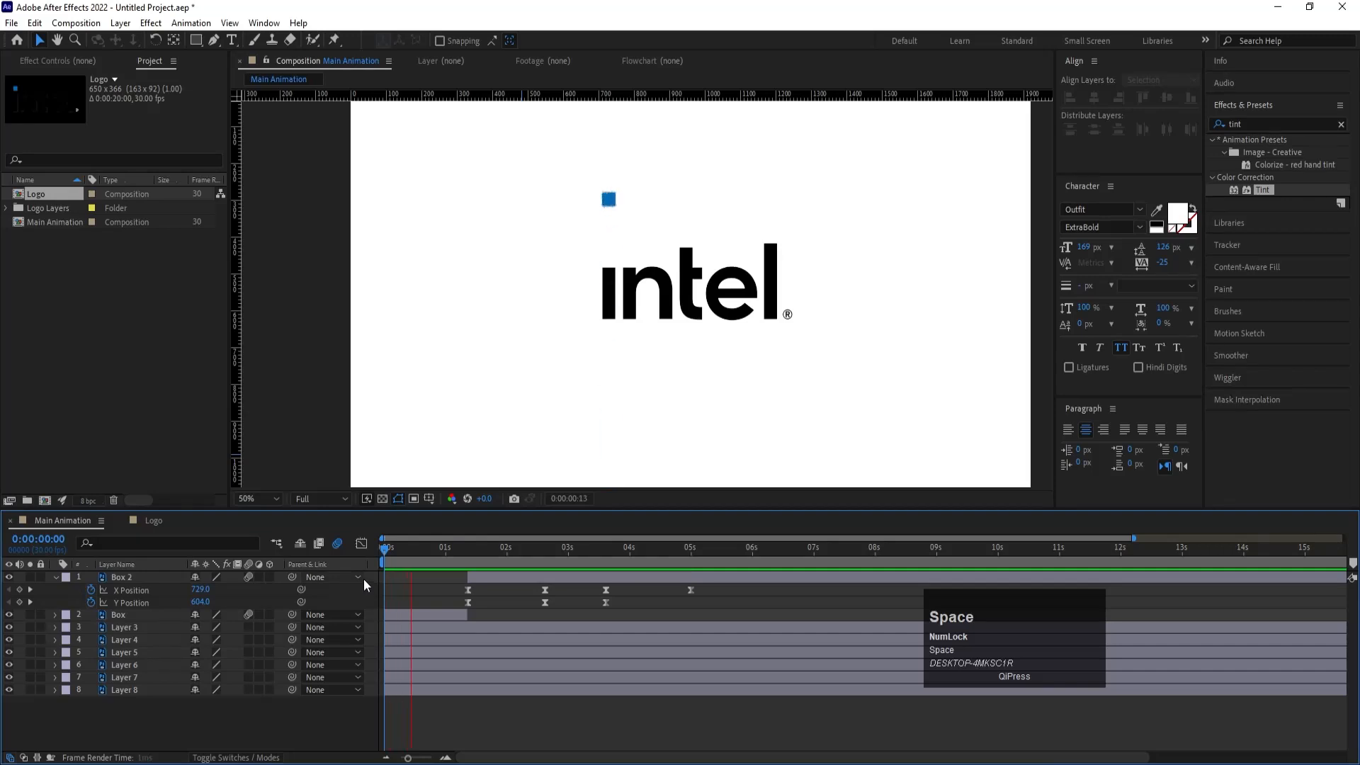
Step: Pre-compose Box 2 as Box 2 Comp 1 with all attributes moved into it, and trim the precomp's start to 1:11
{"action": "left_click", "coordinate": [480, 576]}
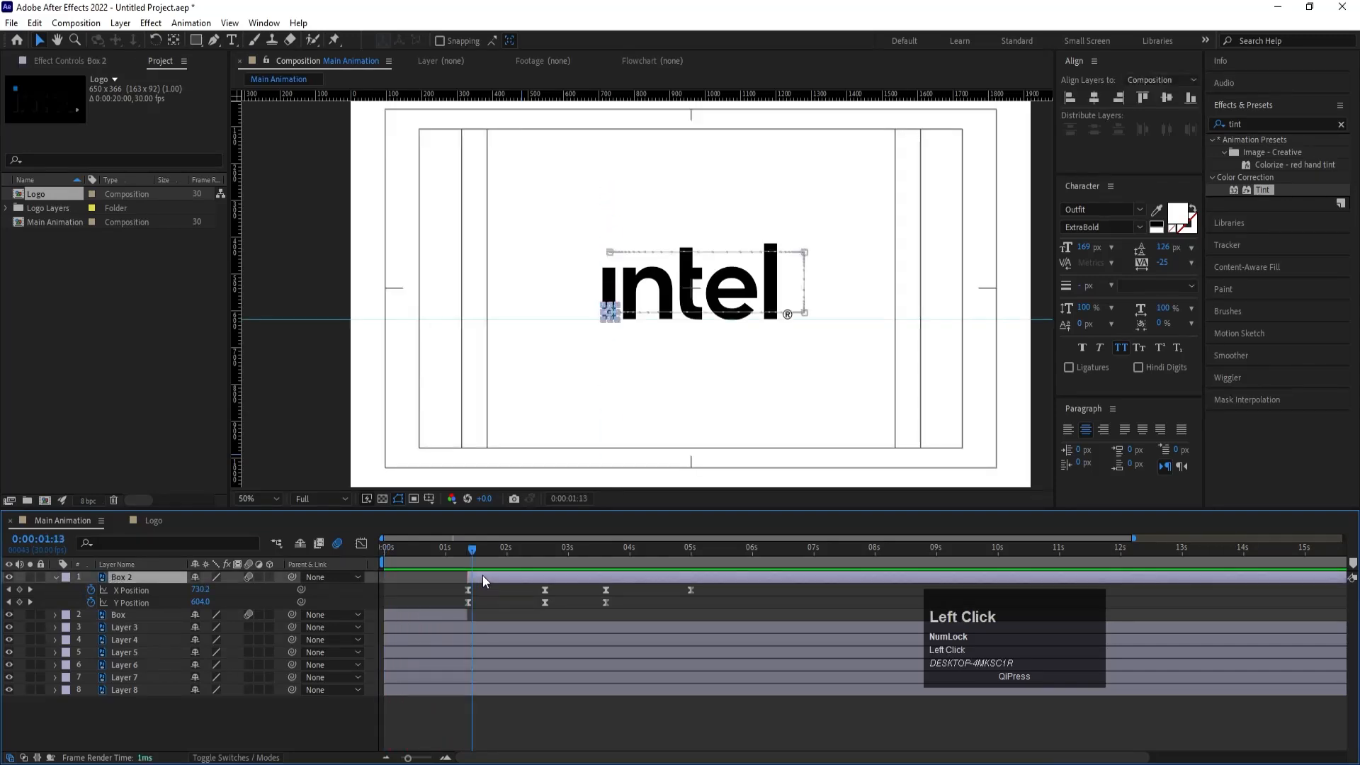
{"action": "key", "text": "j"}
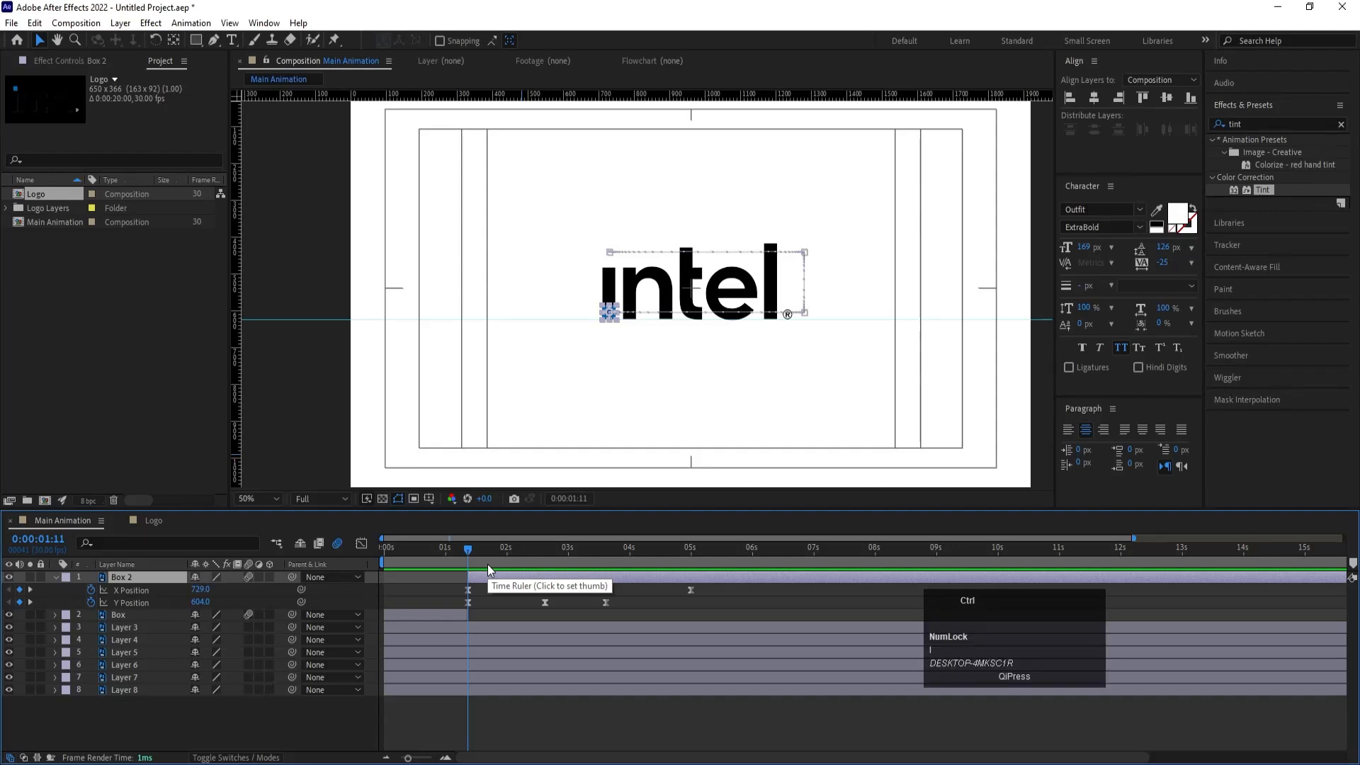
{"action": "key", "text": "ctrl+shift+c"}
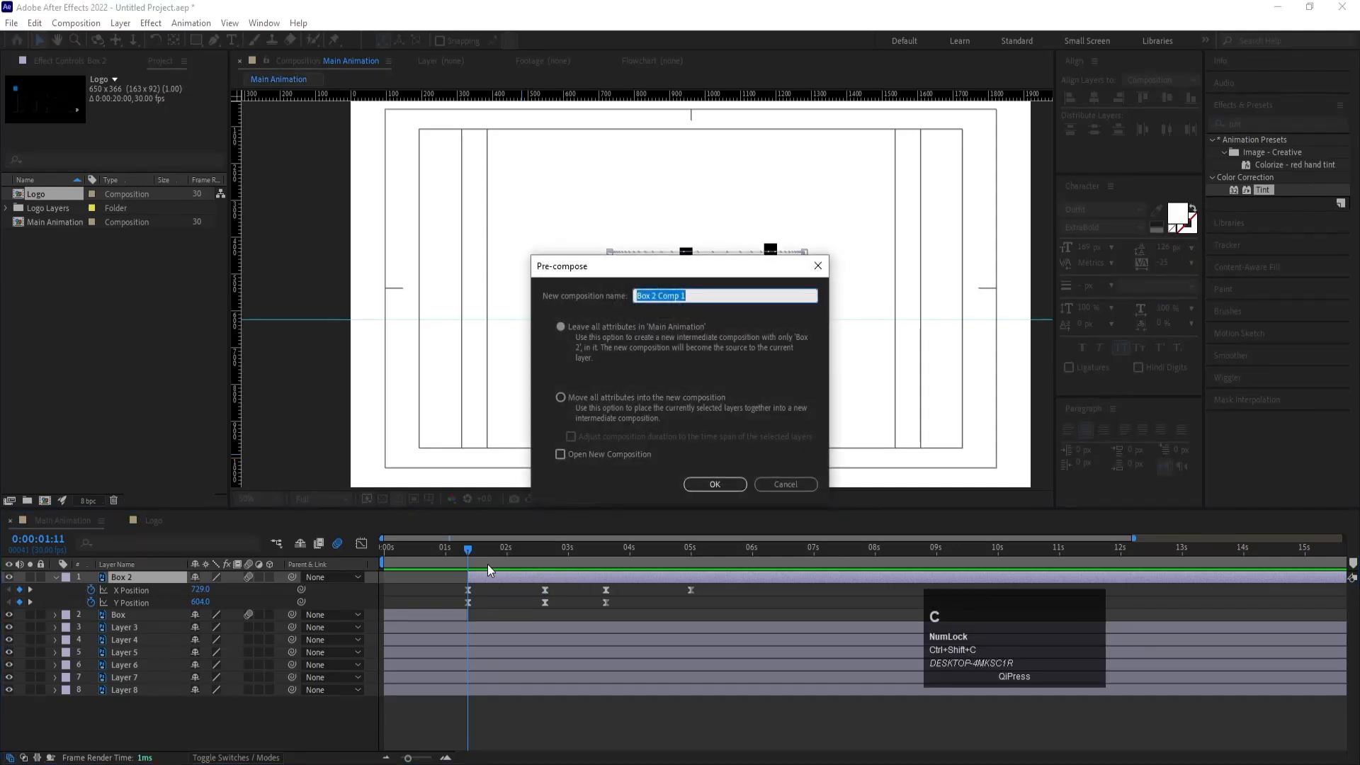
{"action": "left_click", "coordinate": [560, 399]}
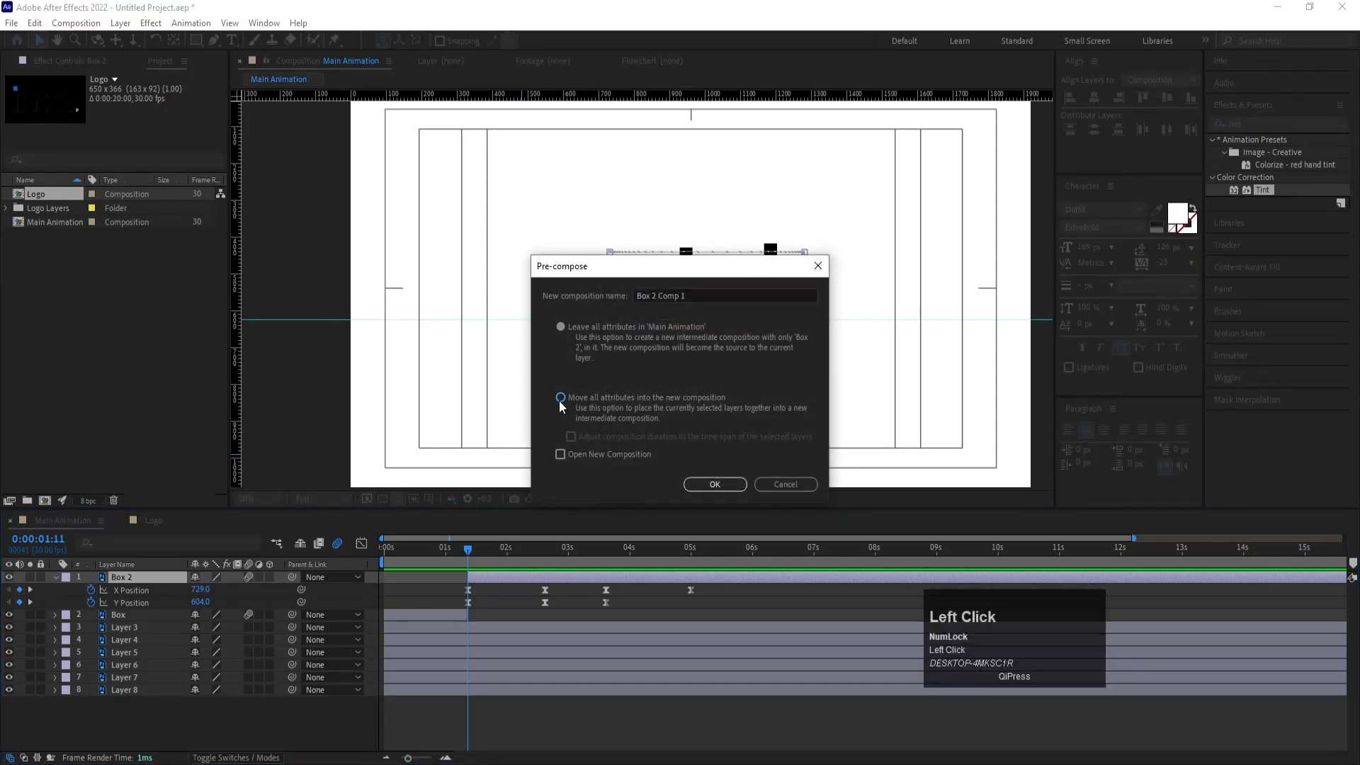
{"action": "left_click", "coordinate": [708, 484]}
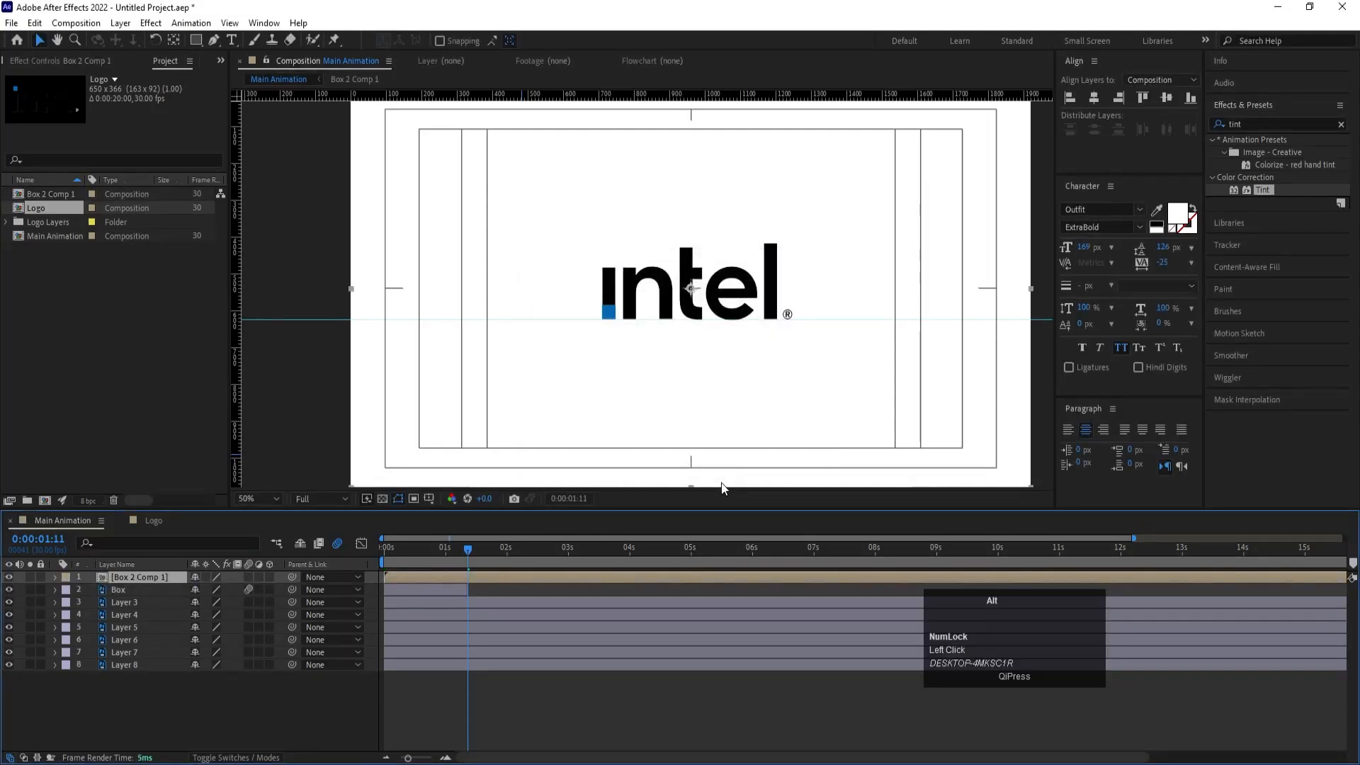
{"action": "key", "text": "alt+bracketleft"}
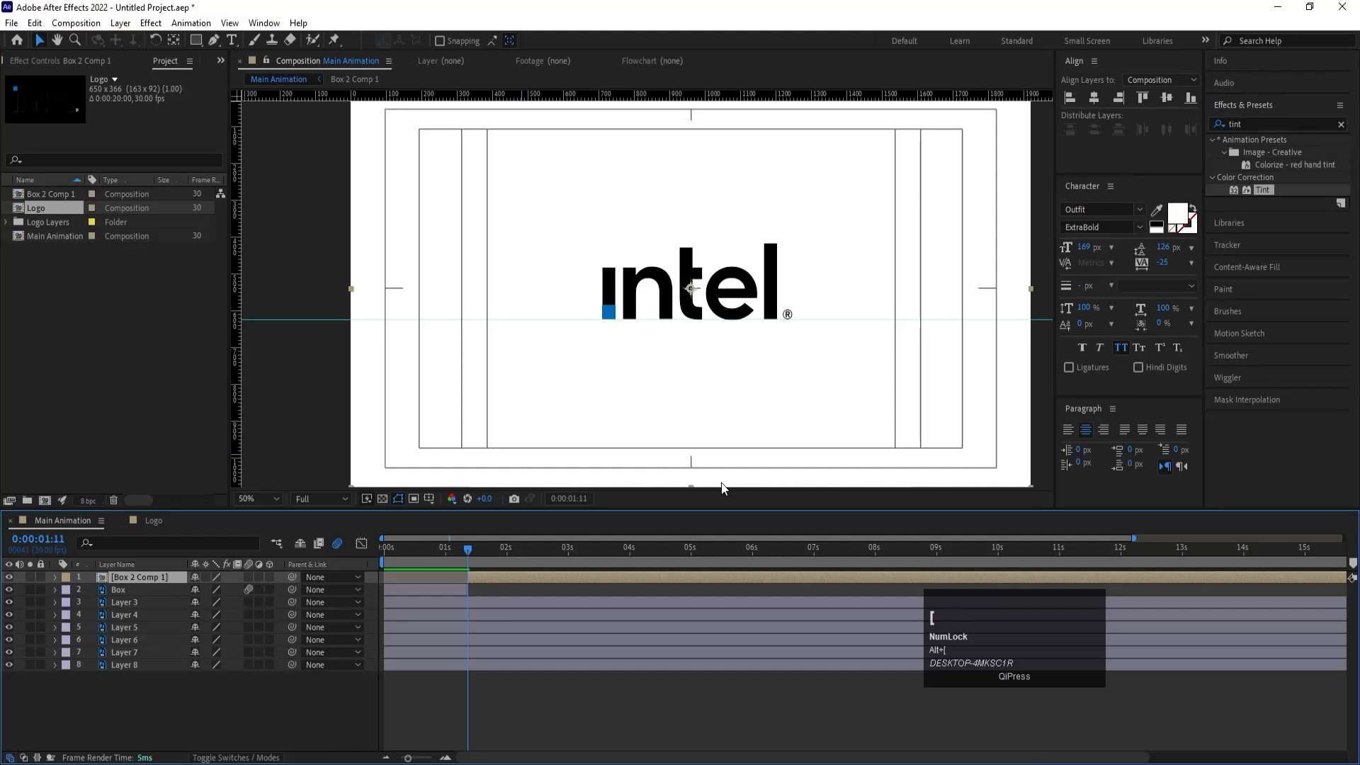
Step: Apply the Echo effect to Box 2 Comp 1 and play the motion to around 2:00
{"action": "left_click", "coordinate": [1254, 123]}
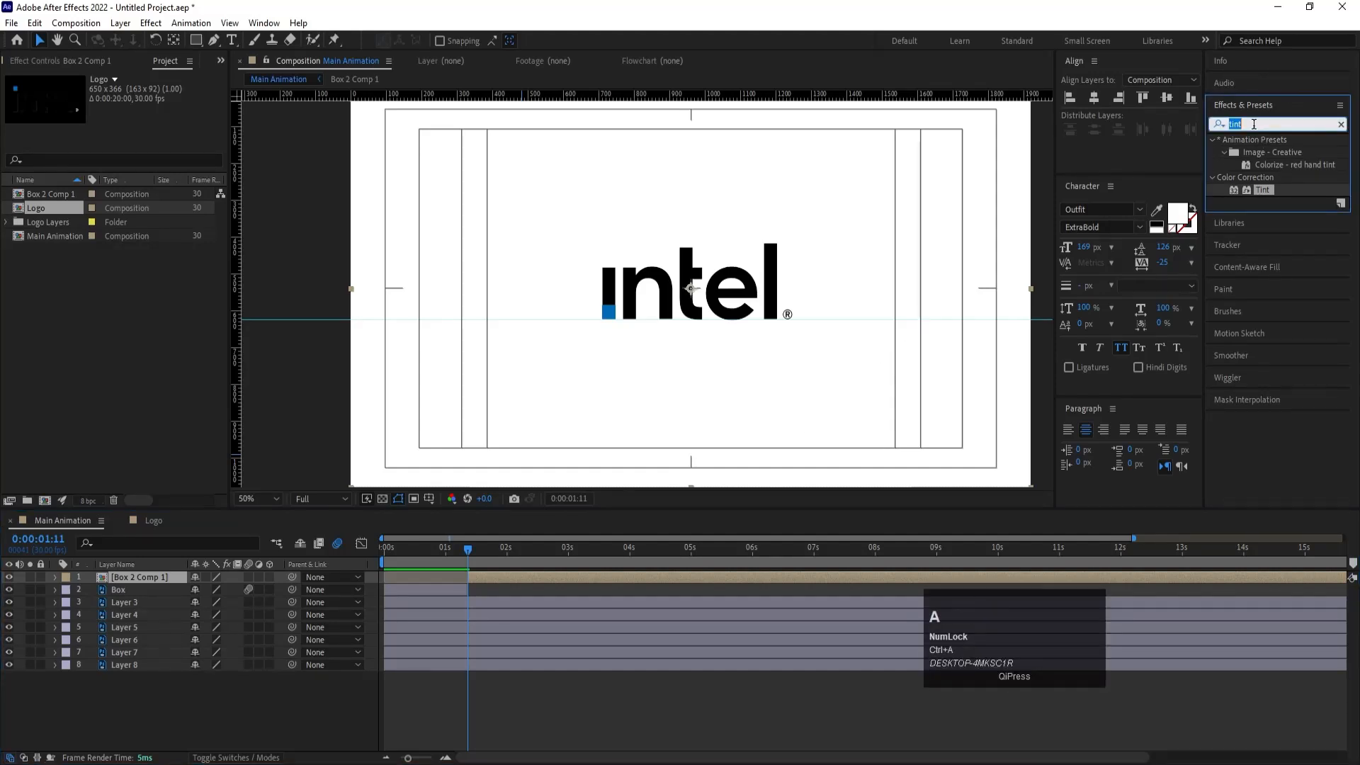
{"action": "type", "text": "ech"}
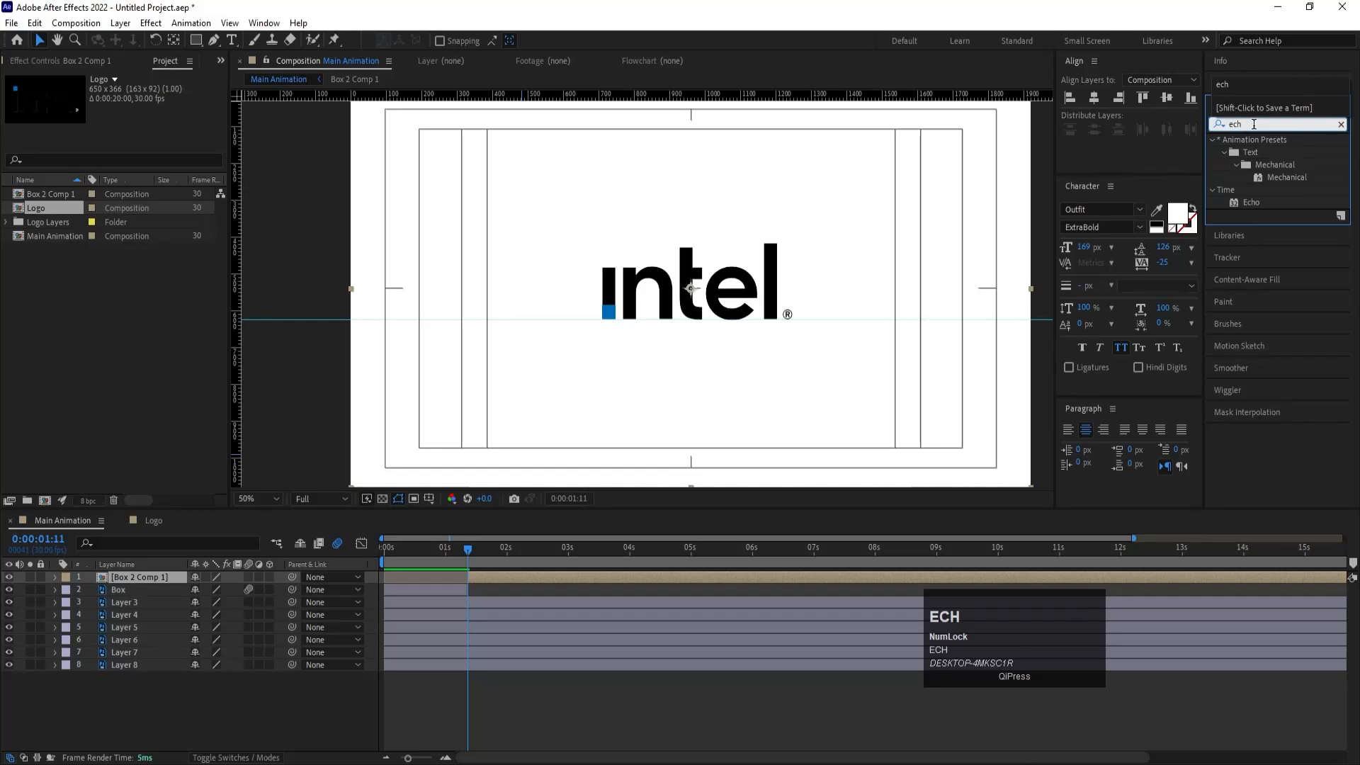
{"action": "double_click", "coordinate": [1249, 200]}
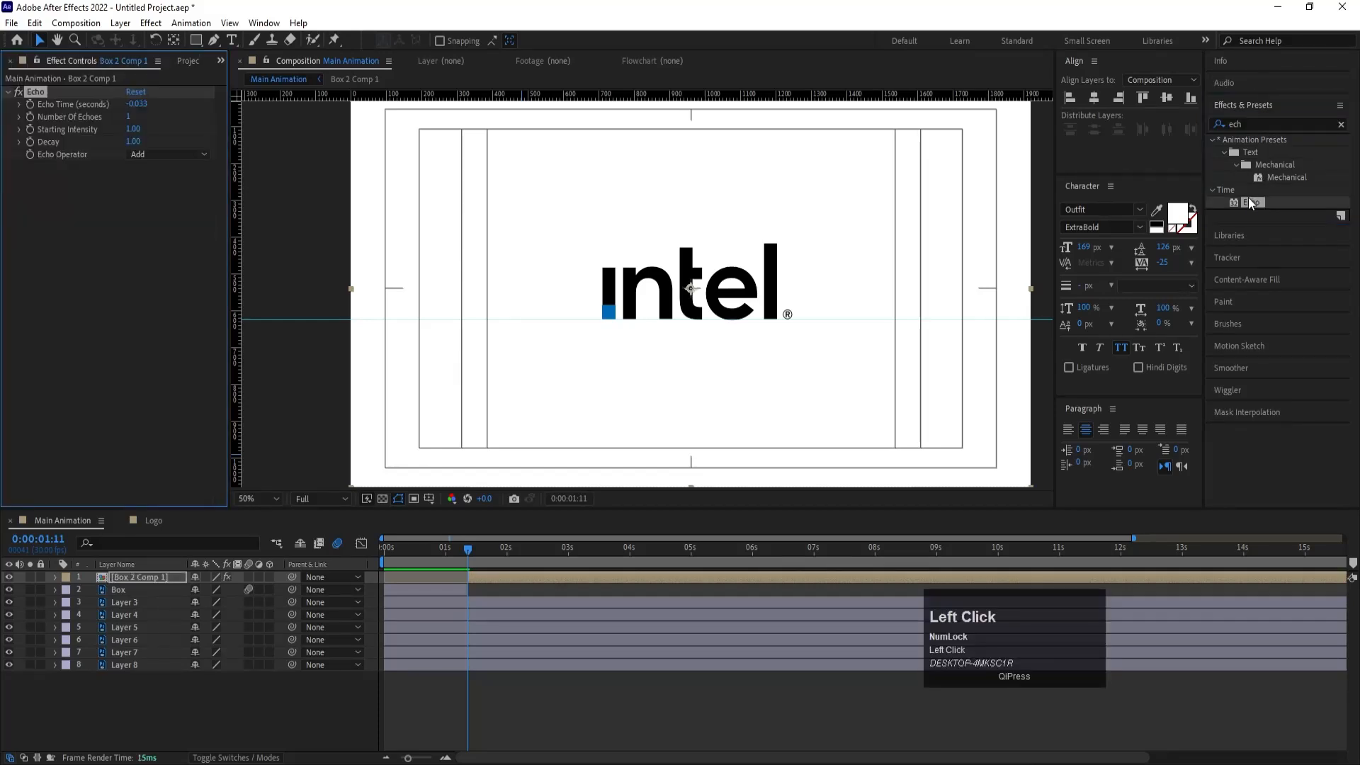
{"action": "key", "text": "space"}
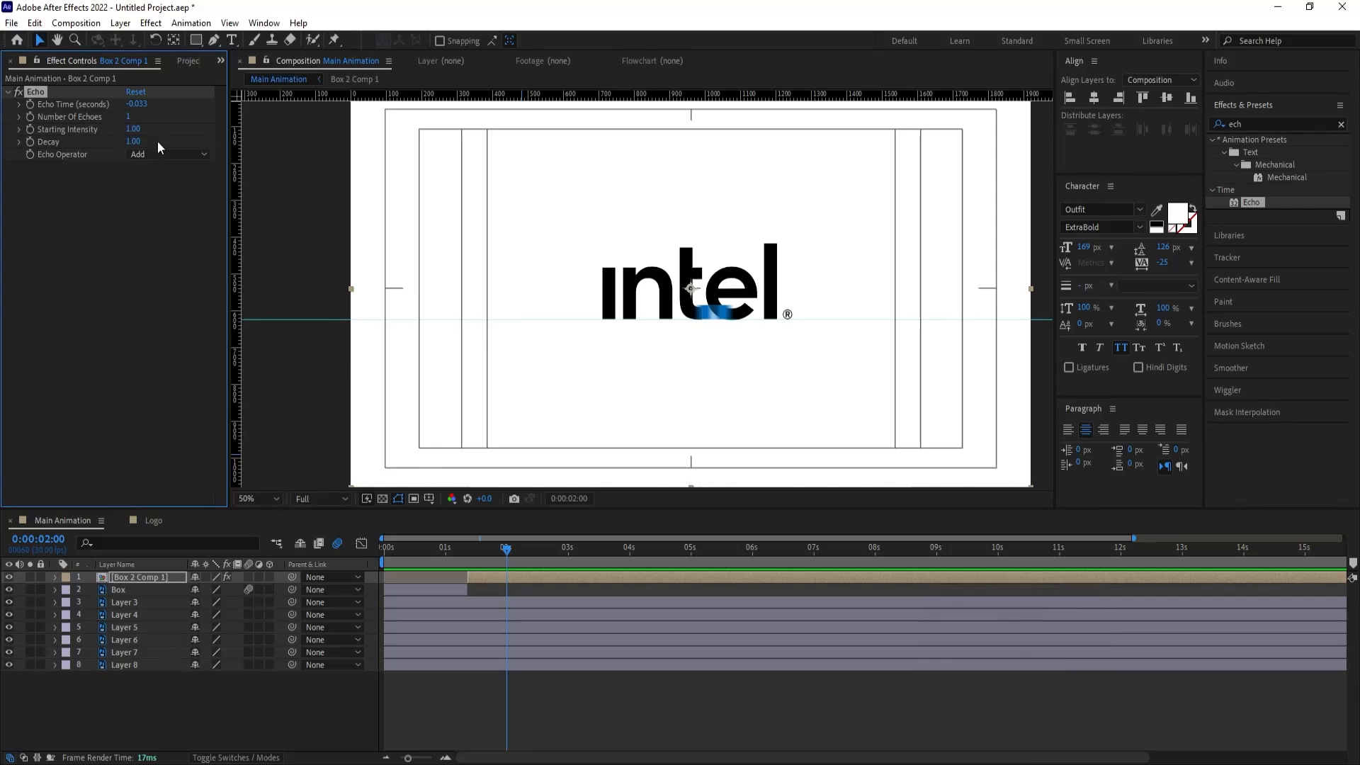
Step: Set the Echo effect's Number Of Echoes to 50 and its Echo Time to -0.003 seconds
{"action": "left_click", "coordinate": [131, 117]}
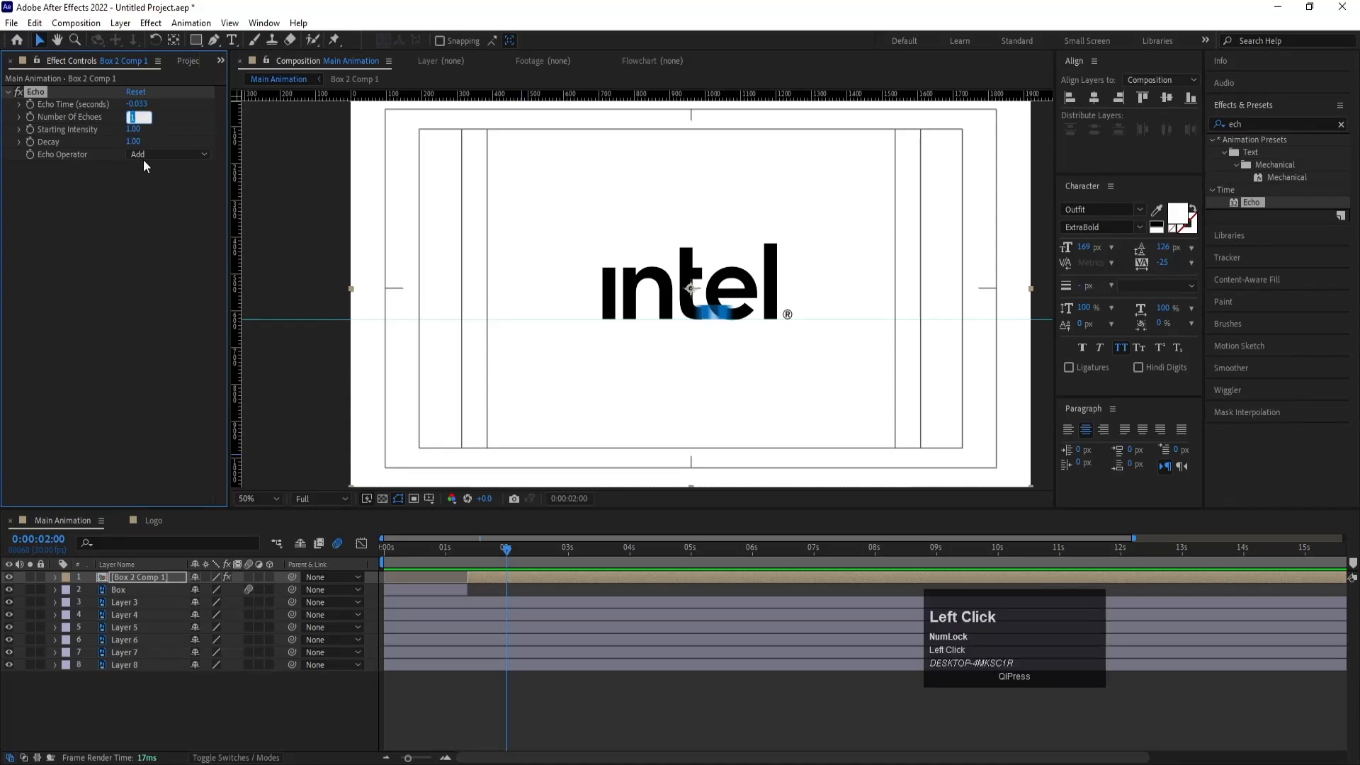
{"action": "type", "text": "50"}
{"action": "key", "text": "Return"}
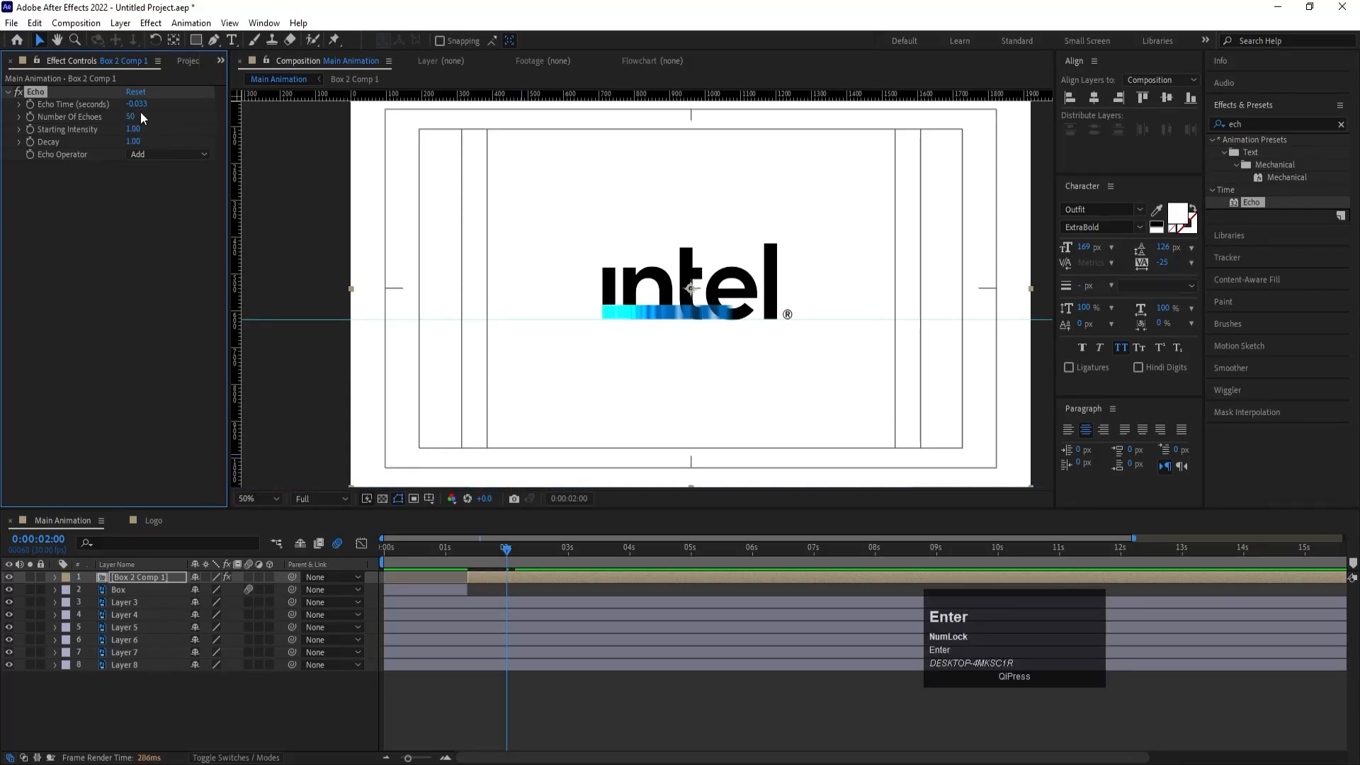
{"action": "left_click", "coordinate": [138, 105]}
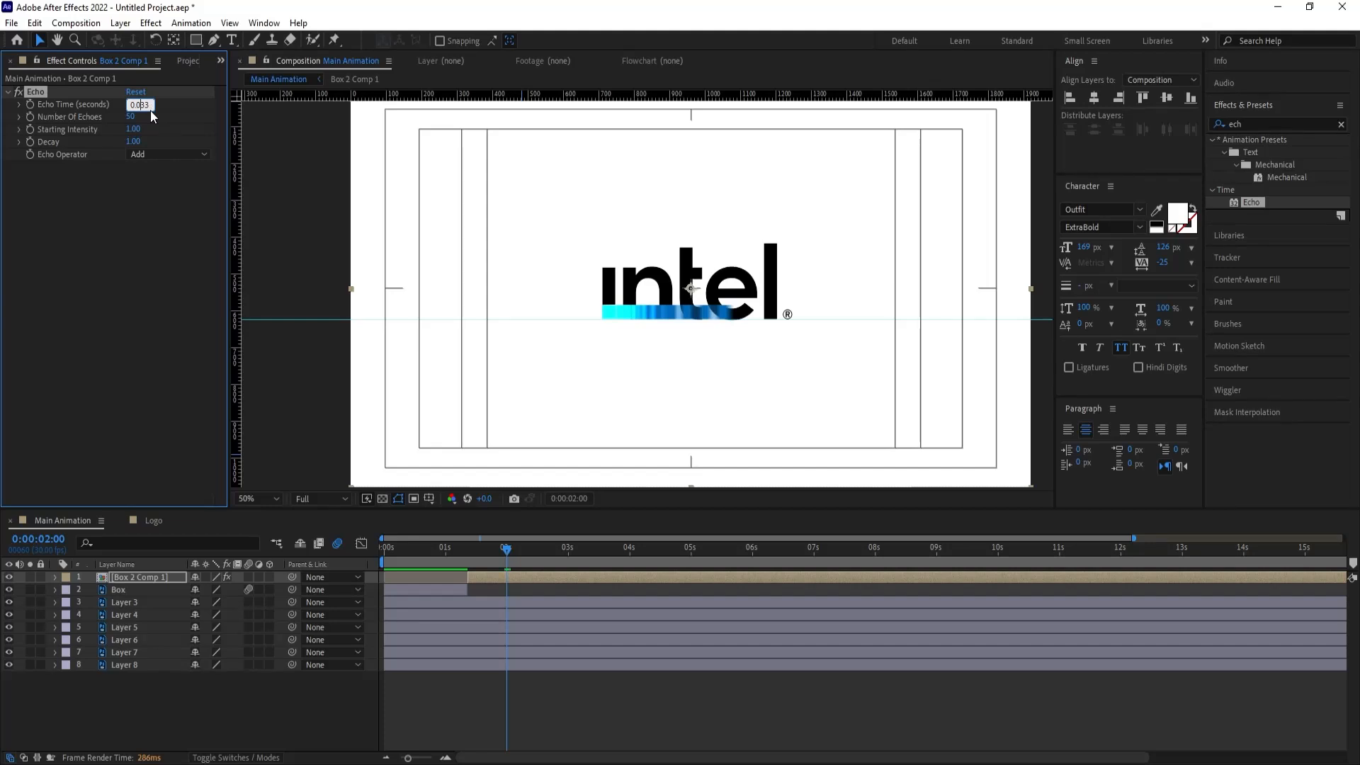
{"action": "left_click", "coordinate": [304, 707]}
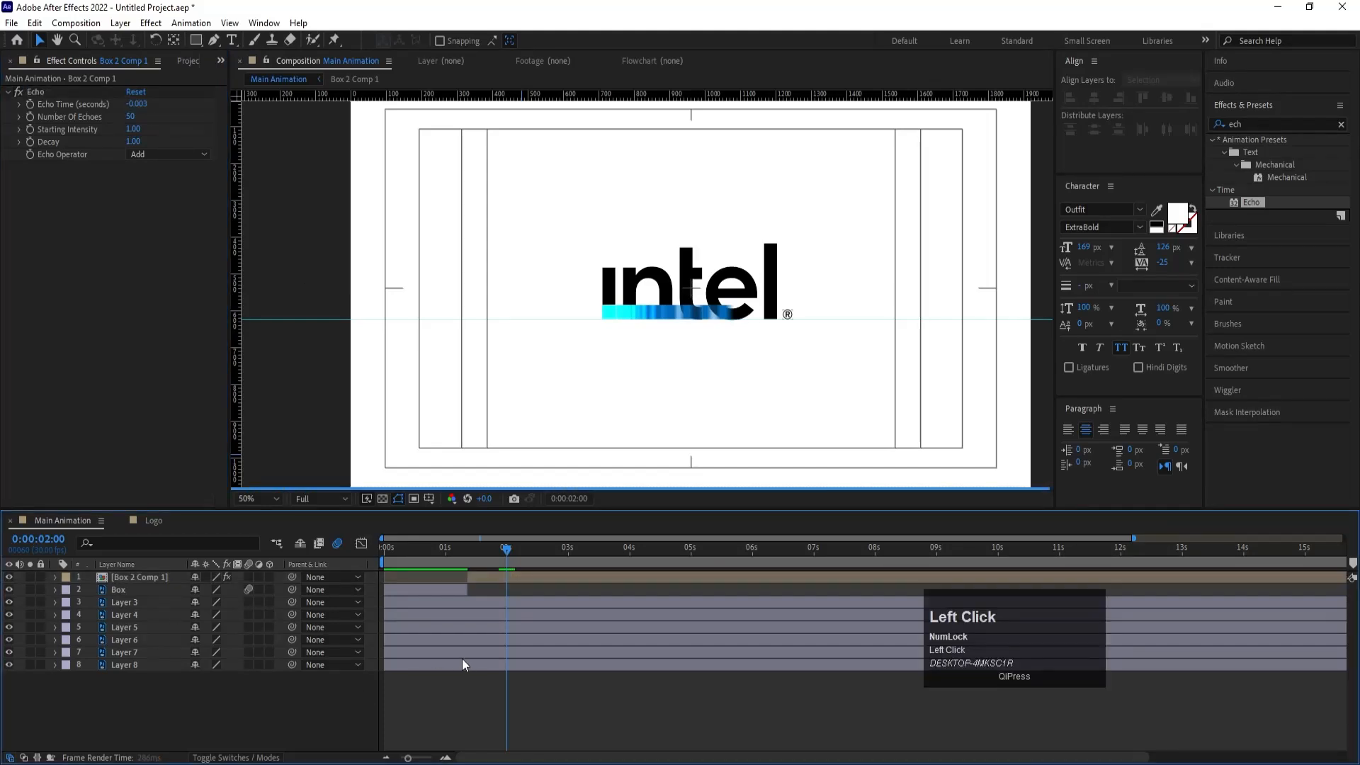
{"action": "left_click", "coordinate": [487, 580]}
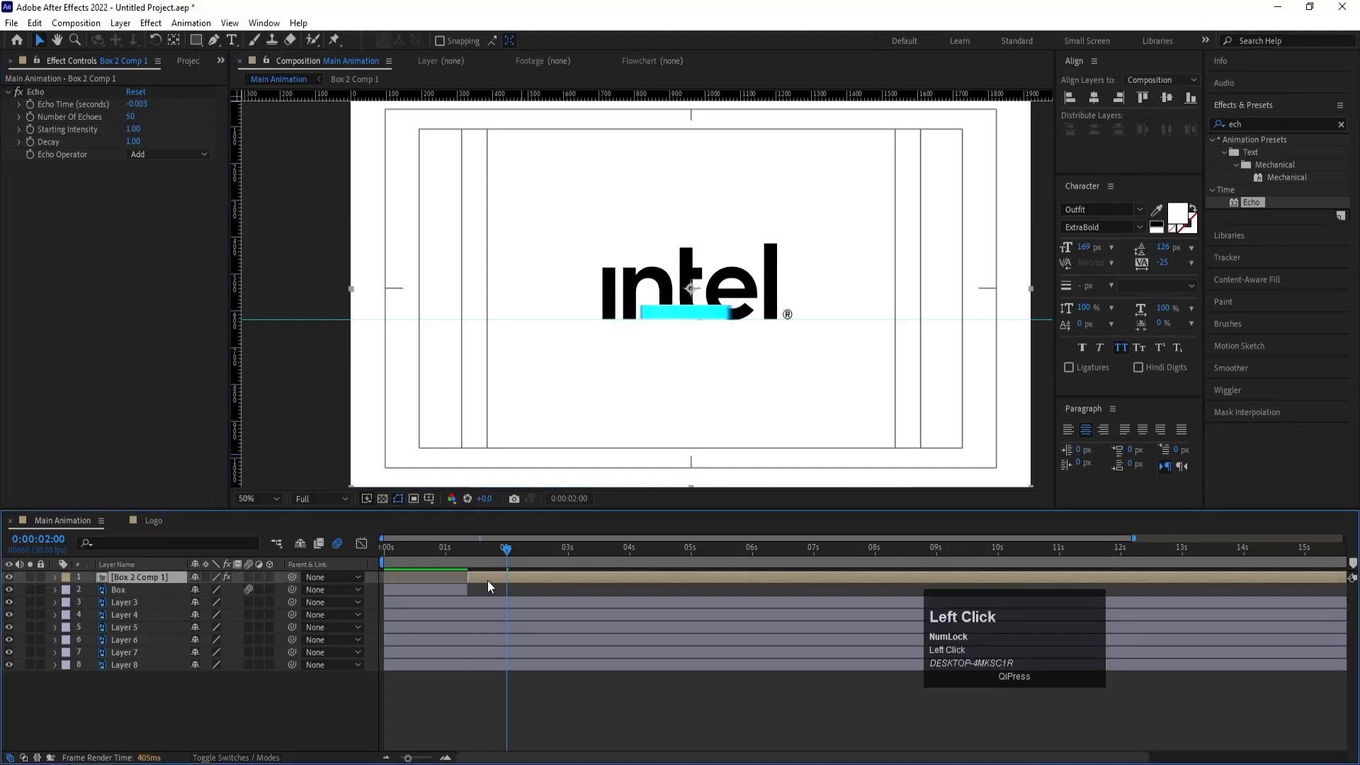
Step: Try the Maximum Echo Operator and preview the trail from the start at Quarter resolution
{"action": "left_click", "coordinate": [136, 155]}
{"action": "left_click", "coordinate": [151, 187]}
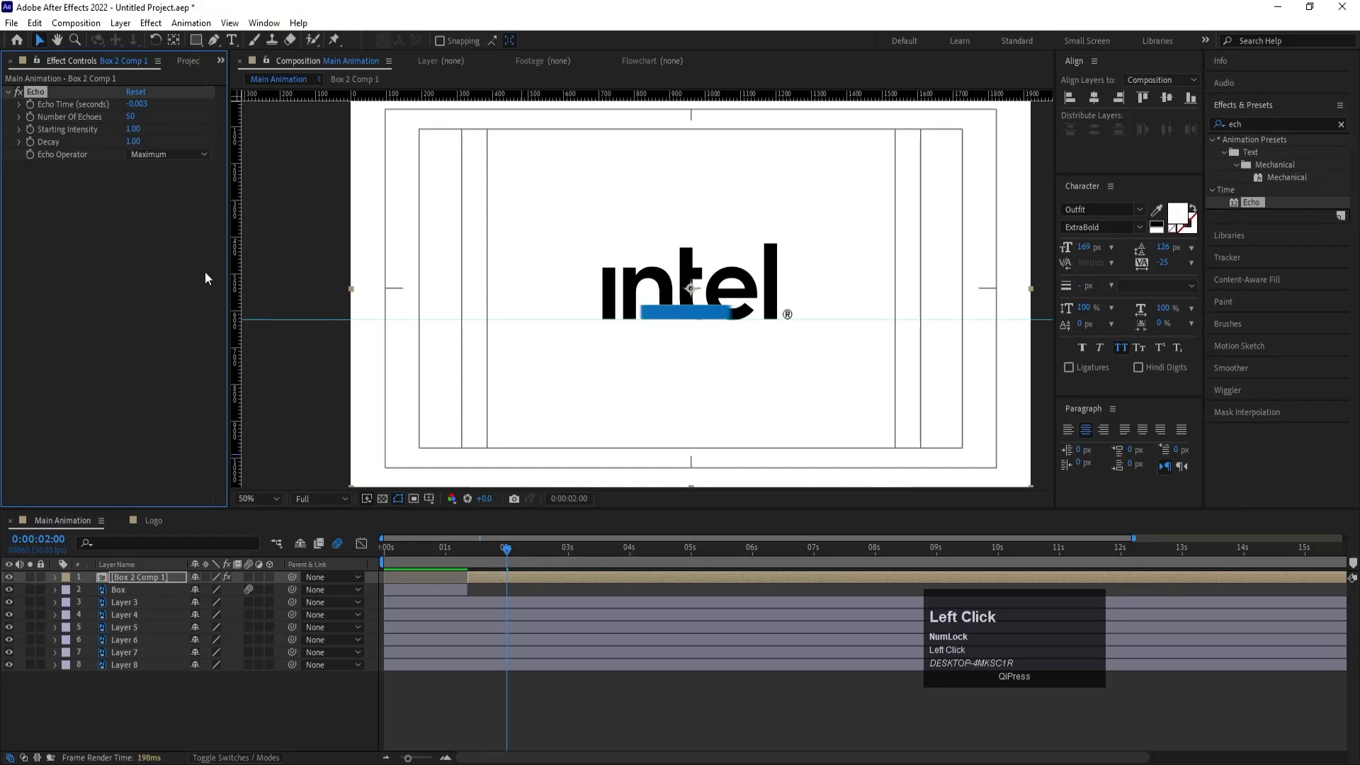
{"action": "key", "text": "Home"}
{"action": "left_click", "coordinate": [316, 498]}
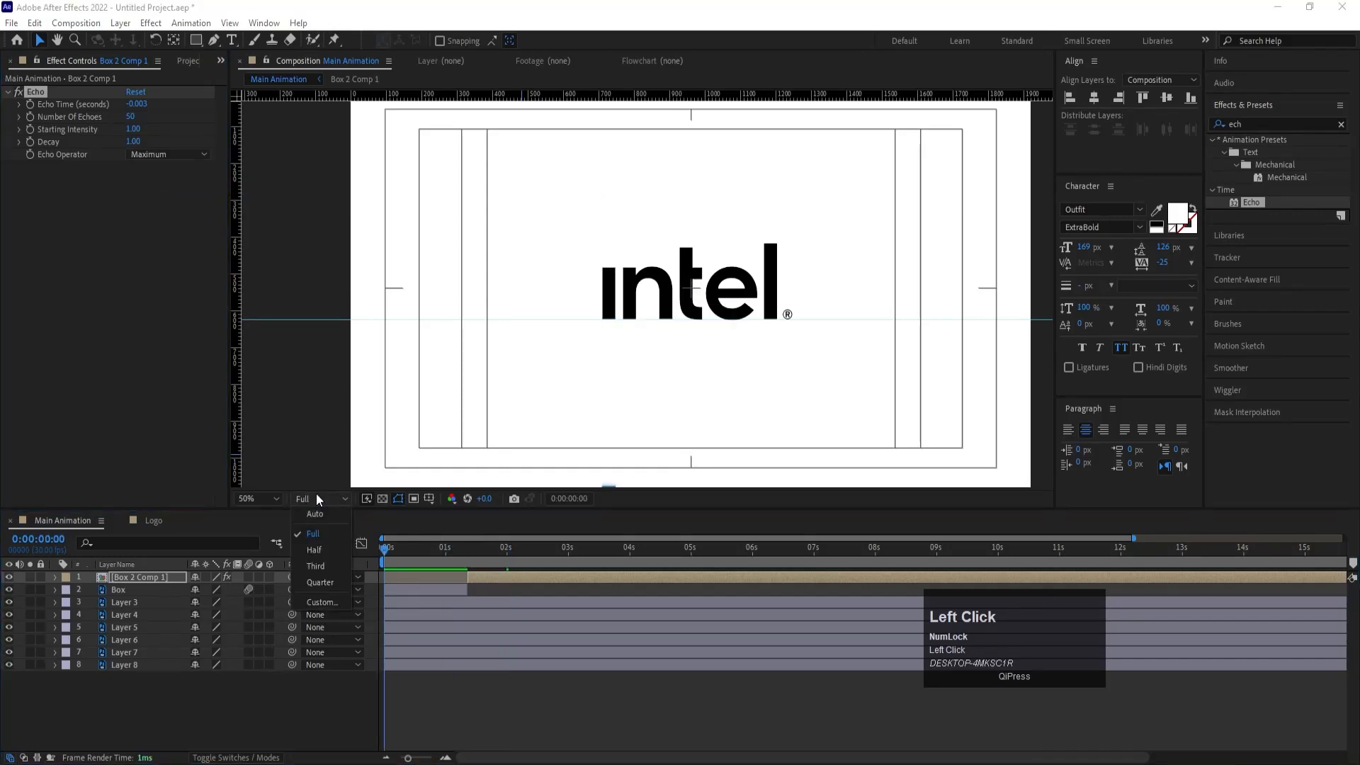
{"action": "left_click", "coordinate": [316, 585]}
{"action": "key", "text": "space"}
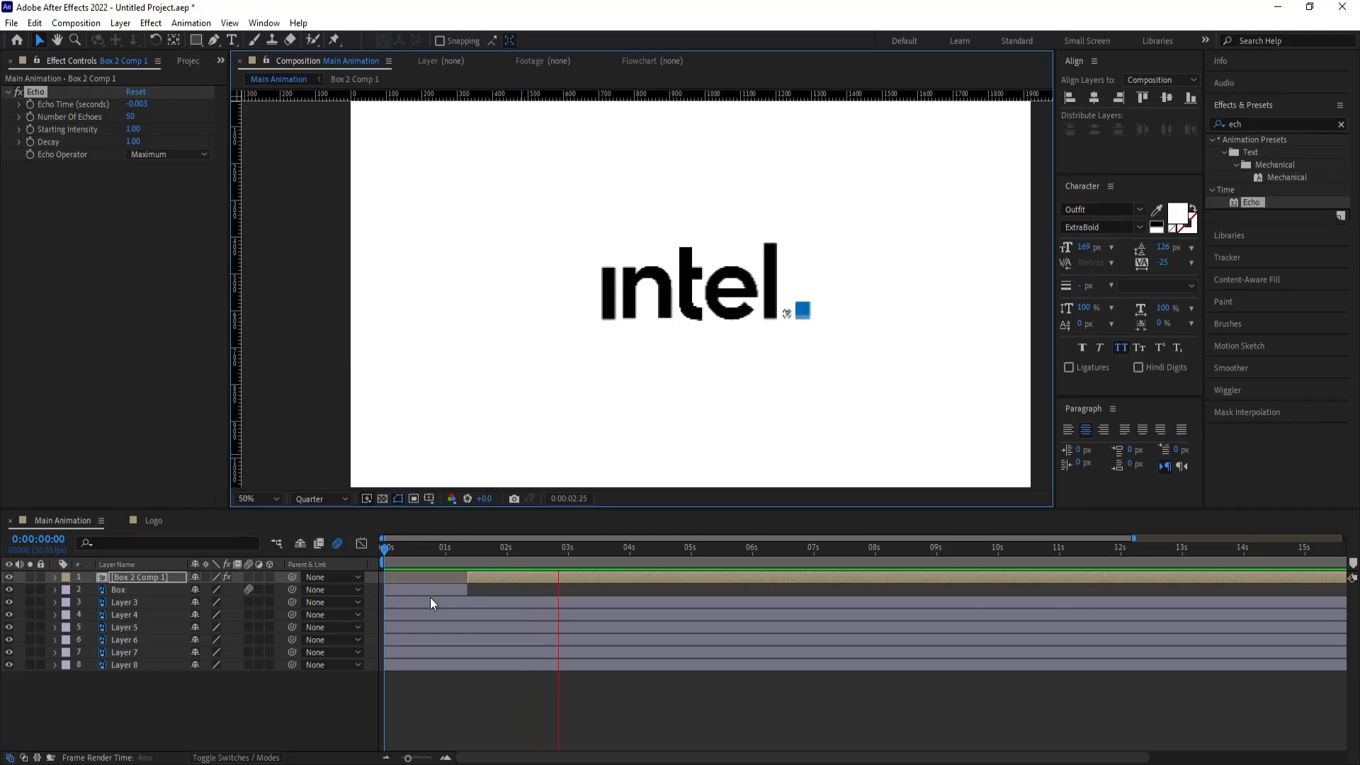
{"action": "key", "text": "space"}
Step: Turn off motion blur for Box 2 inside Box 2 Comp 1, and preview the result in Main Animation
{"action": "double_click", "coordinate": [486, 576]}
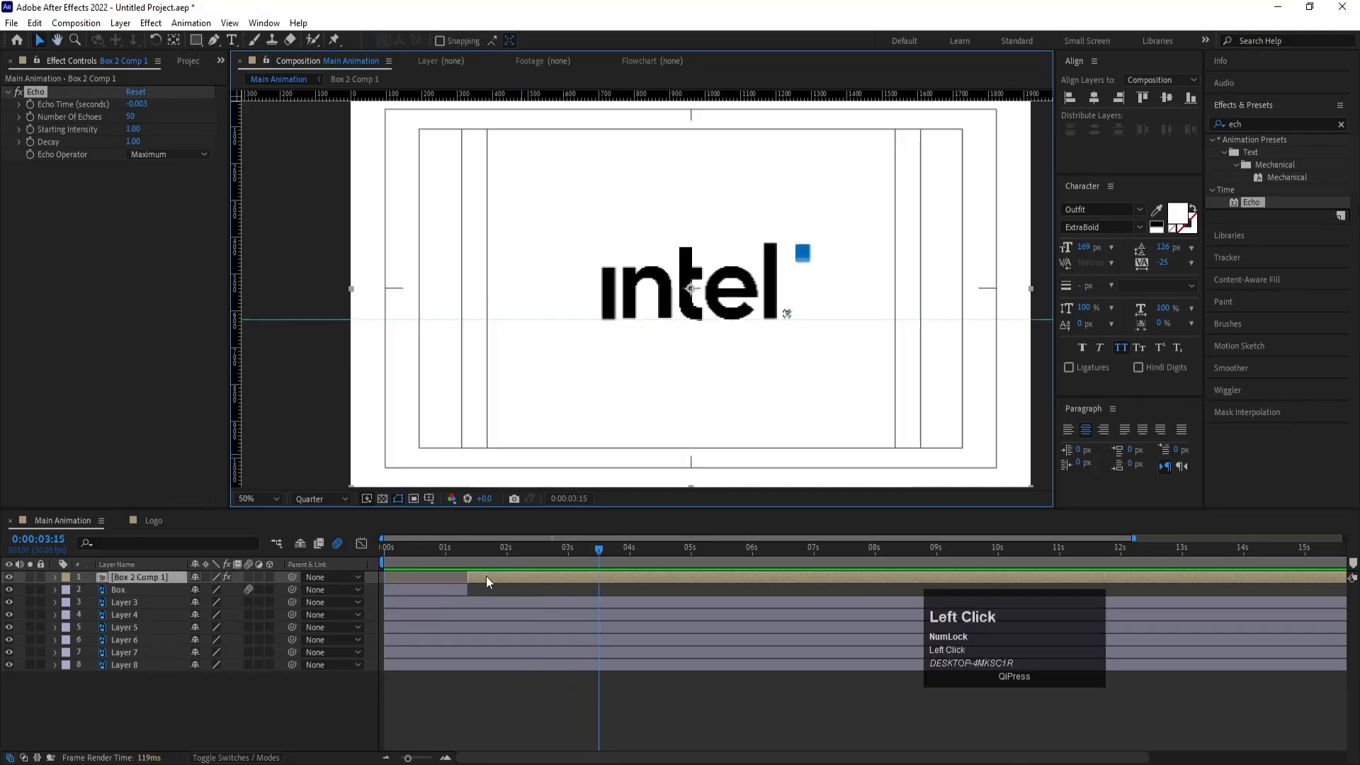
{"action": "left_click", "coordinate": [249, 578]}
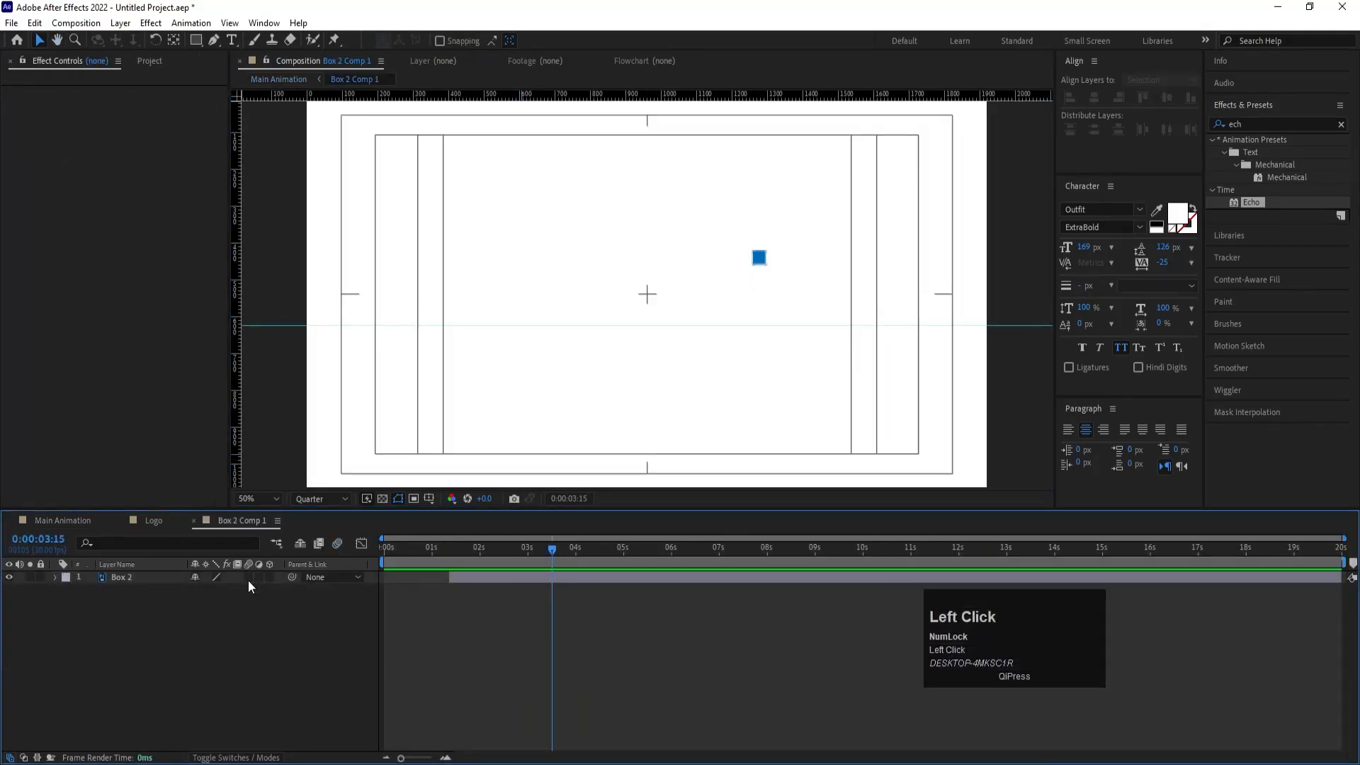
{"action": "left_click", "coordinate": [89, 525]}
{"action": "key", "text": "space"}
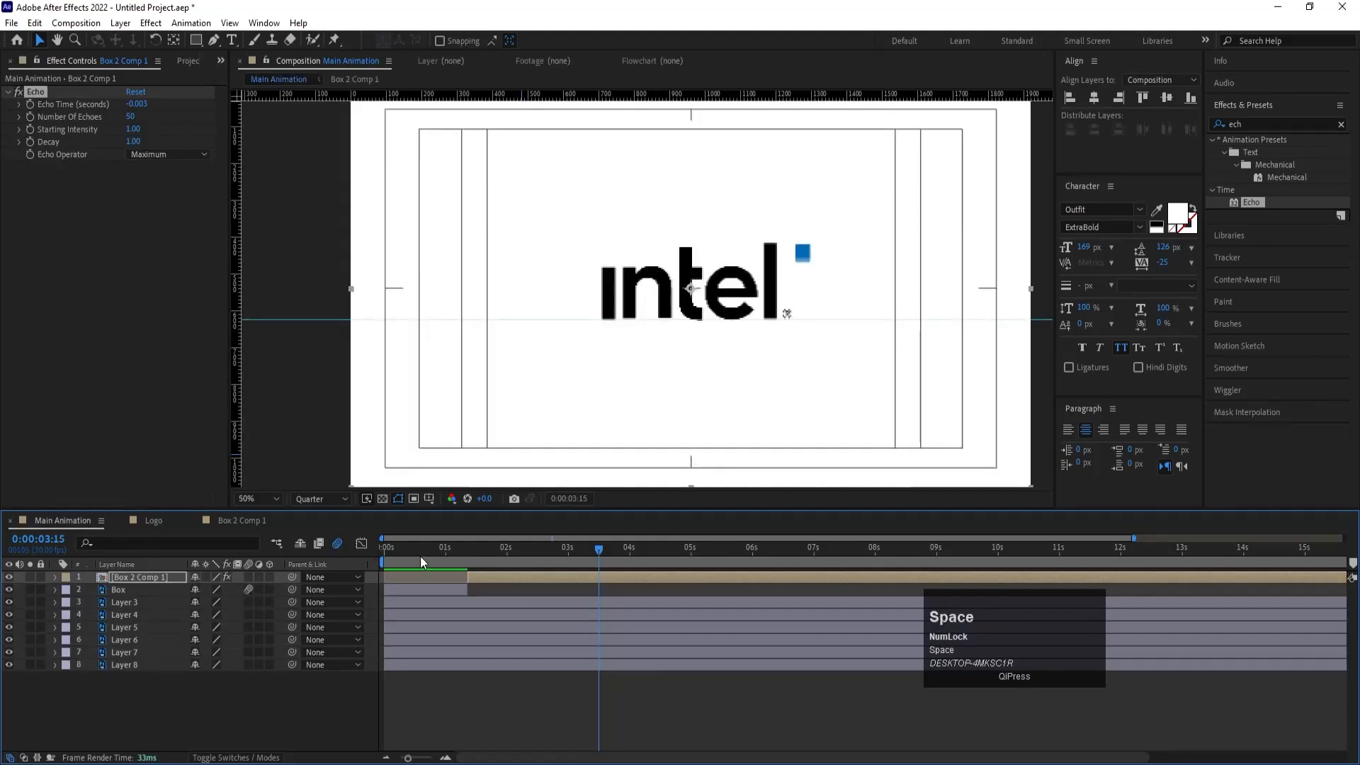
Step: Set the Echo Operator to Minimum and check the trail at Full resolution between 1:29 and 2:07
{"action": "left_click_drag", "start_coordinate": [520, 550], "coordinate": [521, 550]}
{"action": "left_click", "coordinate": [328, 498]}
{"action": "left_click", "coordinate": [327, 534]}
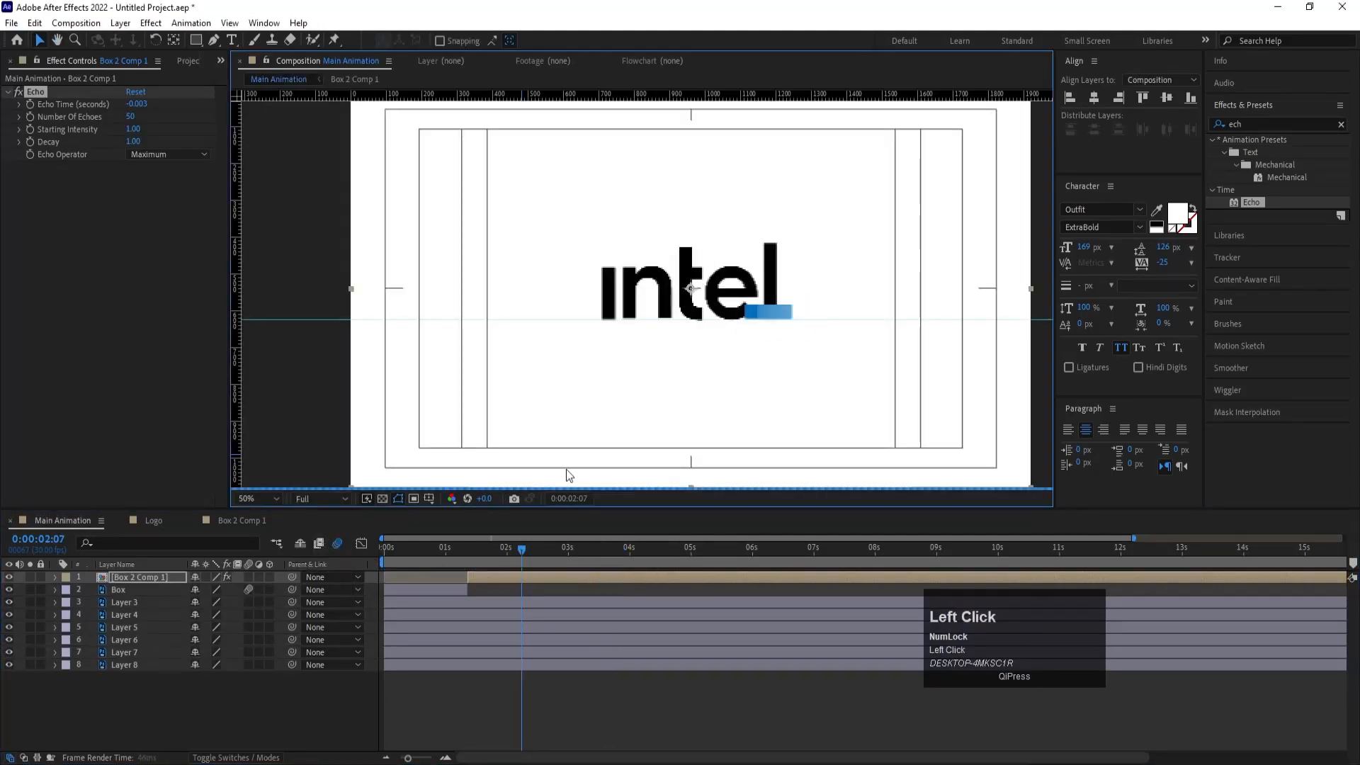
{"action": "left_click", "coordinate": [172, 155]}
{"action": "left_click", "coordinate": [173, 204]}
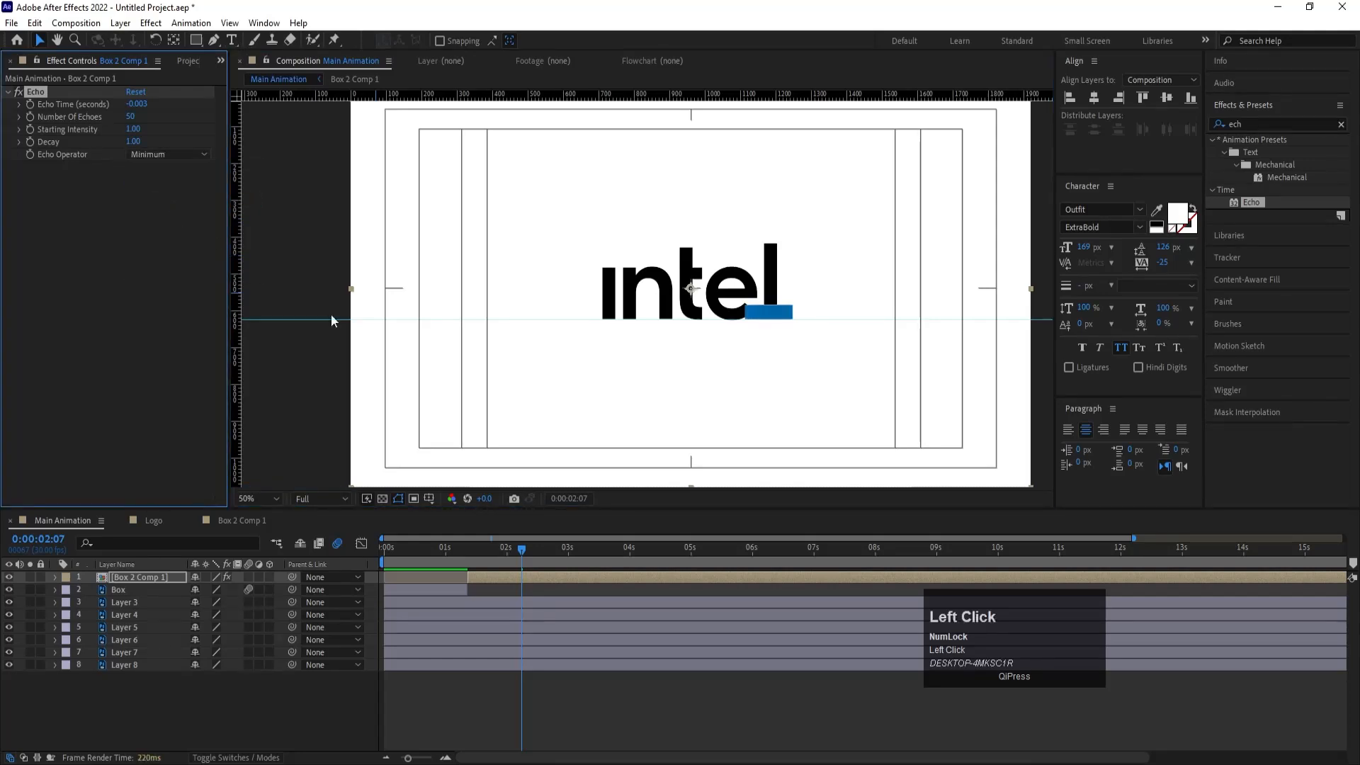
{"action": "left_click_drag", "start_coordinate": [473, 549], "coordinate": [505, 555]}
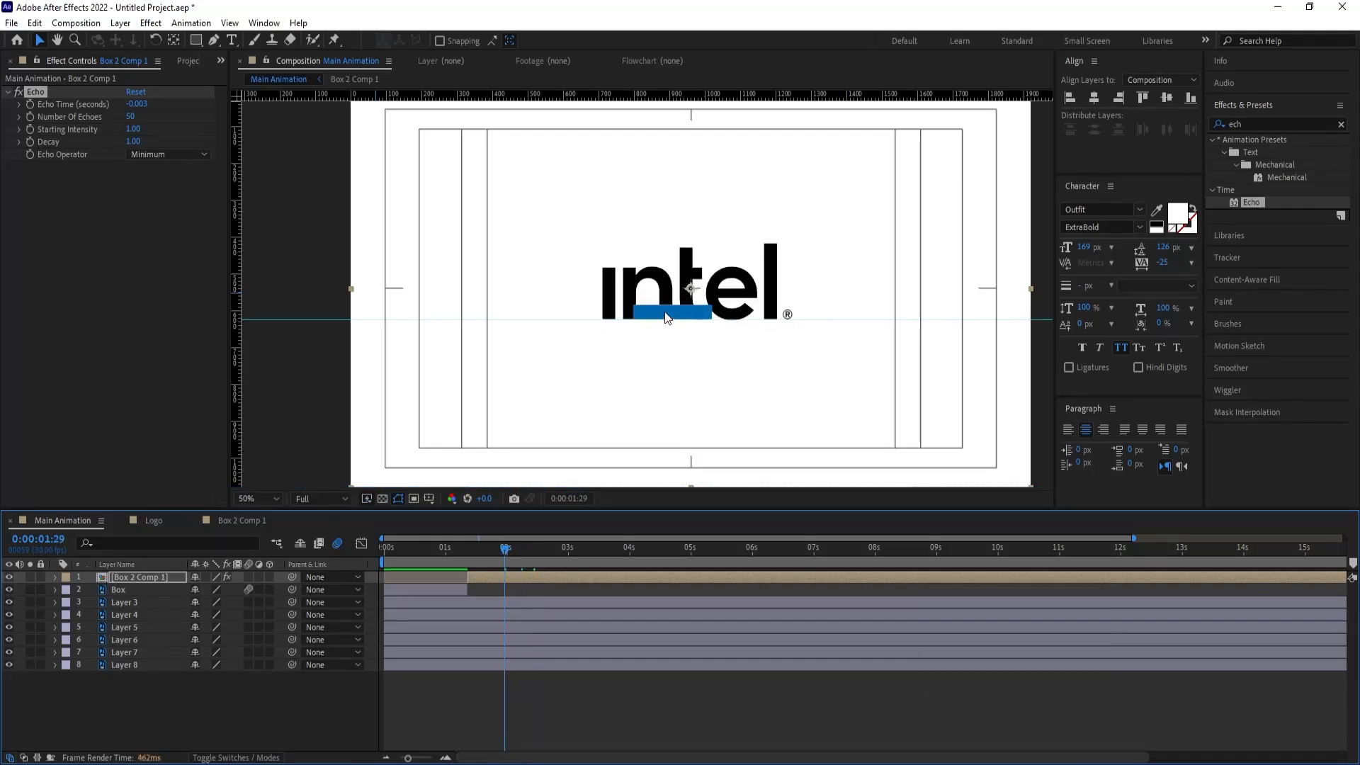
Step: Set the preview resolution to Quarter, play the animation from the start, and scrub the box's first pass up to 2:00
{"action": "left_click_drag", "start_coordinate": [412, 552], "coordinate": [343, 551]}
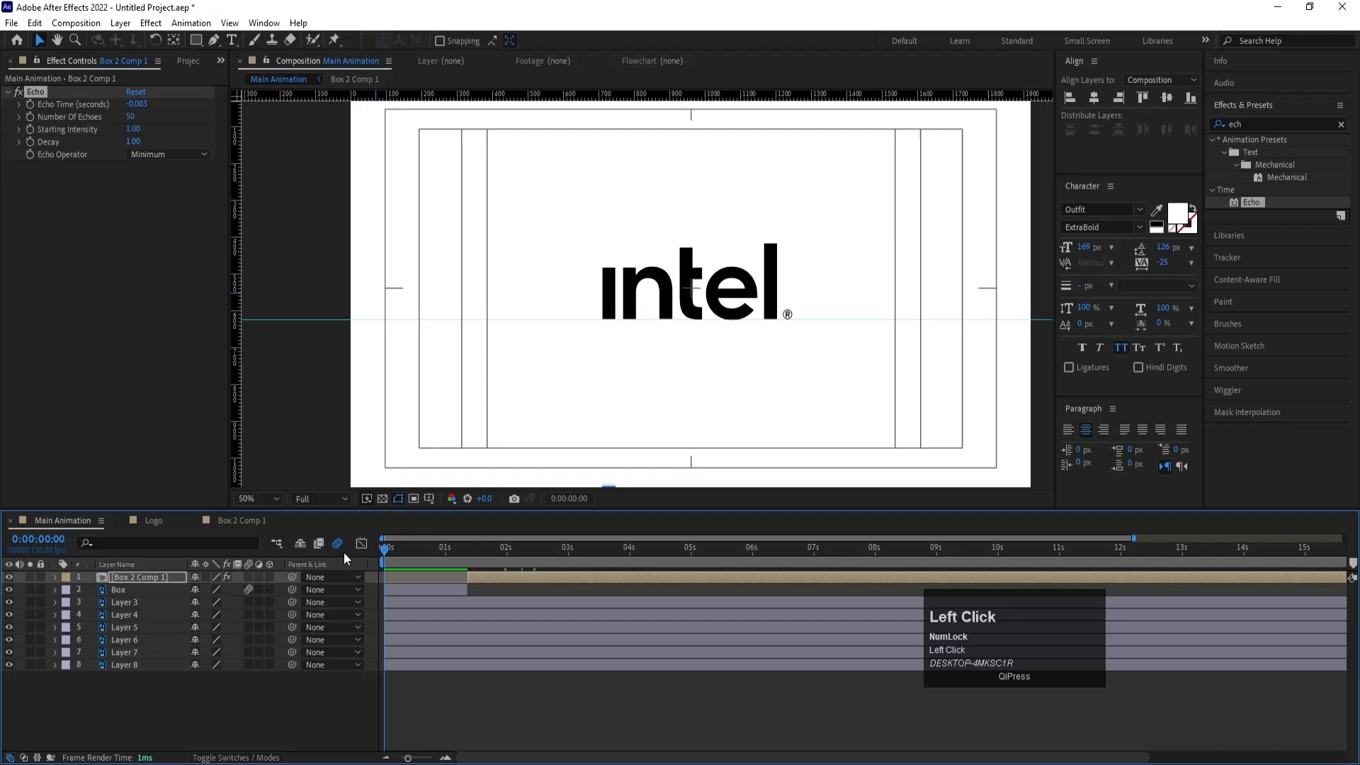
{"action": "left_click", "coordinate": [322, 501]}
{"action": "left_click", "coordinate": [319, 581]}
{"action": "key", "text": "space"}
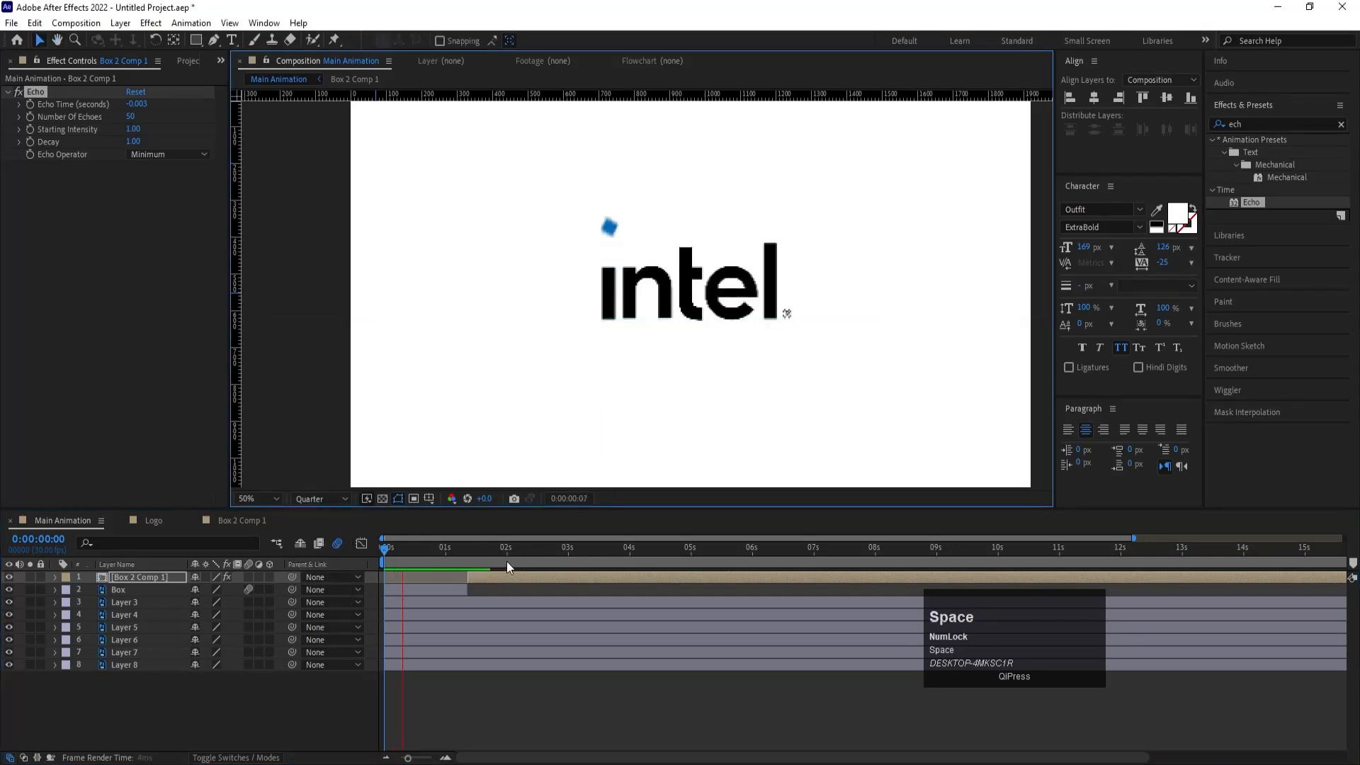
{"action": "left_click", "coordinate": [499, 554]}
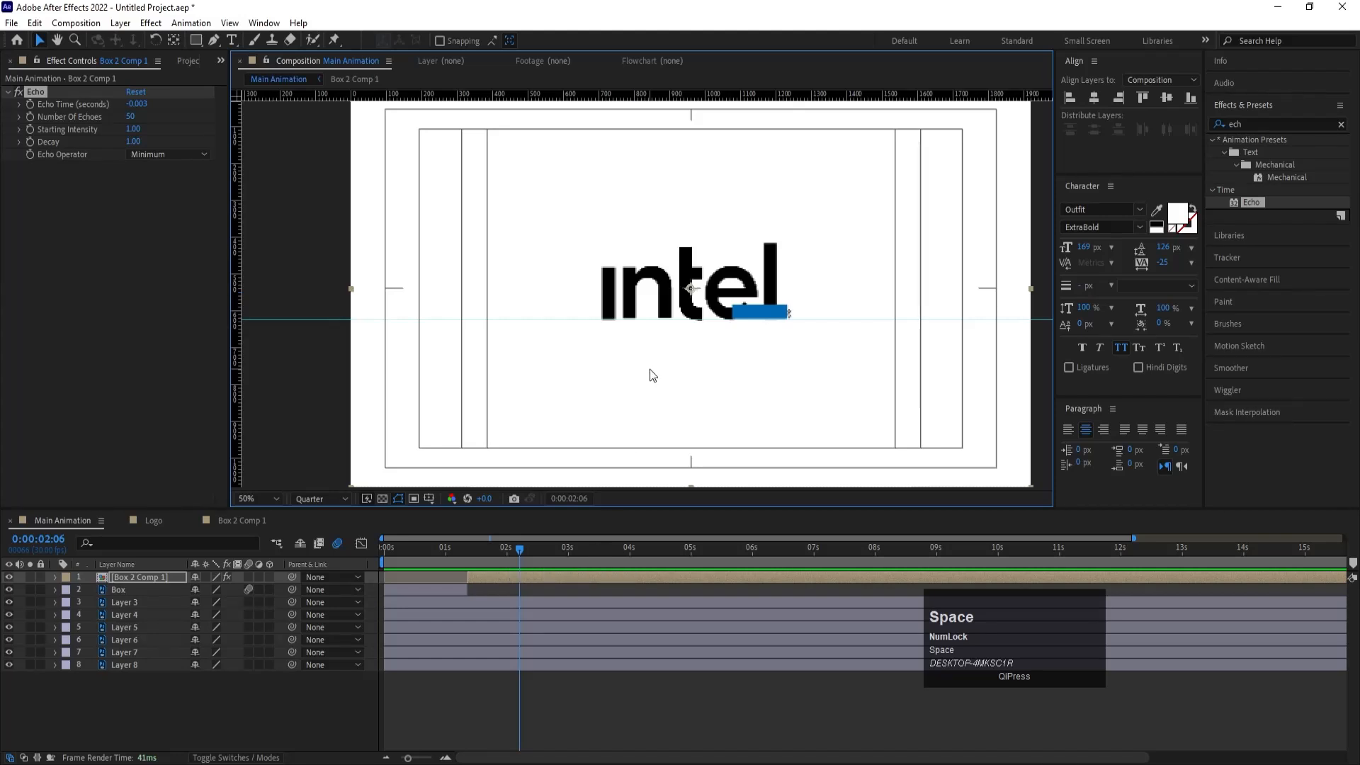
{"action": "left_click", "coordinate": [483, 554]}
{"action": "left_click_drag", "start_coordinate": [483, 554], "coordinate": [507, 555]}
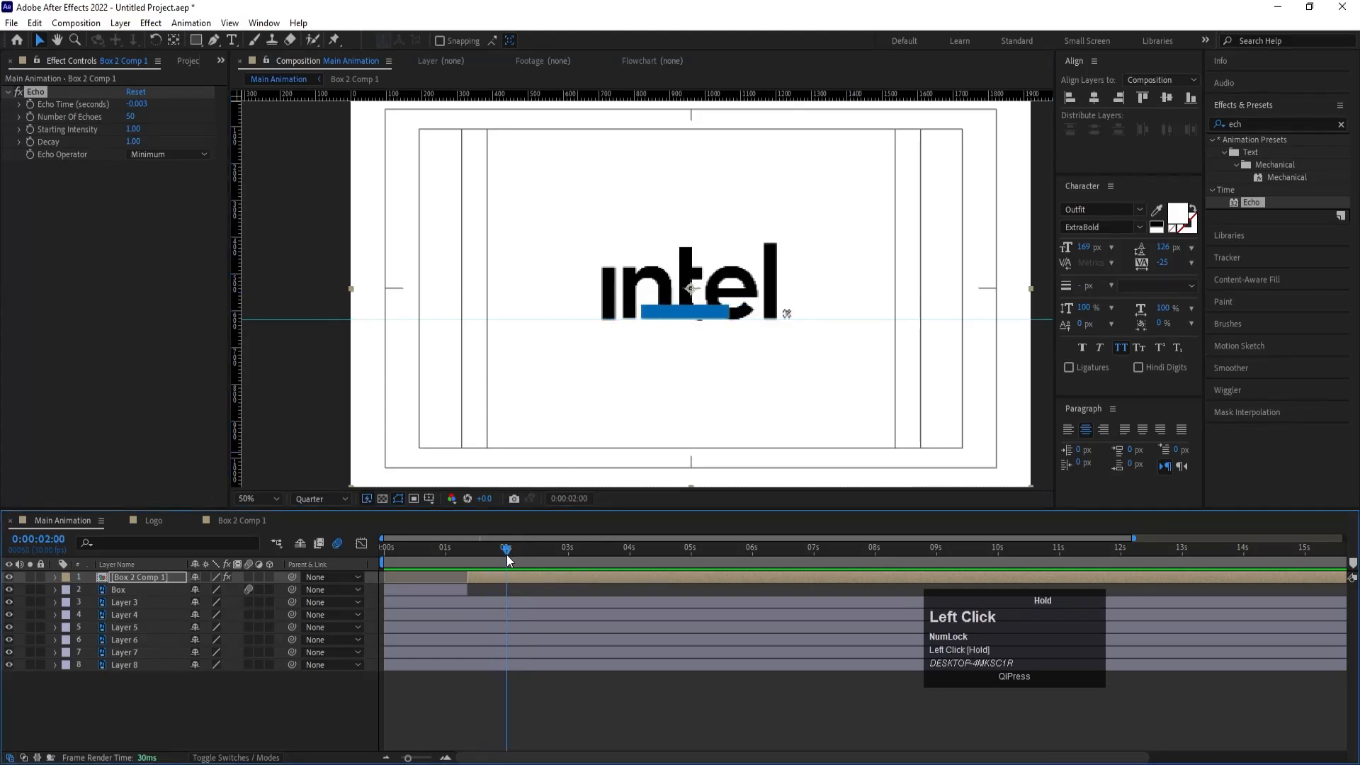
Step: Move the start of Layer 3 and Layer 4 (the letters i and n) to 1:18
{"action": "left_click", "coordinate": [119, 603]}
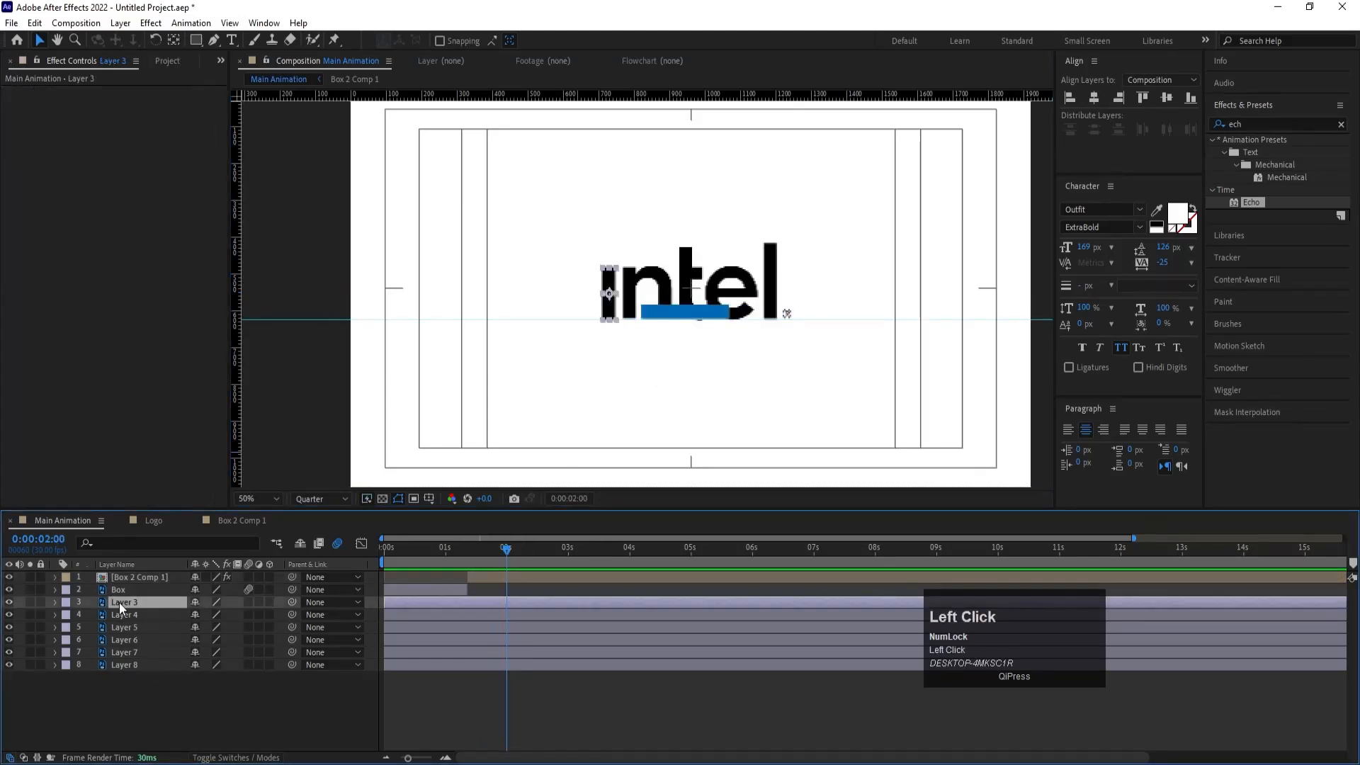
{"action": "left_click", "coordinate": [122, 619], "text": "shift"}
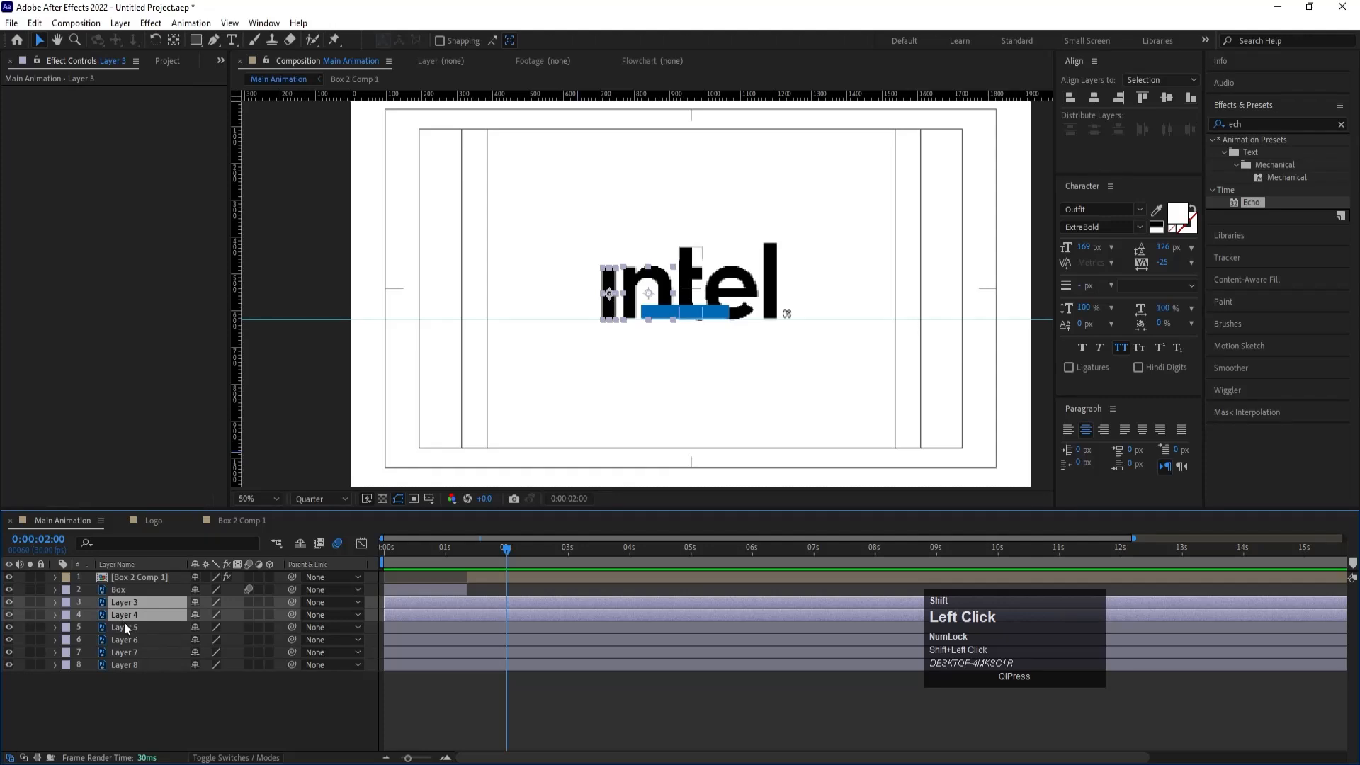
{"action": "left_click", "coordinate": [477, 554]}
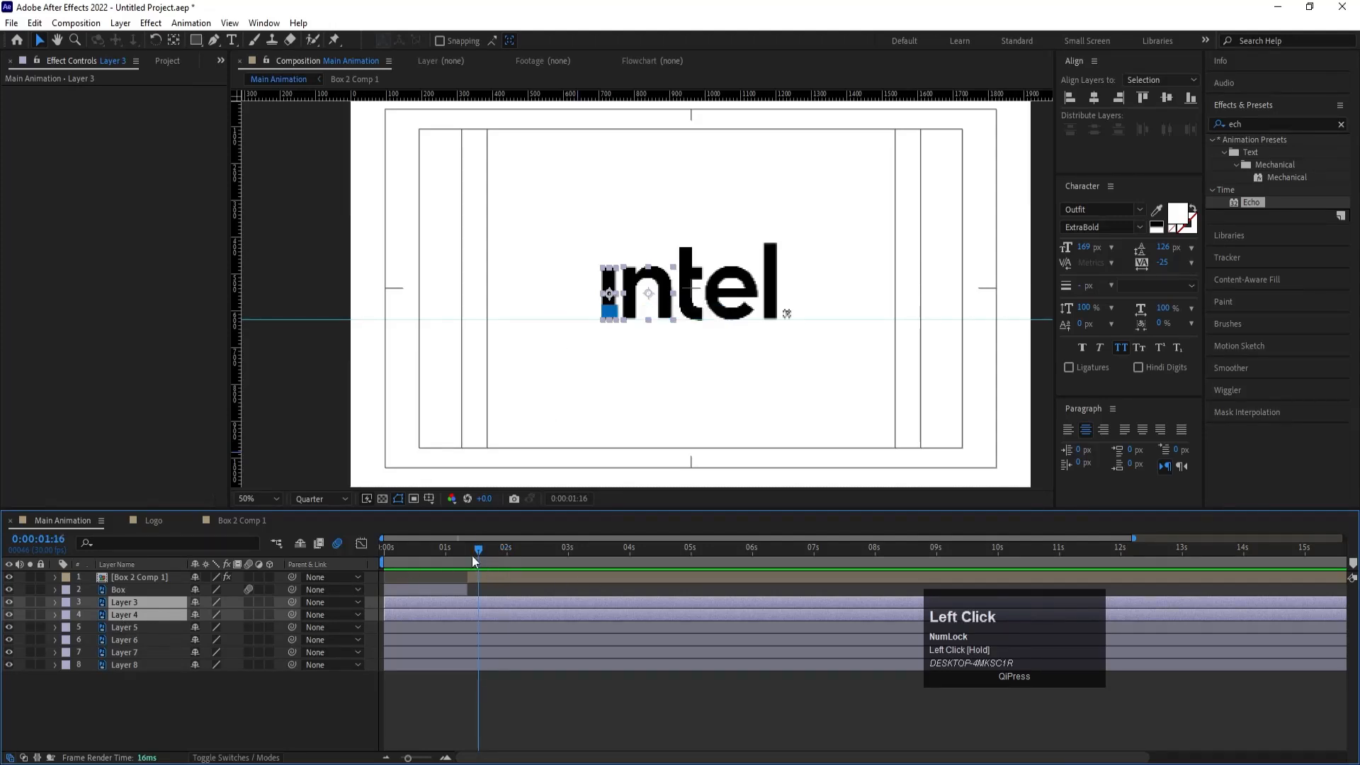
{"action": "left_click_drag", "start_coordinate": [479, 554], "coordinate": [483, 552]}
{"action": "key", "text": "bracketleft"}
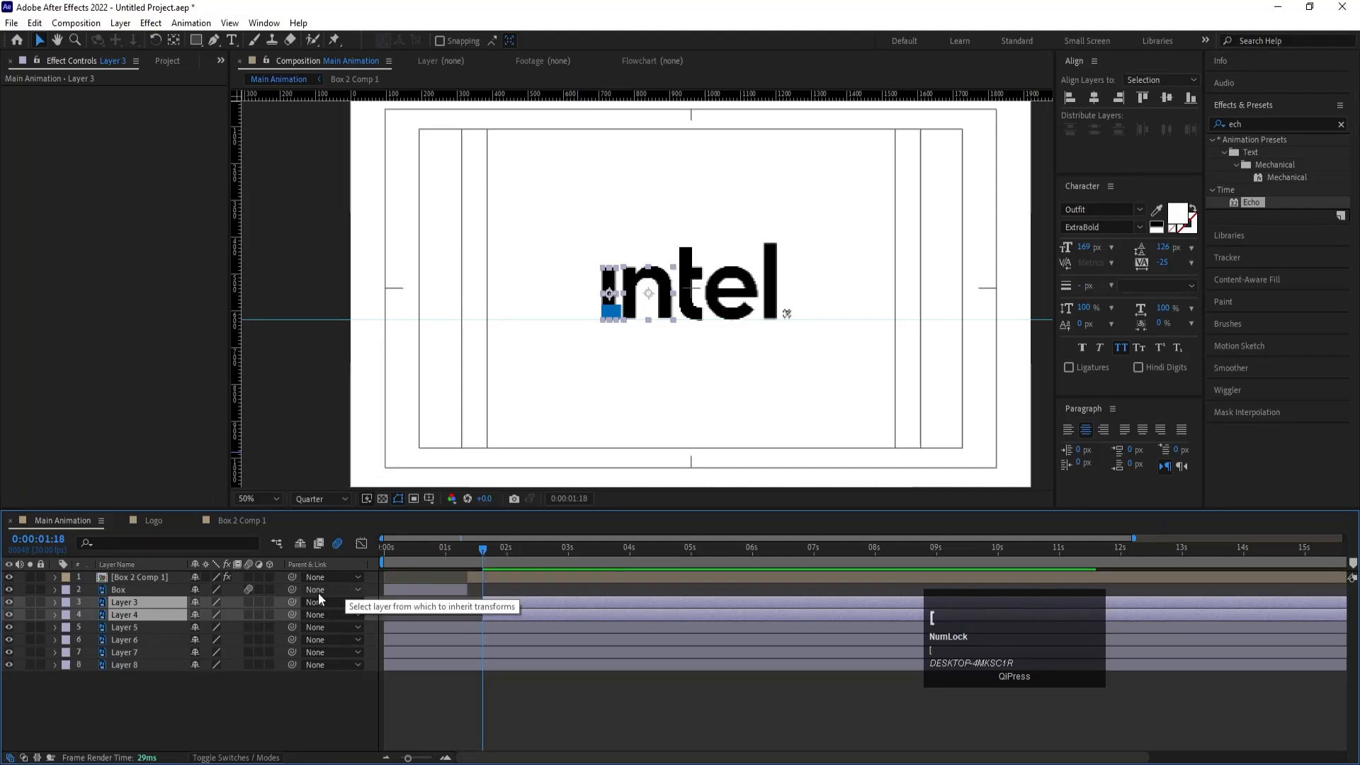
Step: Move the start of Layers 5, 6, 7 and 8 to 1:18
{"action": "left_click", "coordinate": [148, 626]}
{"action": "left_click", "coordinate": [138, 641], "text": "shift"}
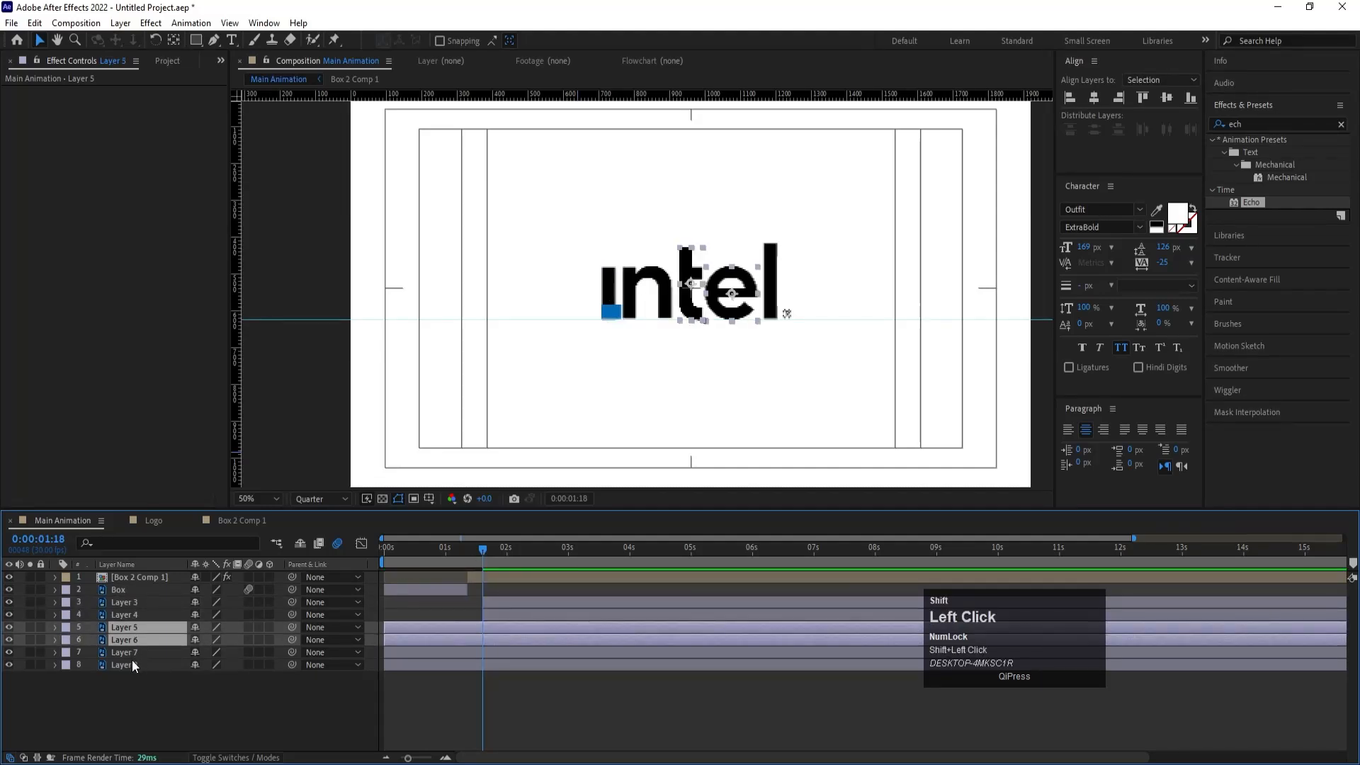
{"action": "left_click", "coordinate": [132, 664], "text": "shift"}
{"action": "key", "text": "bracketleft"}
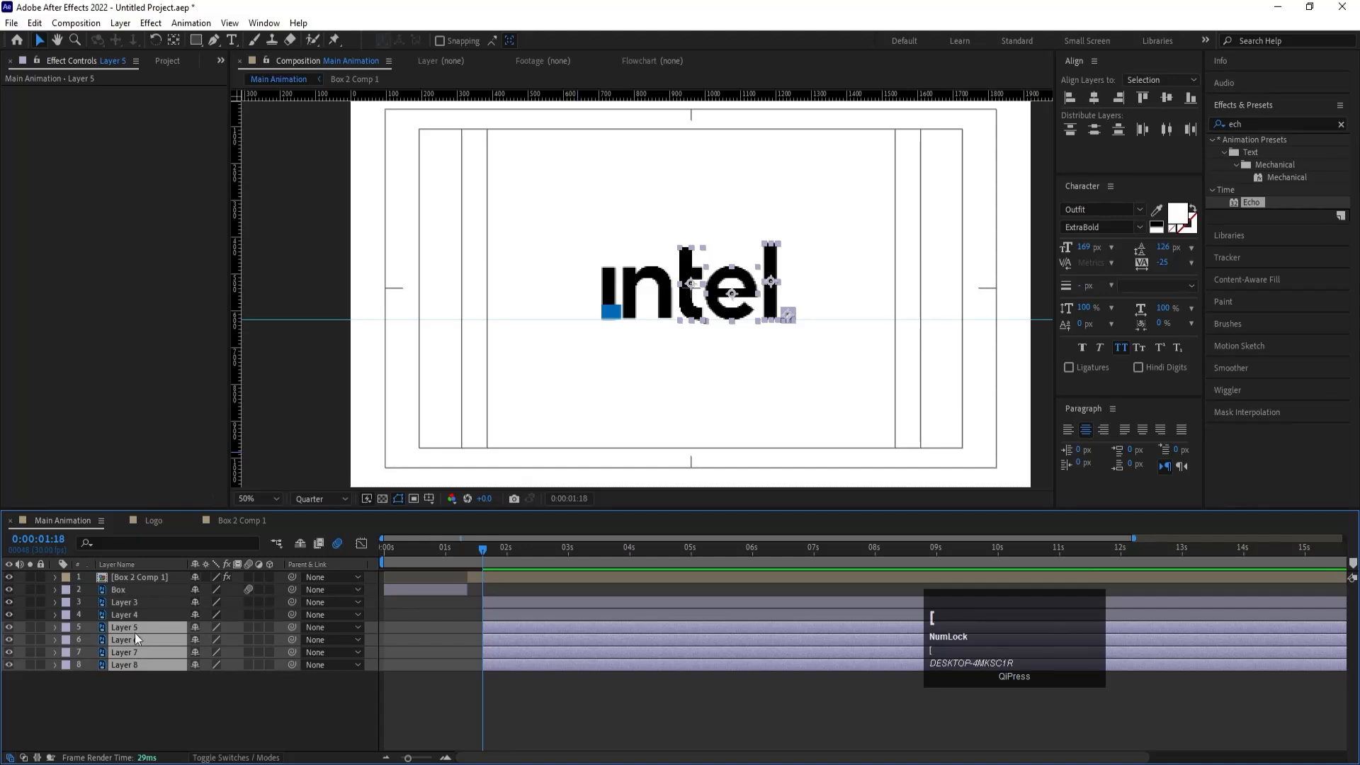
Step: Add Position and Opacity keyframes at 1:18 to Layers 3 through 8, with both properties shown
{"action": "left_click", "coordinate": [125, 607], "text": "shift"}
{"action": "key", "text": "p"}
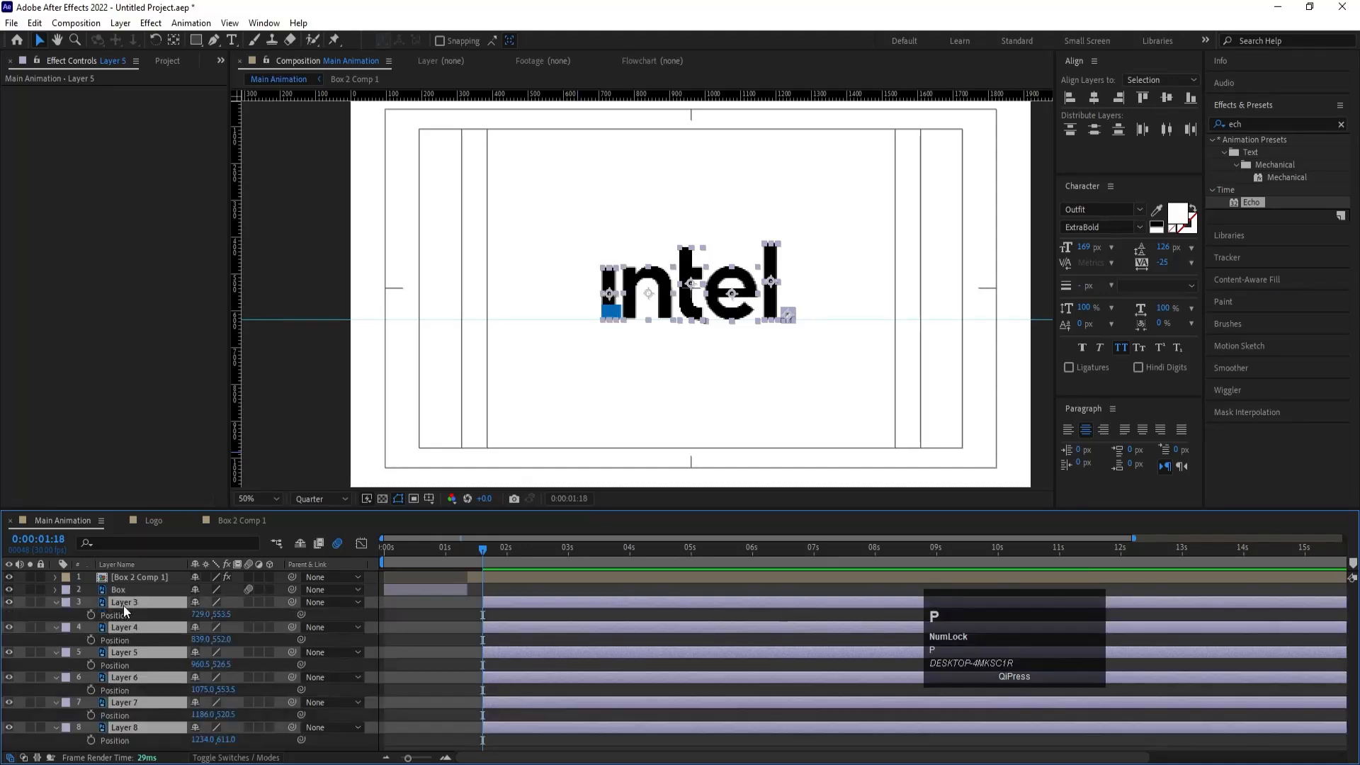
{"action": "left_click", "coordinate": [92, 612]}
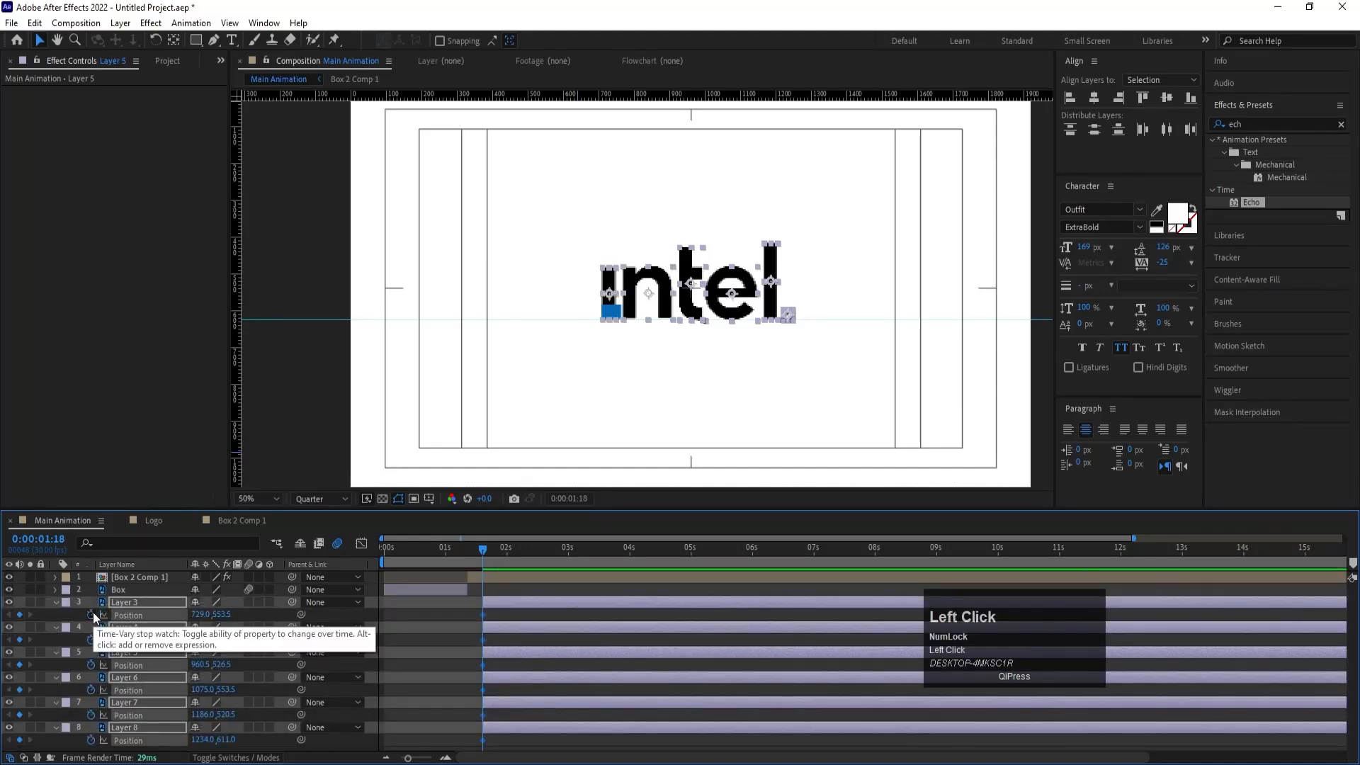
{"action": "key", "text": "t"}
{"action": "left_click", "coordinate": [92, 613]}
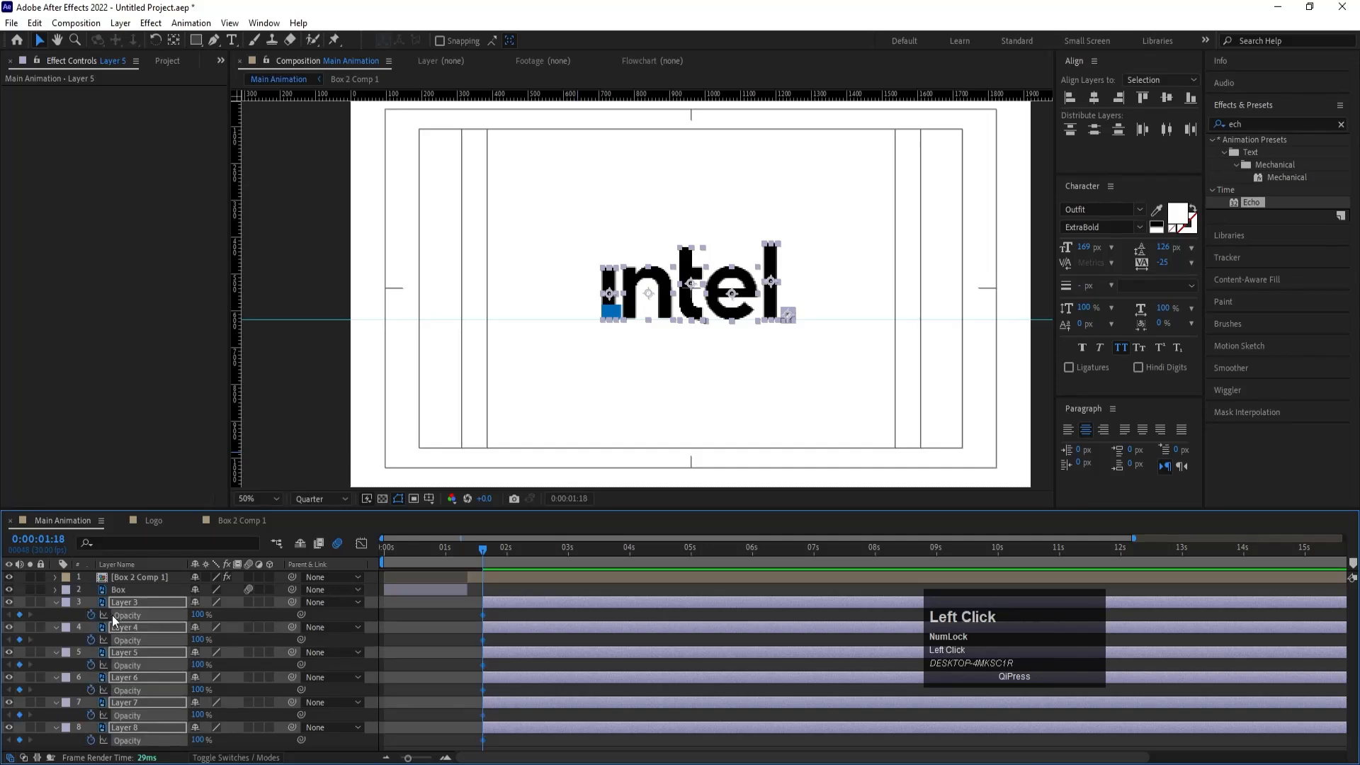
{"action": "key", "text": "u"}
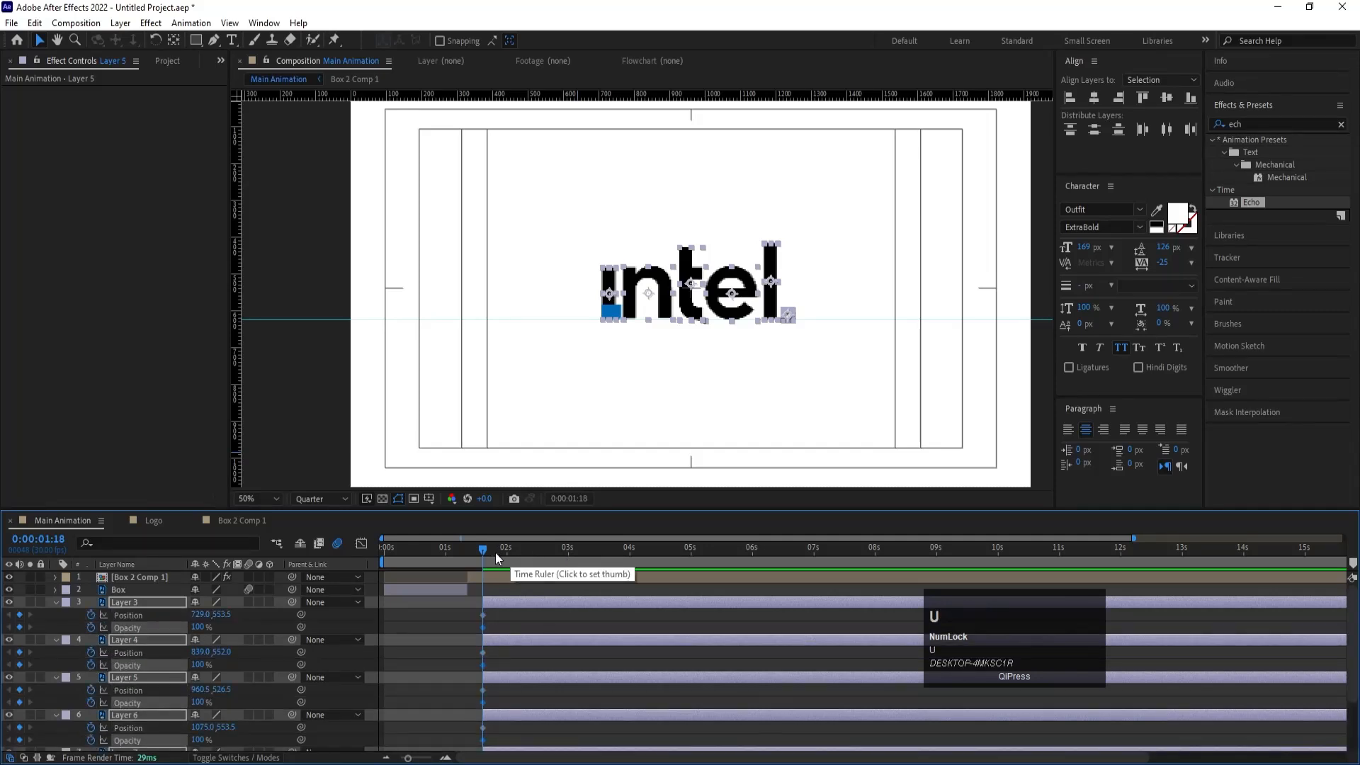
Step: Add matching Position and Opacity keyframes to Layers 3 through 8 at 2:17, and return to the keyframes at 1:18
{"action": "left_click_drag", "start_coordinate": [495, 552], "coordinate": [542, 558]}
{"action": "left_click", "coordinate": [19, 615]}
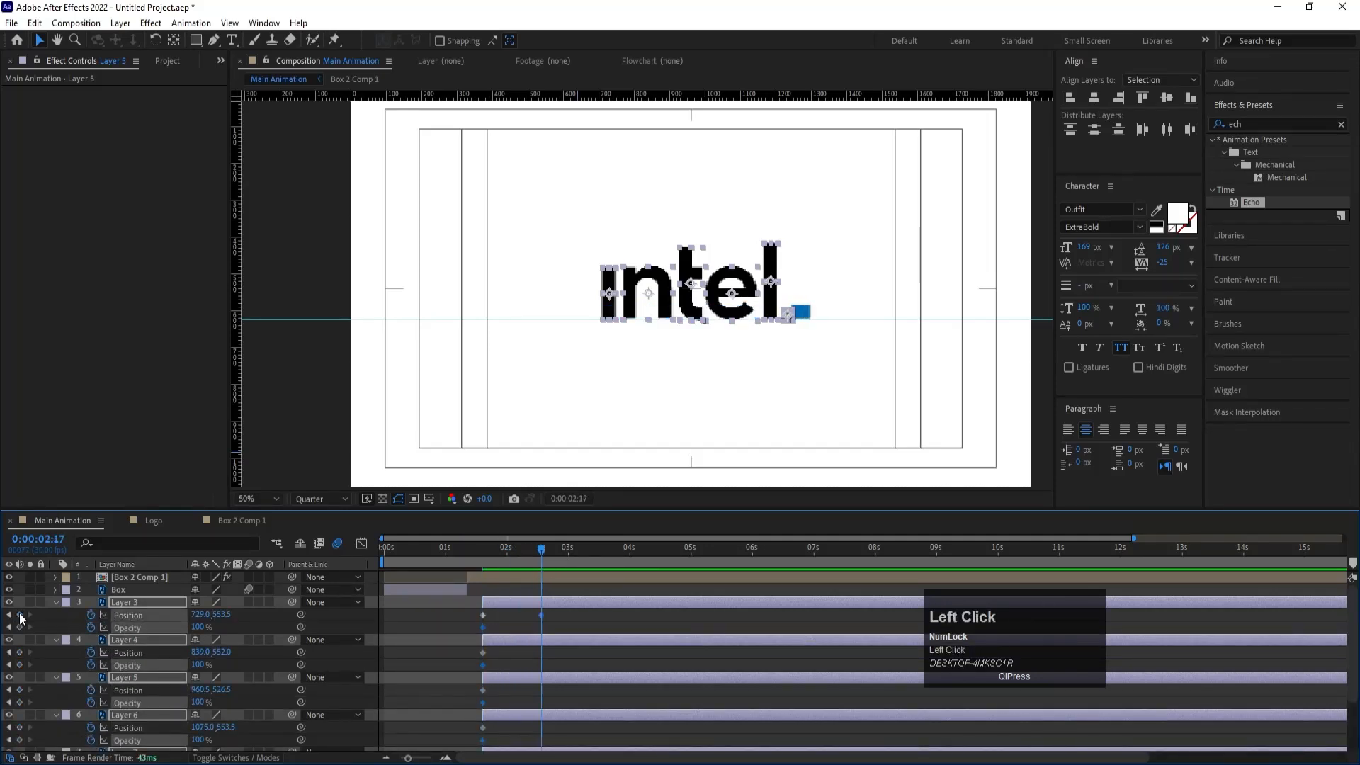
{"action": "left_click", "coordinate": [20, 627]}
{"action": "key", "text": "j"}
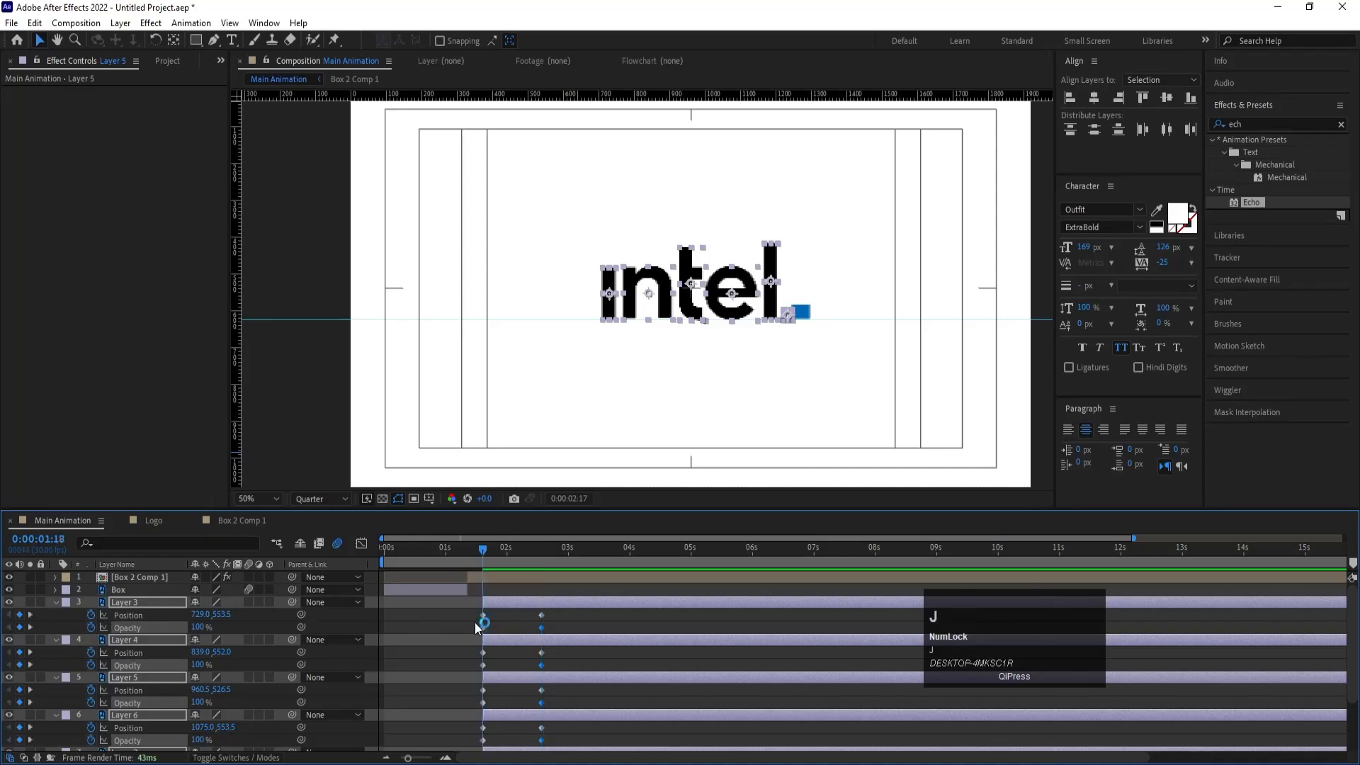
Step: Shift Layers 3 and 4 together to the left at 1:18, to X positions 617 and 727
{"action": "left_click", "coordinate": [510, 623]}
{"action": "left_click", "coordinate": [492, 602]}
{"action": "left_click", "coordinate": [485, 641], "text": "shift"}
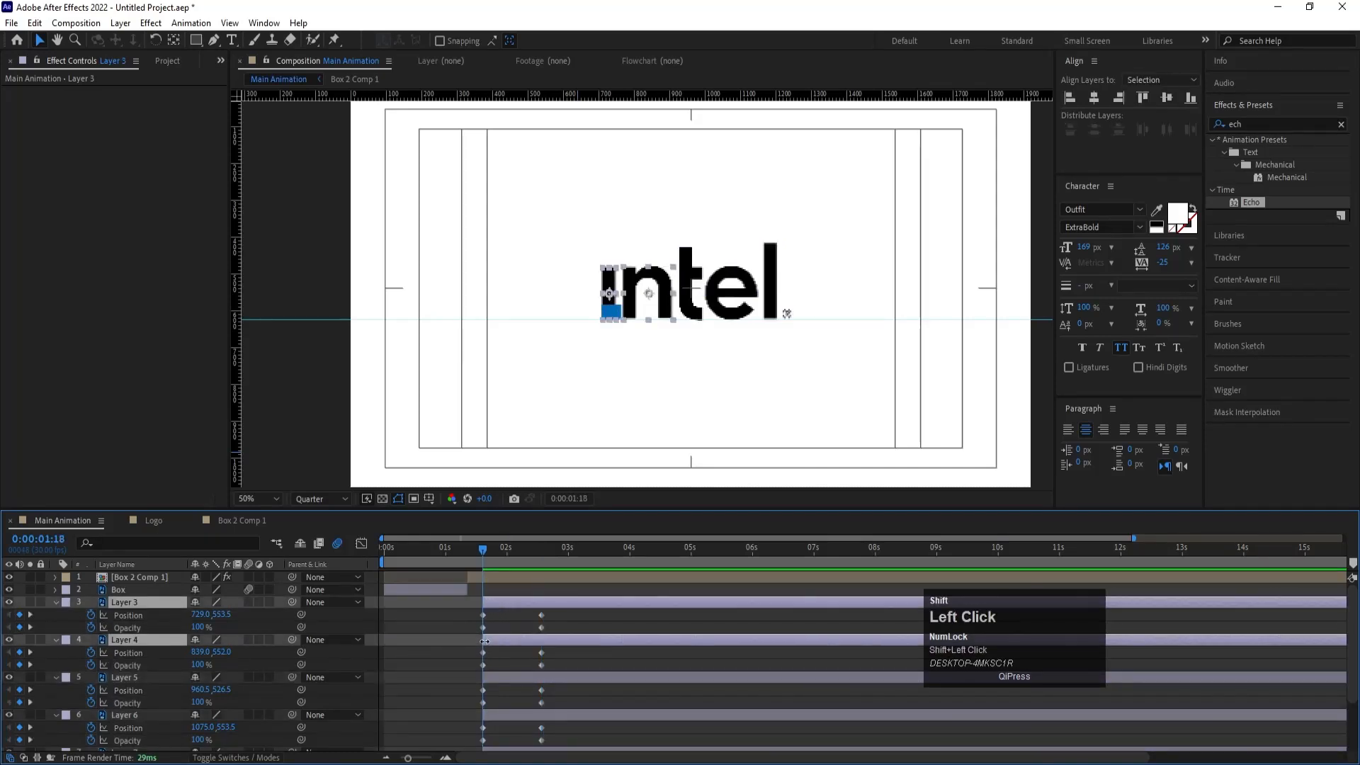
{"action": "left_click_drag", "start_coordinate": [198, 616], "coordinate": [121, 616]}
Step: Shift Layers 5 through 8 together to the right at 1:18, to X positions 1037.5, 1152, 1263 and 1311
{"action": "scroll", "coordinate": [612, 670], "scroll_direction": "down", "scroll_amount": 2}
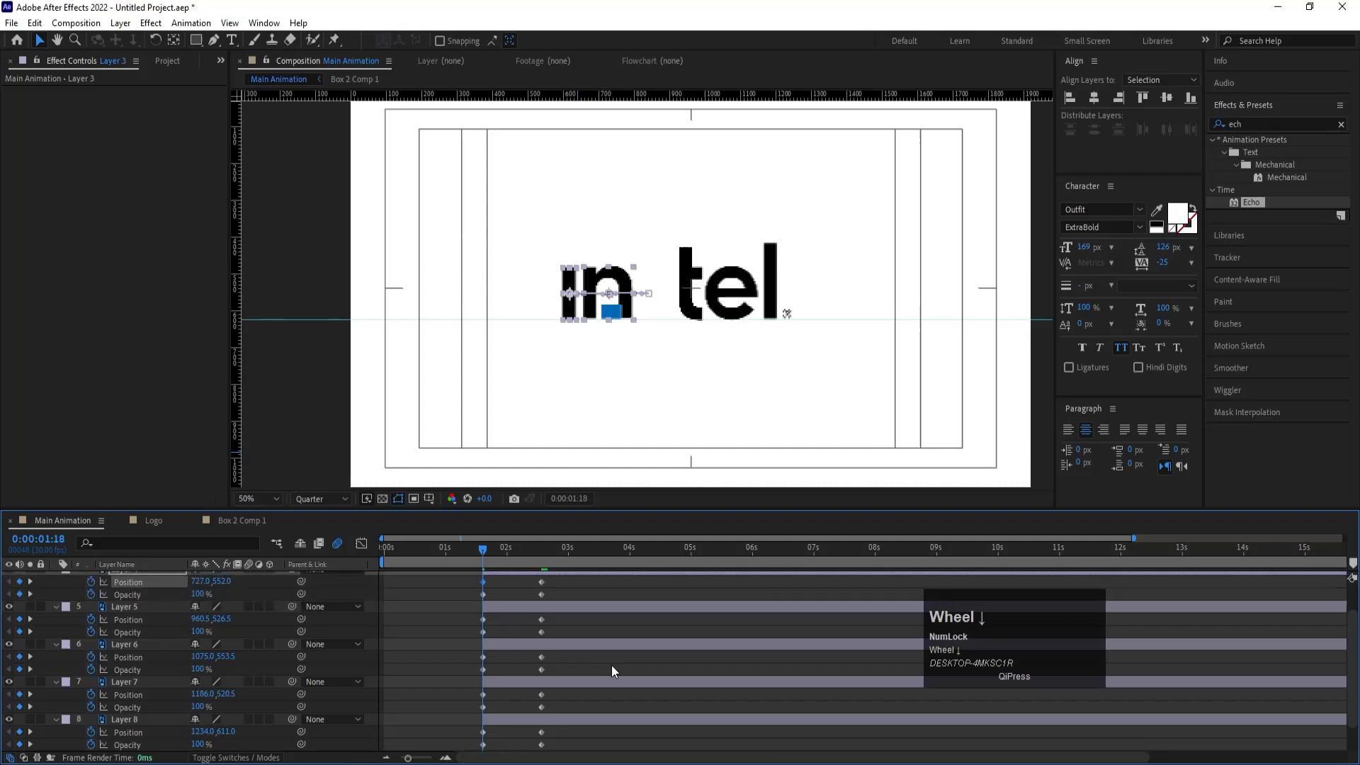
{"action": "left_click", "coordinate": [498, 607]}
{"action": "left_click", "coordinate": [489, 719], "text": "shift"}
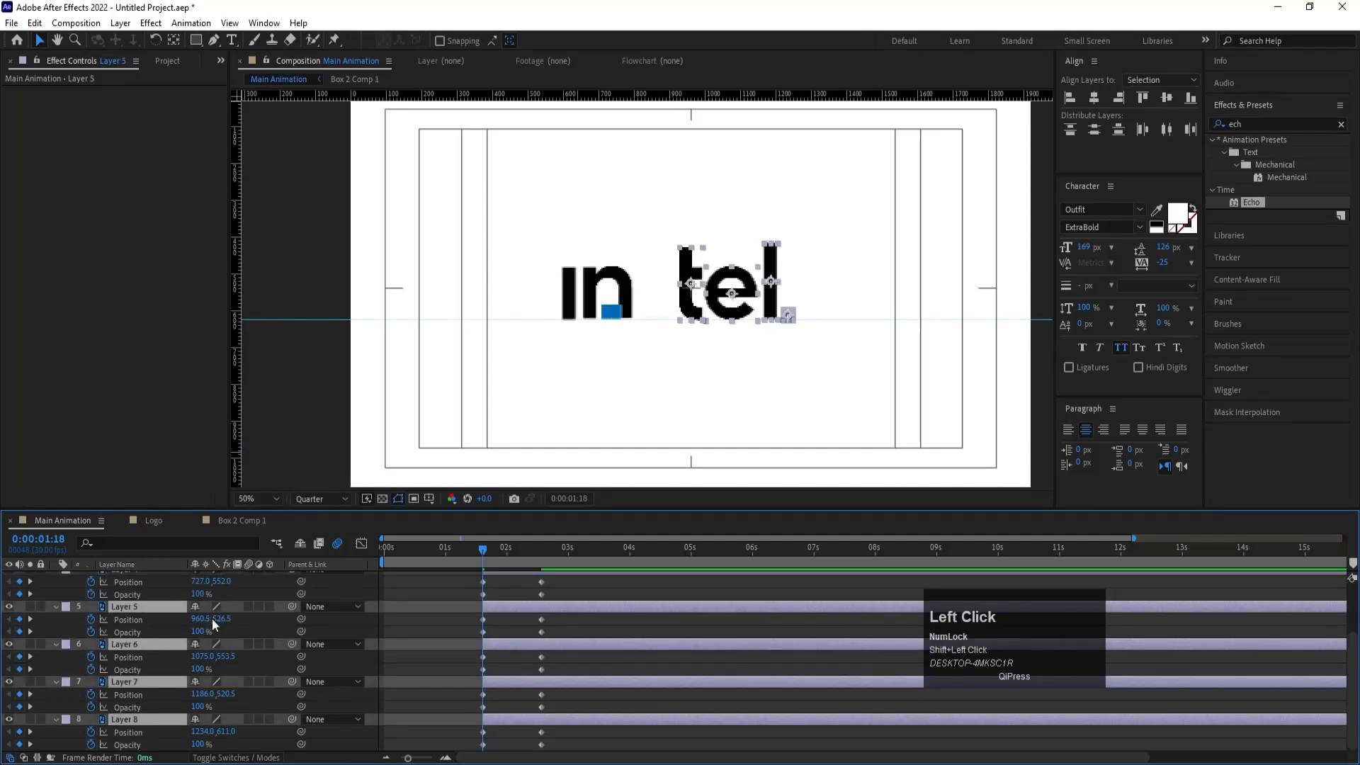
{"action": "left_click_drag", "start_coordinate": [210, 619], "coordinate": [265, 621]}
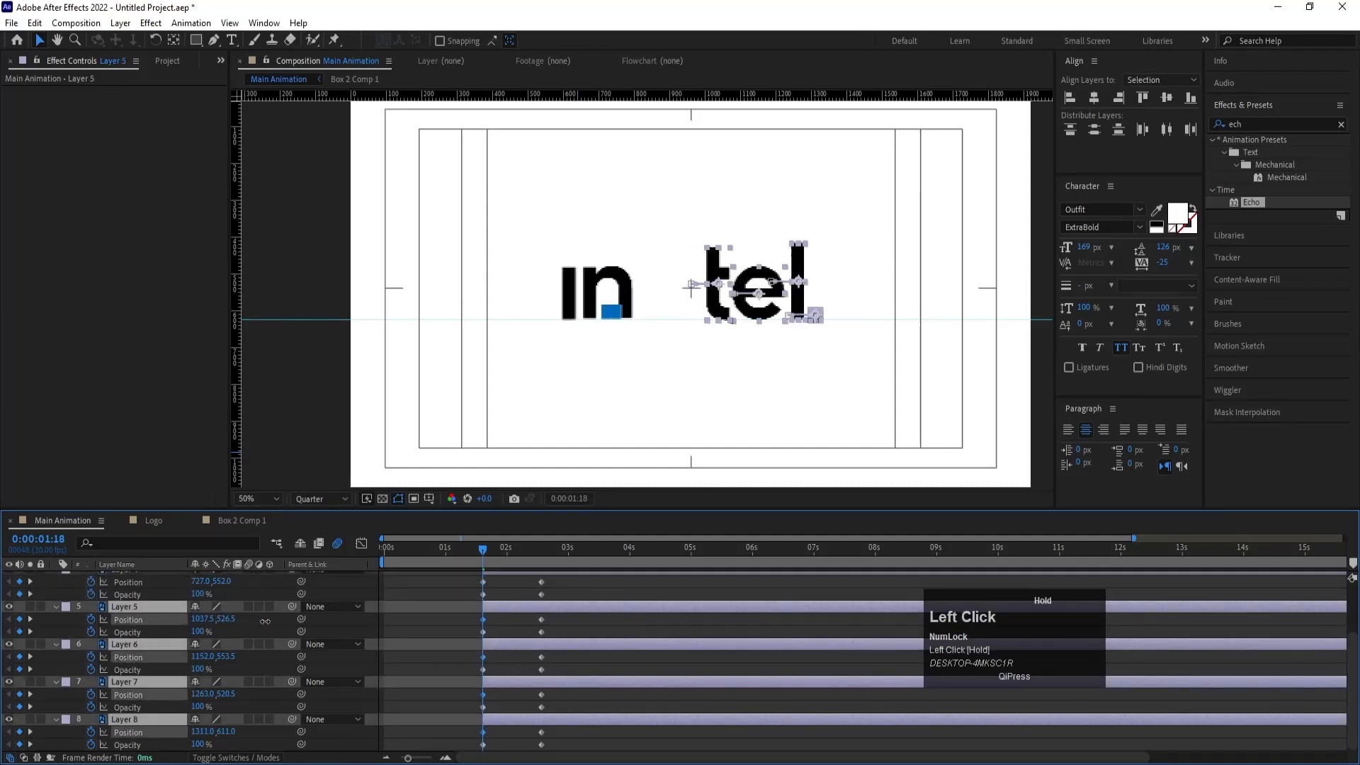
Step: Set the 1:18 opacity keyframes to 0% for Layers 5 through 8 and for Layers 3 and 4
{"action": "left_click", "coordinate": [201, 632]}
{"action": "type", "text": "0"}
{"action": "key", "text": "Return"}
{"action": "scroll", "coordinate": [516, 592], "scroll_direction": "up", "scroll_amount": 2}
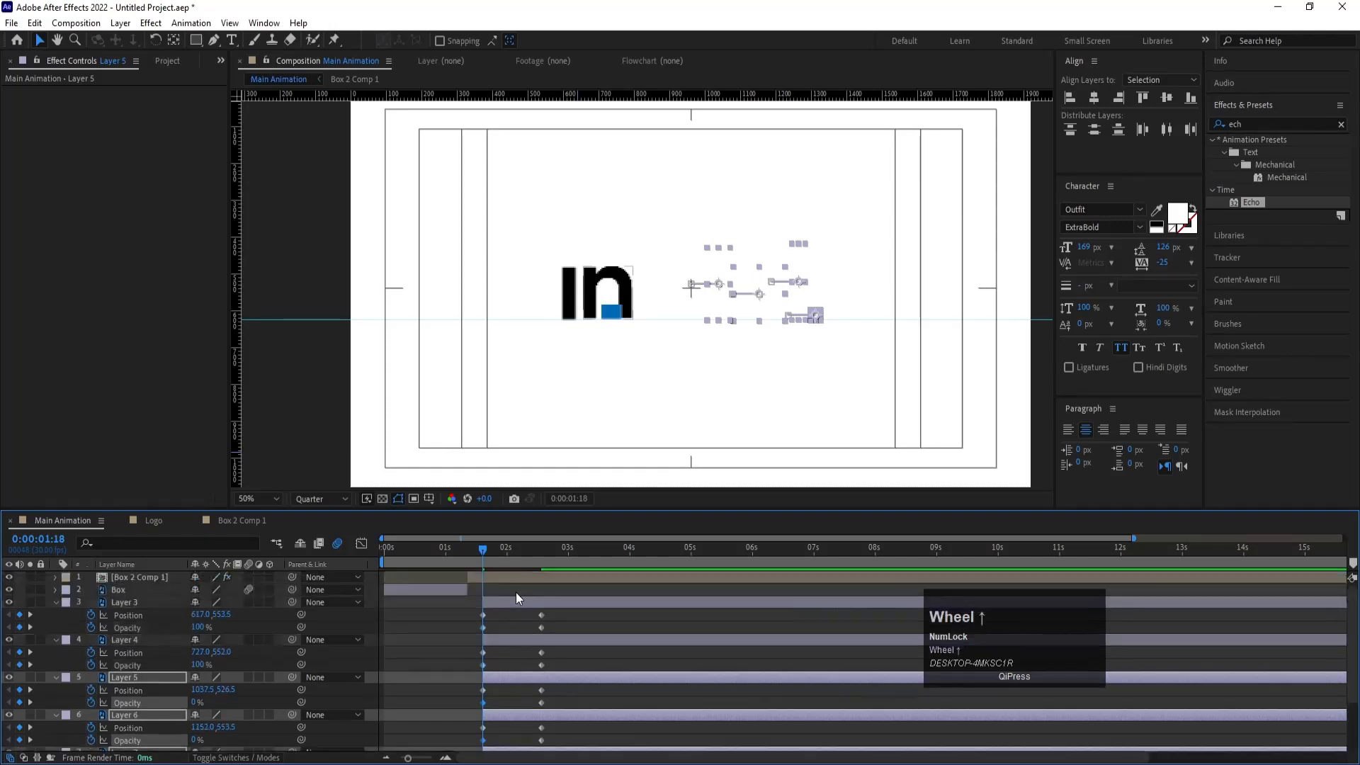
{"action": "left_click", "coordinate": [507, 602]}
{"action": "left_click", "coordinate": [500, 639], "text": "shift"}
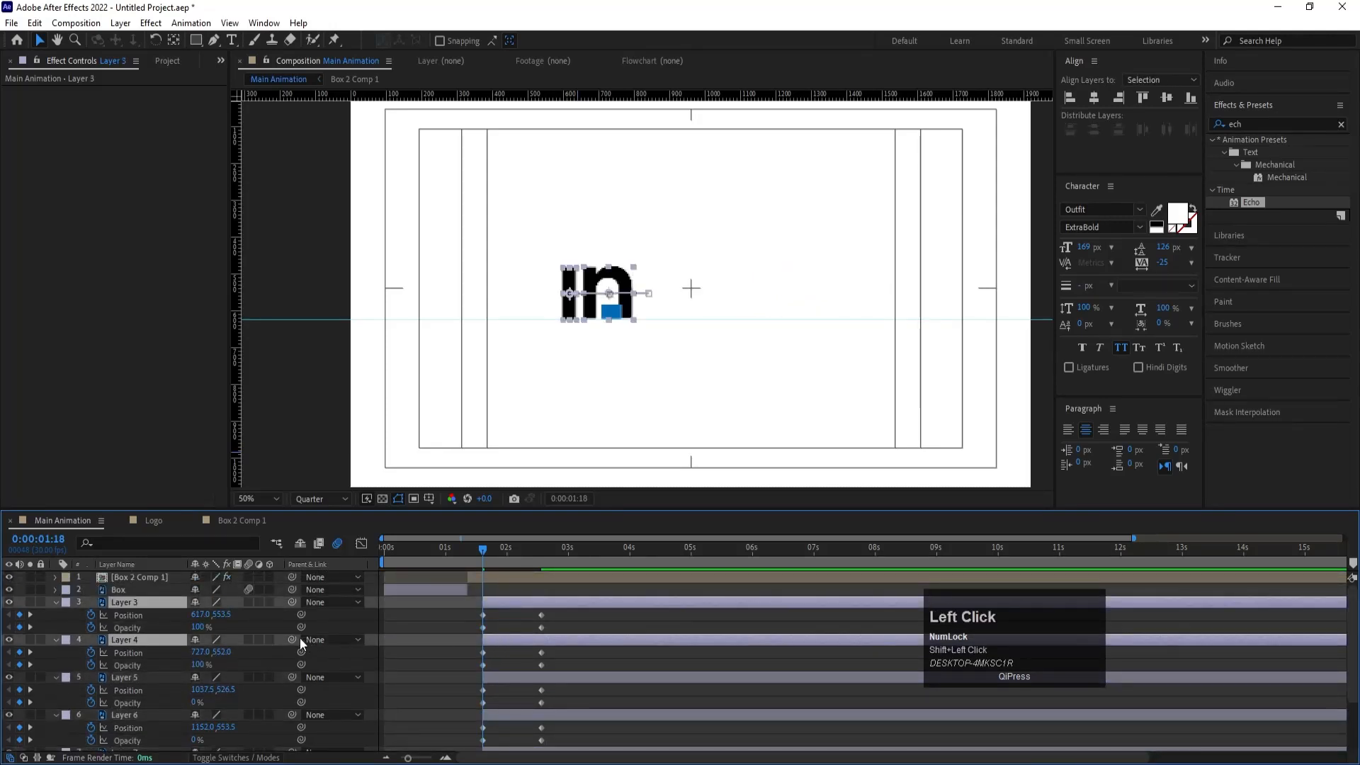
{"action": "left_click", "coordinate": [201, 626]}
{"action": "type", "text": "0"}
{"action": "key", "text": "Return"}
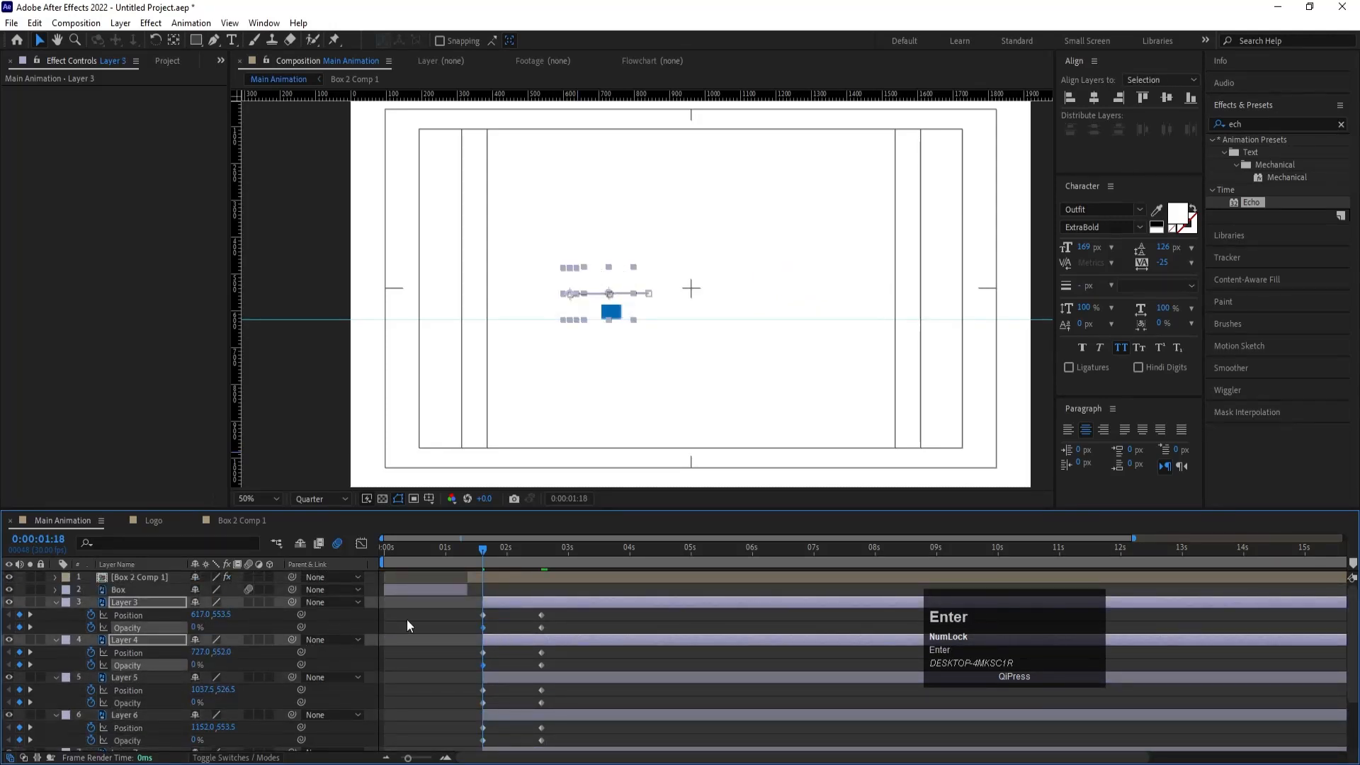
Step: Apply Easy Ease to all letter keyframes and reshape their graph curves for a fast start and a long, slow finish
{"action": "left_click_drag", "start_coordinate": [440, 610], "coordinate": [571, 752]}
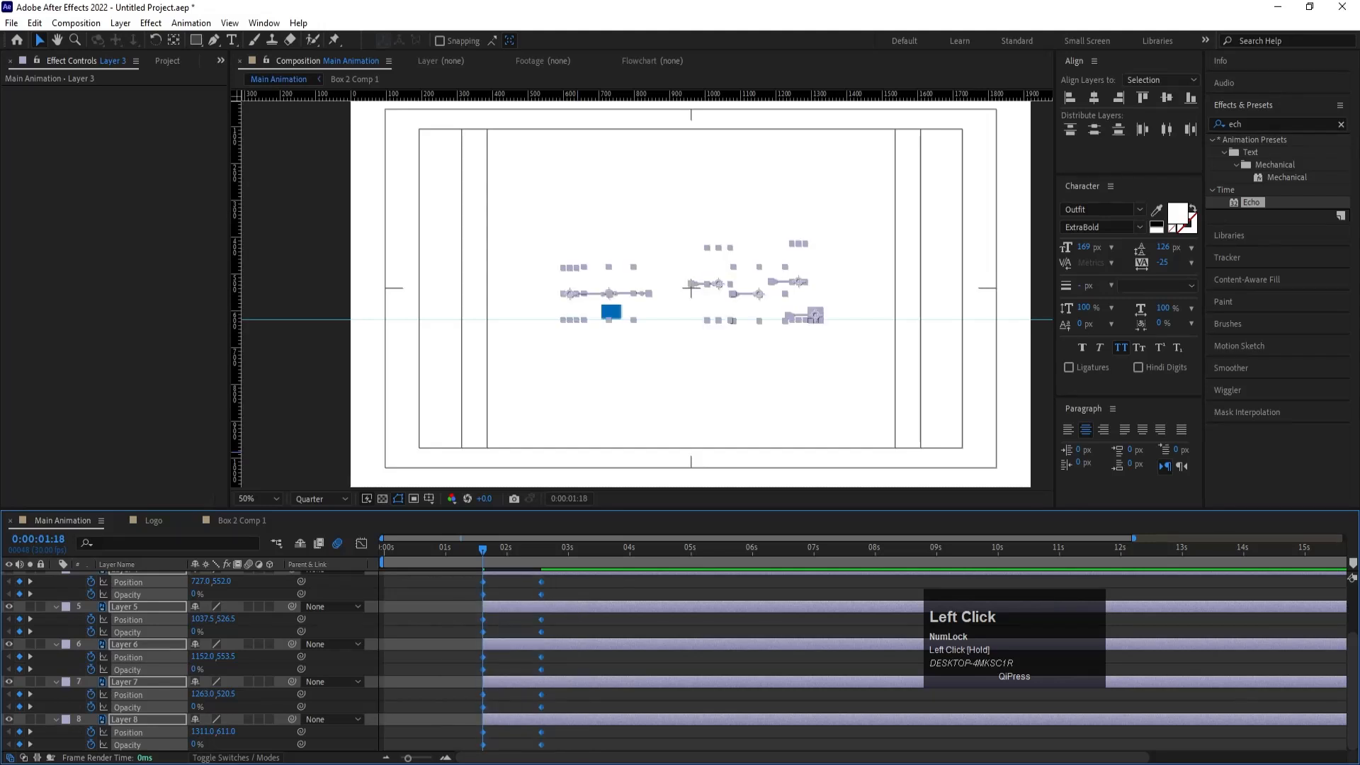
{"action": "key", "text": "F9"}
{"action": "left_click", "coordinate": [361, 543]}
{"action": "key", "text": "equal"}
{"action": "left_click_drag", "start_coordinate": [662, 648], "coordinate": [576, 744]}
{"action": "left_click_drag", "start_coordinate": [579, 689], "coordinate": [491, 691]}
{"action": "left_click", "coordinate": [362, 543]}
Step: Play back the letters' slide-in and fade from 1:18
{"action": "key", "text": "space"}
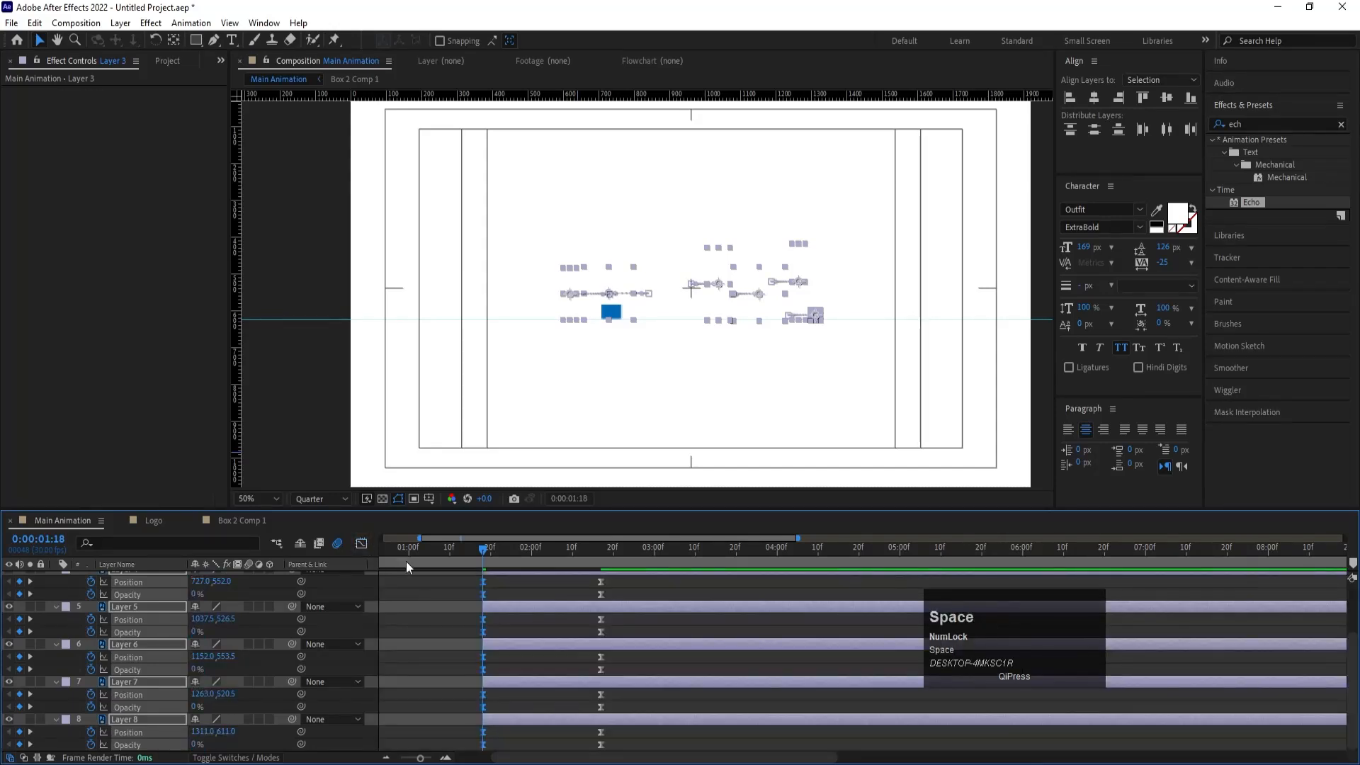
{"action": "left_click", "coordinate": [488, 556]}
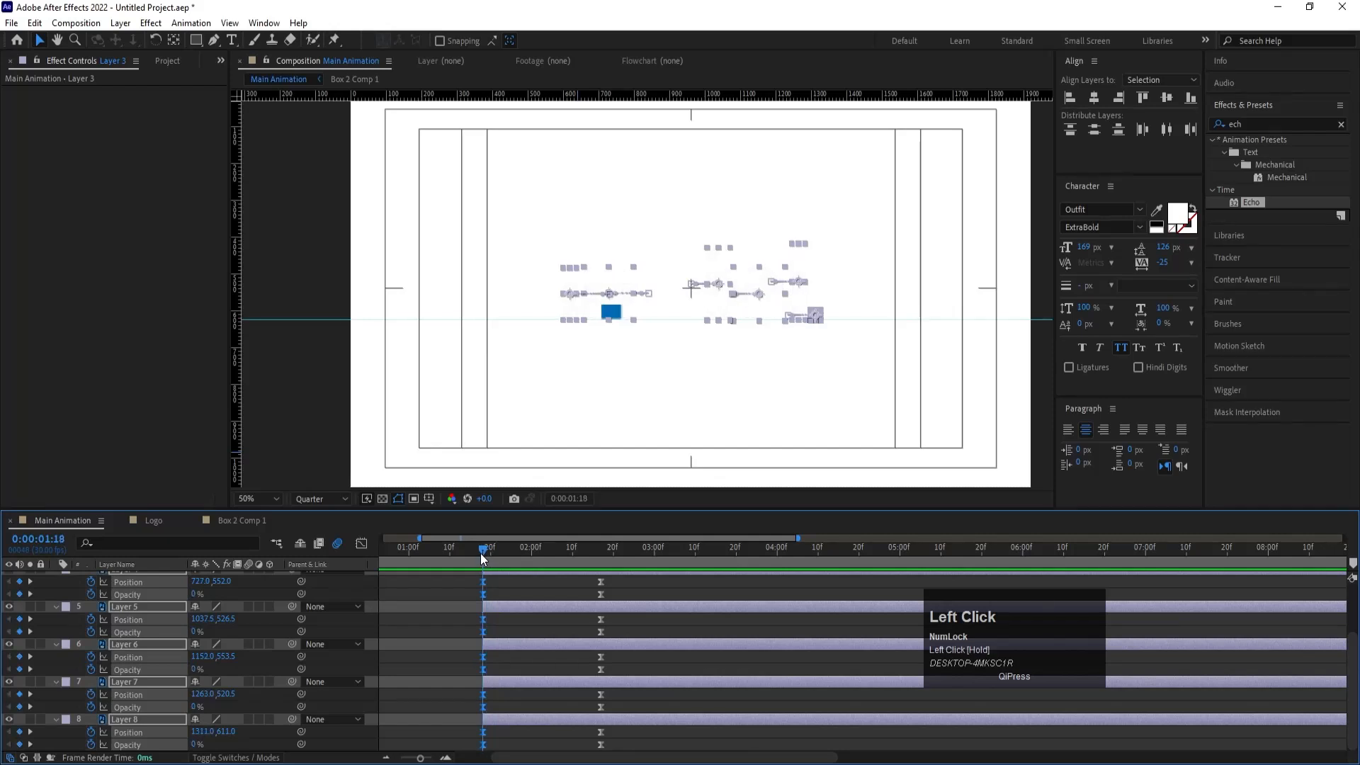
{"action": "key", "text": "space"}
{"action": "key", "text": "space"}
{"action": "scroll", "coordinate": [505, 621], "scroll_direction": "up", "scroll_amount": 2}
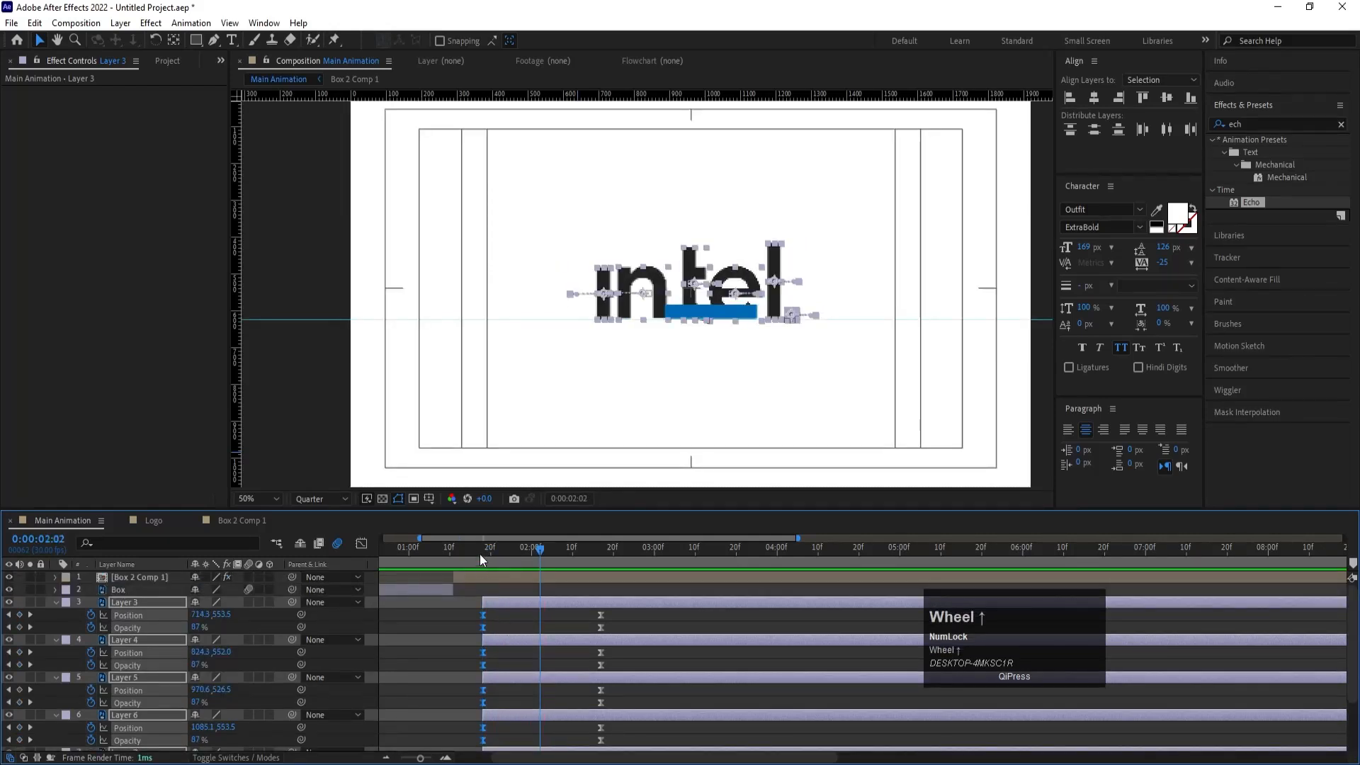
Step: Move the start of Layer 4 (the letter n) to 1:26, as the box passes under it
{"action": "left_click_drag", "start_coordinate": [486, 556], "coordinate": [516, 564]}
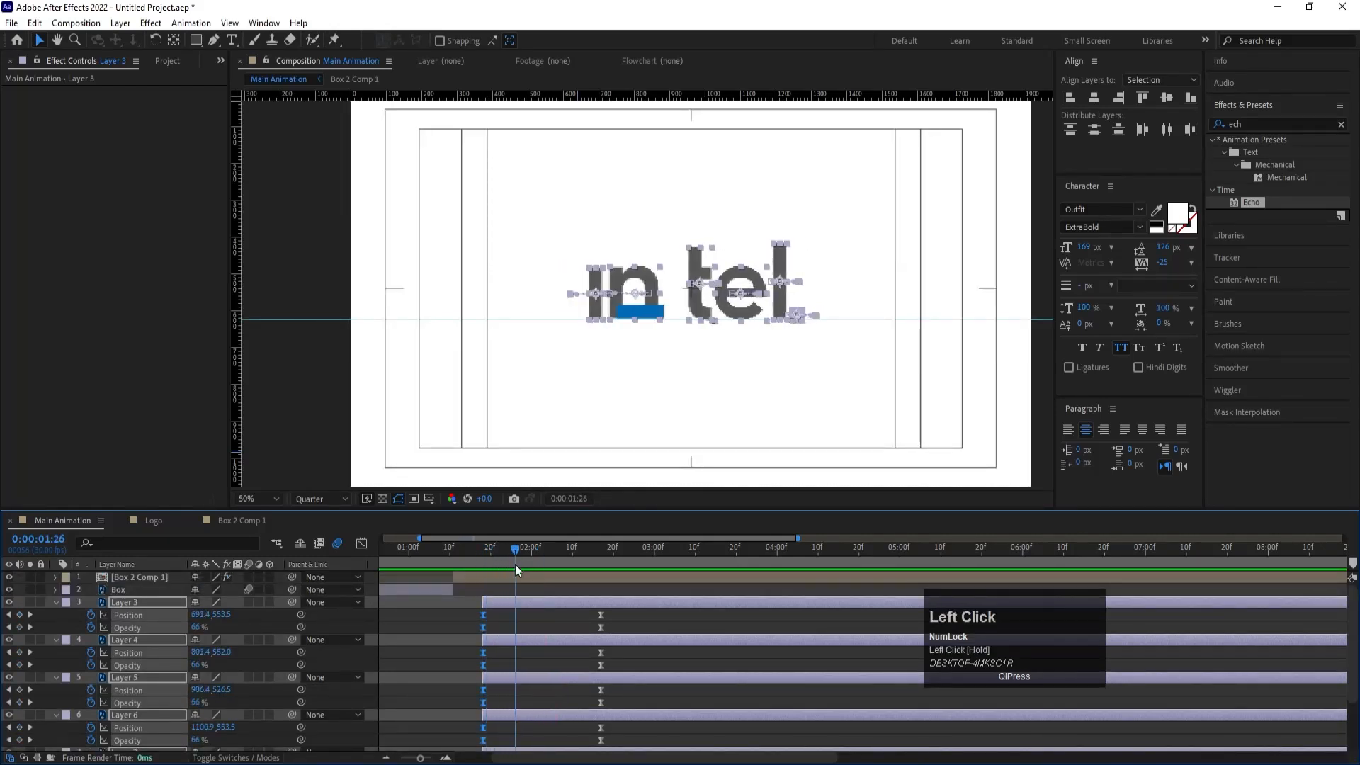
{"action": "left_click", "coordinate": [507, 612]}
{"action": "left_click", "coordinate": [503, 597]}
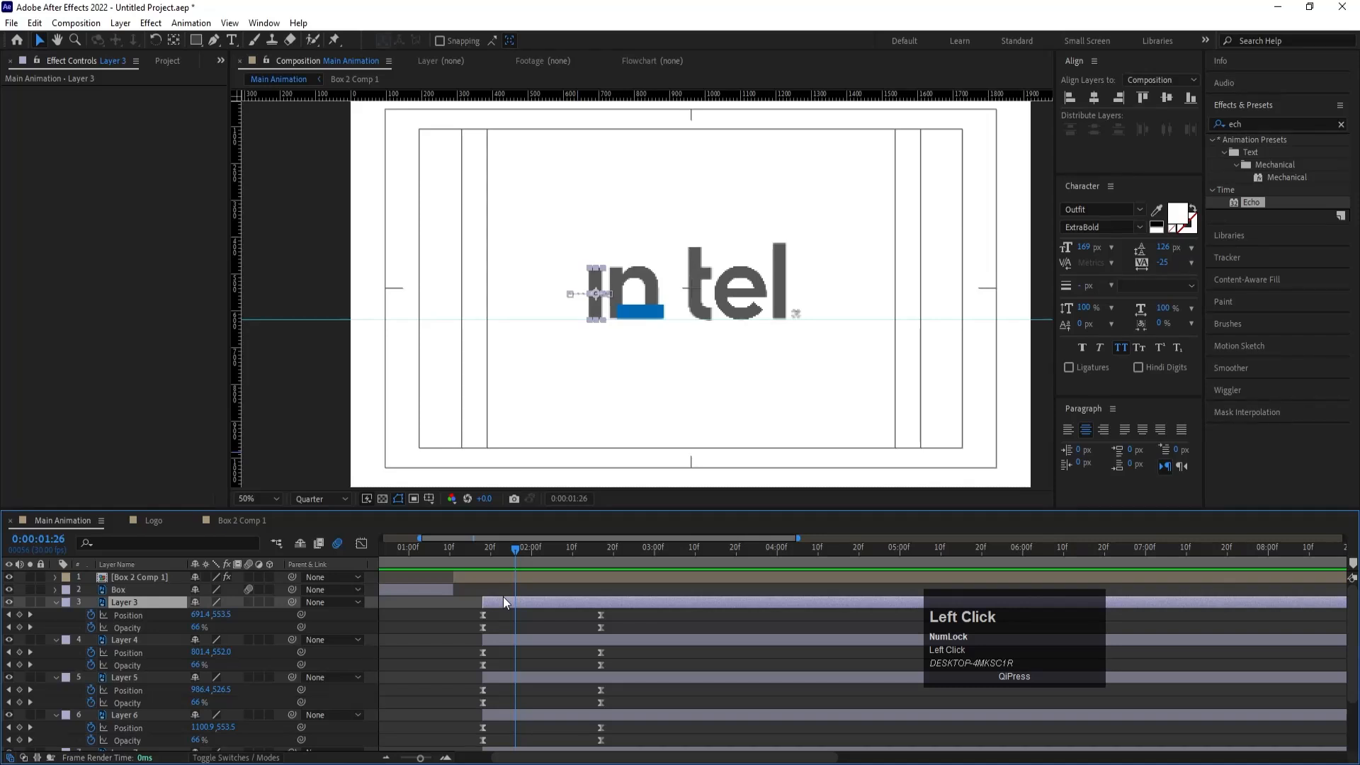
{"action": "left_click", "coordinate": [501, 641]}
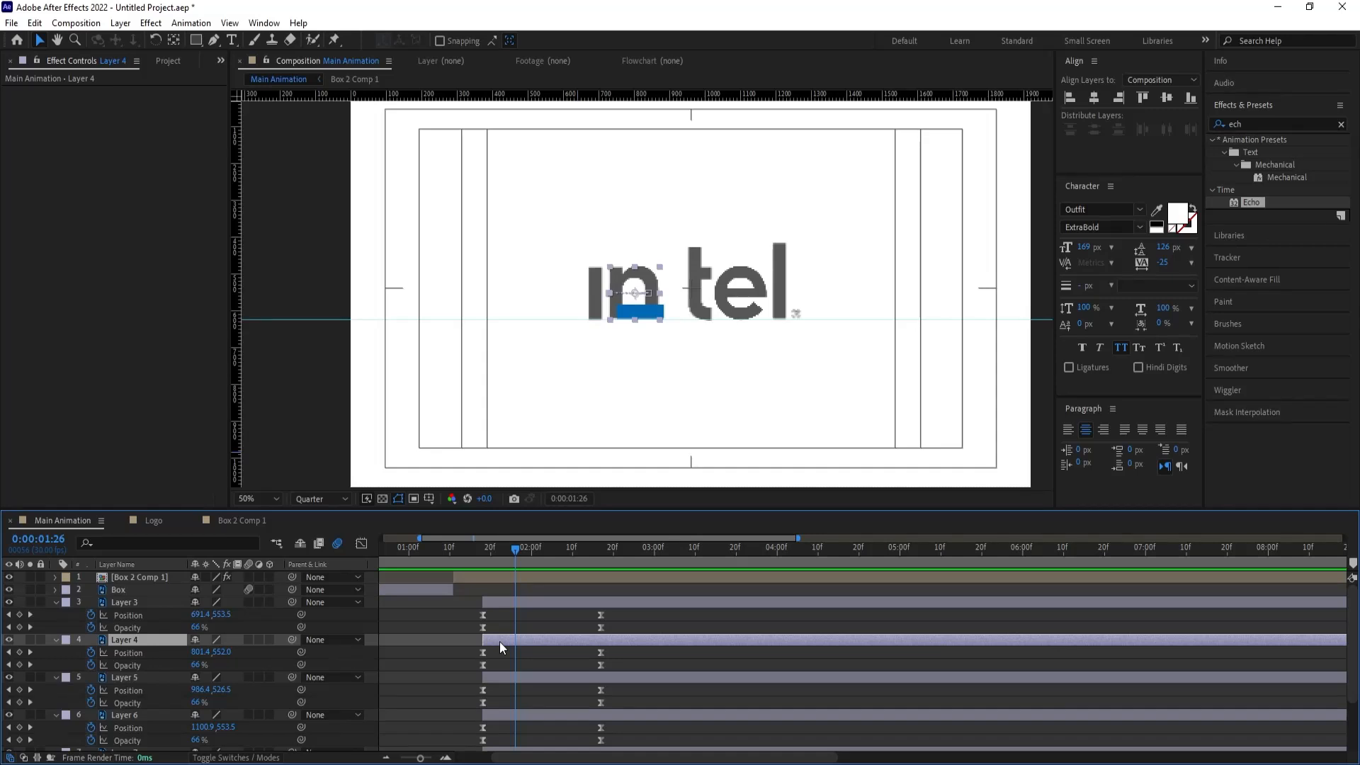
{"action": "key", "text": "bracketleft"}
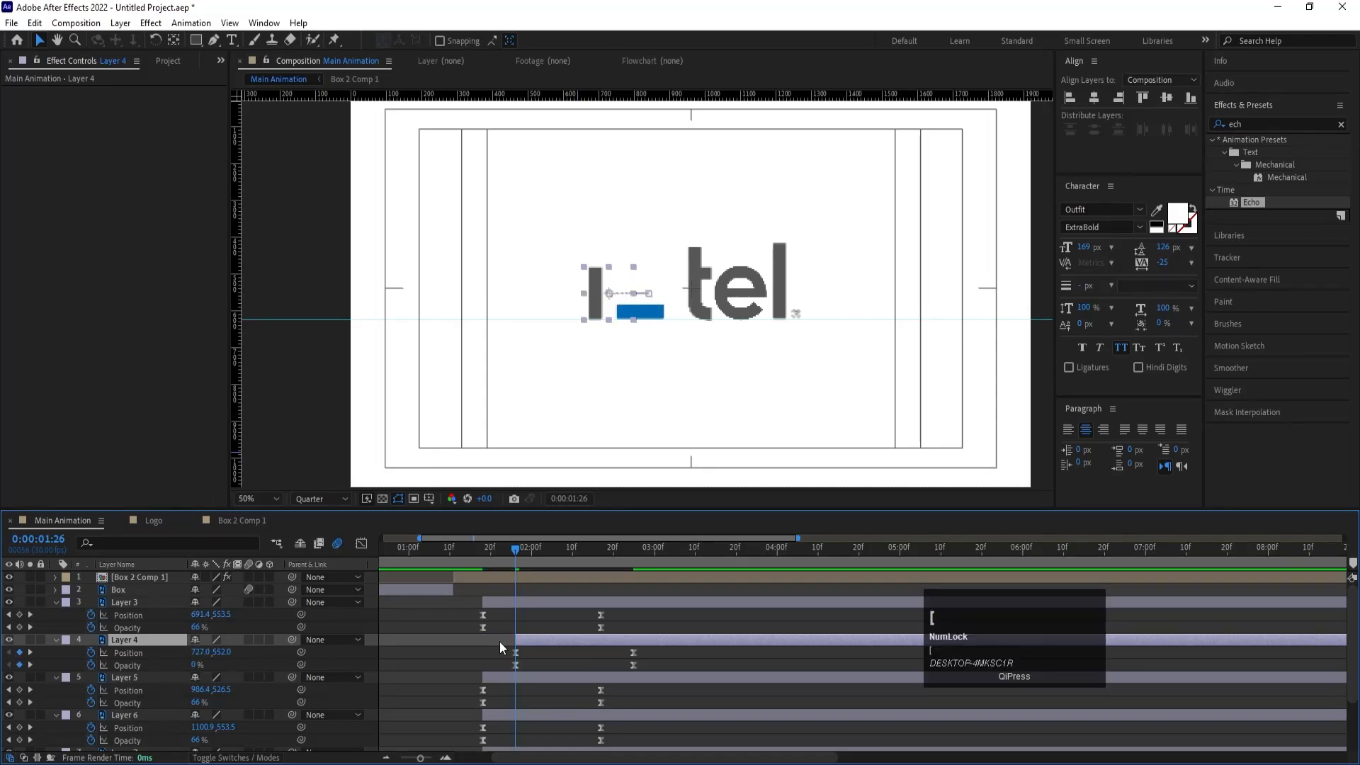
Step: Move the start of Layer 3 (the letter i) to 1:29 and preview the reveal
{"action": "key", "text": "Page_Down"}
{"action": "key", "text": "Page_Down"}
{"action": "key", "text": "Page_Down"}
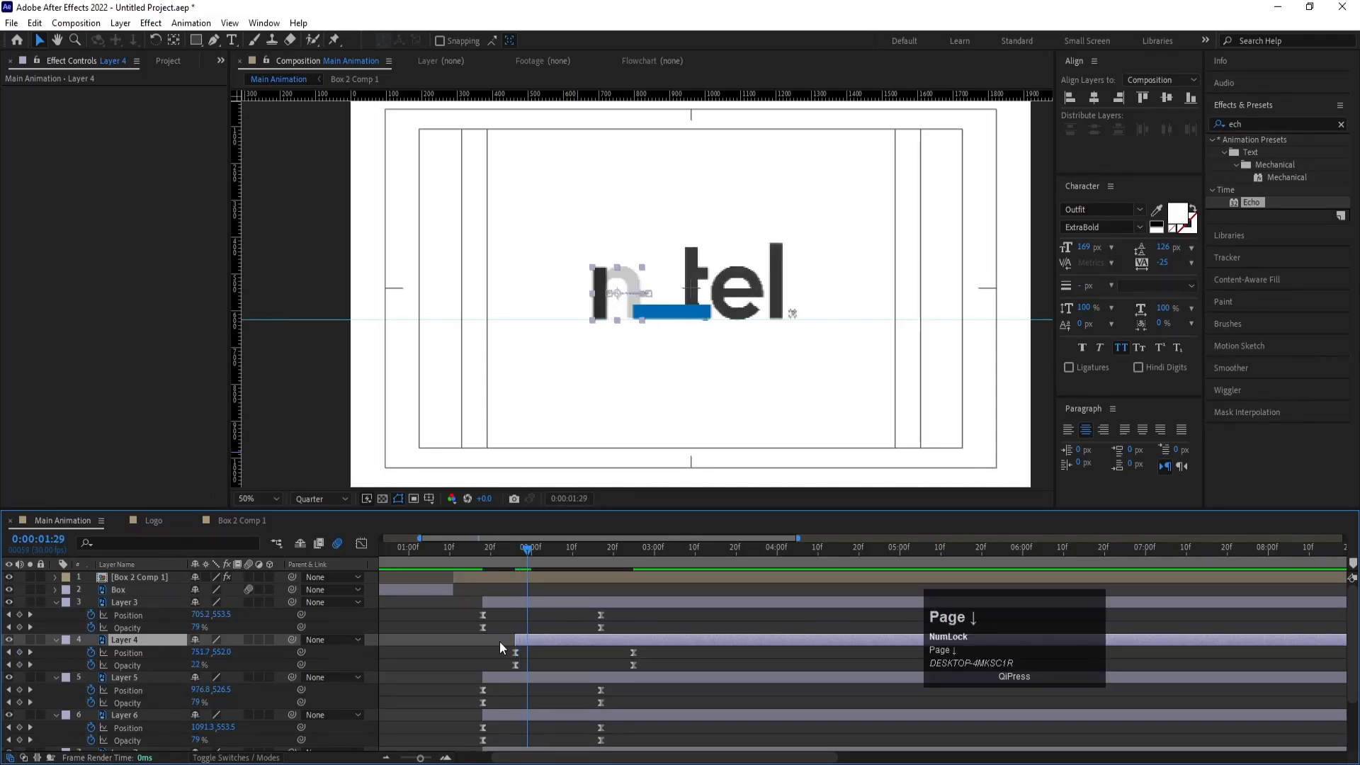
{"action": "left_click", "coordinate": [542, 604]}
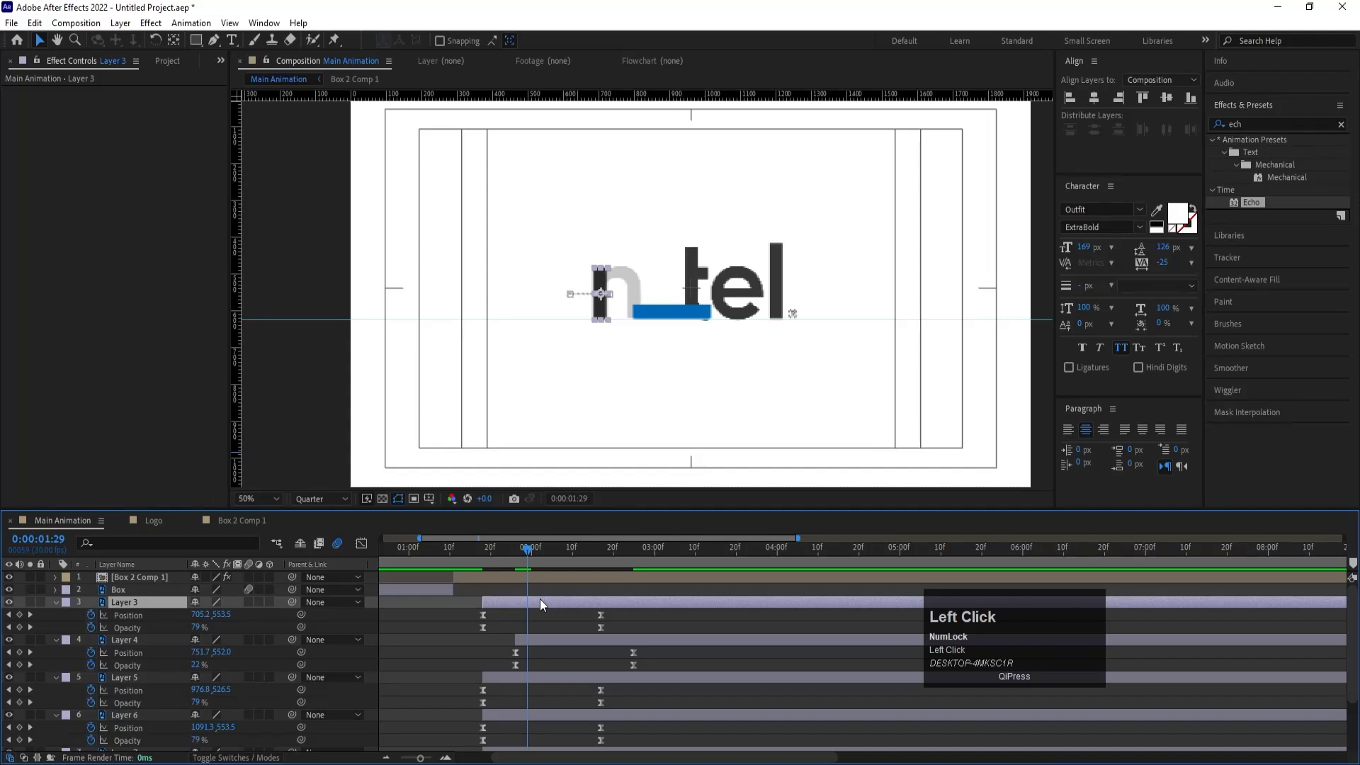
{"action": "key", "text": "bracketleft"}
{"action": "key", "text": "space"}
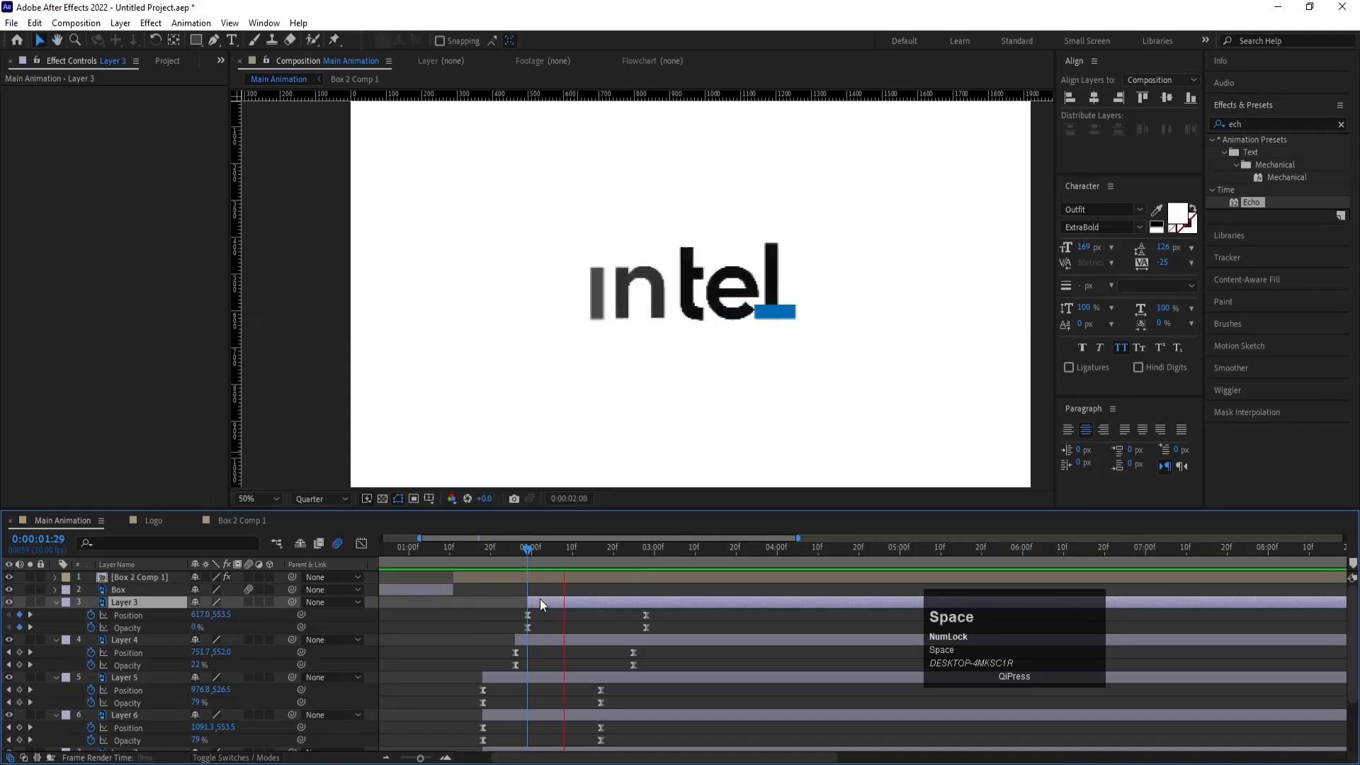
Step: Move the start of Layer 5 (the letter t) to 4:07, during the box's return pass along the top
{"action": "left_click_drag", "start_coordinate": [606, 550], "coordinate": [804, 560]}
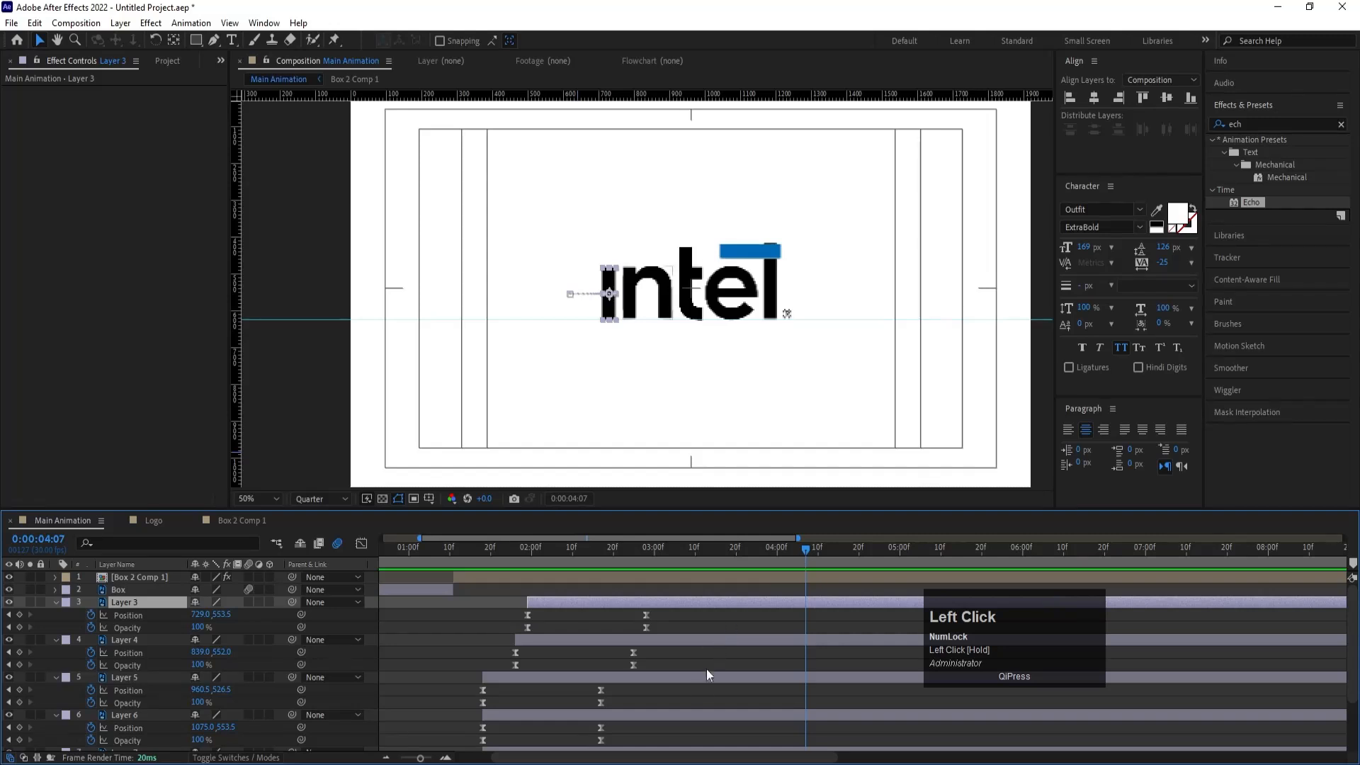
{"action": "scroll", "coordinate": [700, 691], "scroll_direction": "down", "scroll_amount": 3}
{"action": "left_click", "coordinate": [663, 606]}
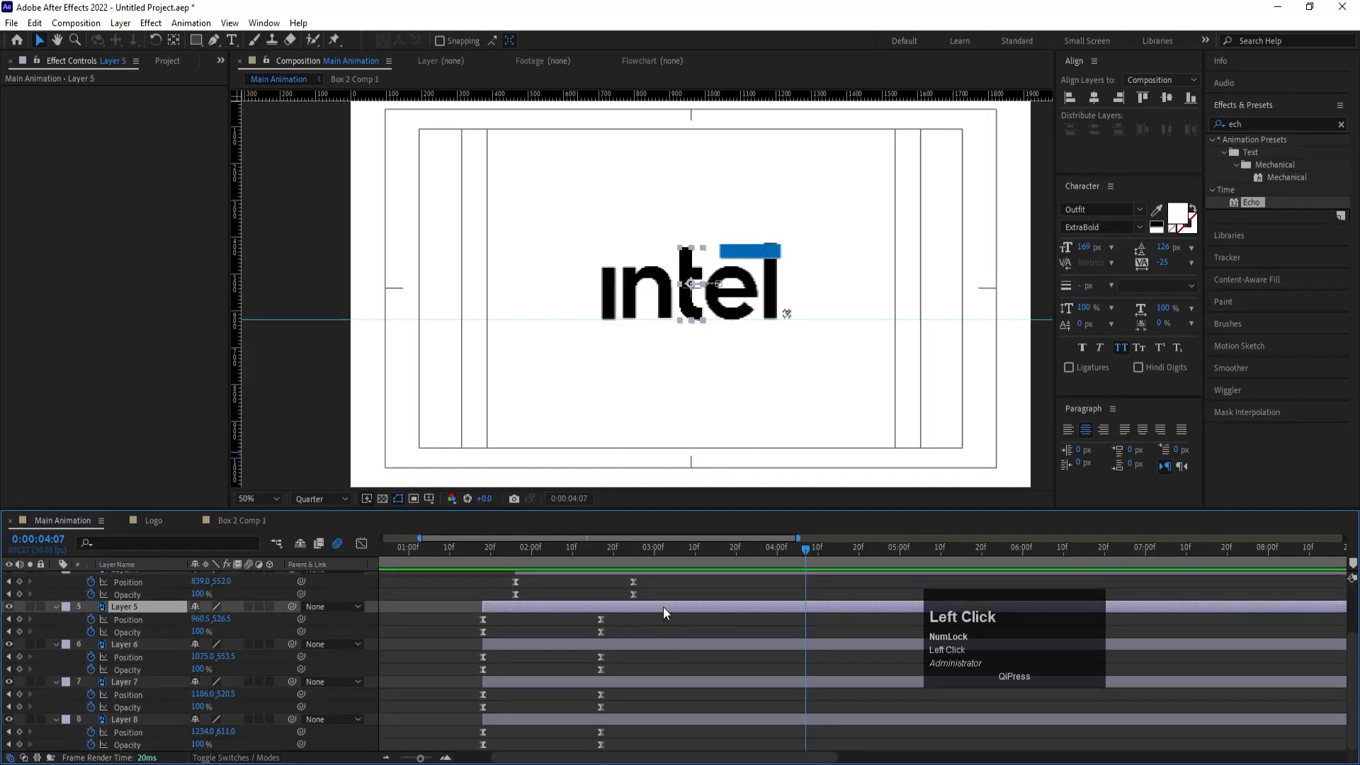
{"action": "key", "text": "bracketleft"}
Step: Move the start of Layer 6 (the letter e) to 4:10, three frames after Layer 5
{"action": "key", "text": "Page_Down"}
{"action": "key", "text": "Page_Down"}
{"action": "key", "text": "Page_Down"}
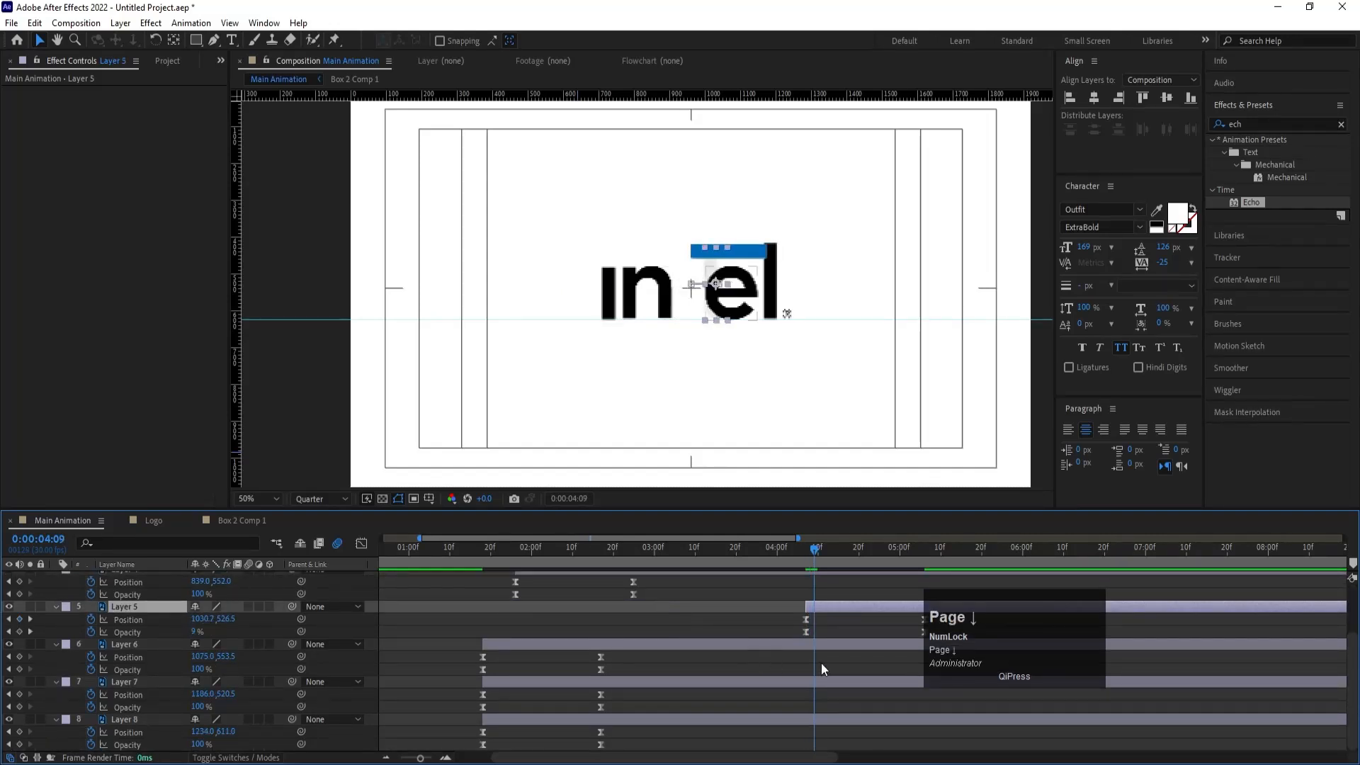
{"action": "left_click", "coordinate": [819, 643]}
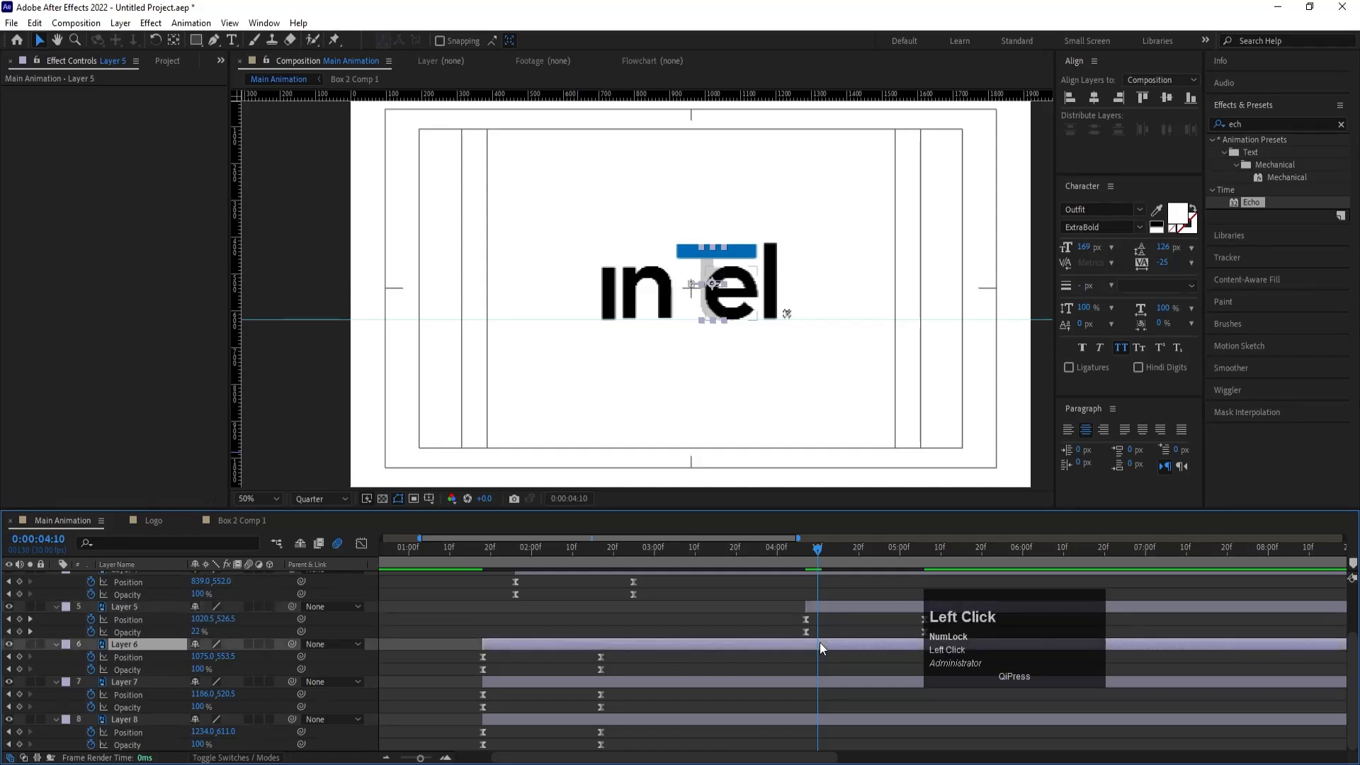
{"action": "key", "text": "bracketleft"}
Step: Move the start of Layer 7 (the letter l) to 4:13, three frames after Layer 6
{"action": "key", "text": "Page_Down"}
{"action": "key", "text": "Page_Down"}
{"action": "key", "text": "Page_Down"}
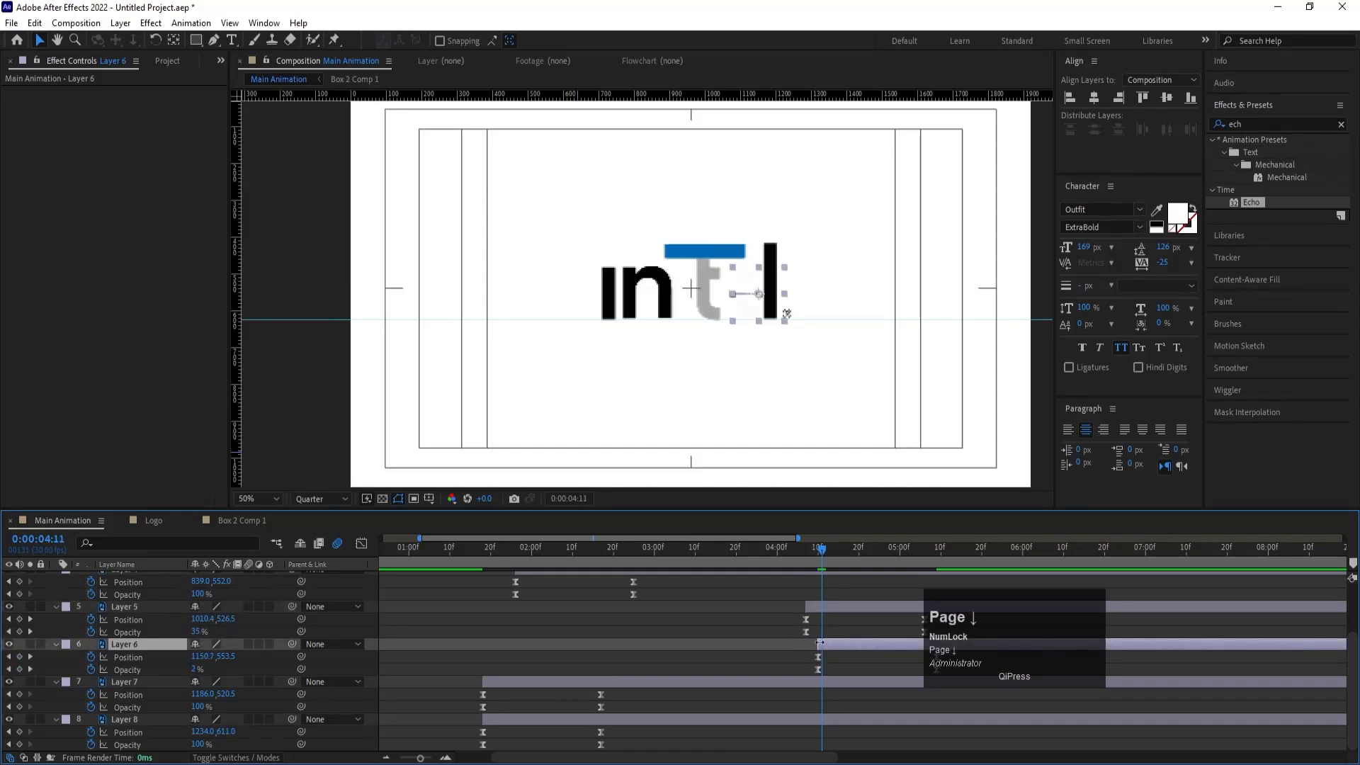
{"action": "left_click", "coordinate": [833, 681]}
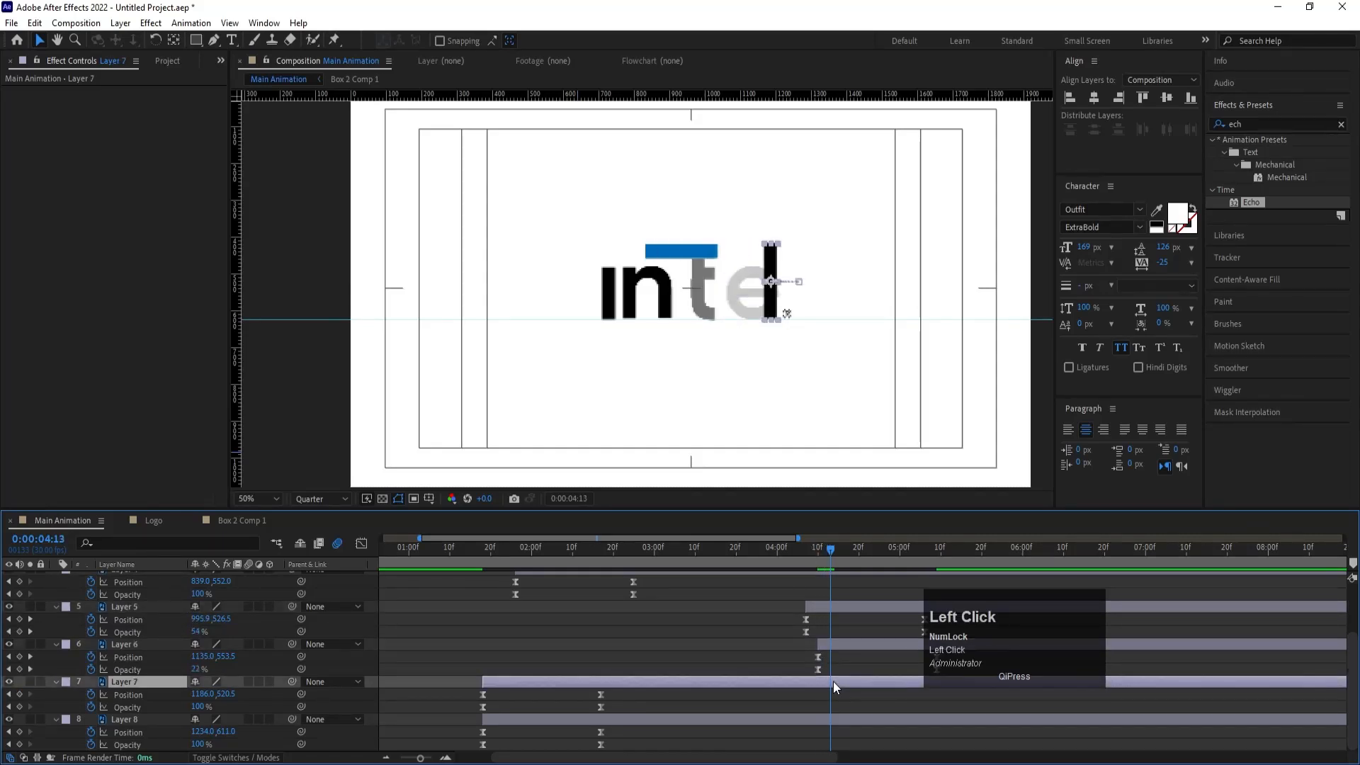
{"action": "key", "text": "bracketleft"}
Step: Move the start of Layer 8 (the small registered mark) to 4:16, three frames after Layer 7
{"action": "key", "text": "Page_Down"}
{"action": "key", "text": "Page_Down"}
{"action": "key", "text": "Page_Down"}
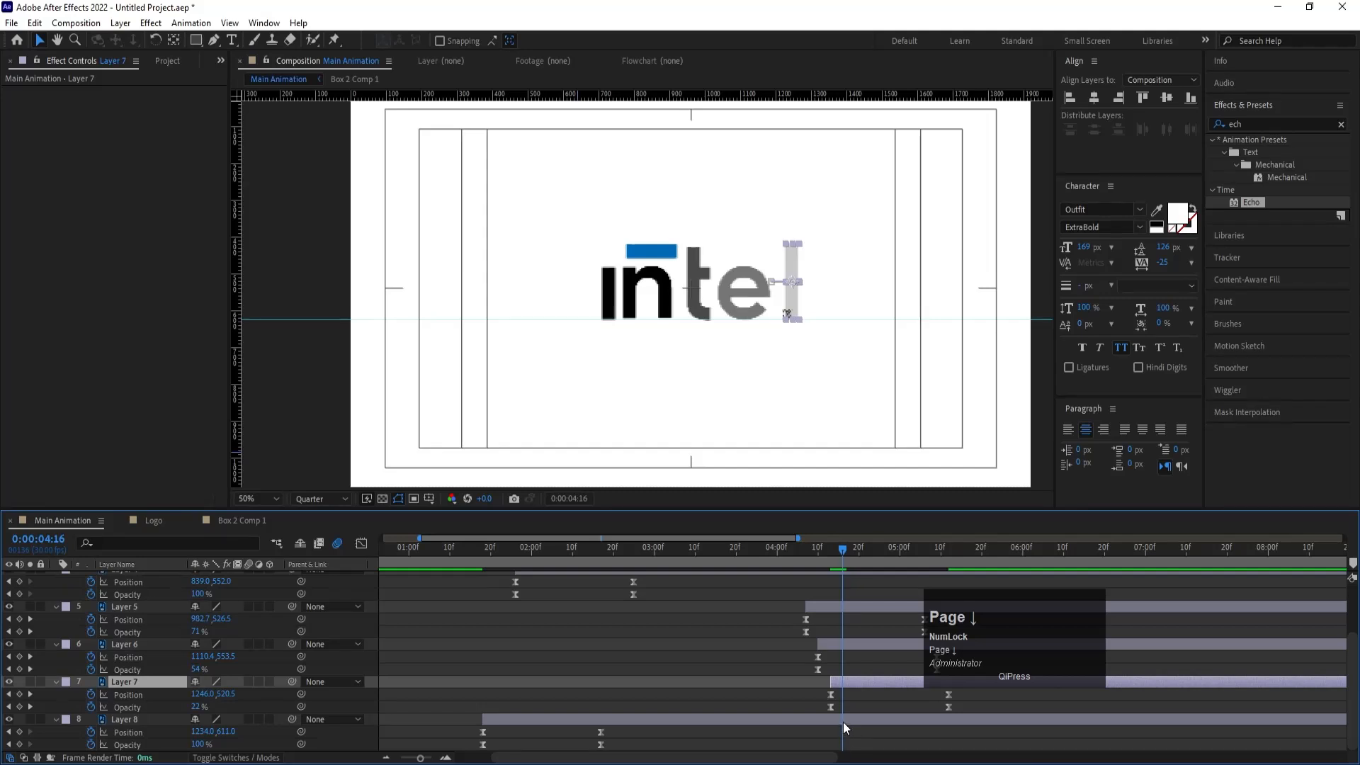
{"action": "left_click", "coordinate": [844, 723]}
{"action": "key", "text": "bracketleft"}
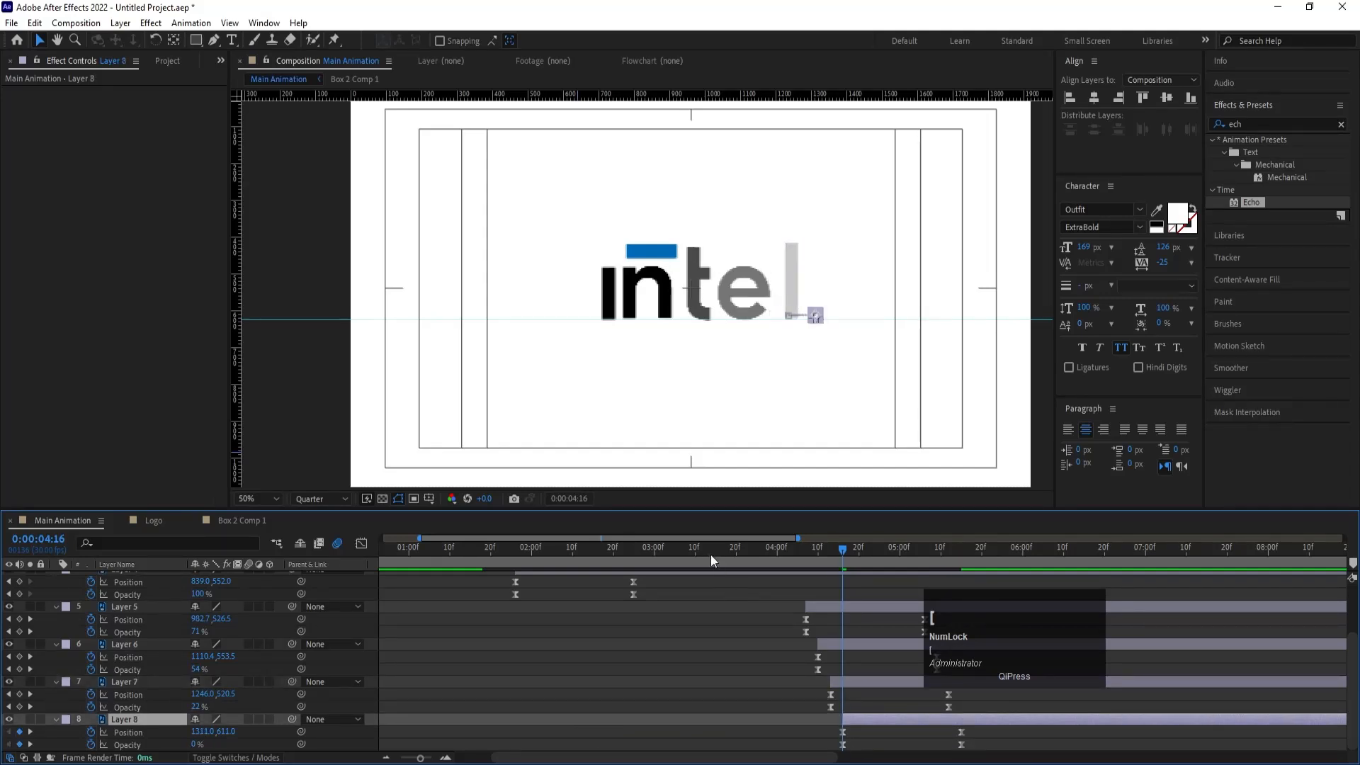
Step: Play the whole animation from the start with the timeline showing the full duration
{"action": "left_click_drag", "start_coordinate": [707, 550], "coordinate": [333, 600]}
{"action": "key", "text": "space"}
{"action": "key", "text": "minus"}
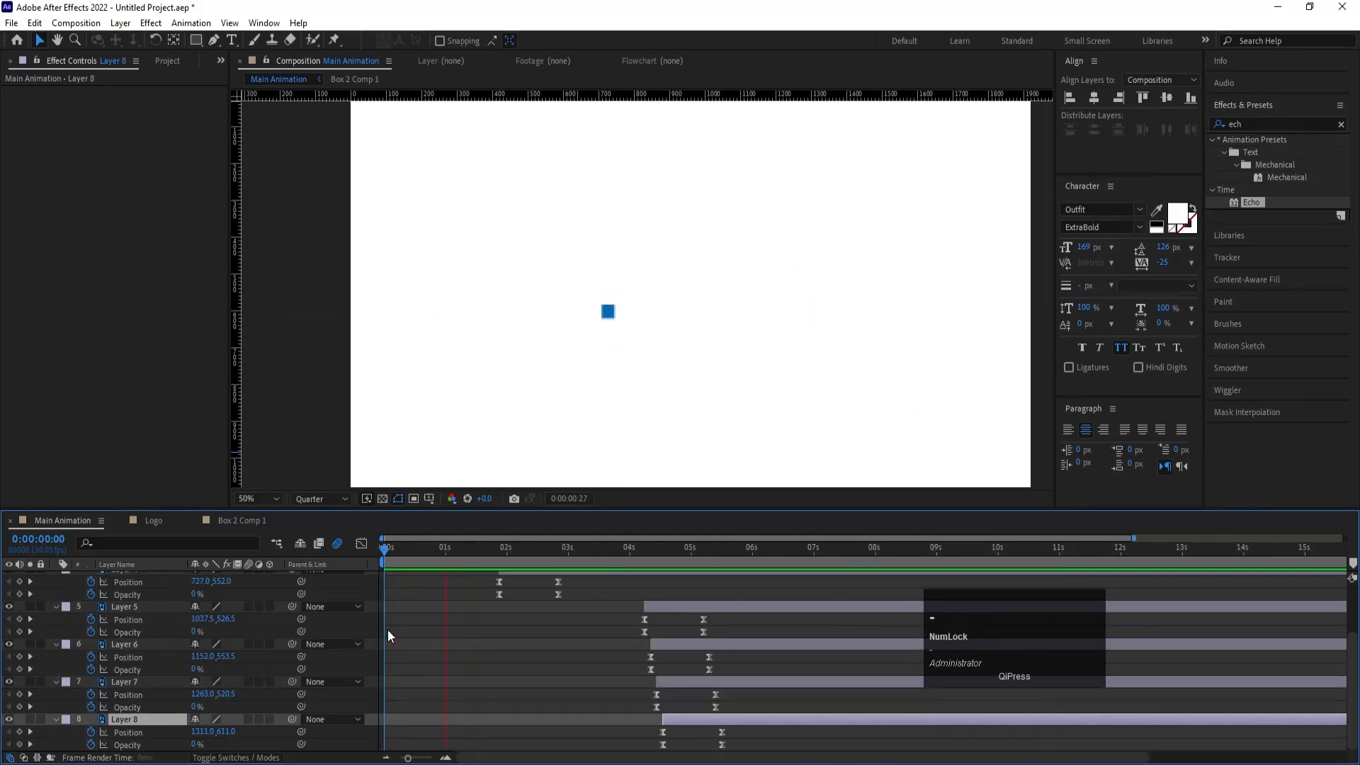
Step: Show the full composition duration during the preview, stop it, and collapse the keyframed properties of all layers
{"action": "key", "text": "minus"}
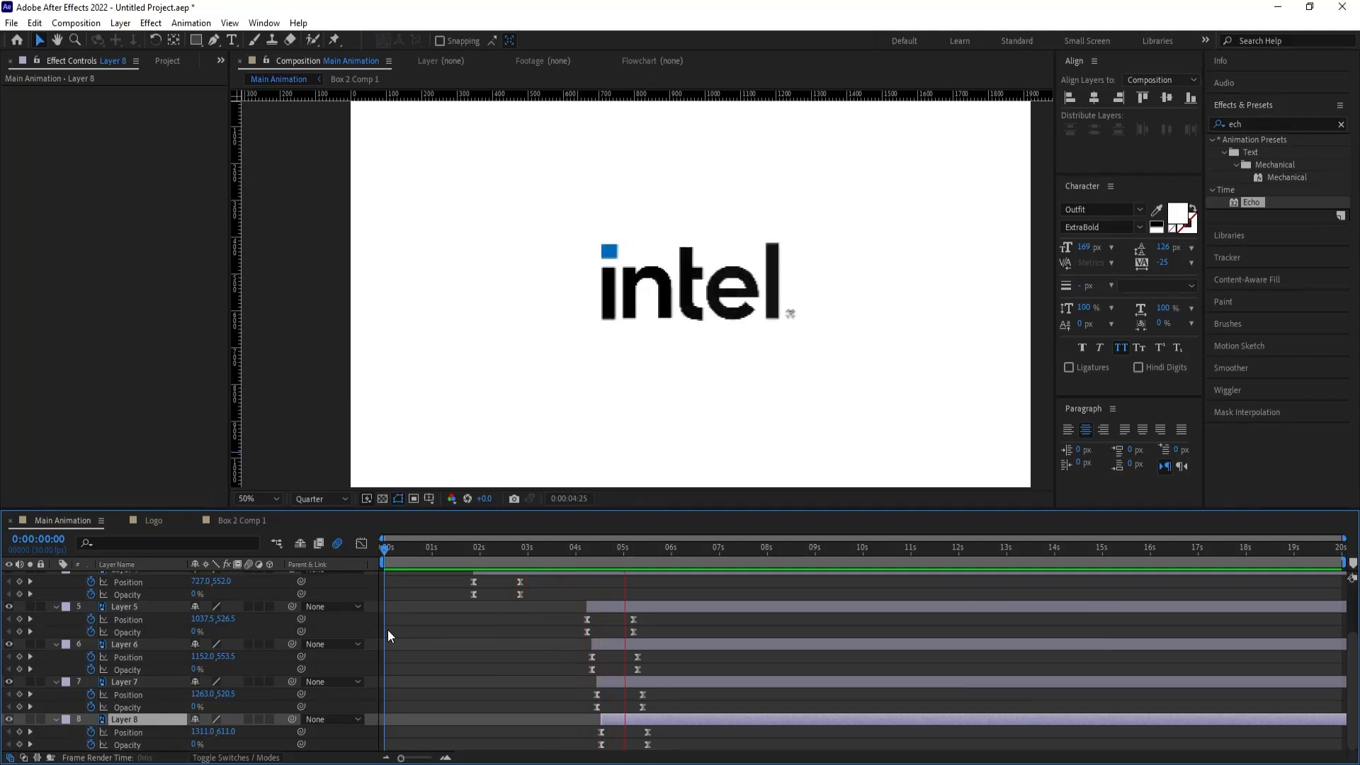
{"action": "key", "text": "space"}
{"action": "left_click", "coordinate": [426, 630]}
{"action": "key", "text": "u"}
{"action": "key", "text": "u"}
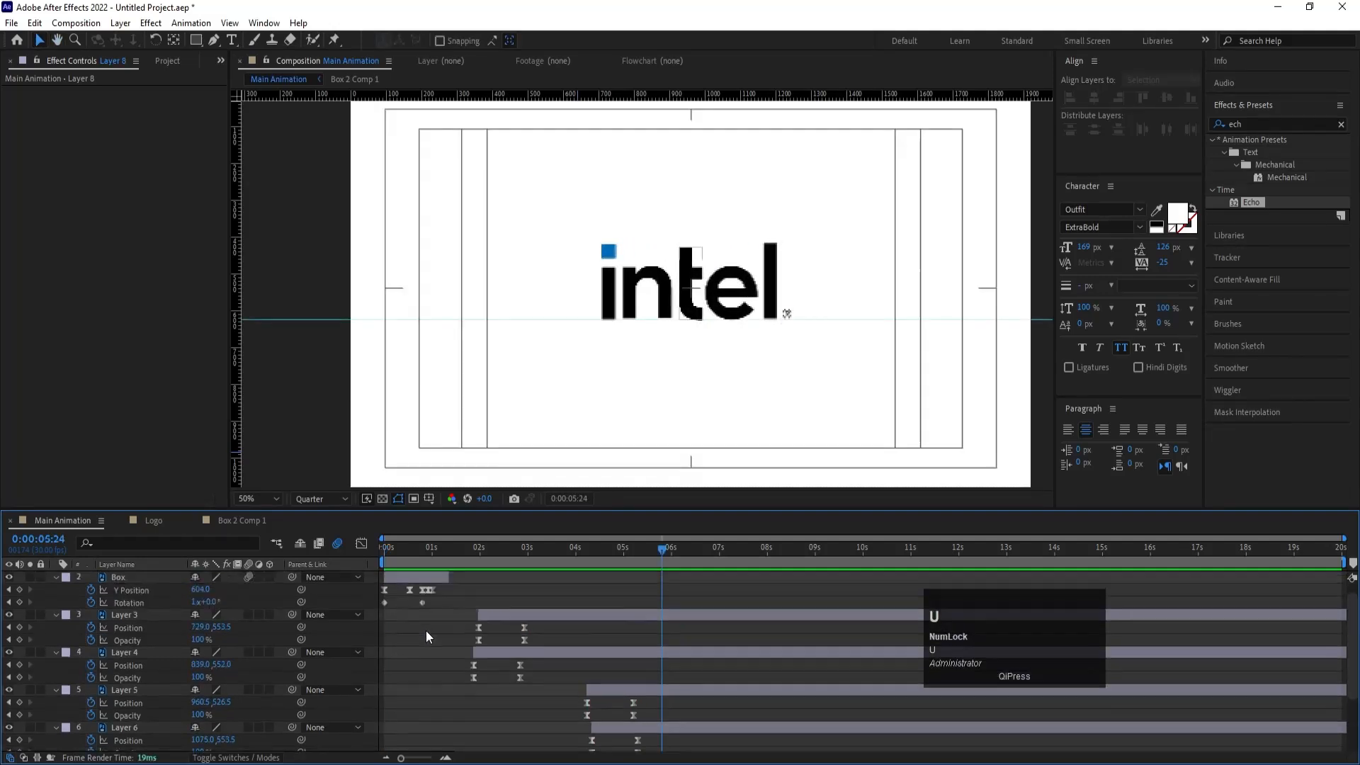
Step: End the work area at 6:00 and preview the trimmed animation
{"action": "left_click", "coordinate": [671, 552]}
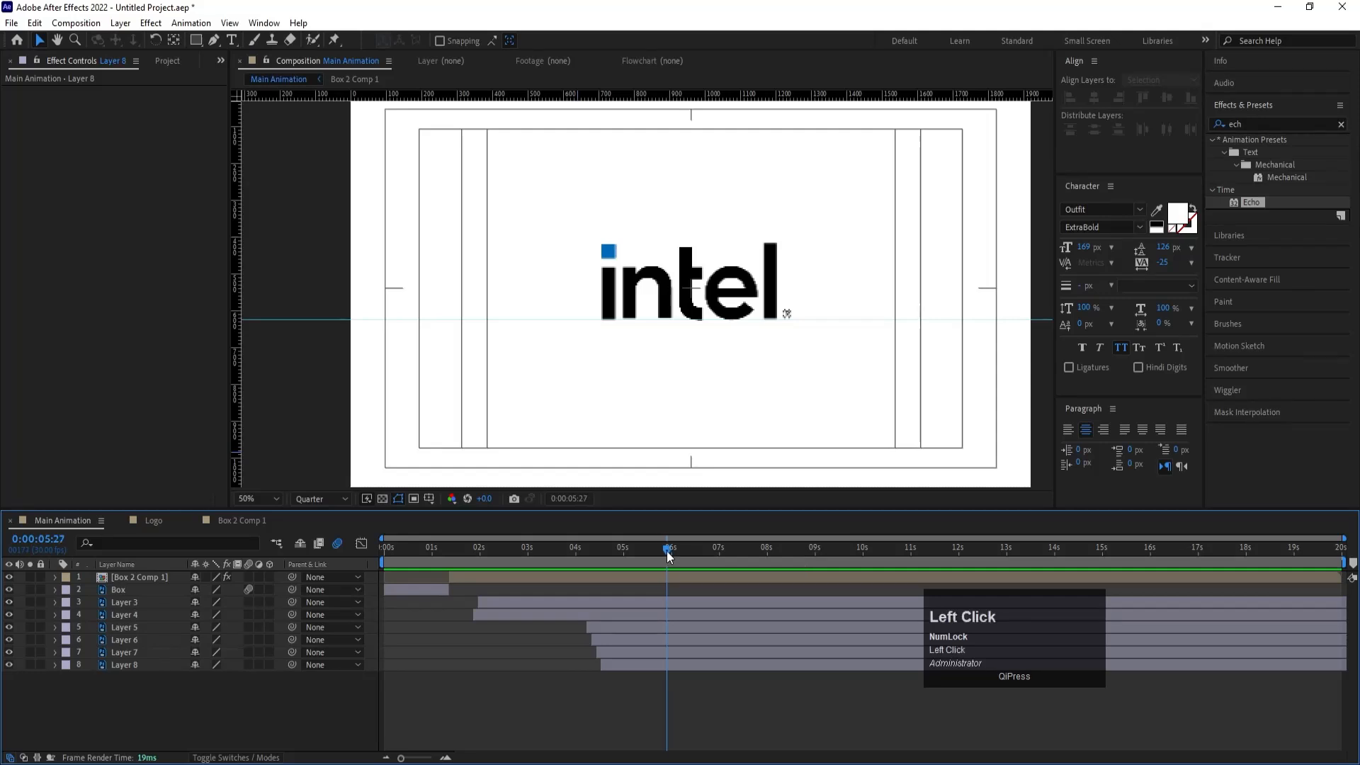
{"action": "key", "text": "n"}
{"action": "key", "text": "space"}
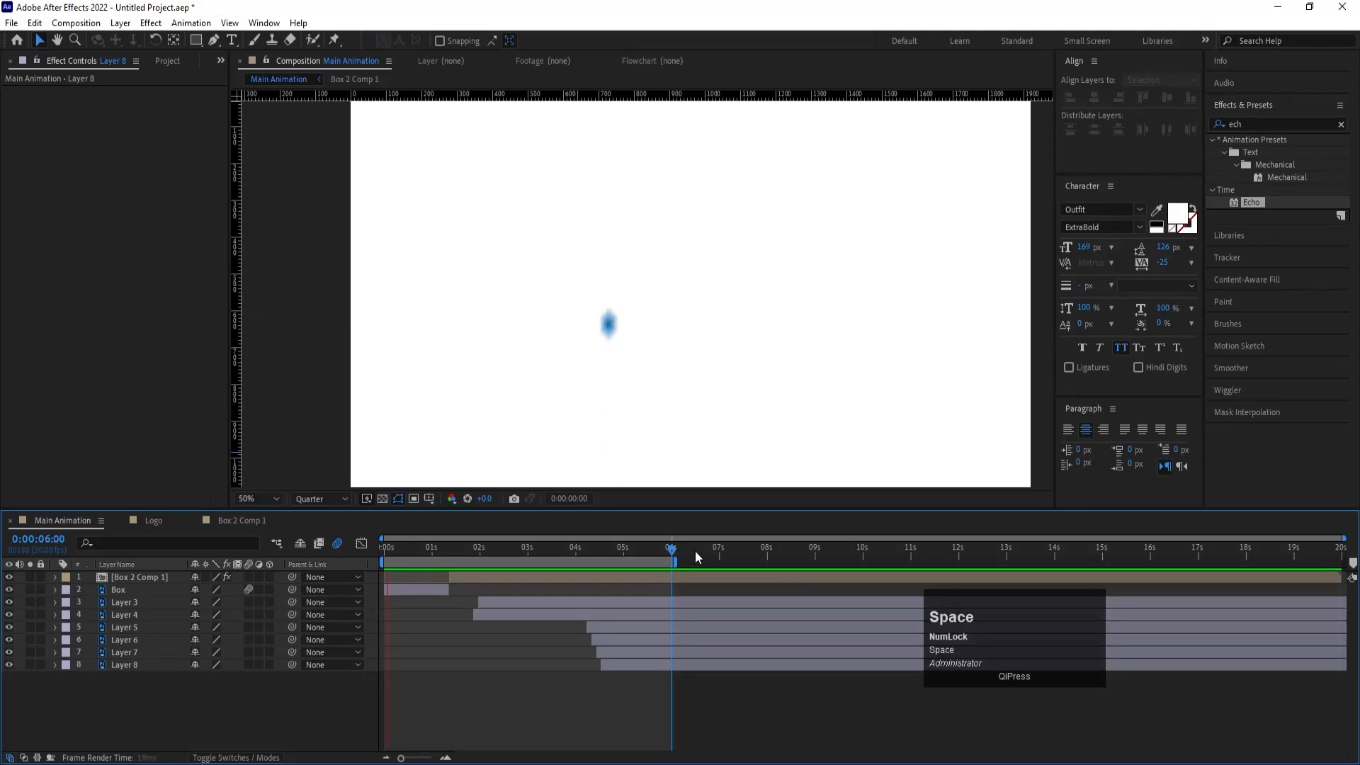
Step: Create a white solid with the default comp-size settings and move it below all other layers as the background
{"action": "key", "text": "ctrl+y"}
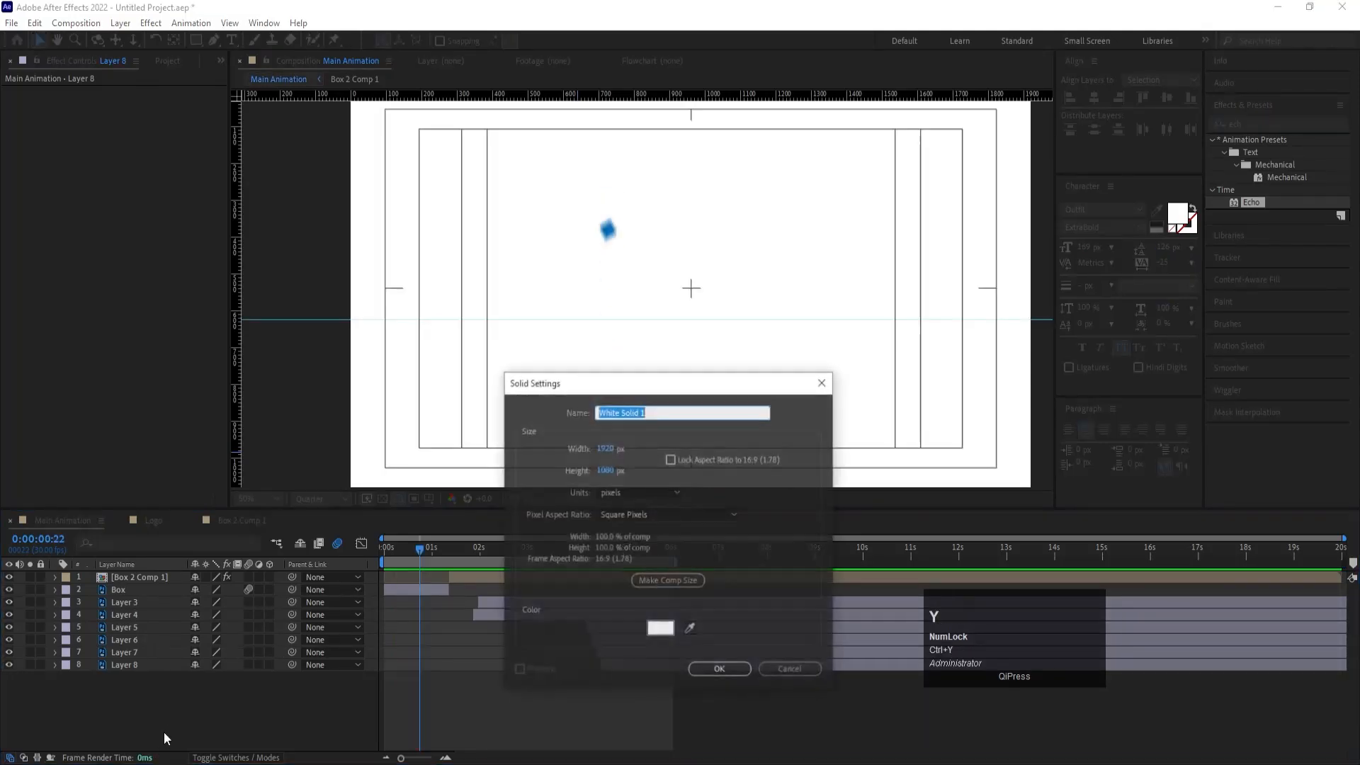
{"action": "key", "text": "Return"}
{"action": "left_click_drag", "start_coordinate": [162, 578], "coordinate": [150, 673]}
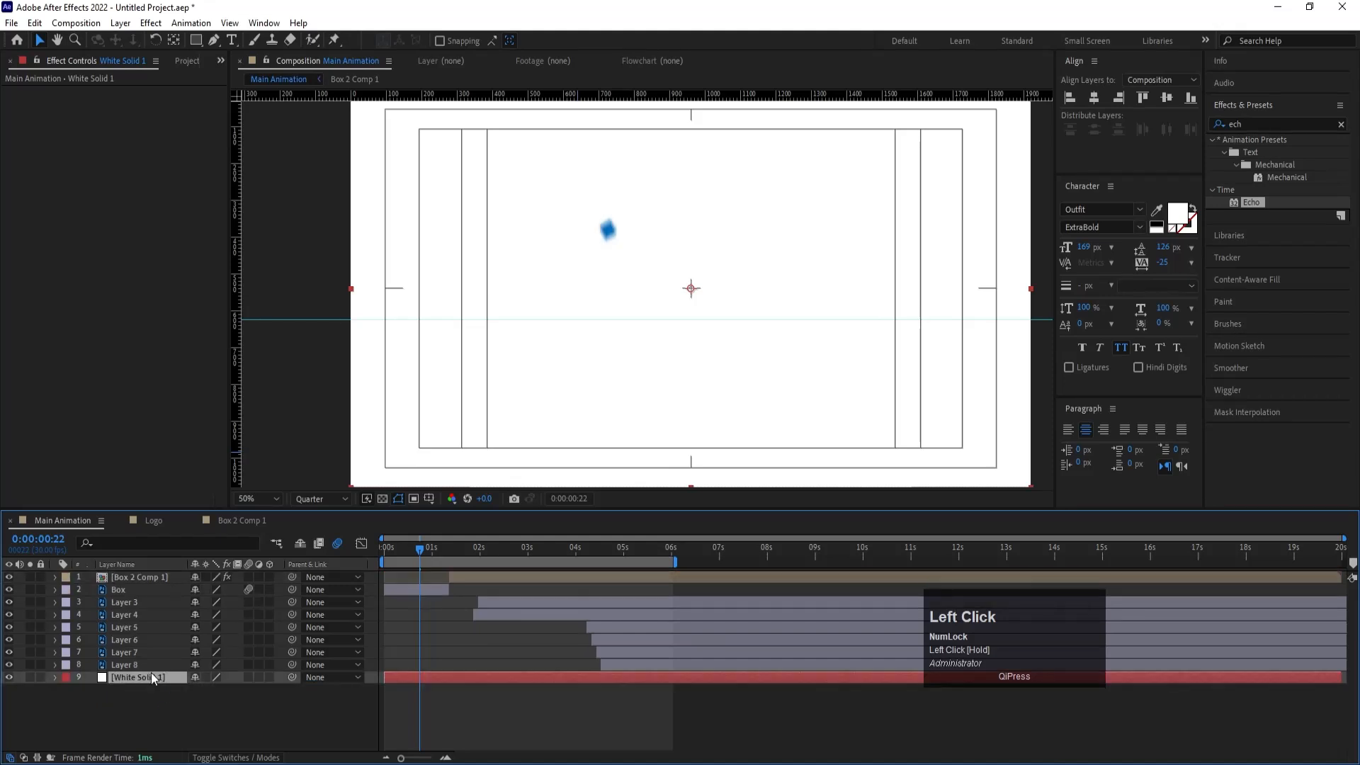
Step: Enable motion blur on all layers and preview the animation from the start
{"action": "key", "text": "ctrl+a"}
{"action": "left_click", "coordinate": [249, 667]}
{"action": "left_click", "coordinate": [273, 709]}
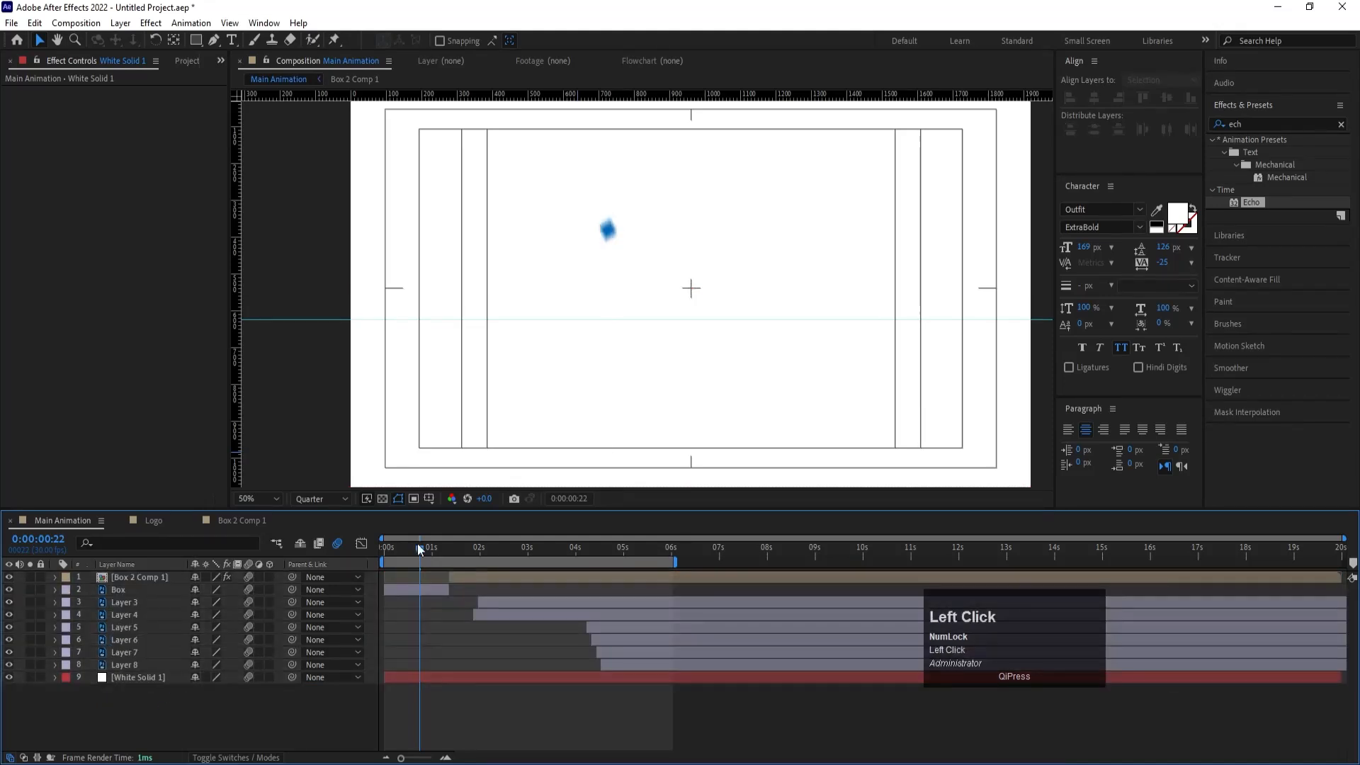
{"action": "left_click_drag", "start_coordinate": [418, 546], "coordinate": [361, 546]}
{"action": "key", "text": "space"}
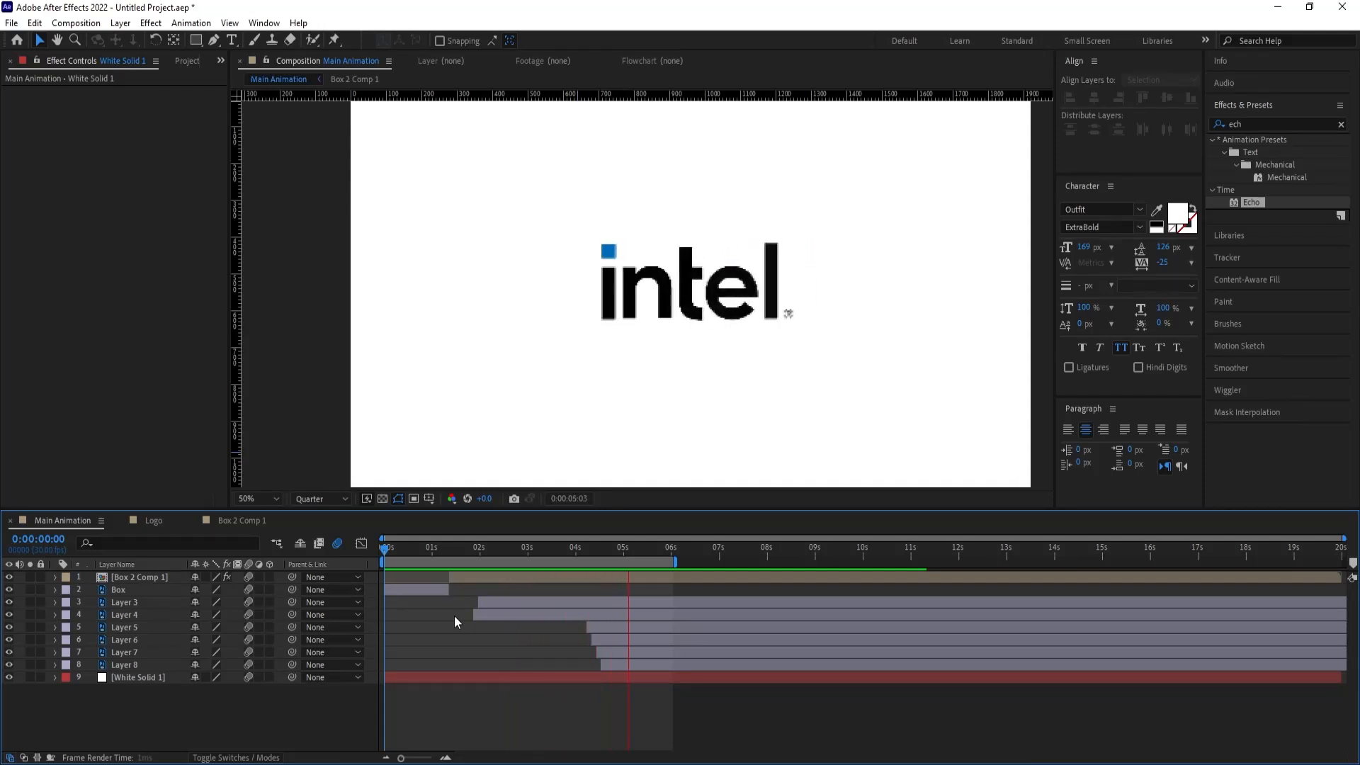
{"action": "key", "text": "space"}
Step: Add a new null object to the Main Animation composition
{"action": "key", "text": "apostrophe"}
{"action": "right_click", "coordinate": [181, 708]}
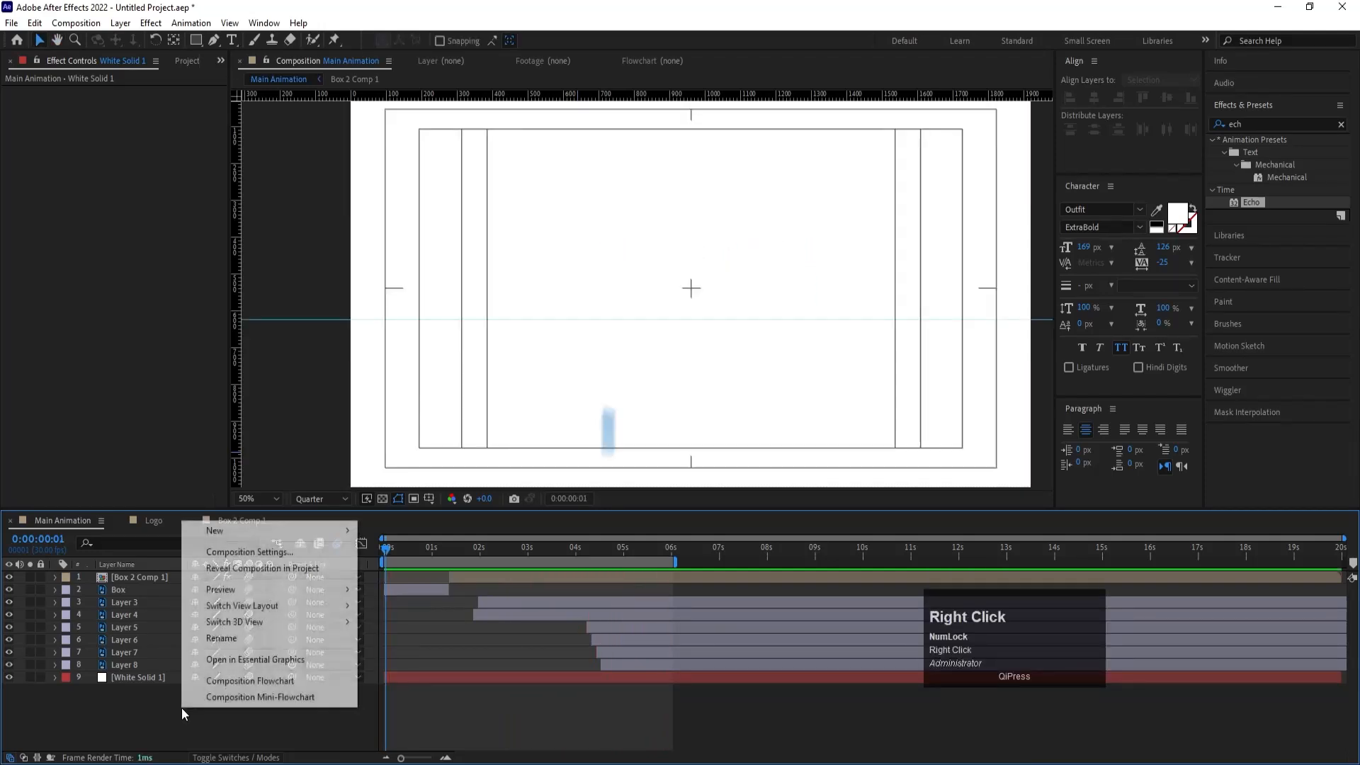
{"action": "left_click", "coordinate": [215, 531]}
{"action": "left_click", "coordinate": [397, 615]}
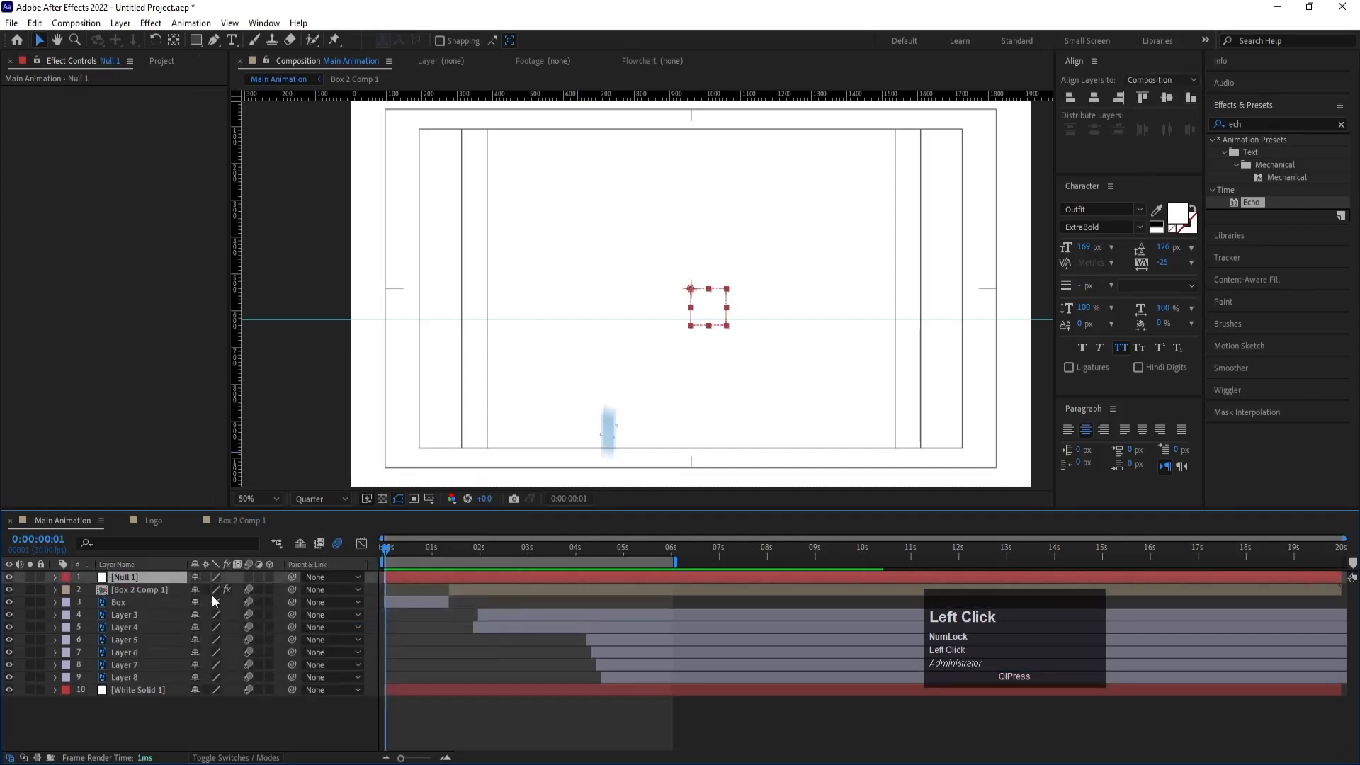
Step: Parent Box 2 Comp 1, Box and Layers 3 through 8 to Null 1, leaving out the white solid
{"action": "left_click", "coordinate": [122, 593]}
{"action": "left_click", "coordinate": [124, 677], "text": "shift"}
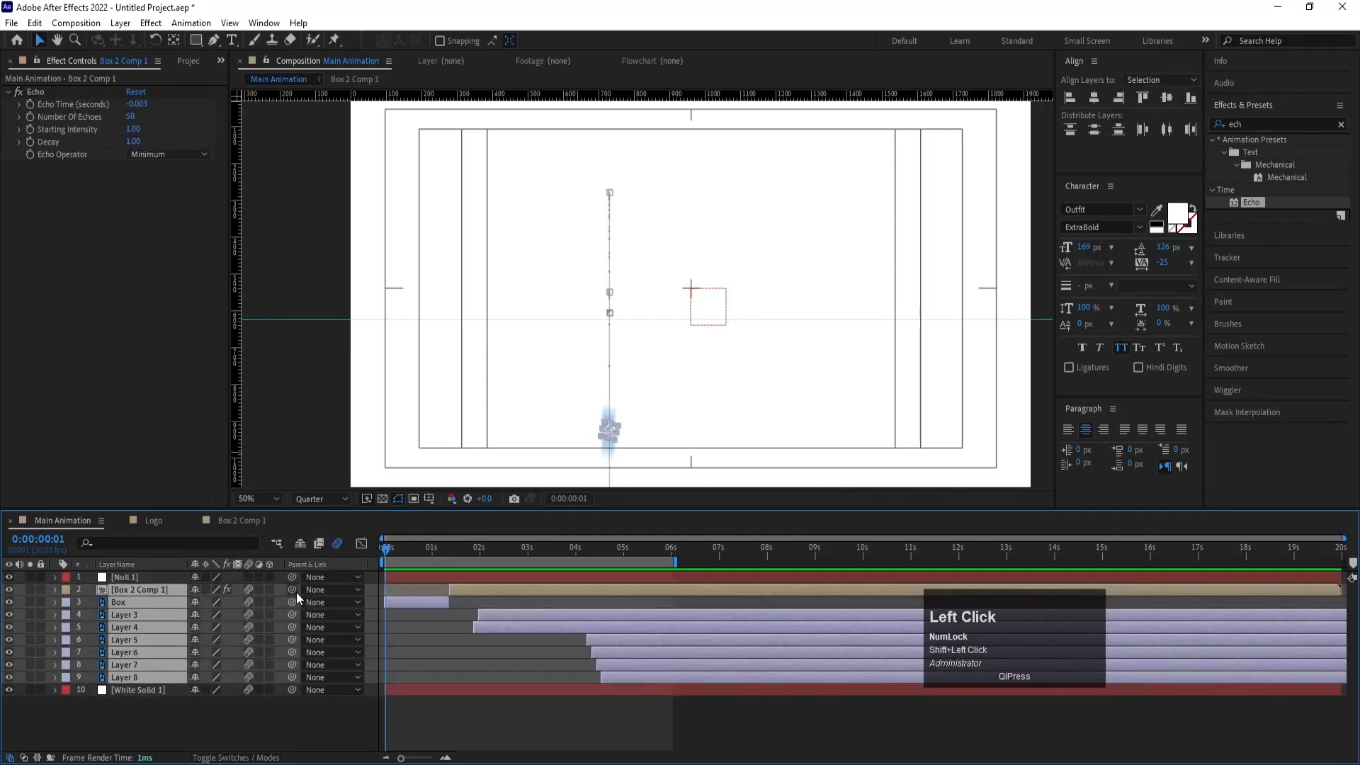
{"action": "left_click_drag", "start_coordinate": [293, 590], "coordinate": [156, 576]}
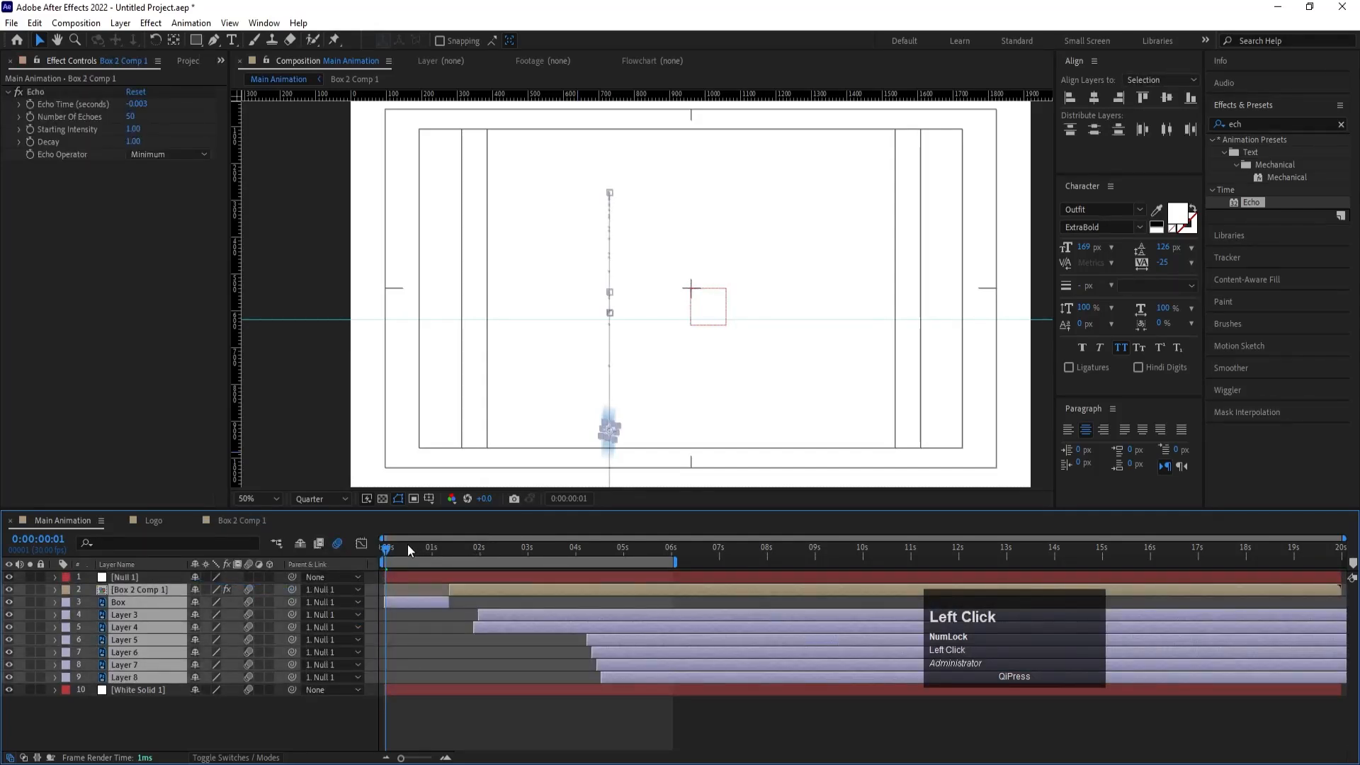
Step: Set the scale of Null 1 to 115% at 0:00 and add a scale keyframe there
{"action": "left_click_drag", "start_coordinate": [408, 549], "coordinate": [187, 563]}
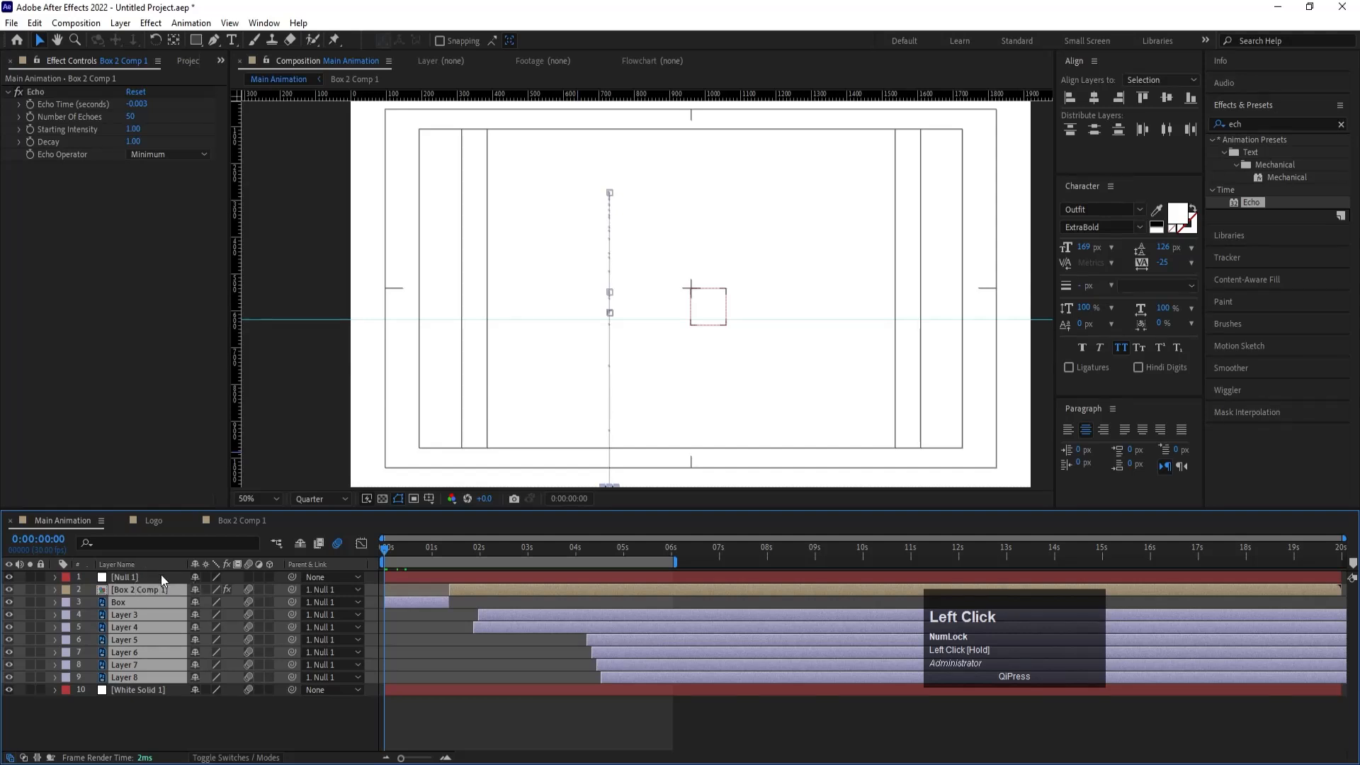
{"action": "left_click", "coordinate": [162, 578]}
{"action": "key", "text": "s"}
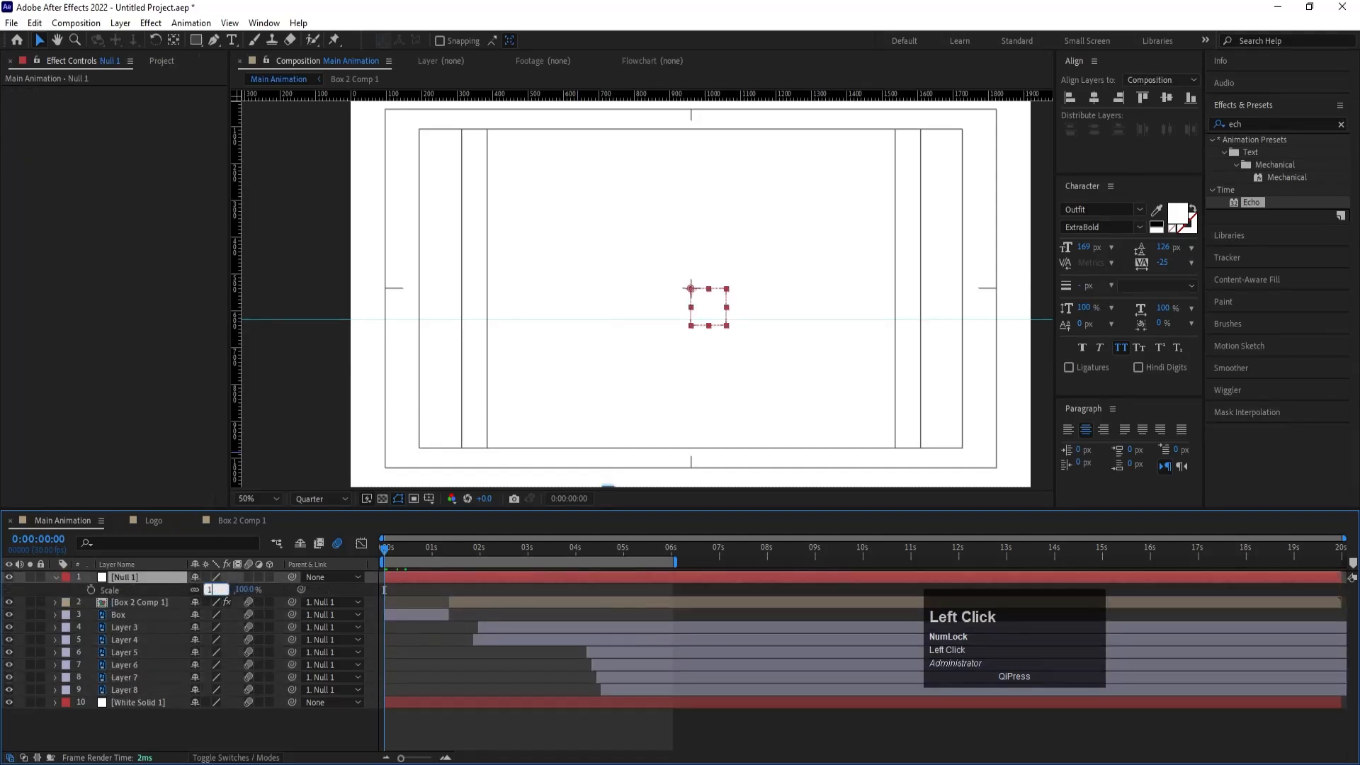
{"action": "type", "text": "115"}
{"action": "key", "text": "Return"}
{"action": "left_click", "coordinate": [90, 590]}
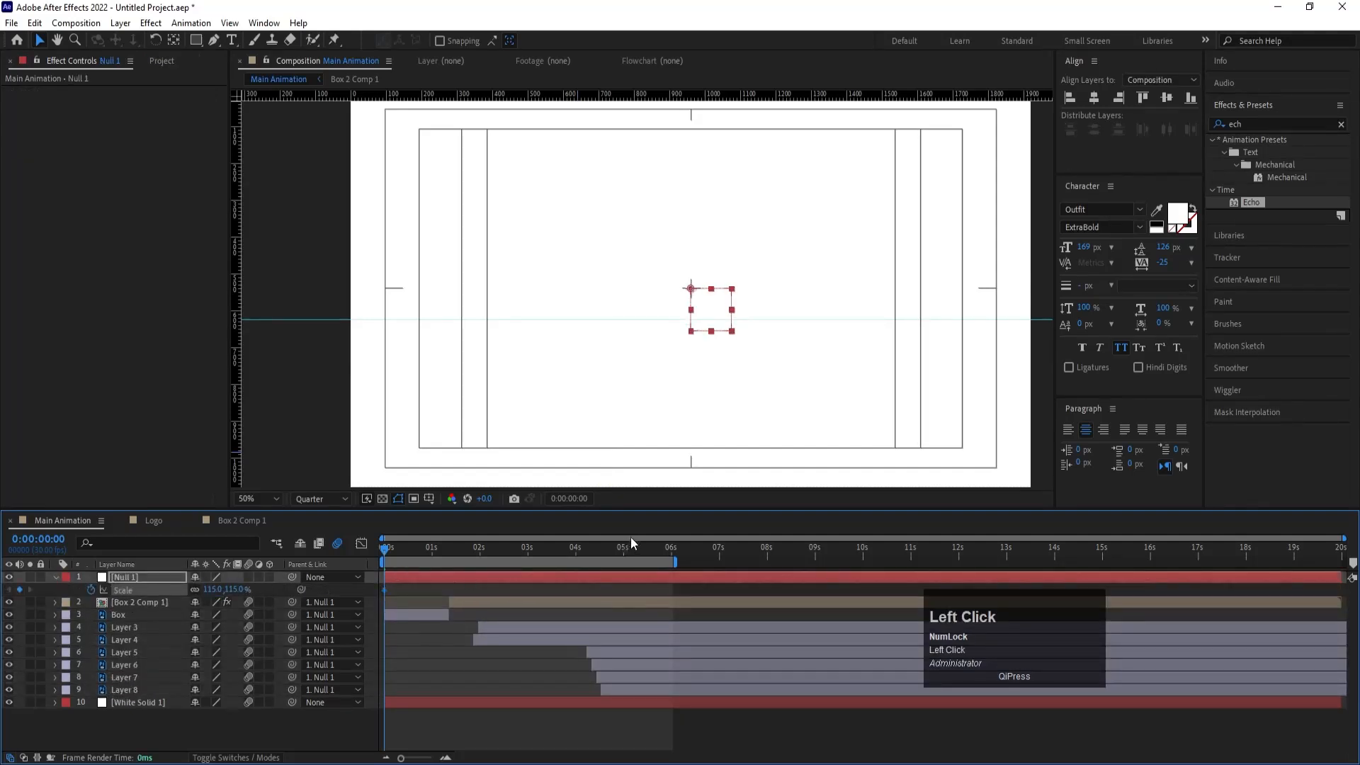
Step: Keyframe the scale of Null 1 to 100% at 6:00 and preview the slow zoom-out
{"action": "left_click", "coordinate": [668, 551]}
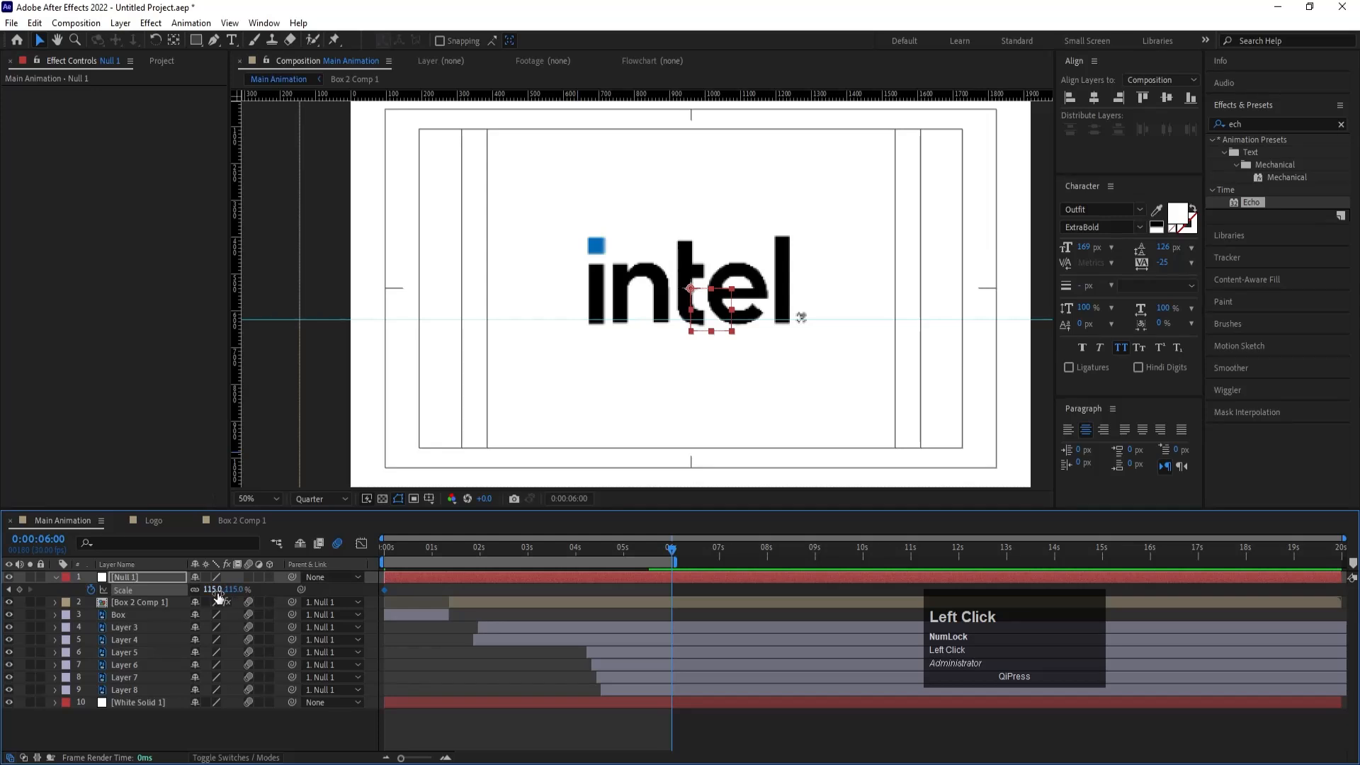
{"action": "type", "text": "100"}
{"action": "key", "text": "Return"}
{"action": "key", "text": "space"}
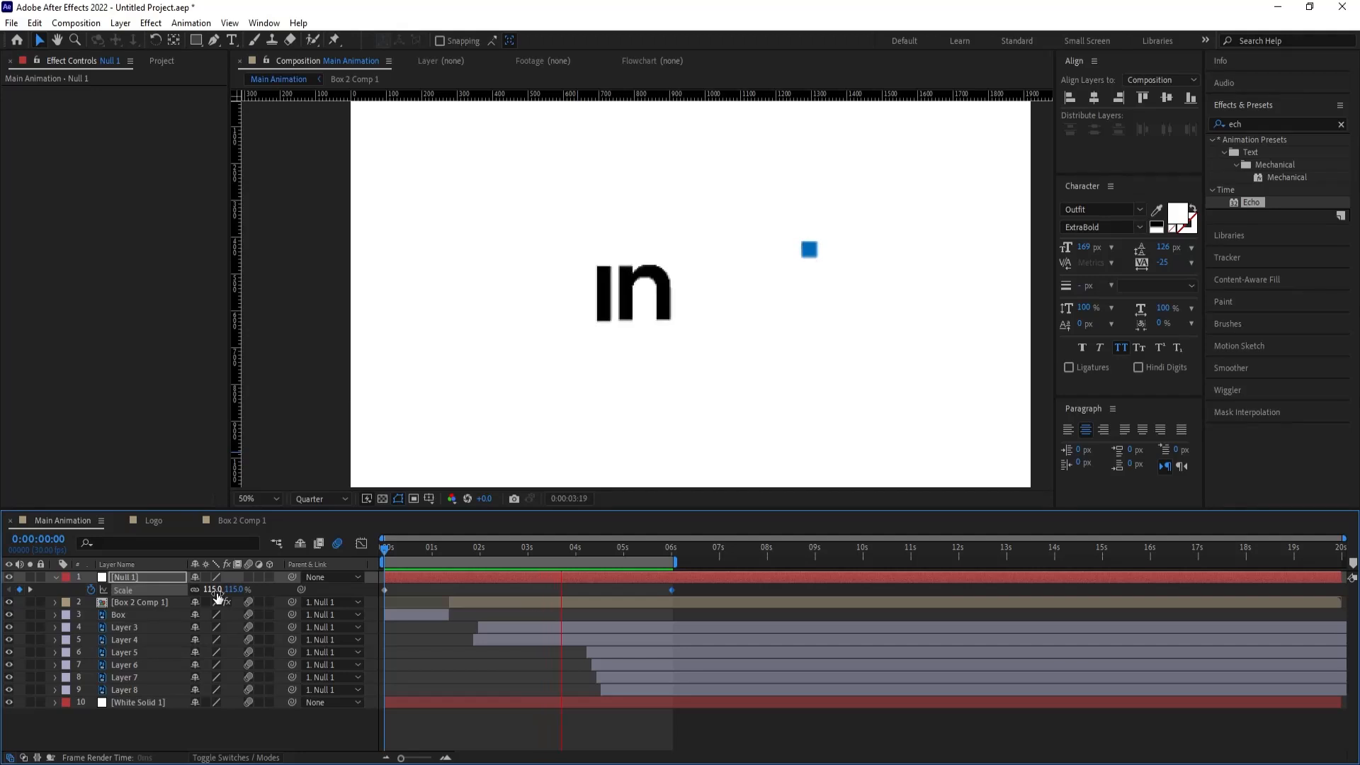
{"action": "key", "text": "space"}
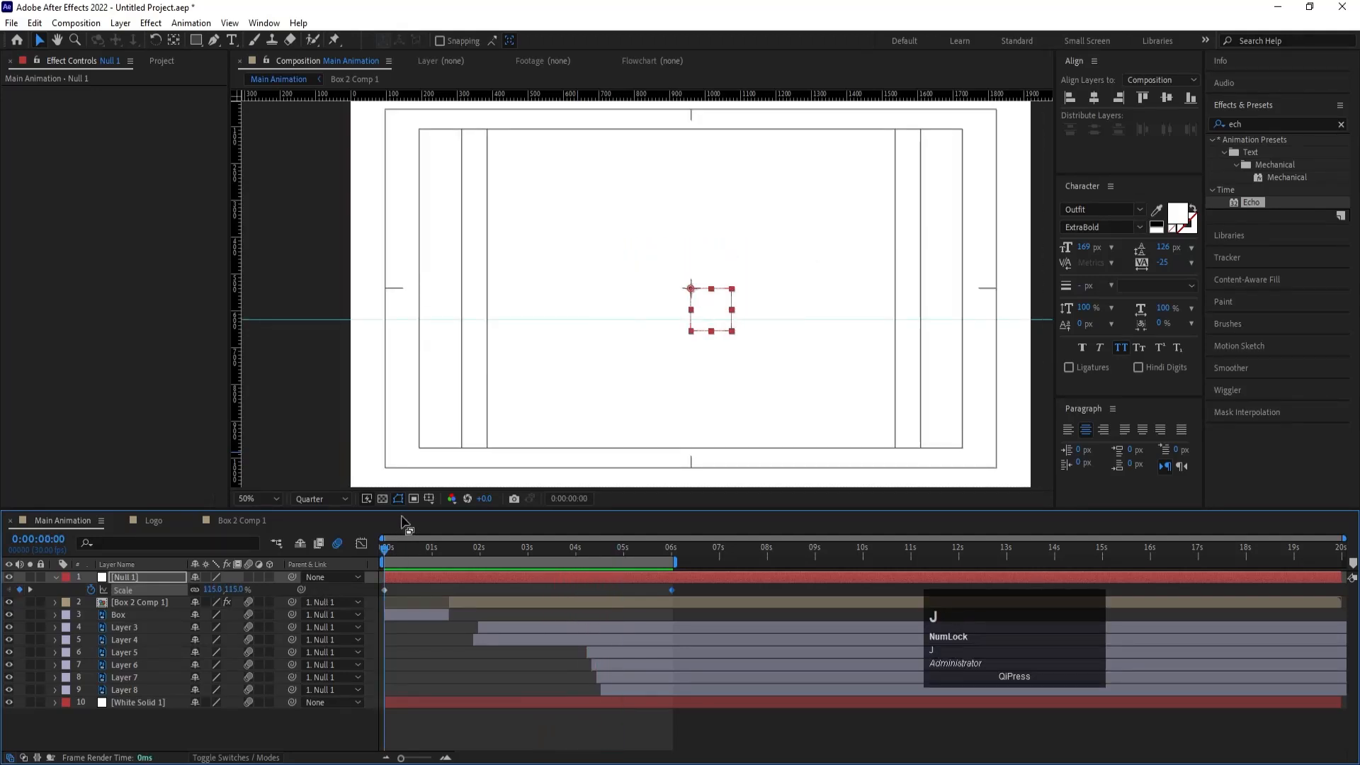
Step: Set the composition preview resolution to Full and play the animation
{"action": "left_click", "coordinate": [316, 502]}
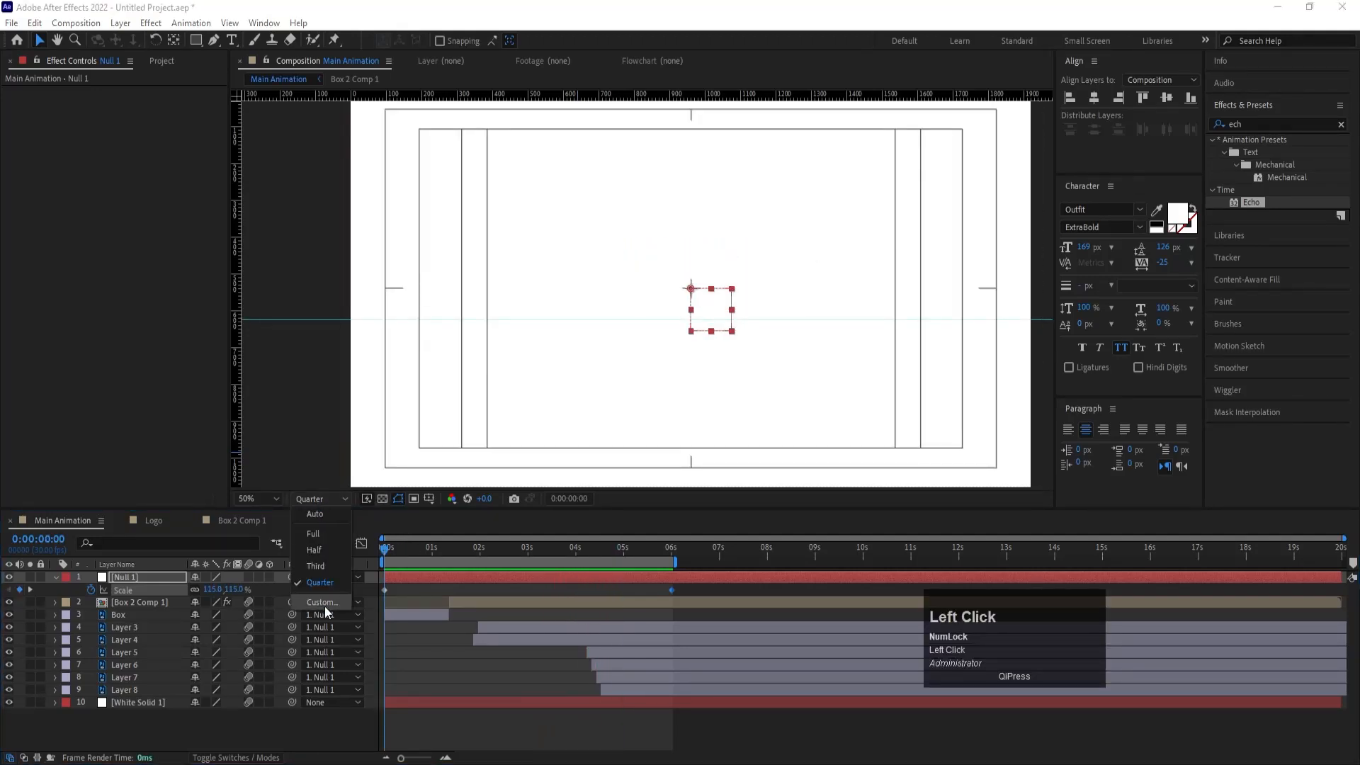
{"action": "left_click", "coordinate": [312, 531]}
{"action": "key", "text": "space"}
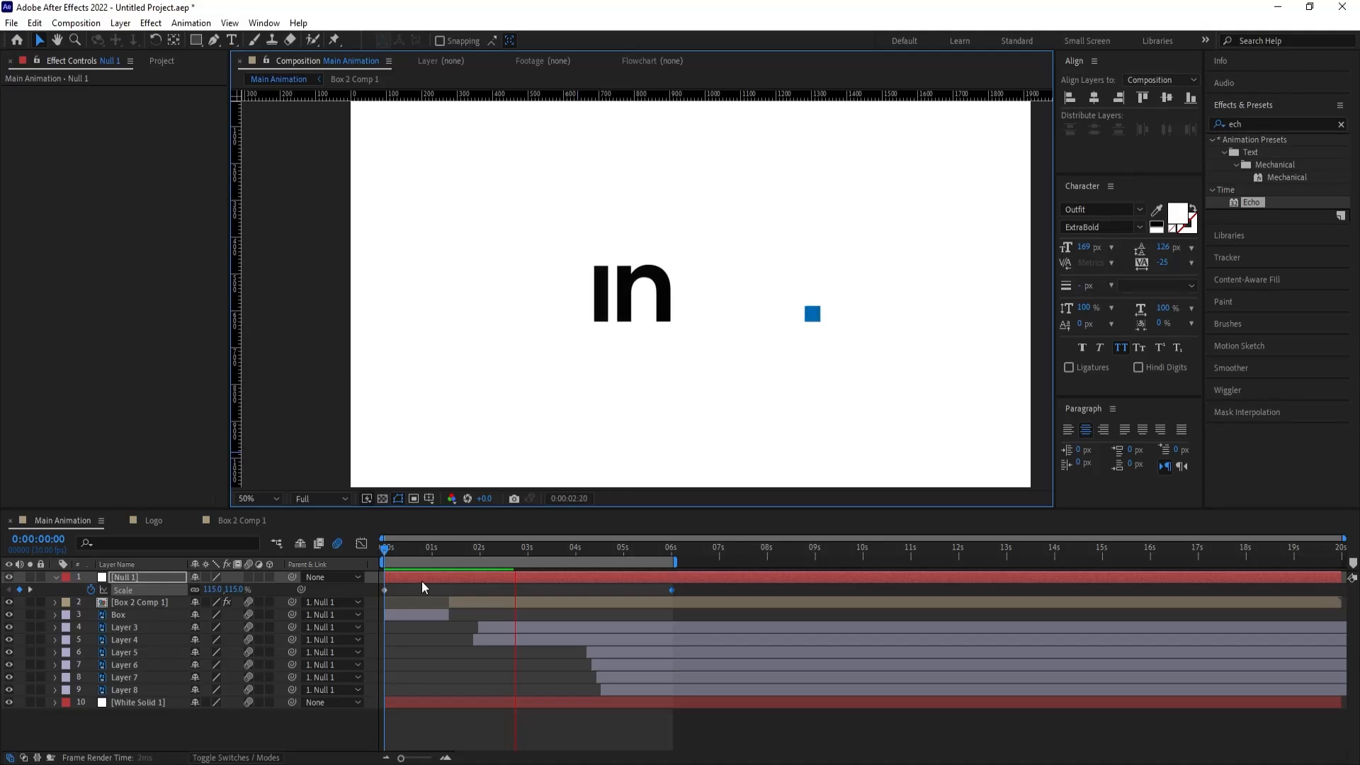
{"action": "key", "text": "space"}
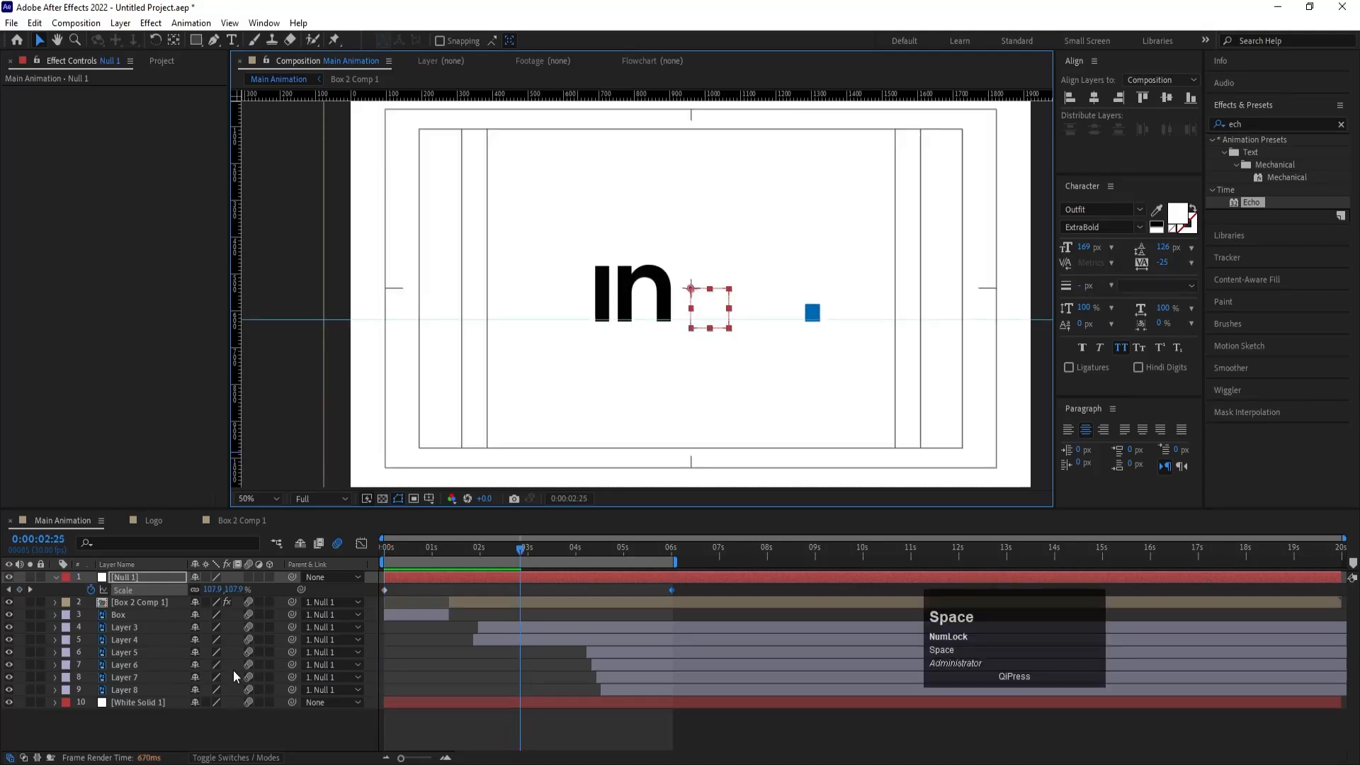
Step: Find the CC Vignette effect and apply it to the white background solid
{"action": "left_click", "coordinate": [135, 700]}
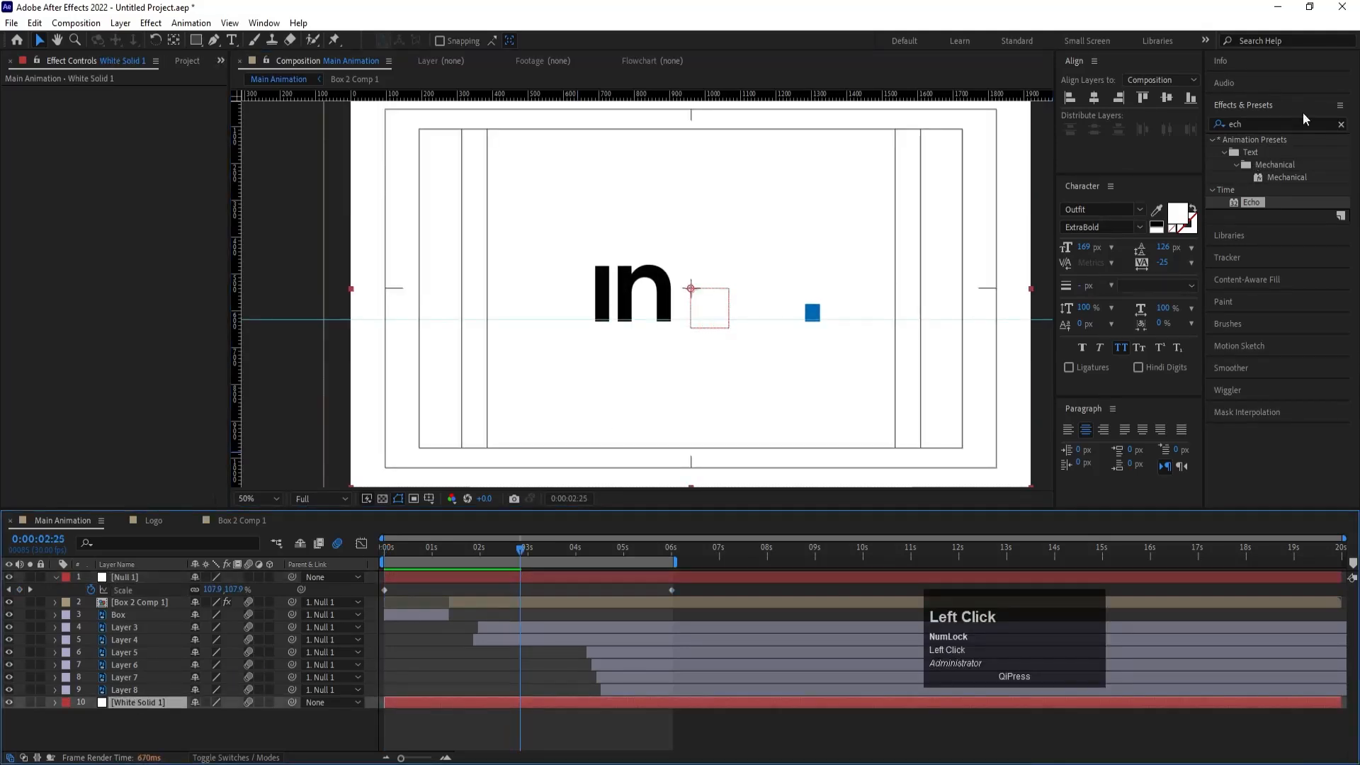
{"action": "left_click", "coordinate": [1275, 123]}
{"action": "type", "text": "cc v"}
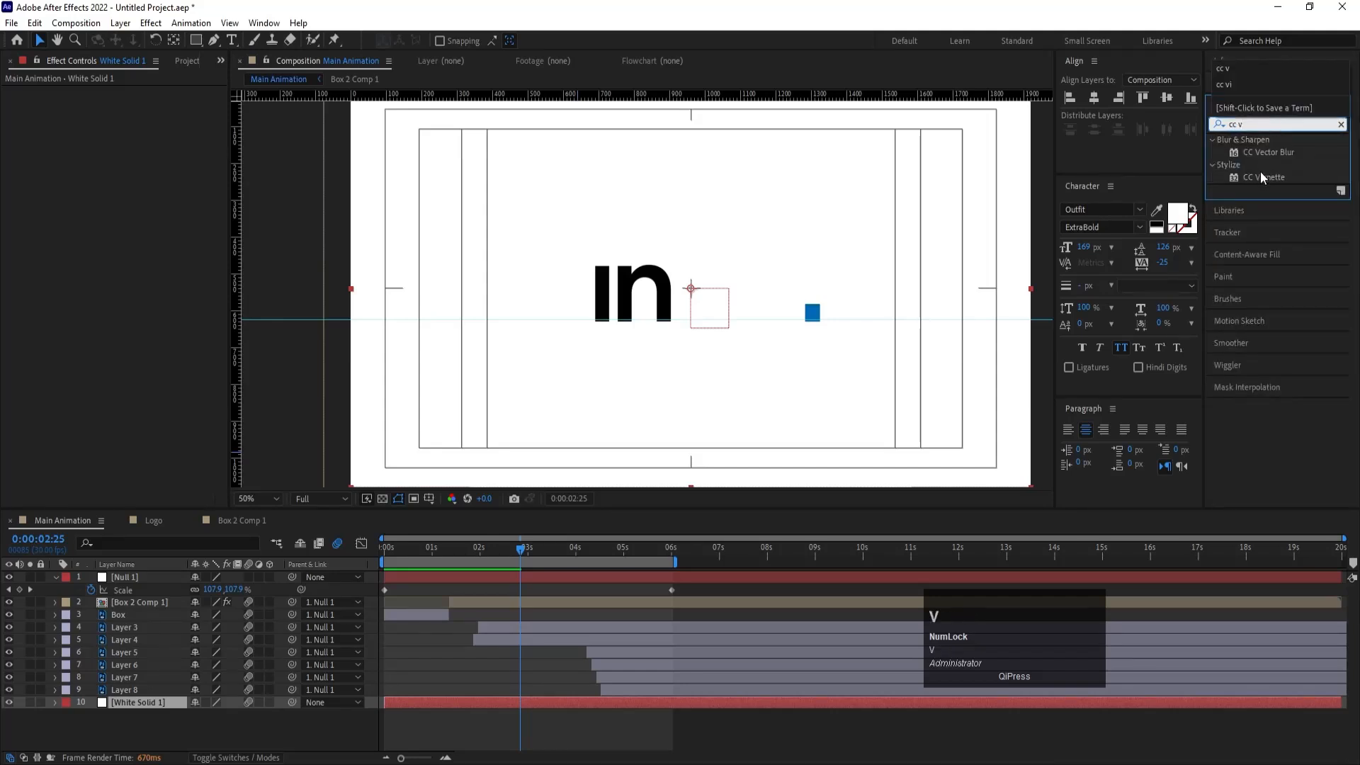
{"action": "left_click", "coordinate": [1279, 181]}
{"action": "double_click", "coordinate": [1279, 181]}
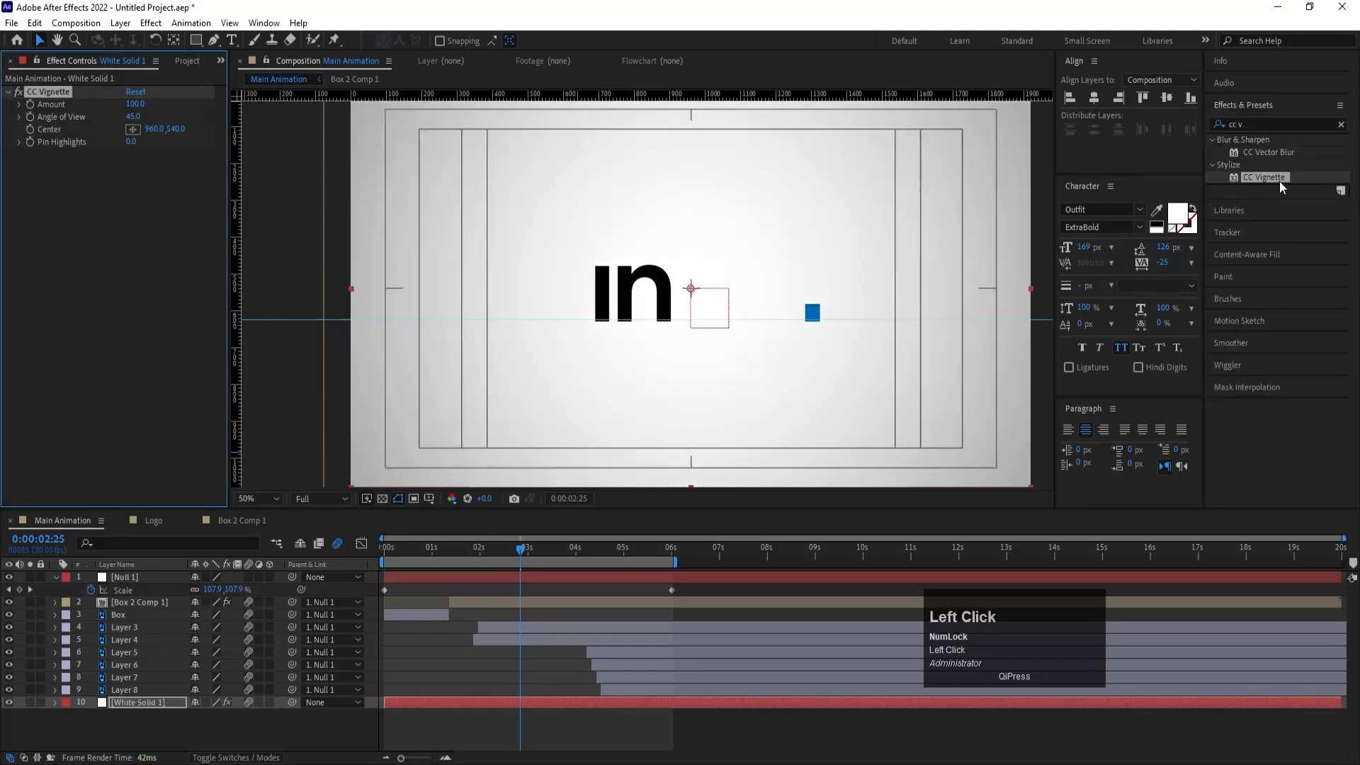
Step: Preview the animation with the vignette and inspect the completed logo at 5:11
{"action": "key", "text": "space"}
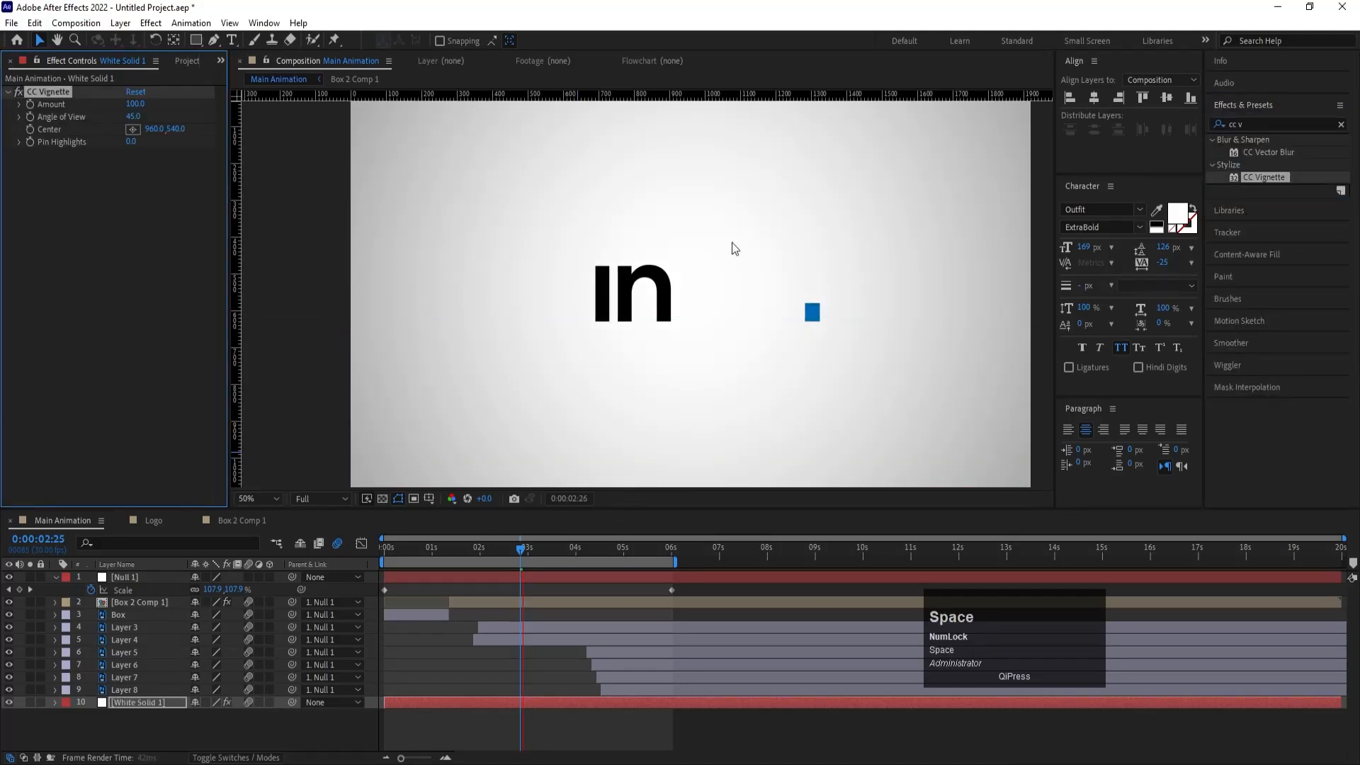
{"action": "key", "text": "space"}
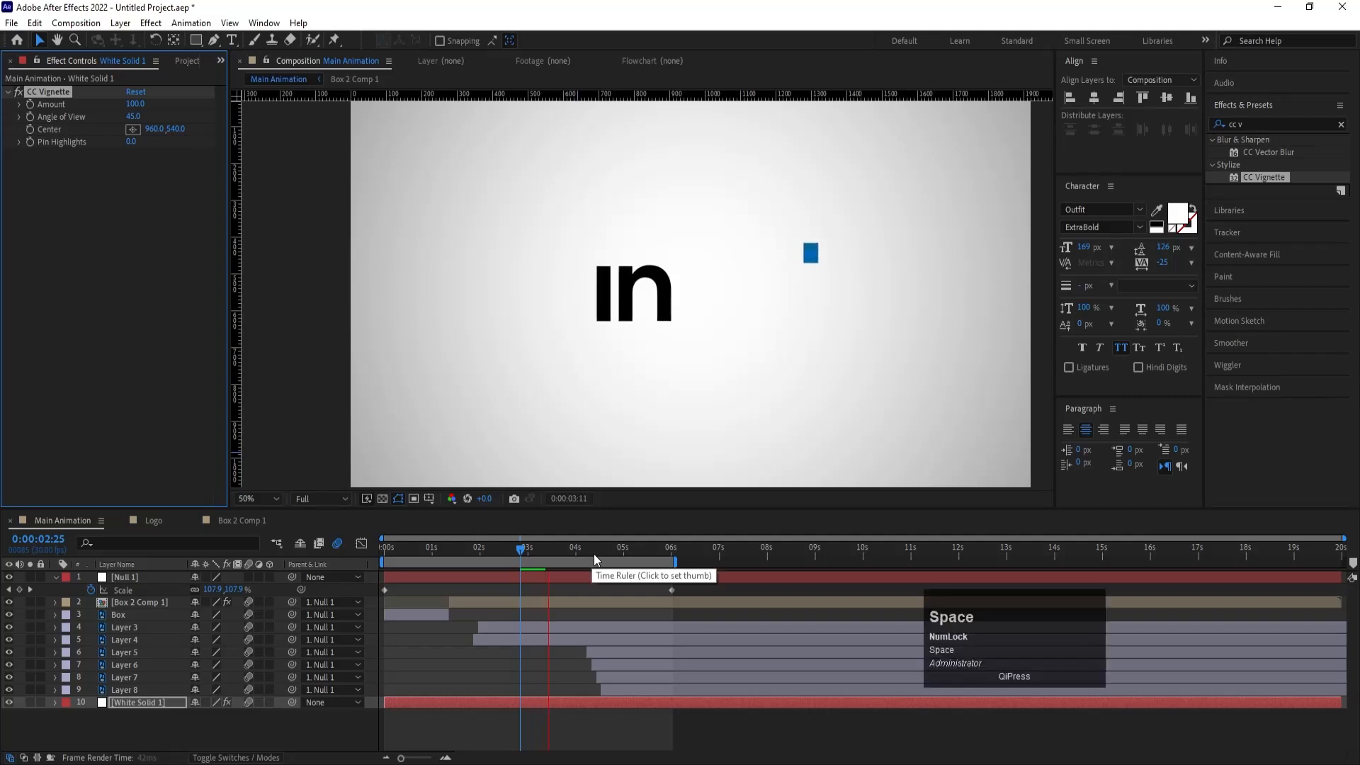
{"action": "left_click", "coordinate": [628, 551]}
{"action": "left_click_drag", "start_coordinate": [629, 556], "coordinate": [640, 552]}
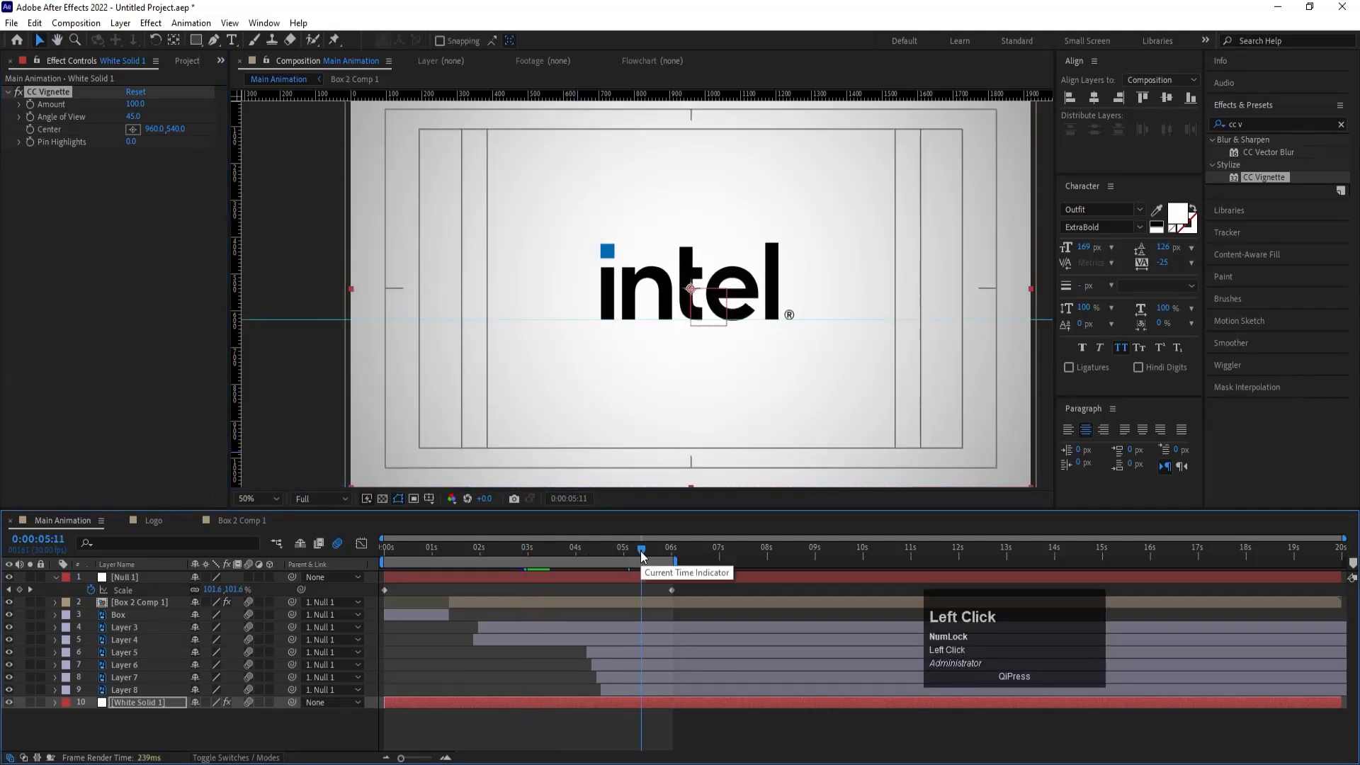
{"action": "left_click", "coordinate": [415, 588]}
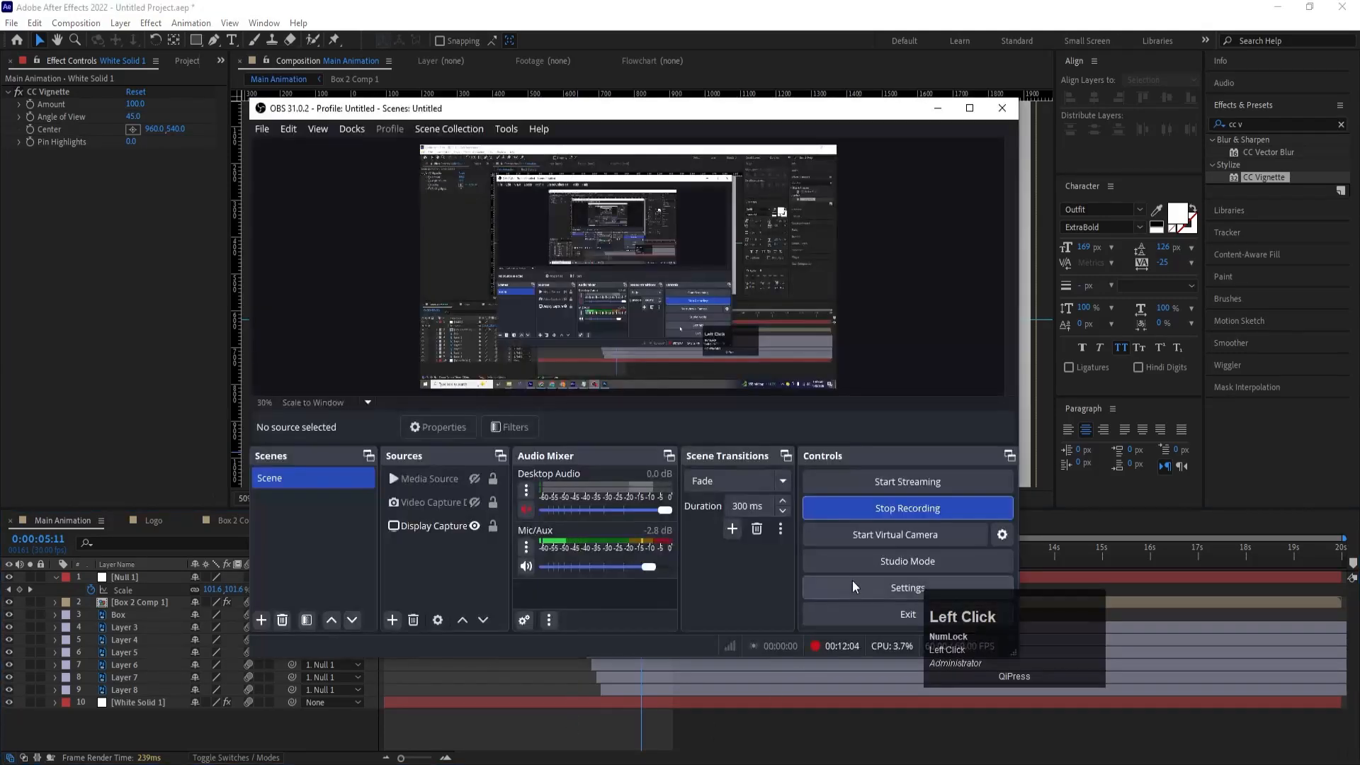
{"action": "left_click", "coordinate": [886, 504]}
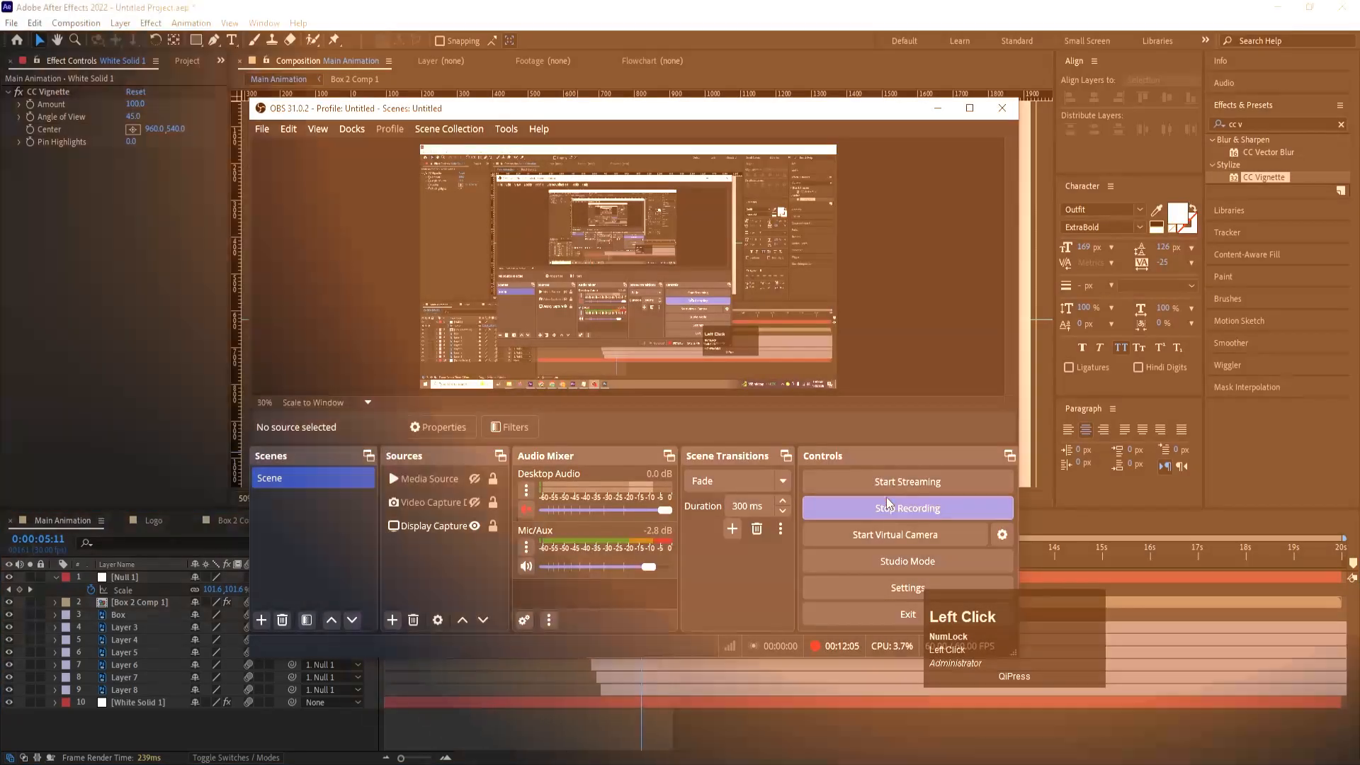